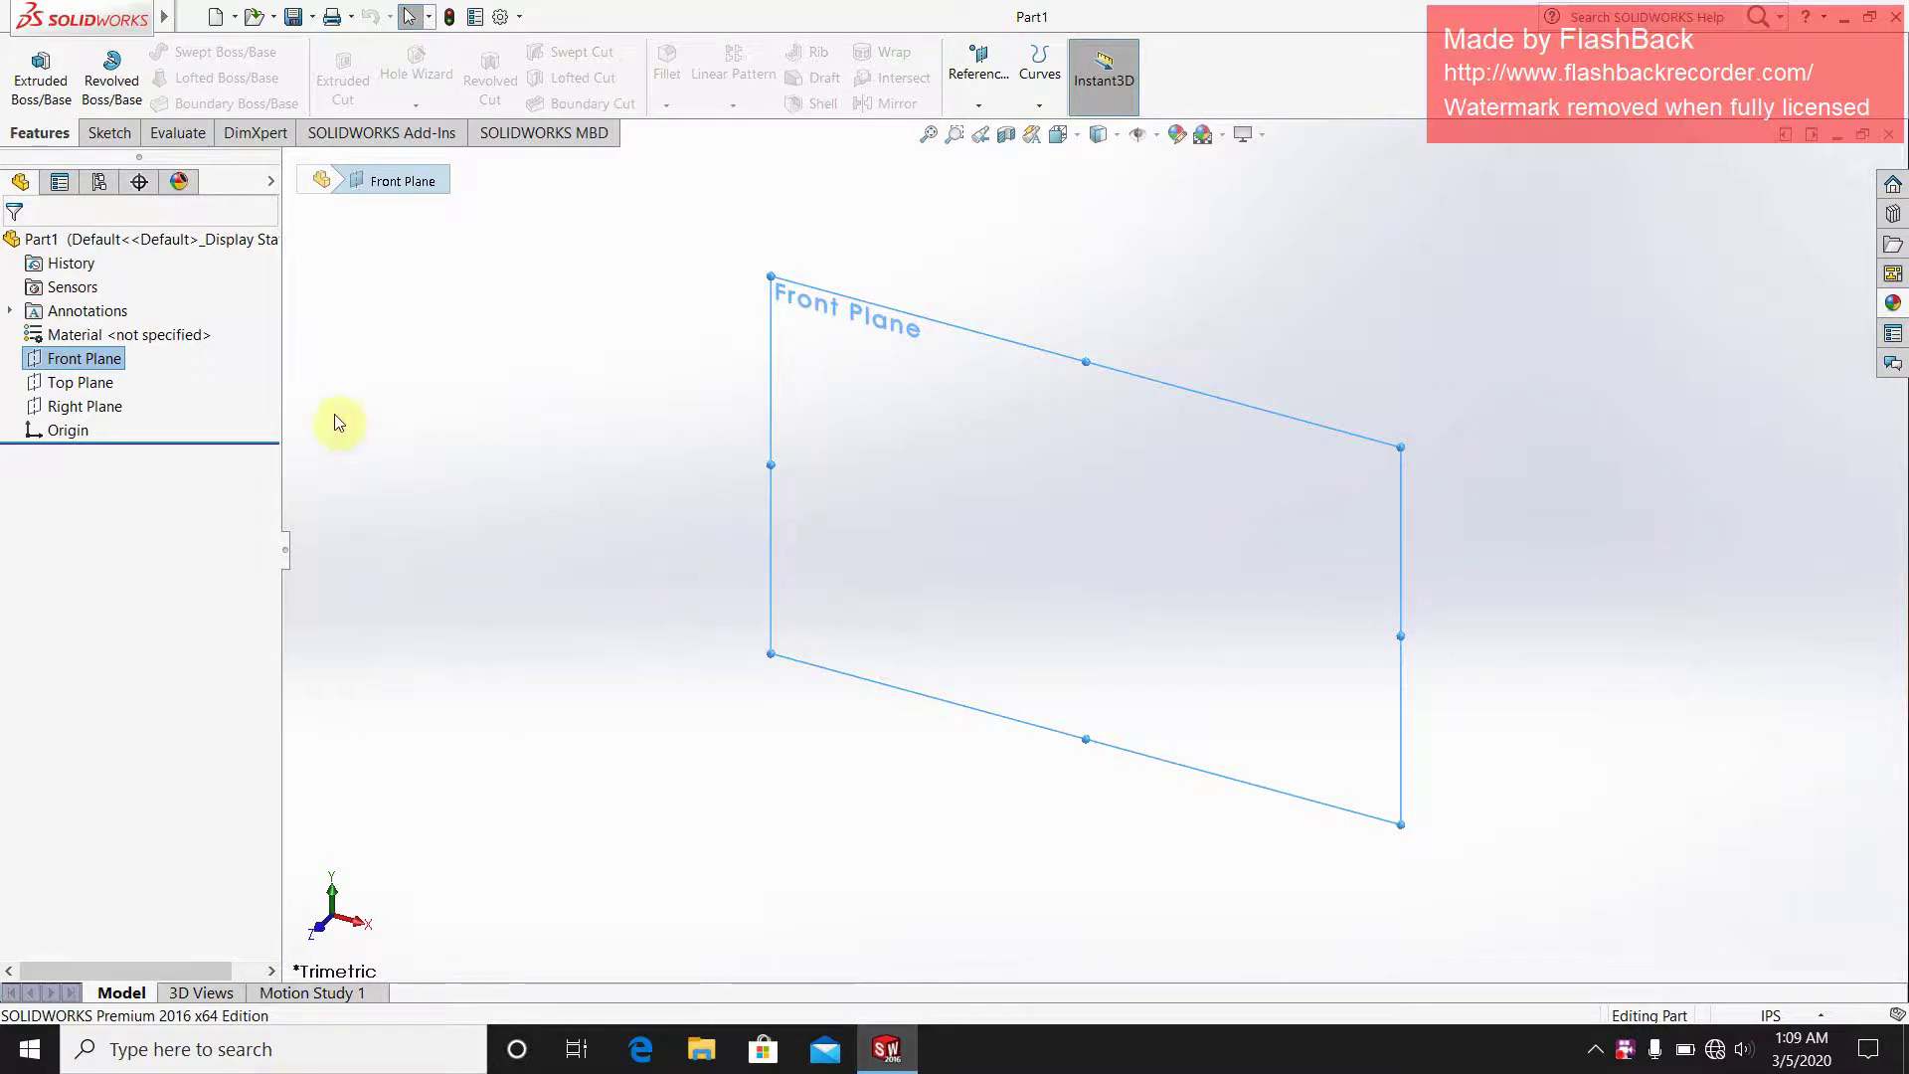
- Sketch a closed rectangle about 2.7 in wide and 4.8 in tall on the Front Plane, with one vertical side passing through the origin
{"action": "right_click", "coordinate": [103, 364]}
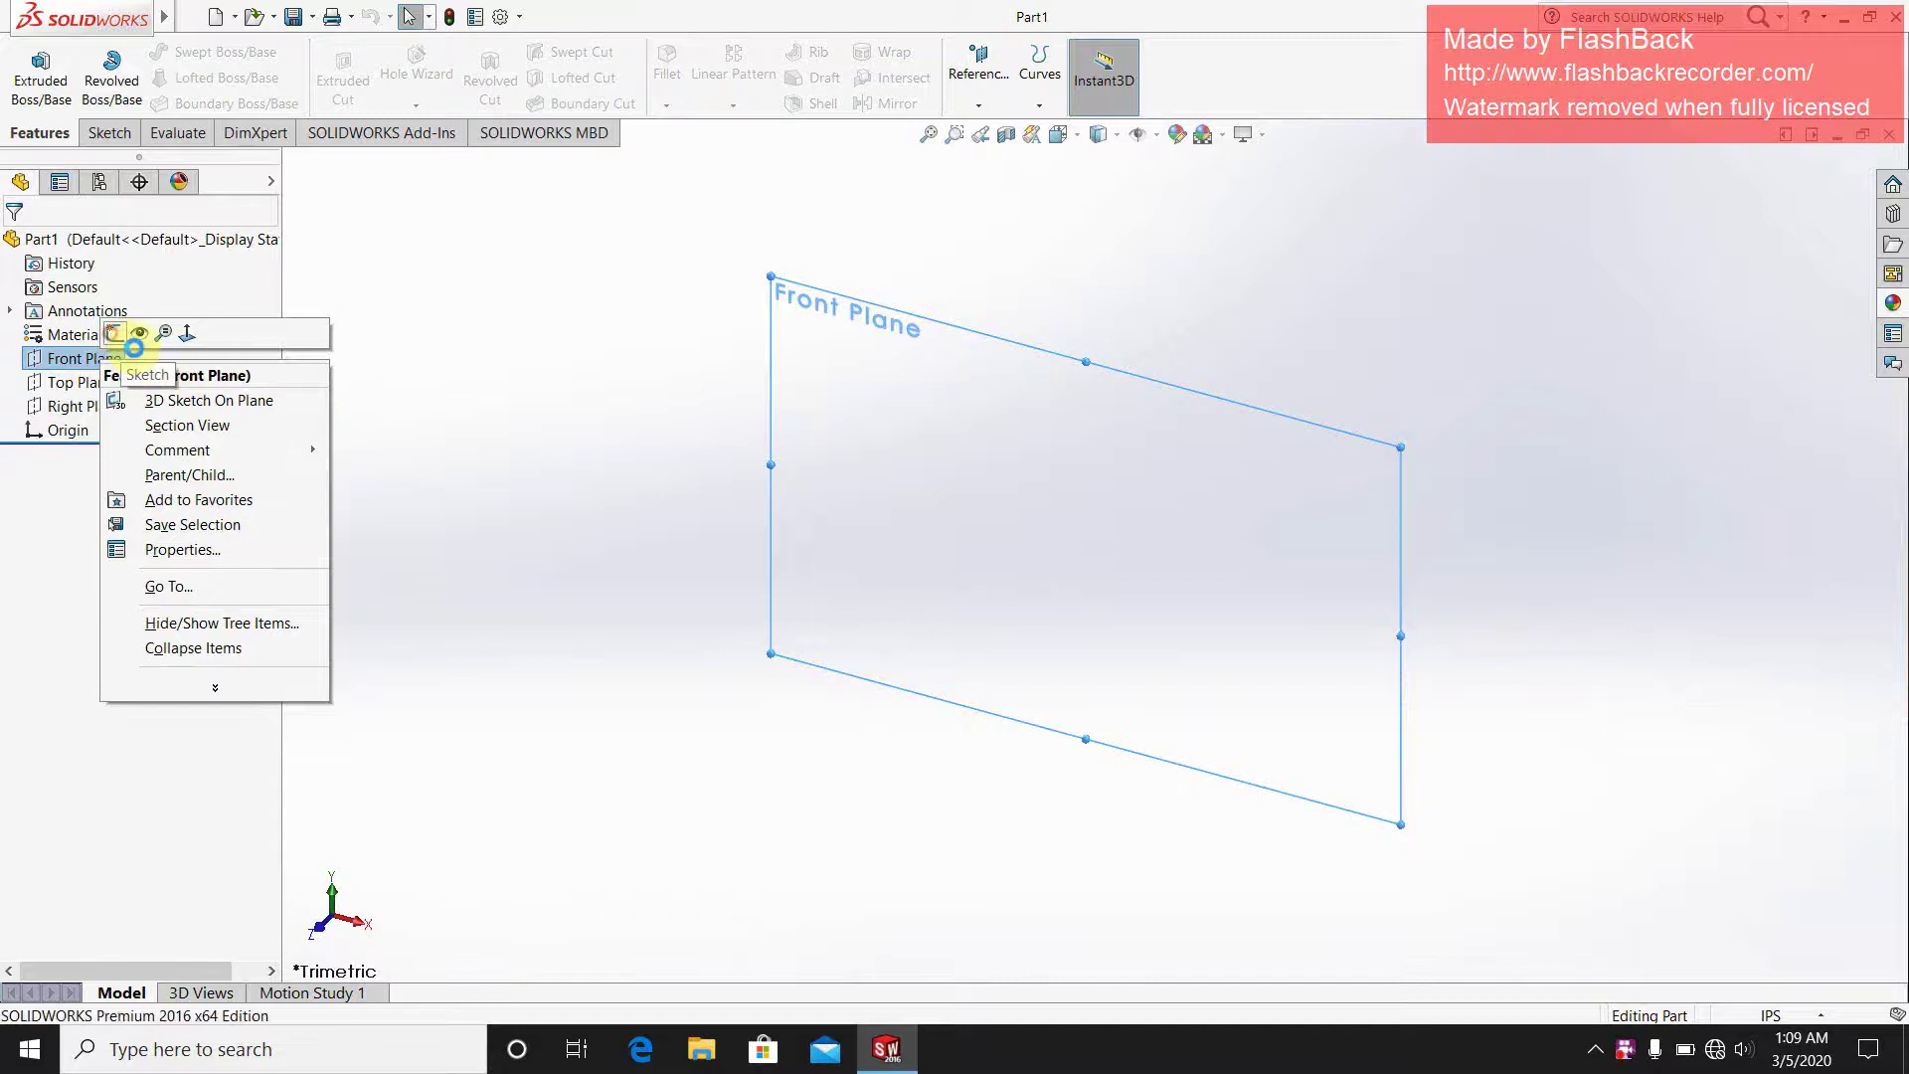
{"action": "left_click", "coordinate": [163, 333]}
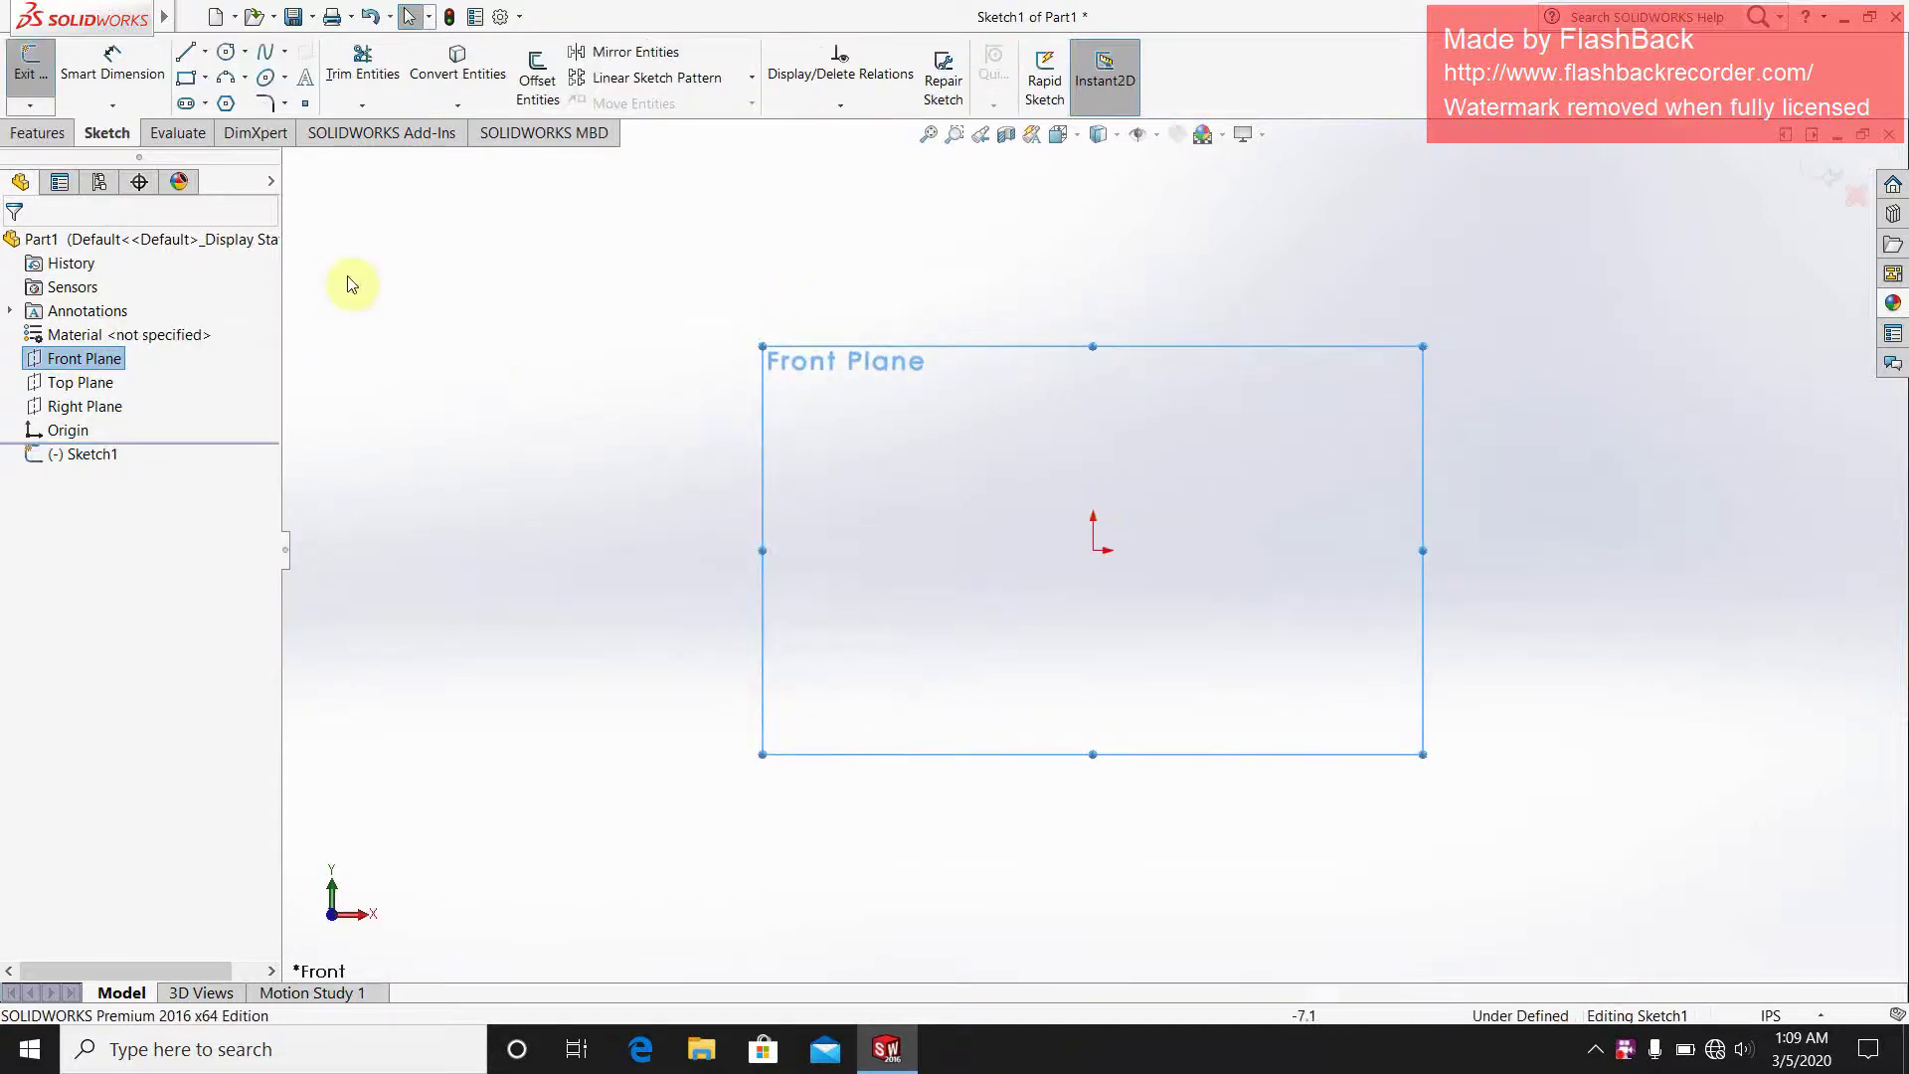
{"action": "left_click", "coordinate": [189, 54]}
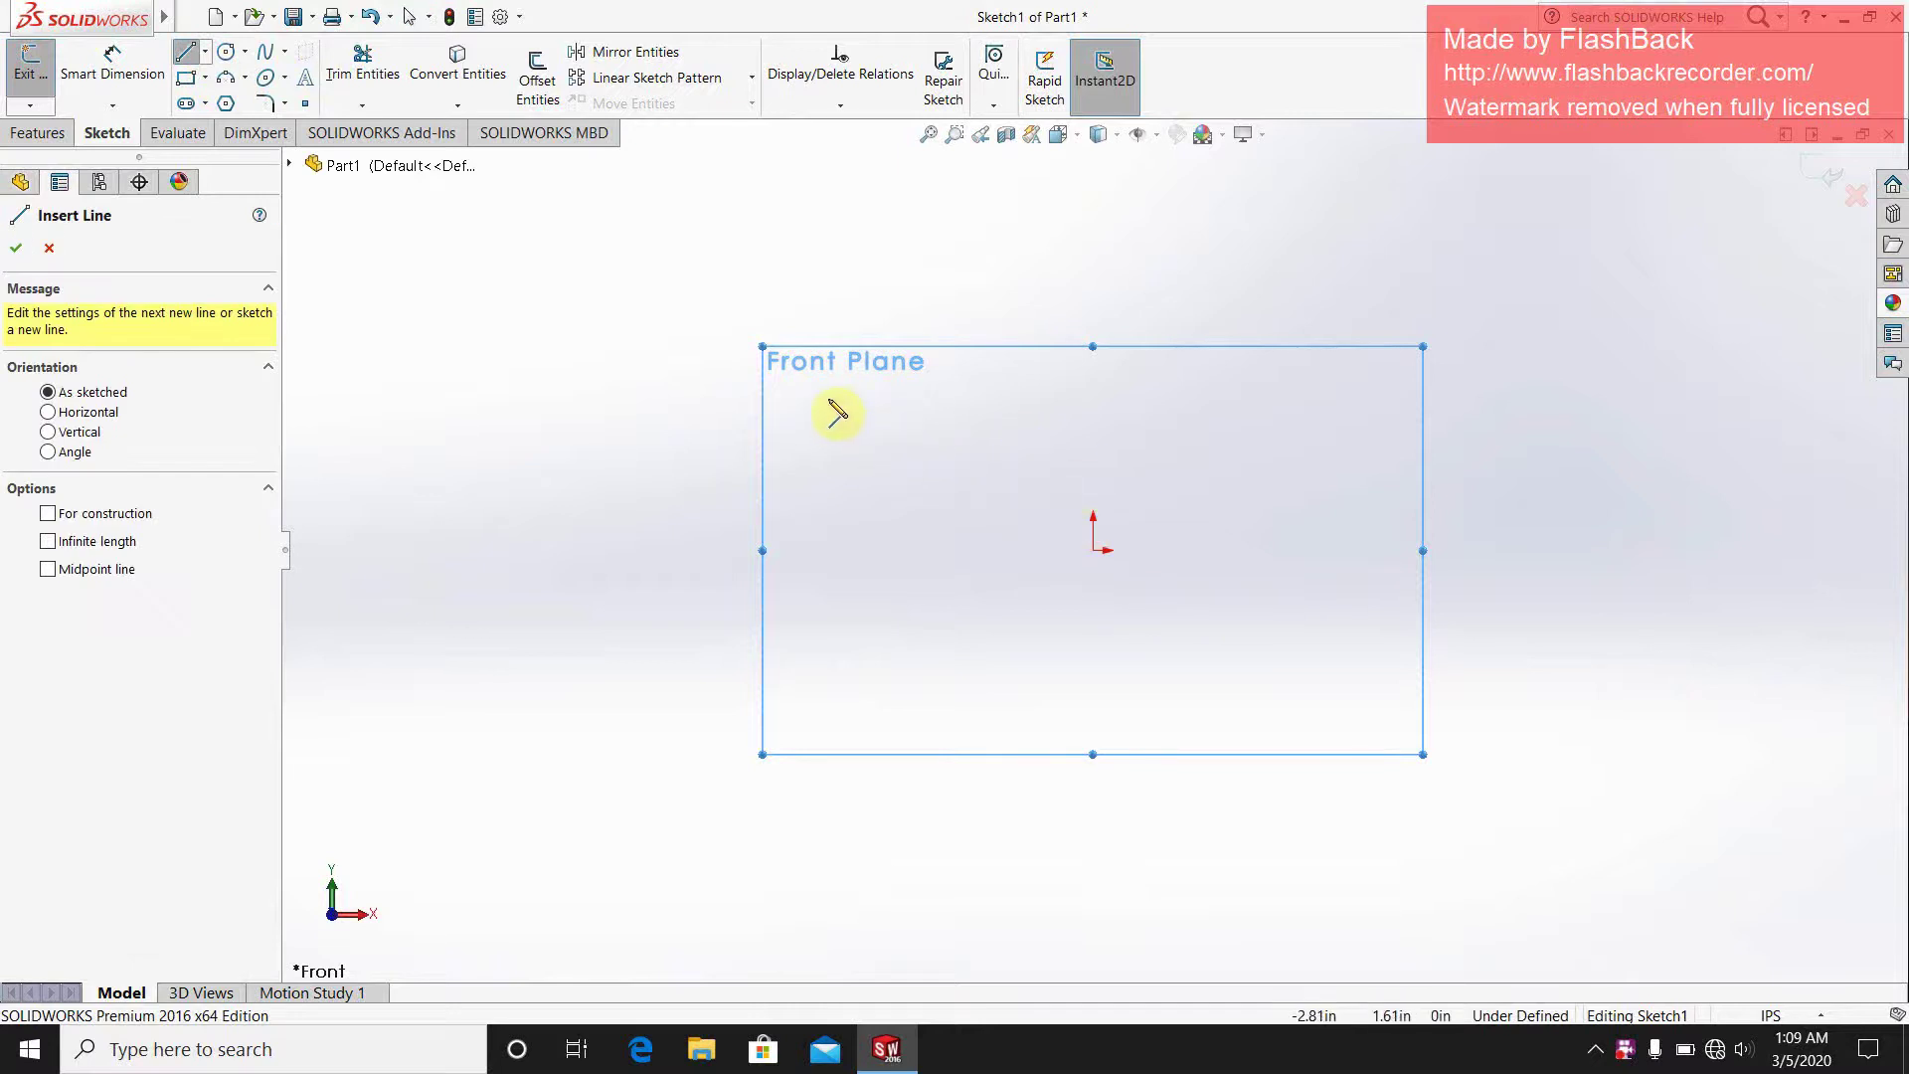
{"action": "left_click", "coordinate": [1093, 549]}
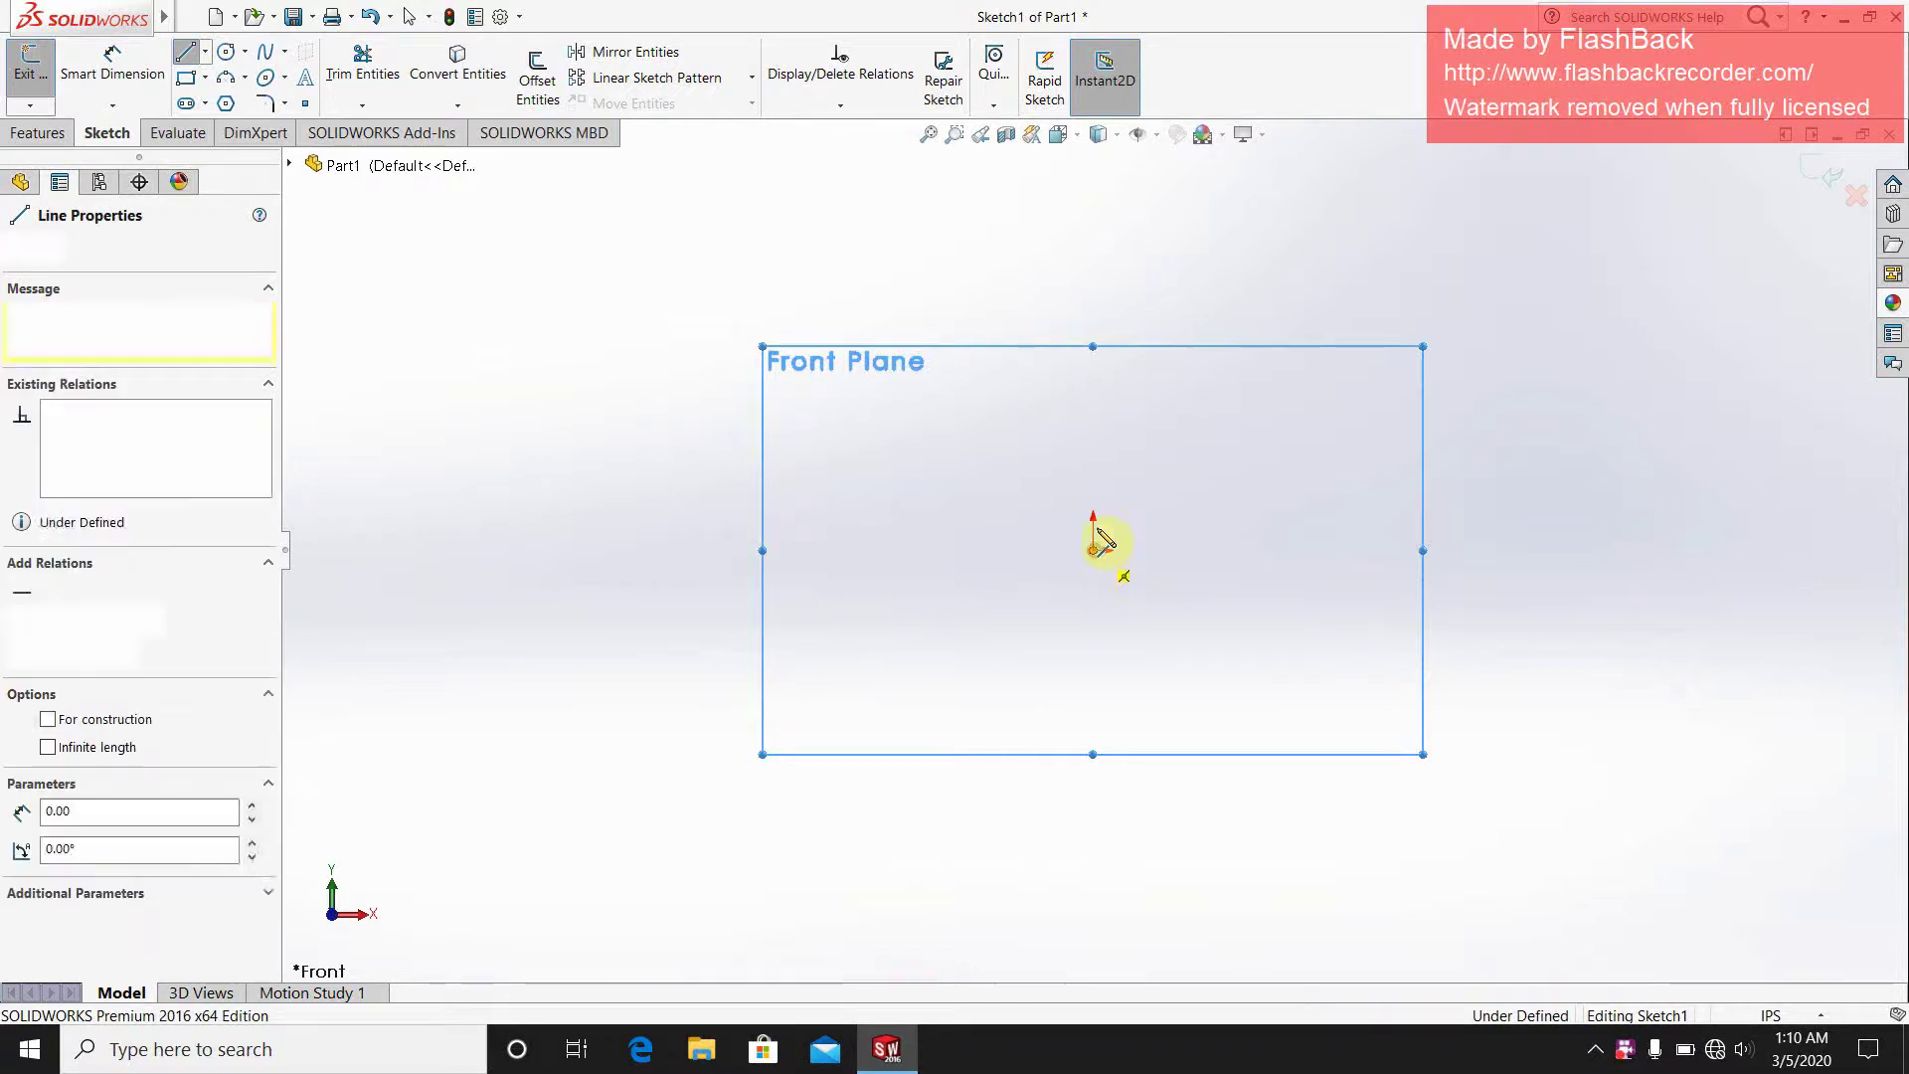
{"action": "left_click", "coordinate": [1094, 331]}
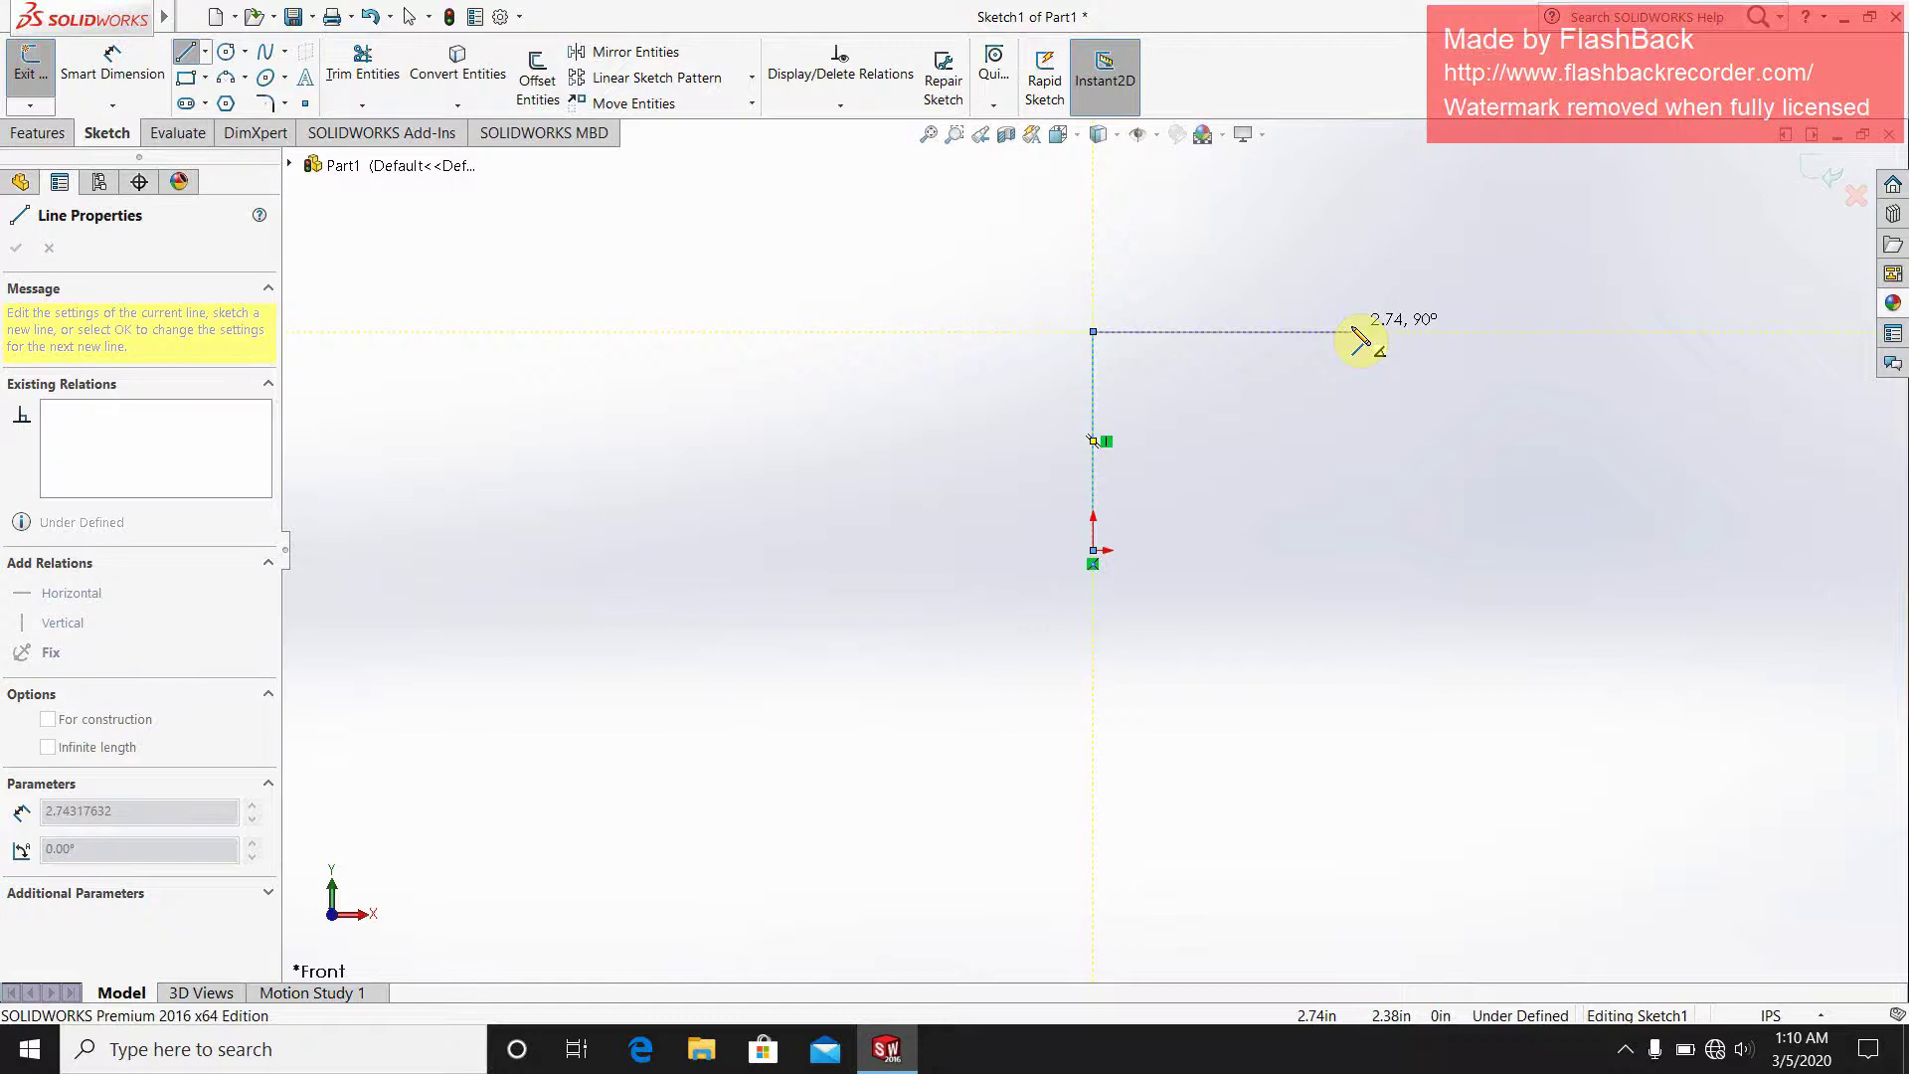
{"action": "left_click", "coordinate": [1354, 331]}
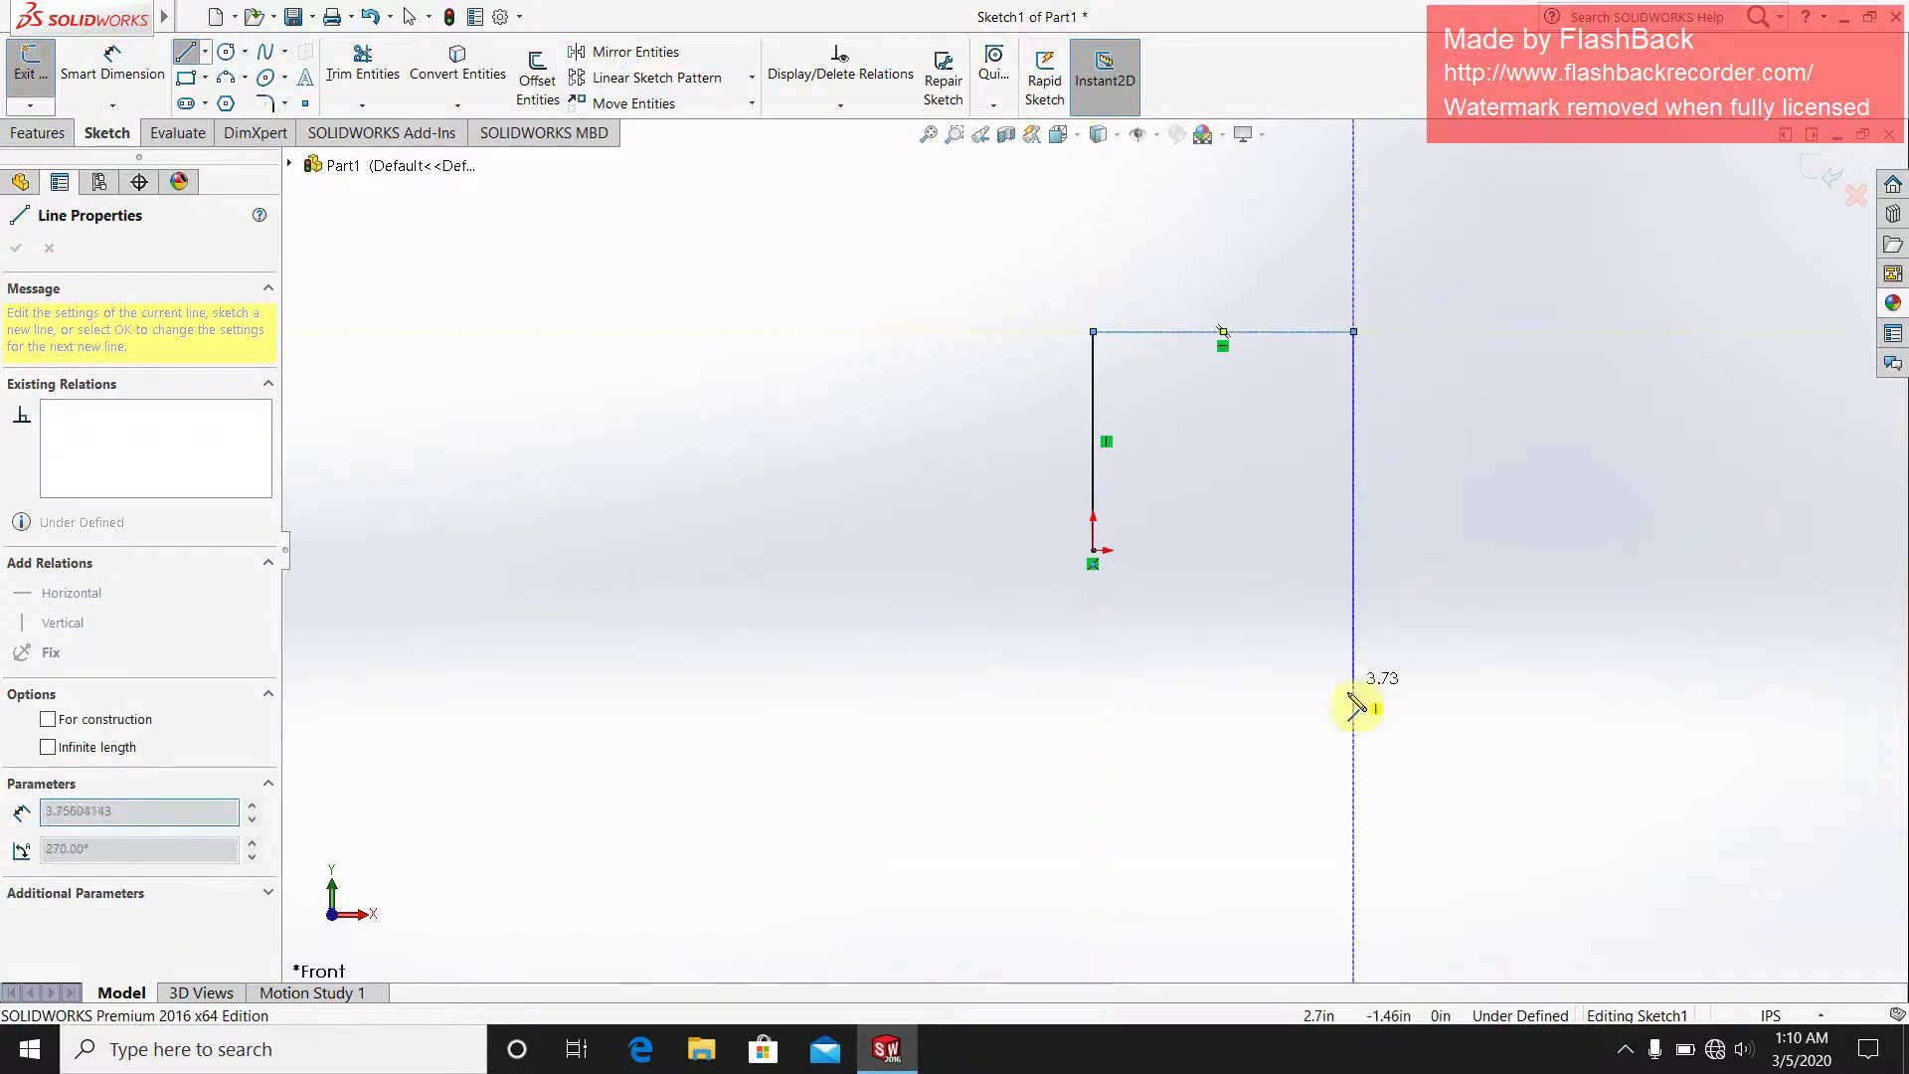
{"action": "left_click", "coordinate": [1354, 785]}
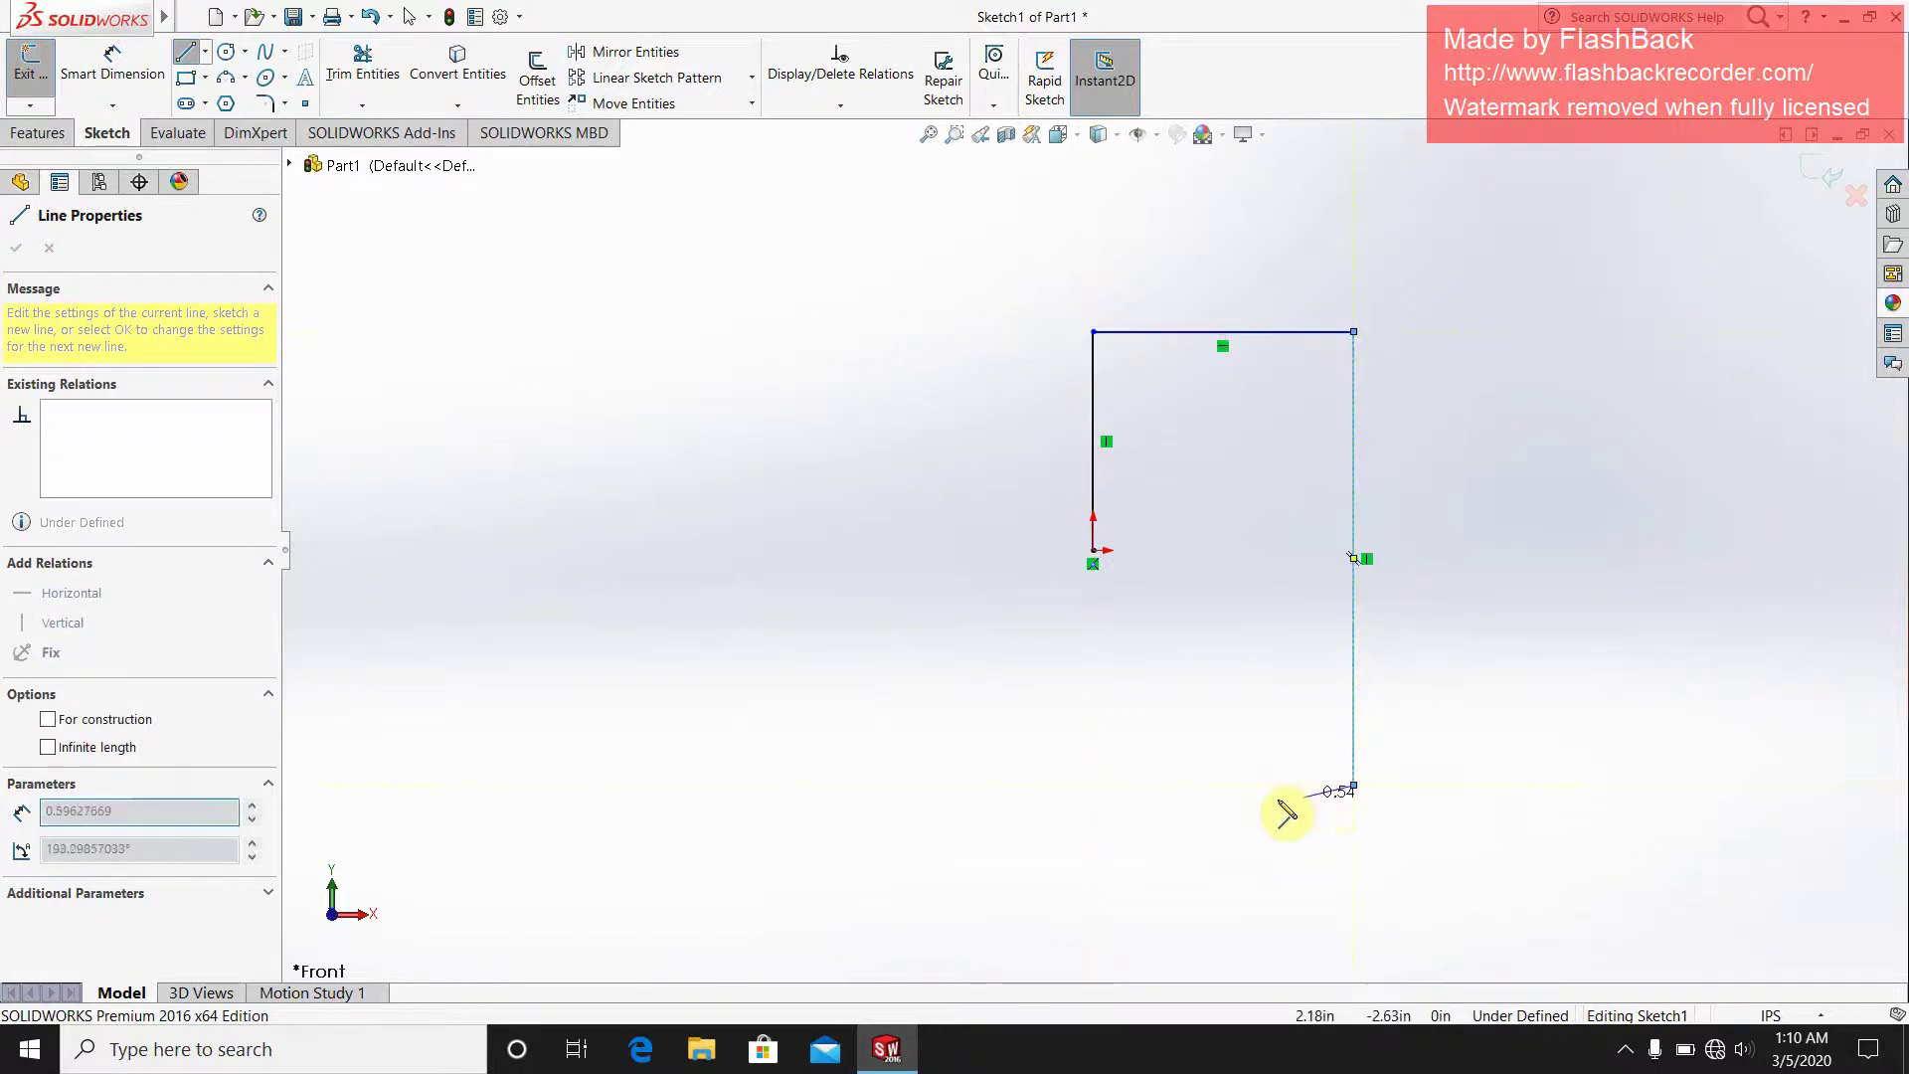
{"action": "left_click", "coordinate": [1093, 785]}
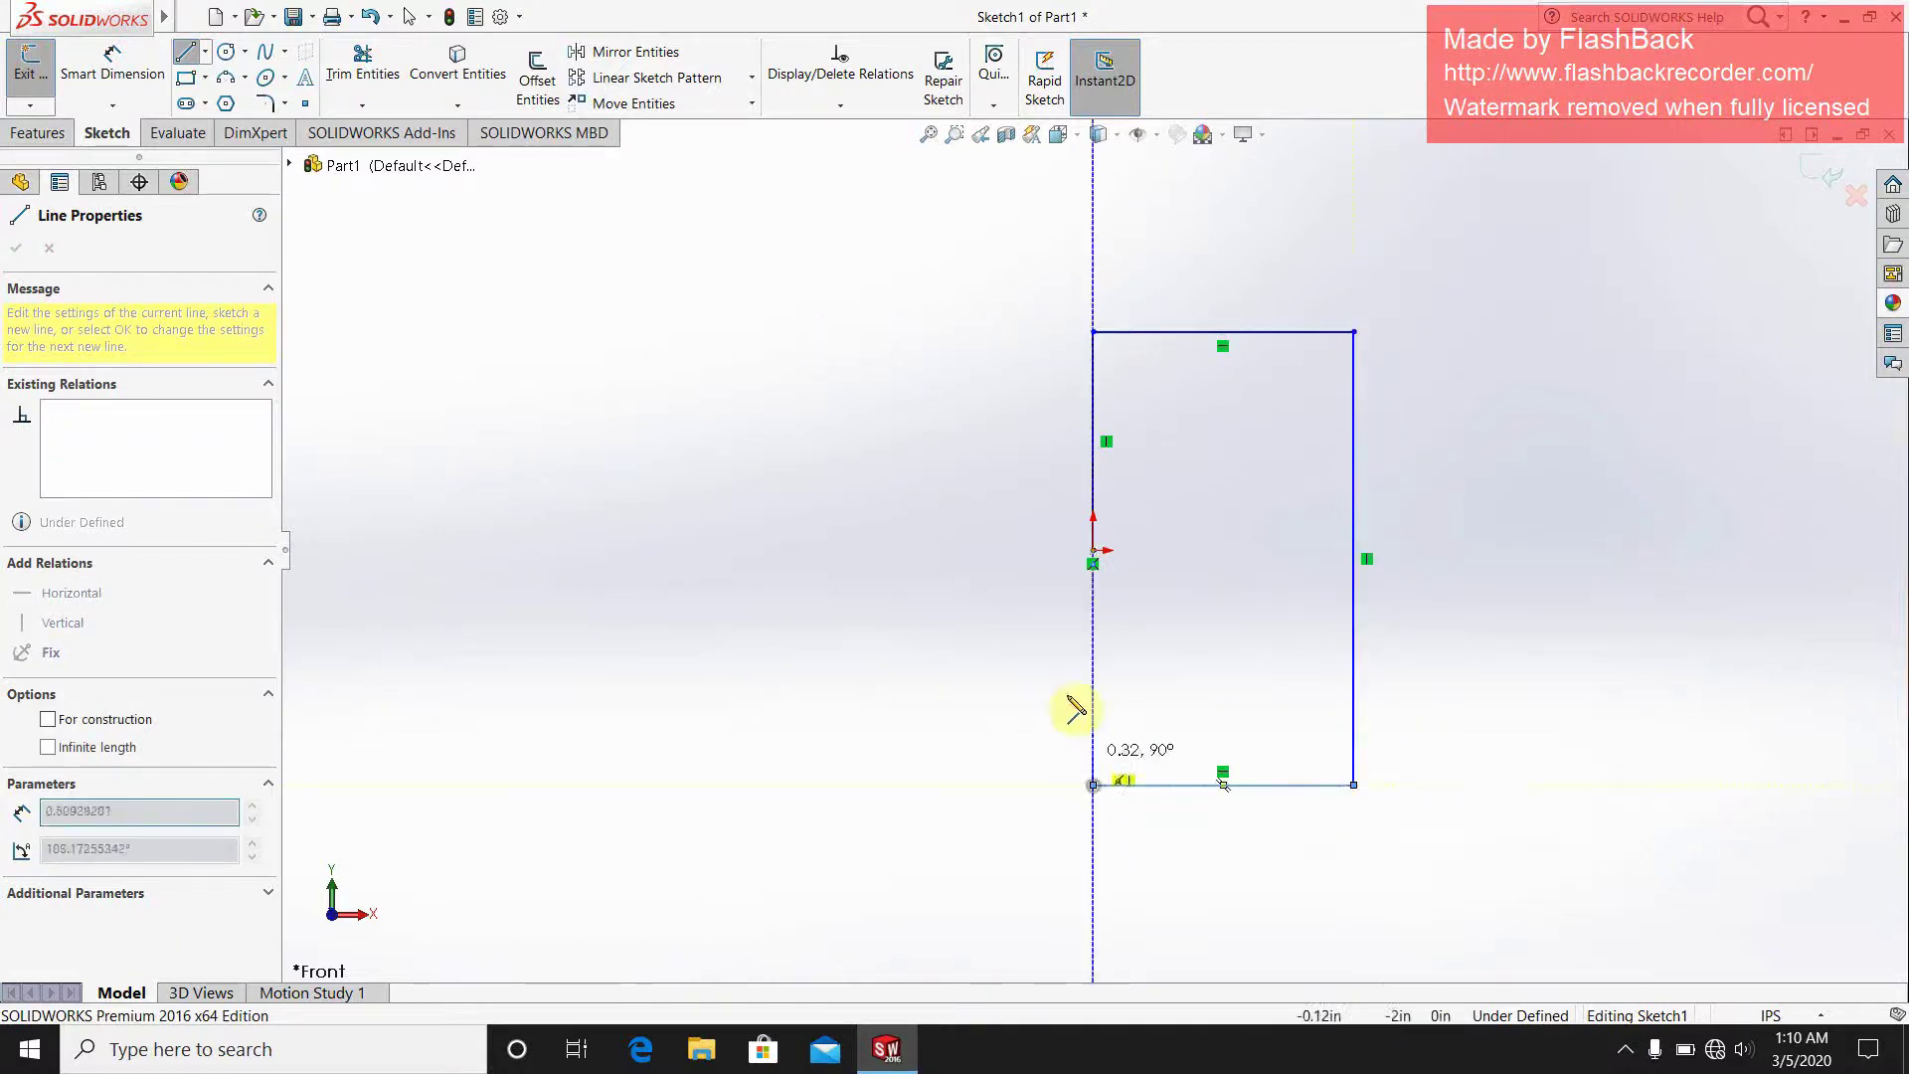
{"action": "left_click", "coordinate": [1093, 551]}
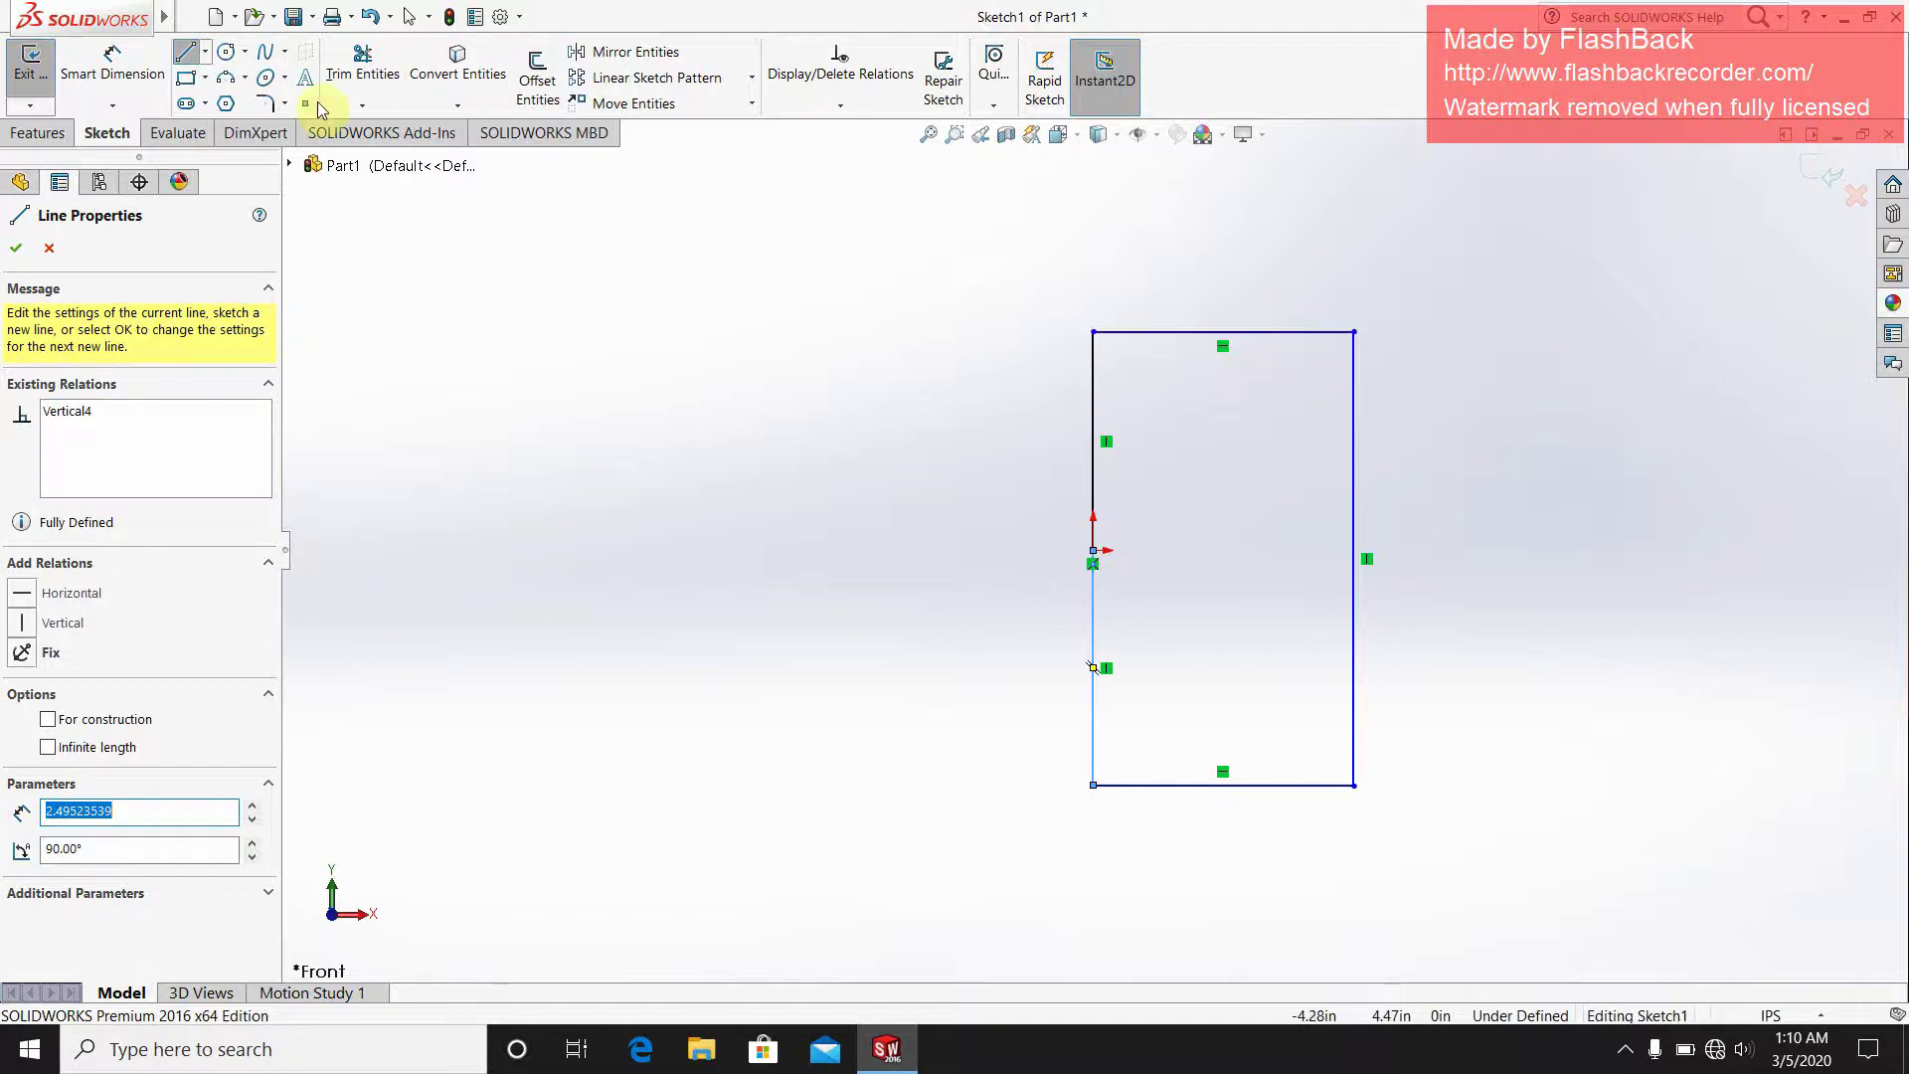
{"action": "left_click", "coordinate": [185, 52]}
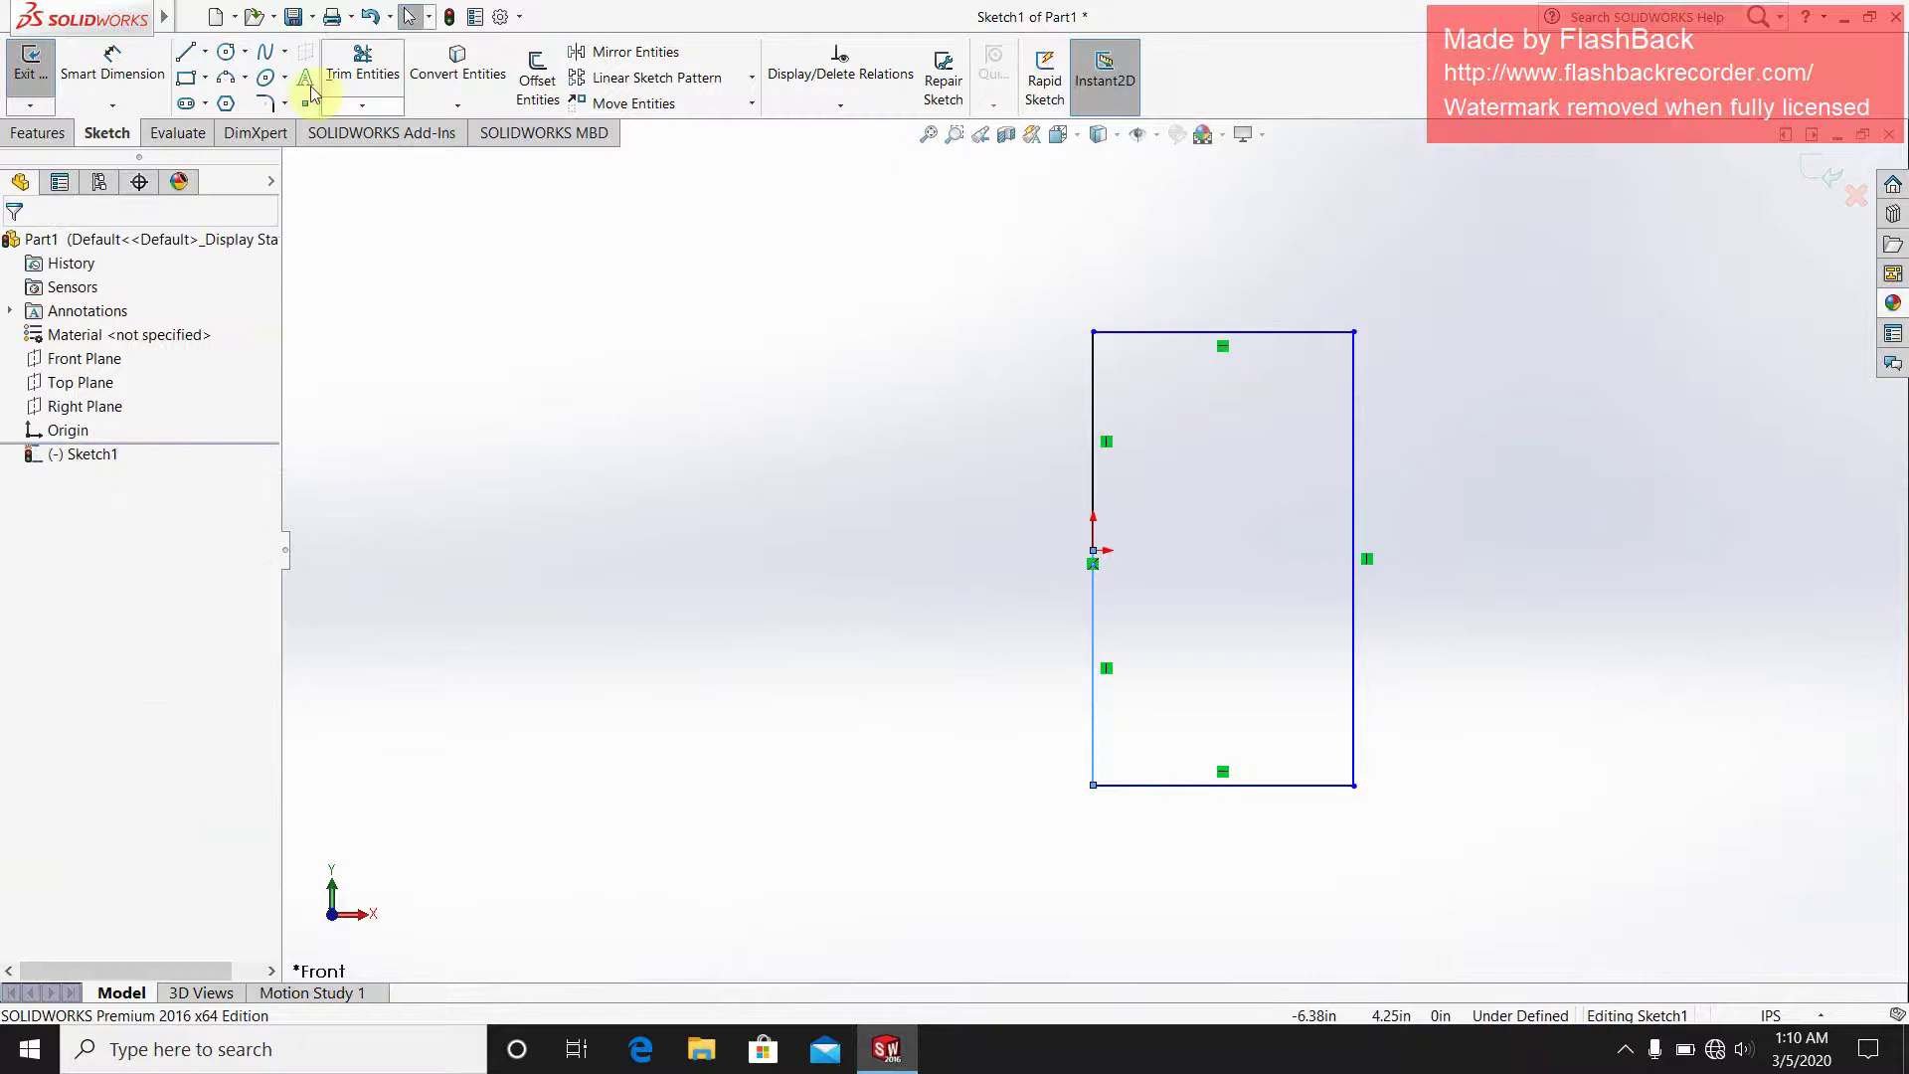
- Draw a vertical line joining the midpoints of the rectangle's upper and lower sides
{"action": "left_click", "coordinate": [185, 52]}
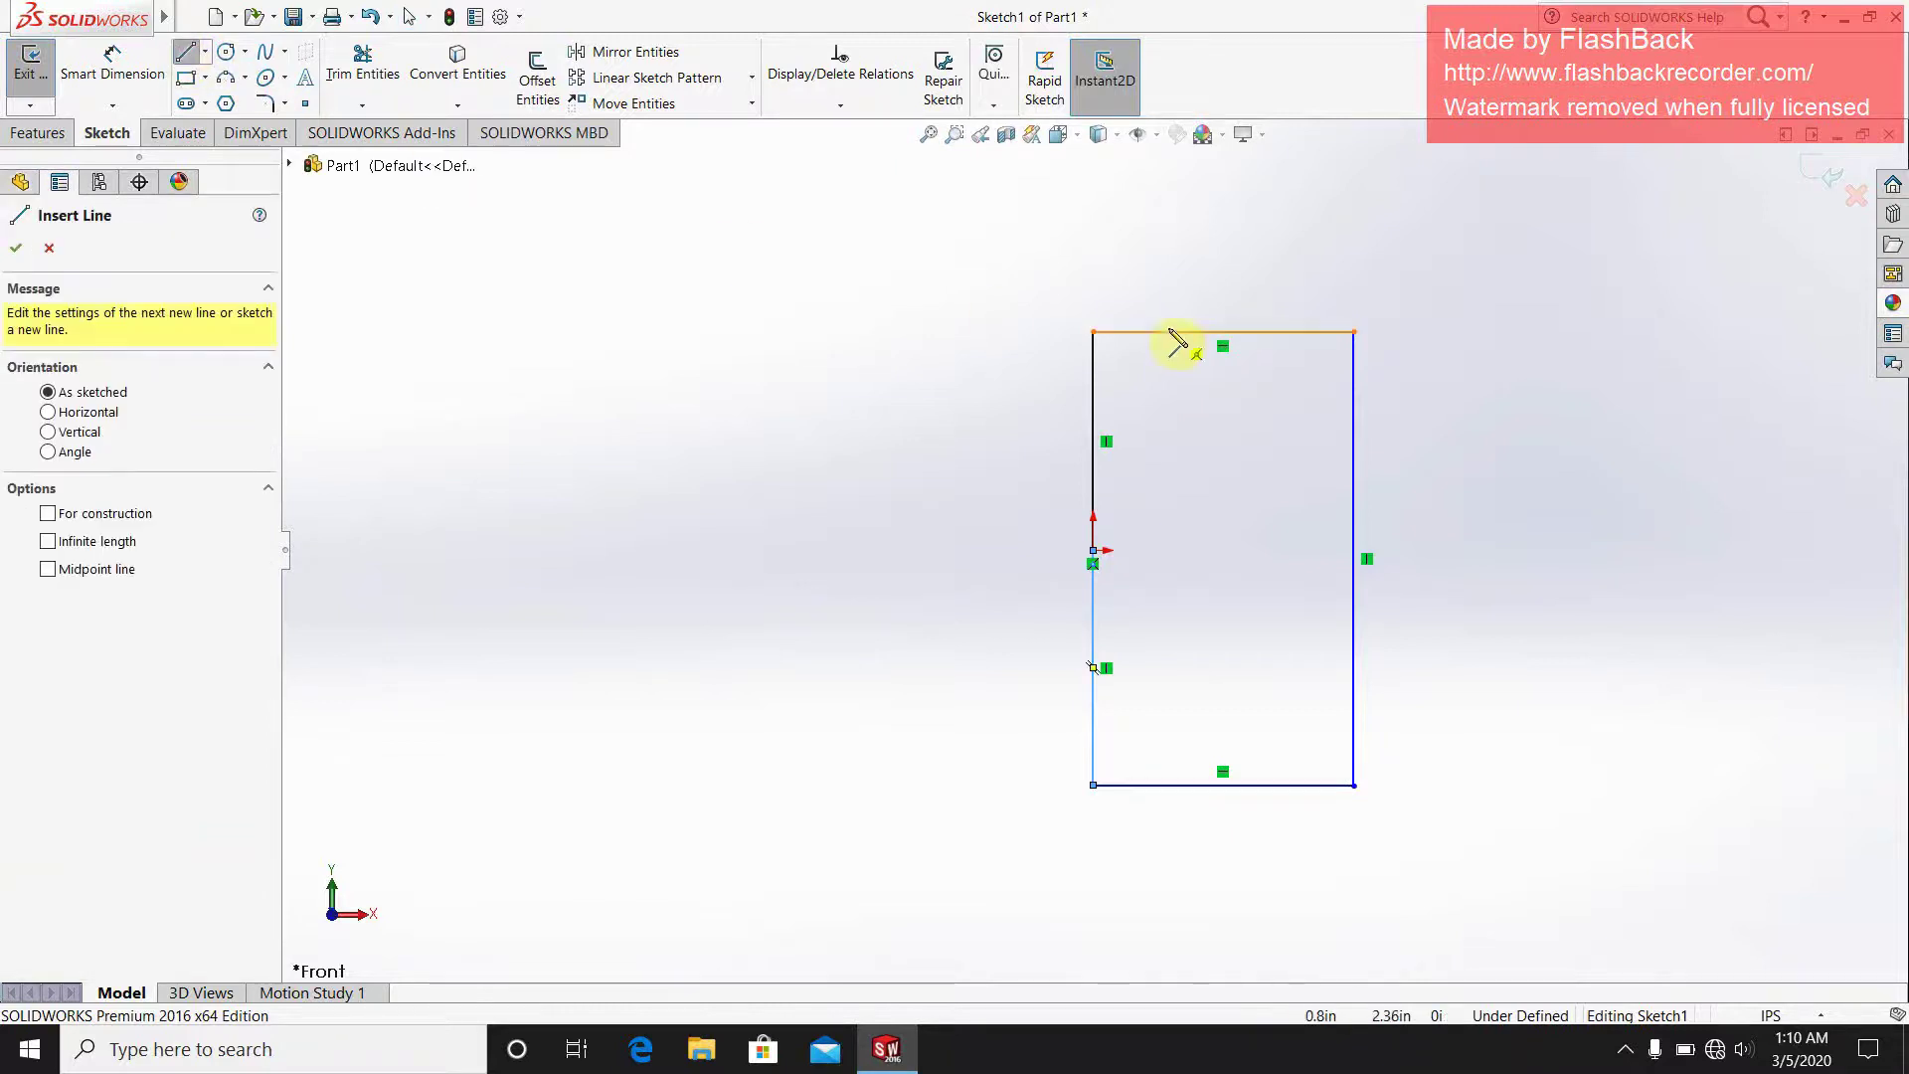
{"action": "left_click", "coordinate": [1223, 332]}
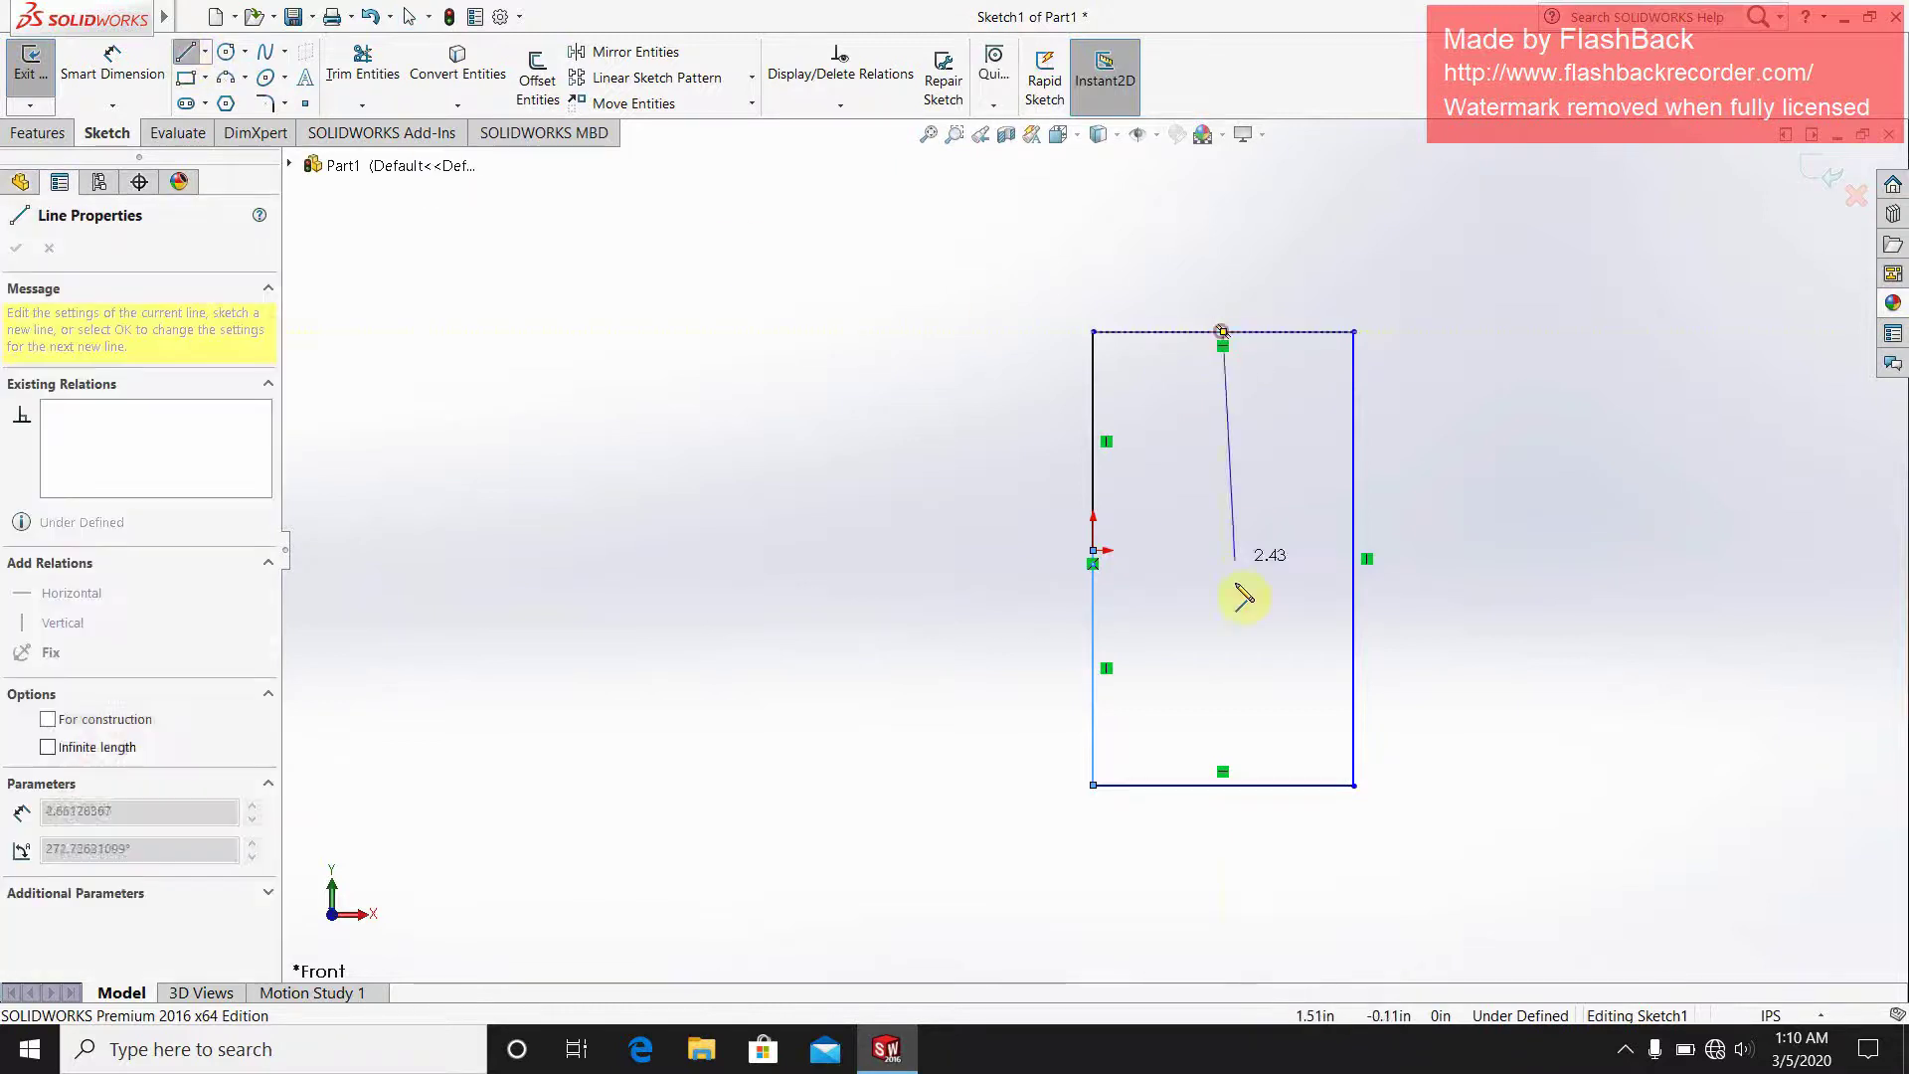
{"action": "left_click", "coordinate": [1223, 785]}
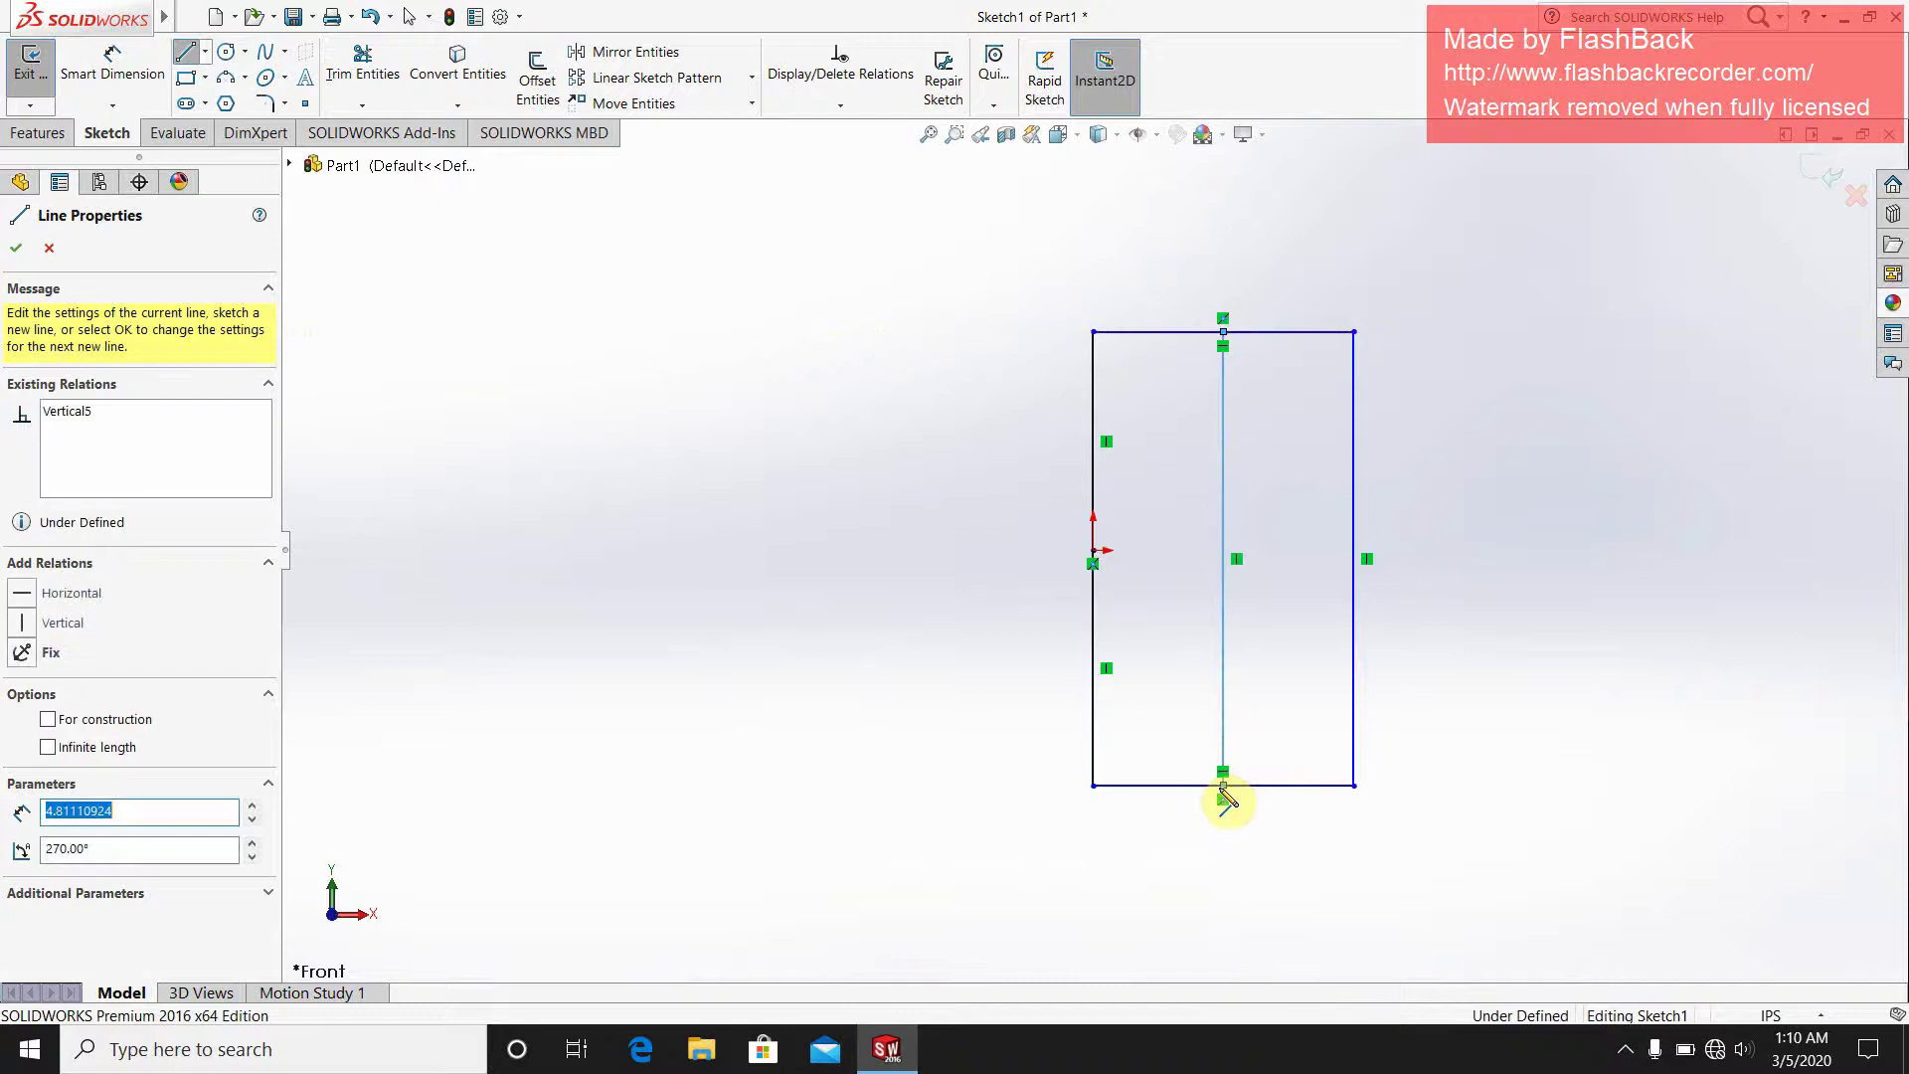
{"action": "key", "text": "Escape"}
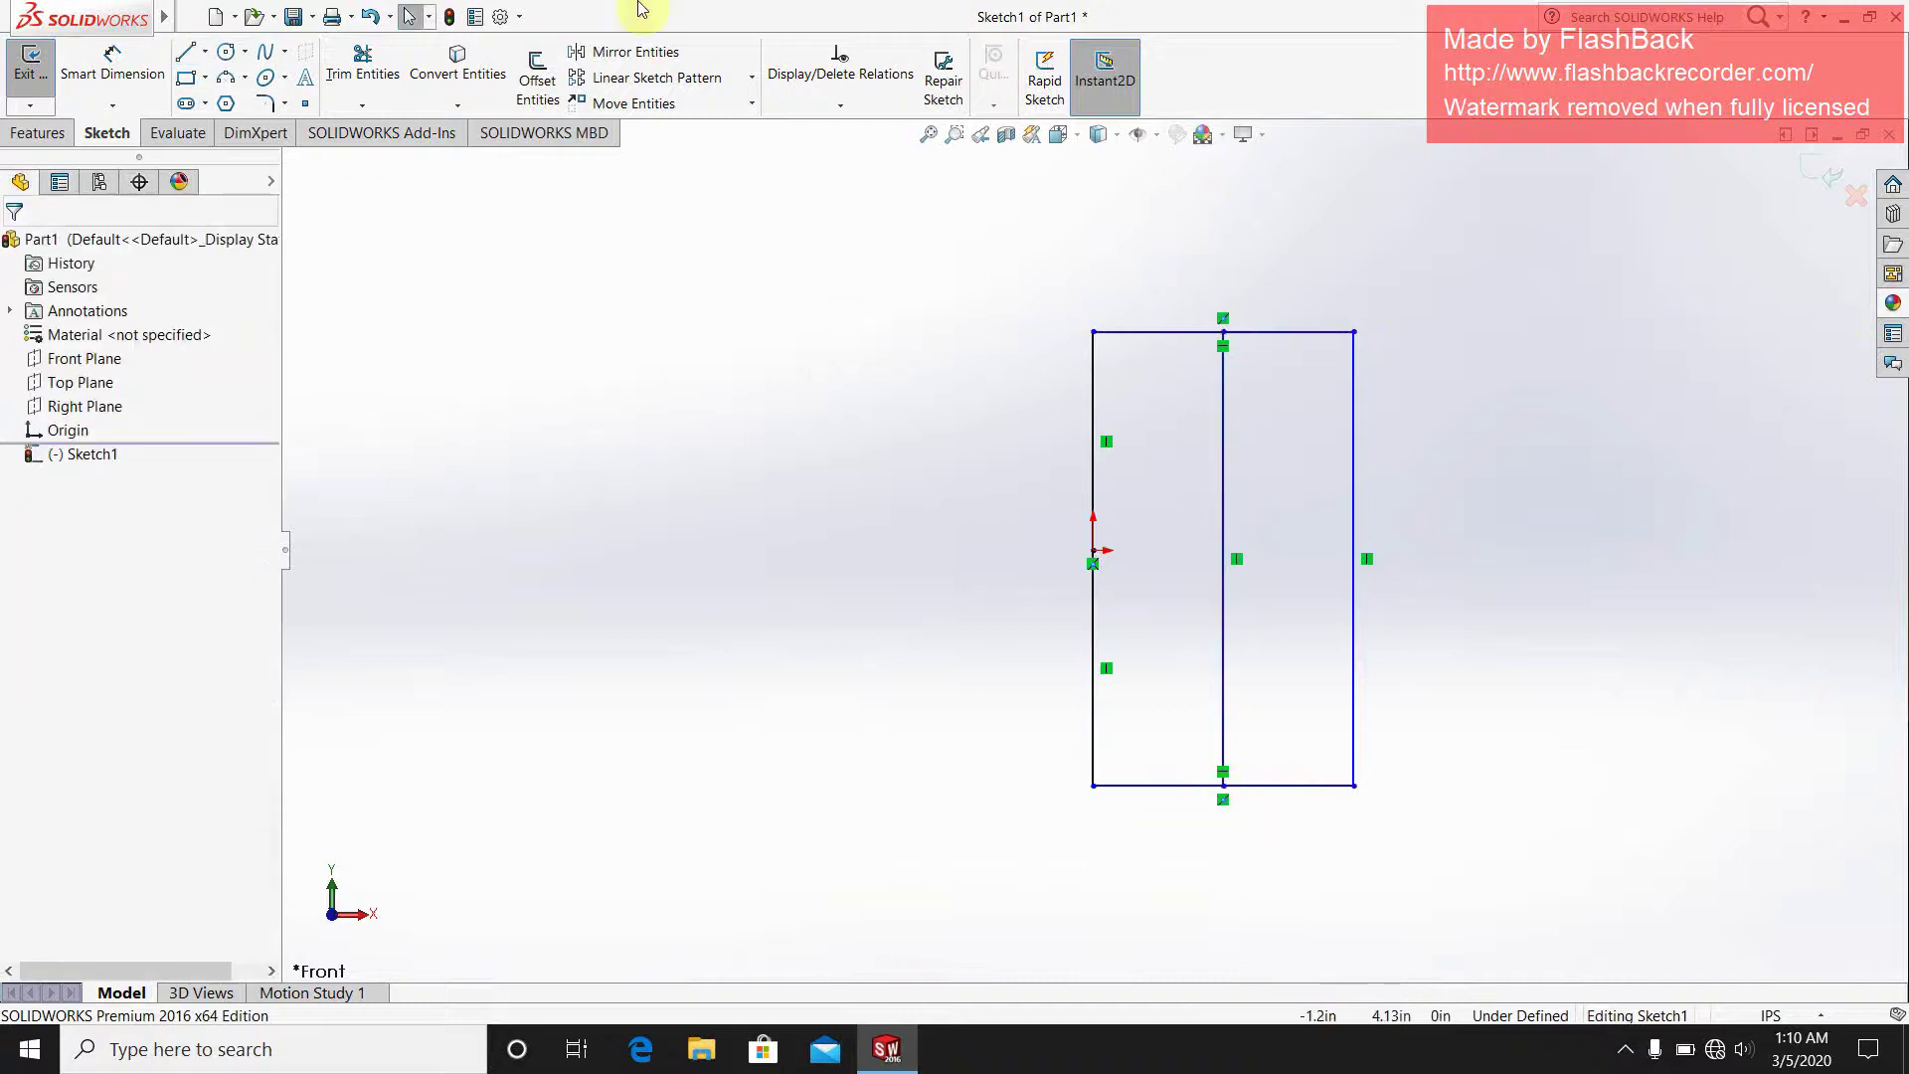
- Trim the upper and lower segments between the origin line and the middle line, and exit the sketch
{"action": "left_click", "coordinate": [362, 62]}
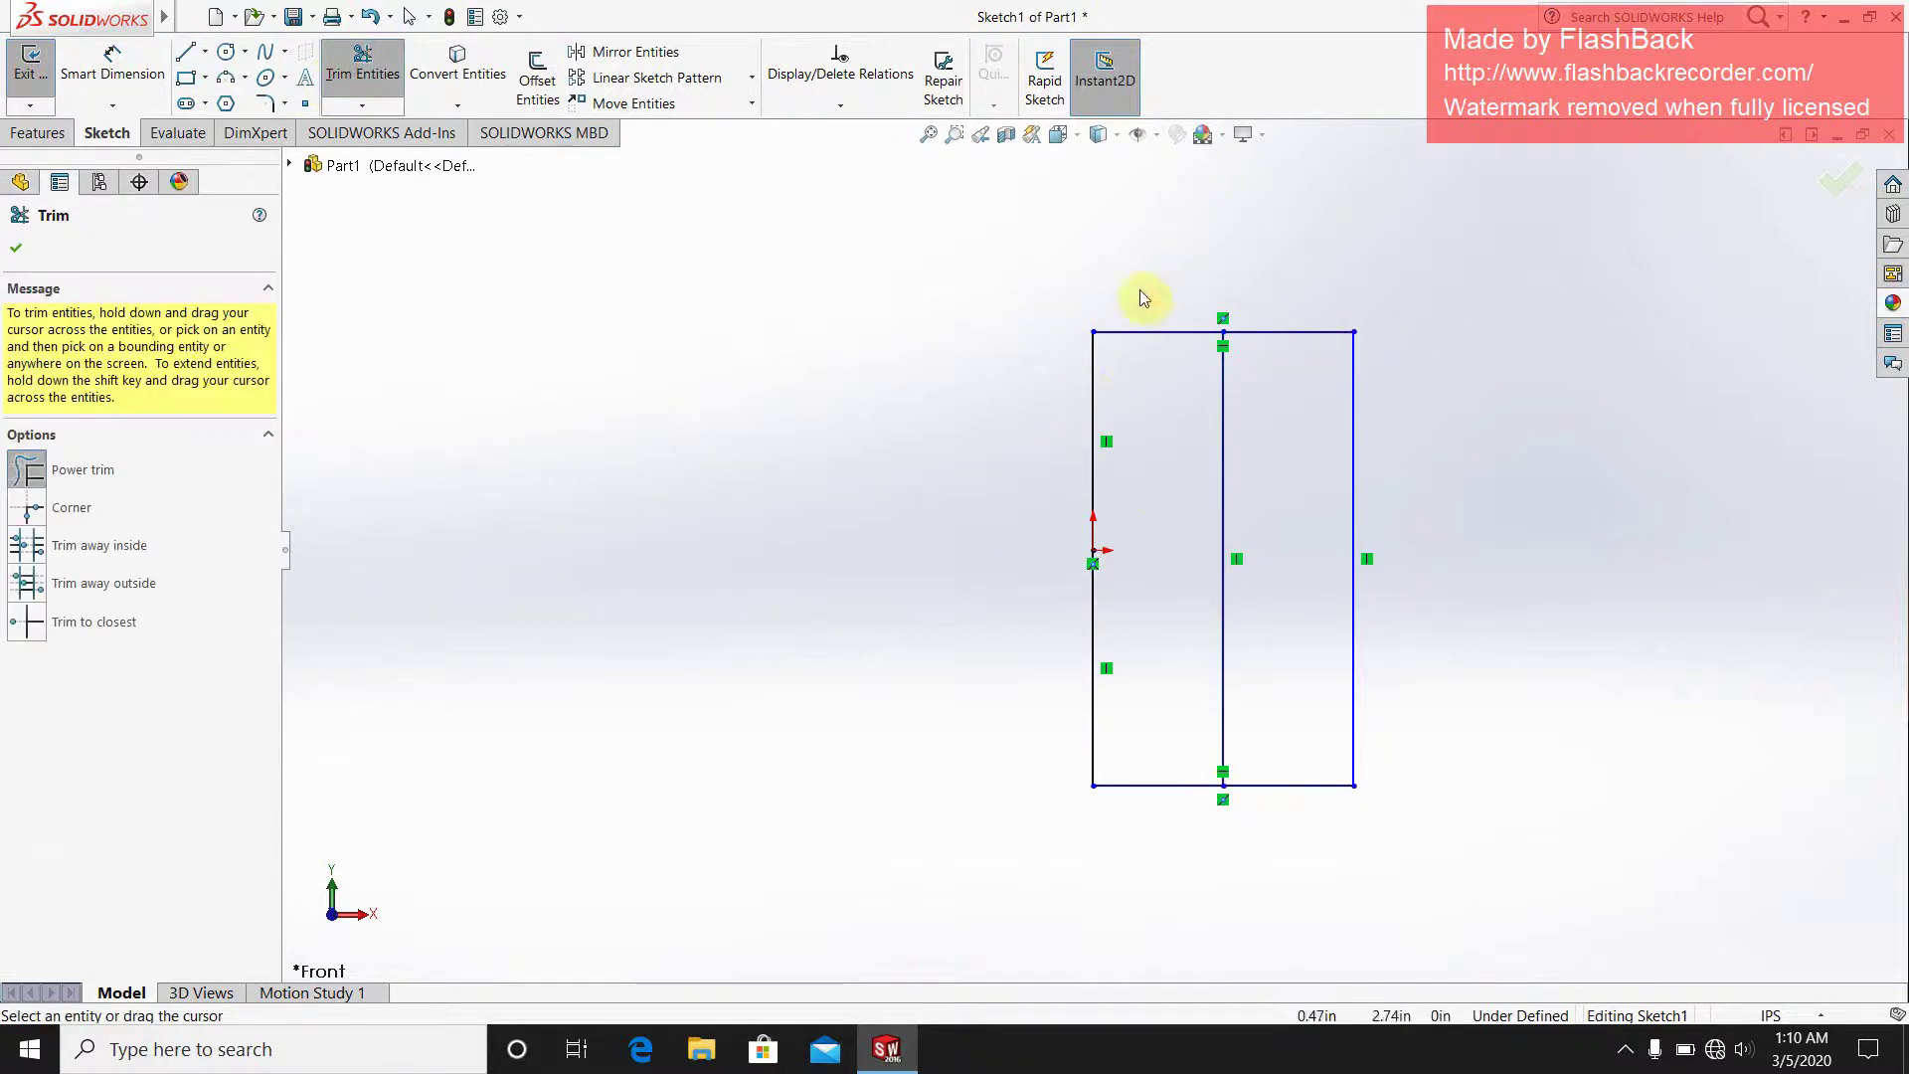
{"action": "left_click_drag", "start_coordinate": [1149, 575], "coordinate": [1161, 871]}
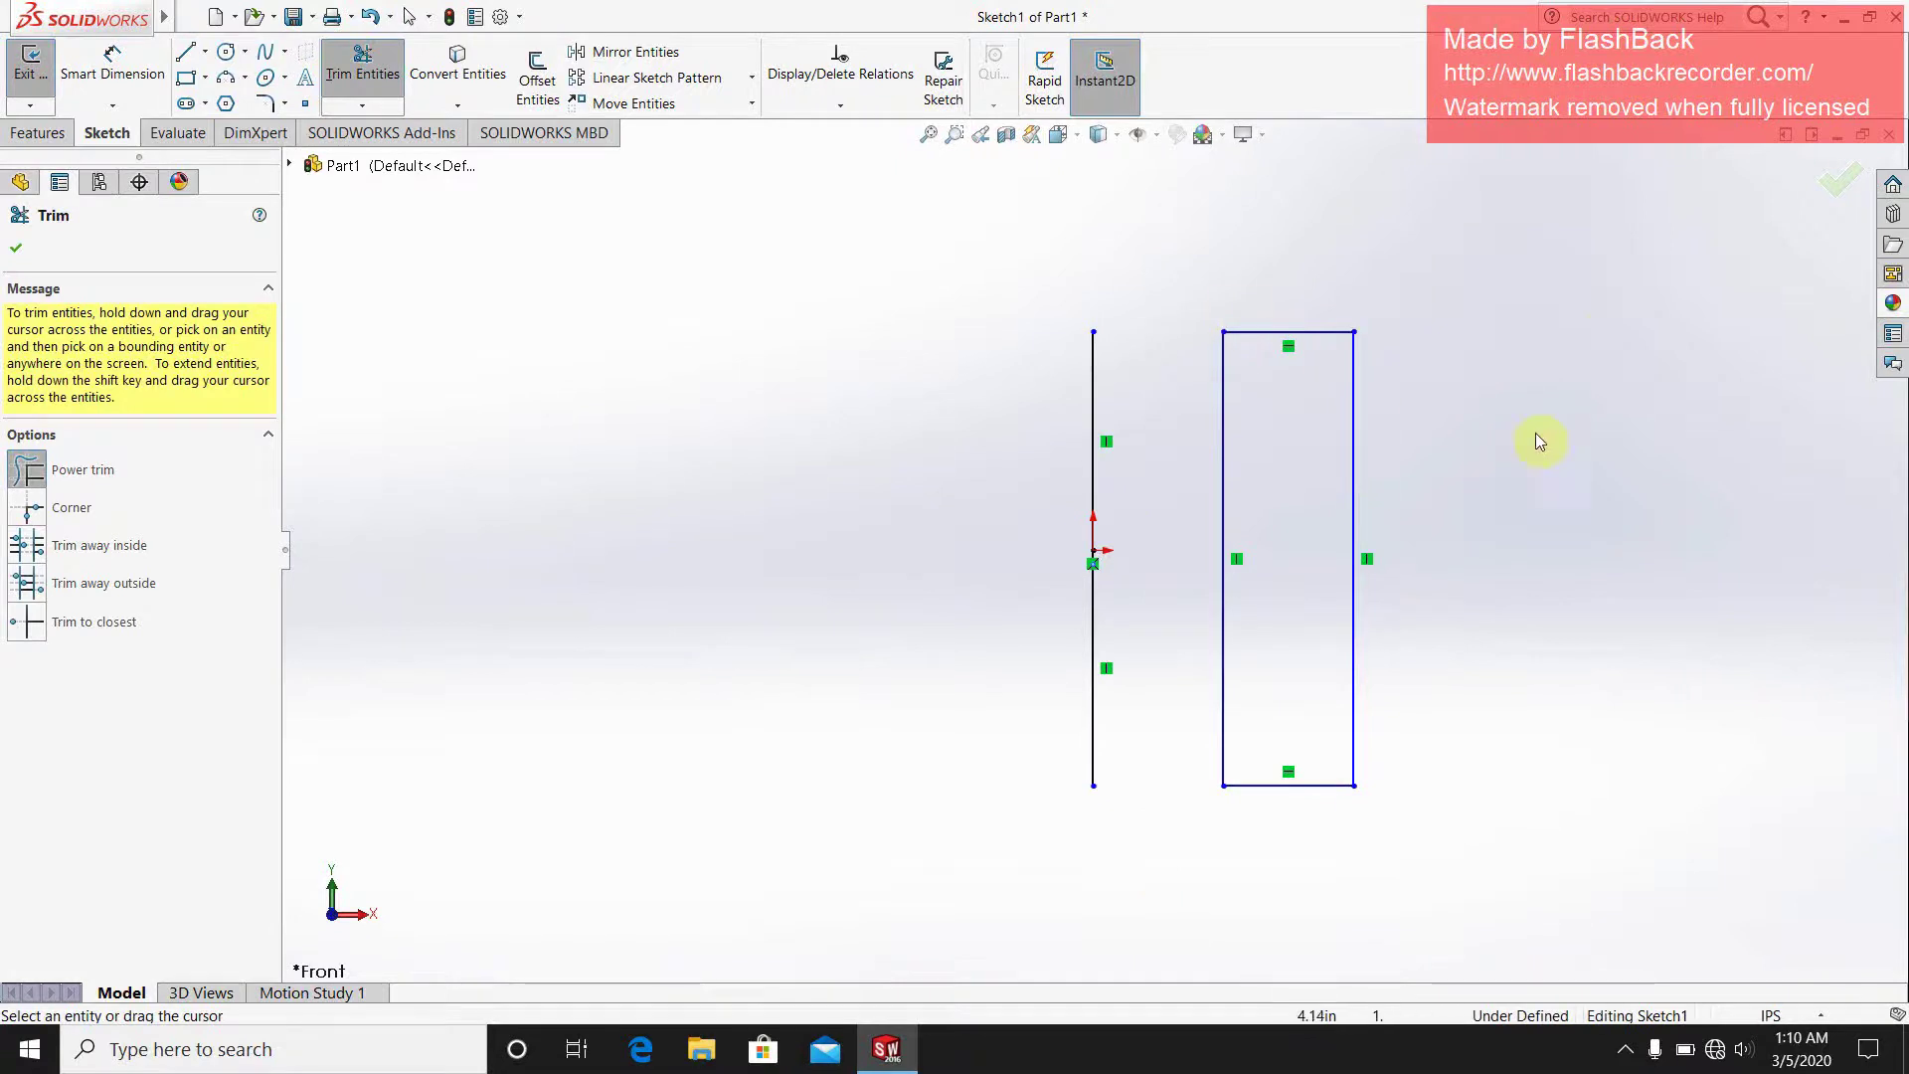
{"action": "left_click", "coordinate": [1832, 191]}
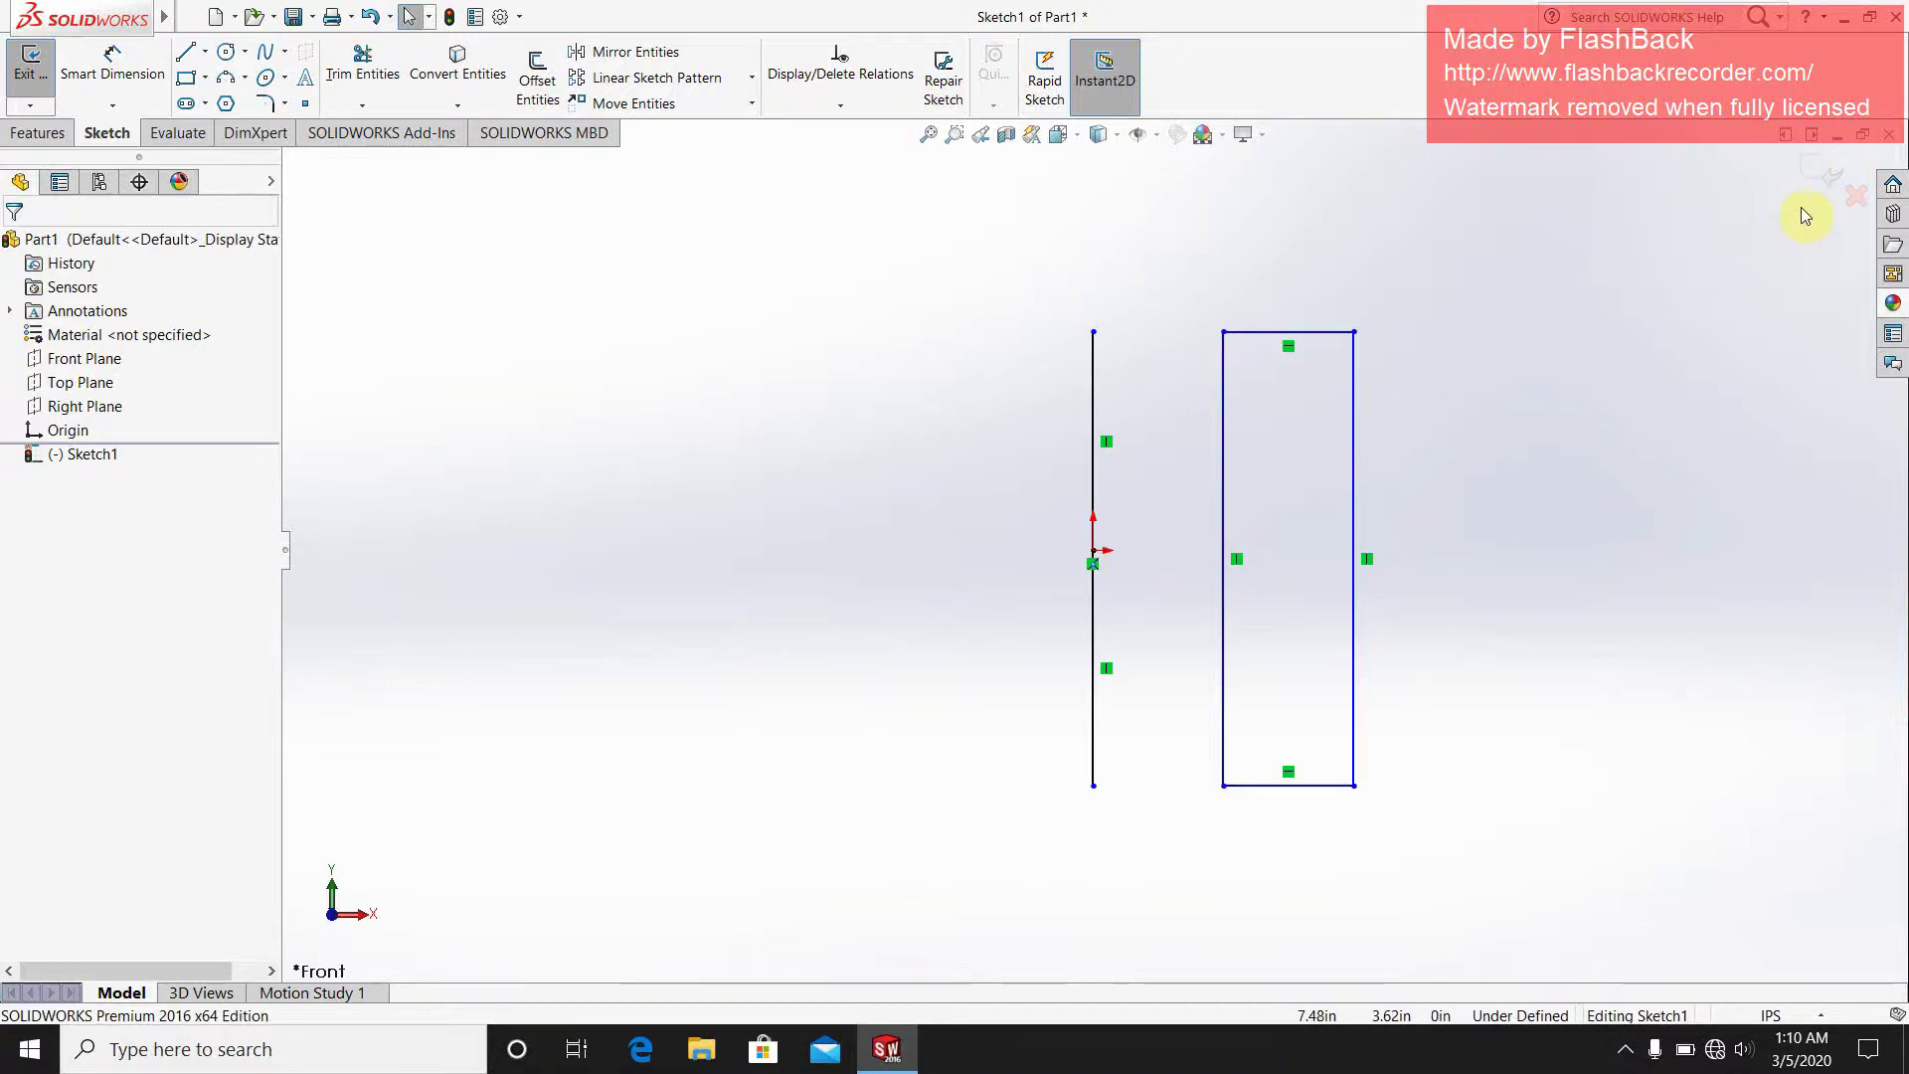
{"action": "left_click", "coordinate": [1810, 173]}
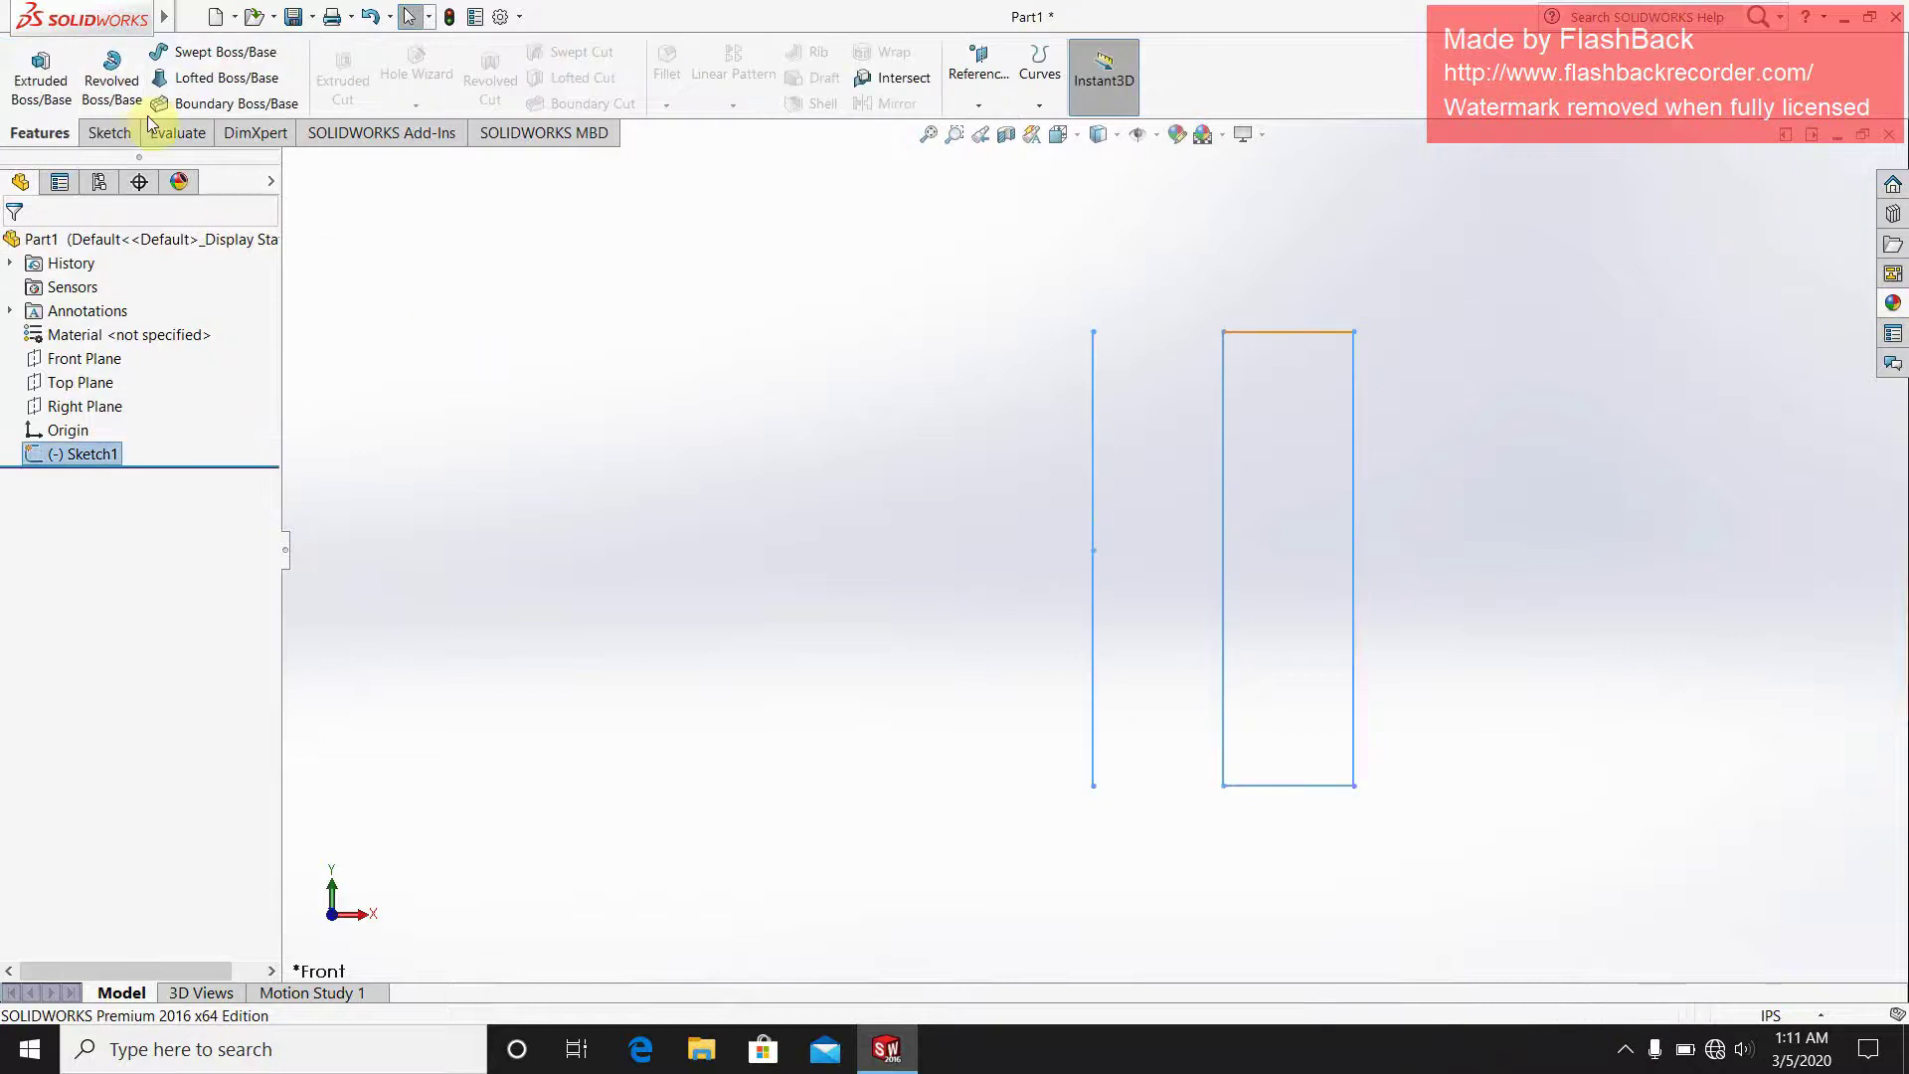
- Revolve only the closed rectangular region 360 degrees about the separate line through the origin, with Thin Feature off
{"action": "left_click", "coordinate": [108, 70]}
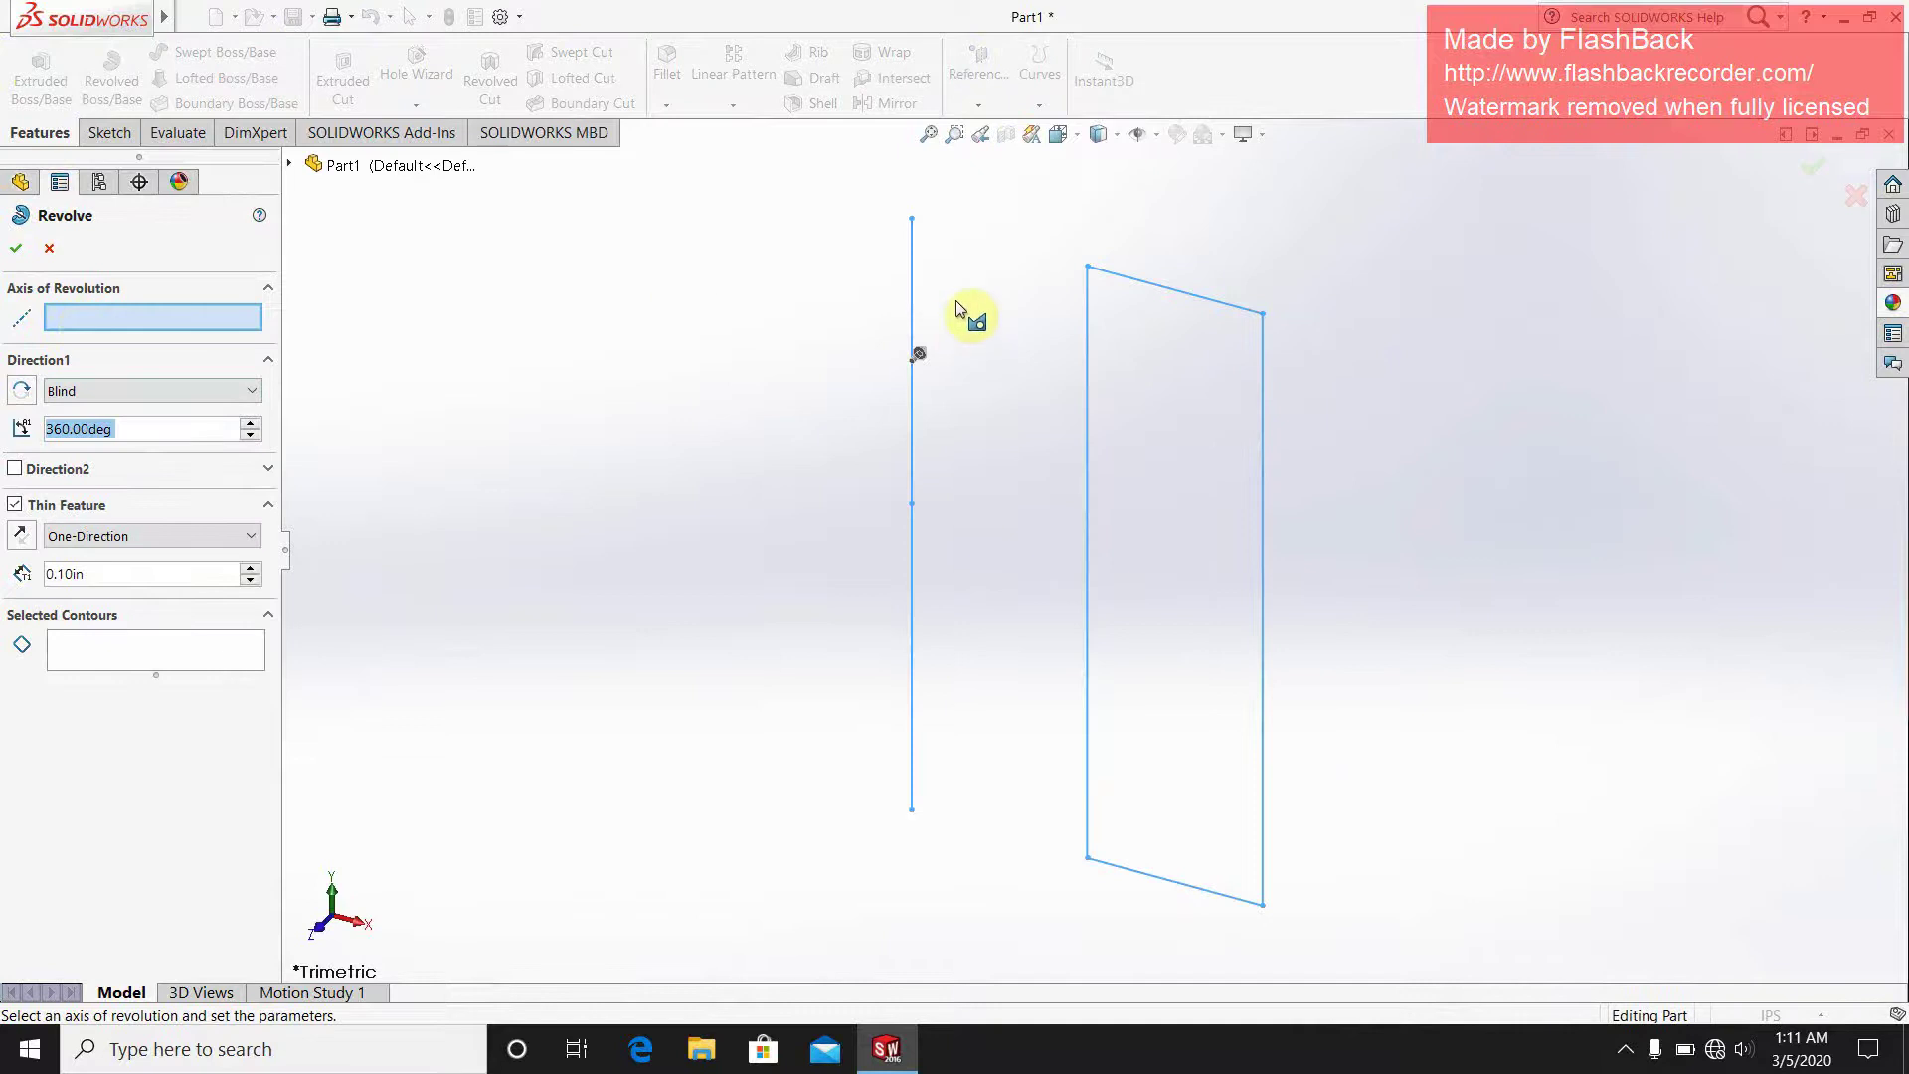
{"action": "left_click", "coordinate": [912, 293]}
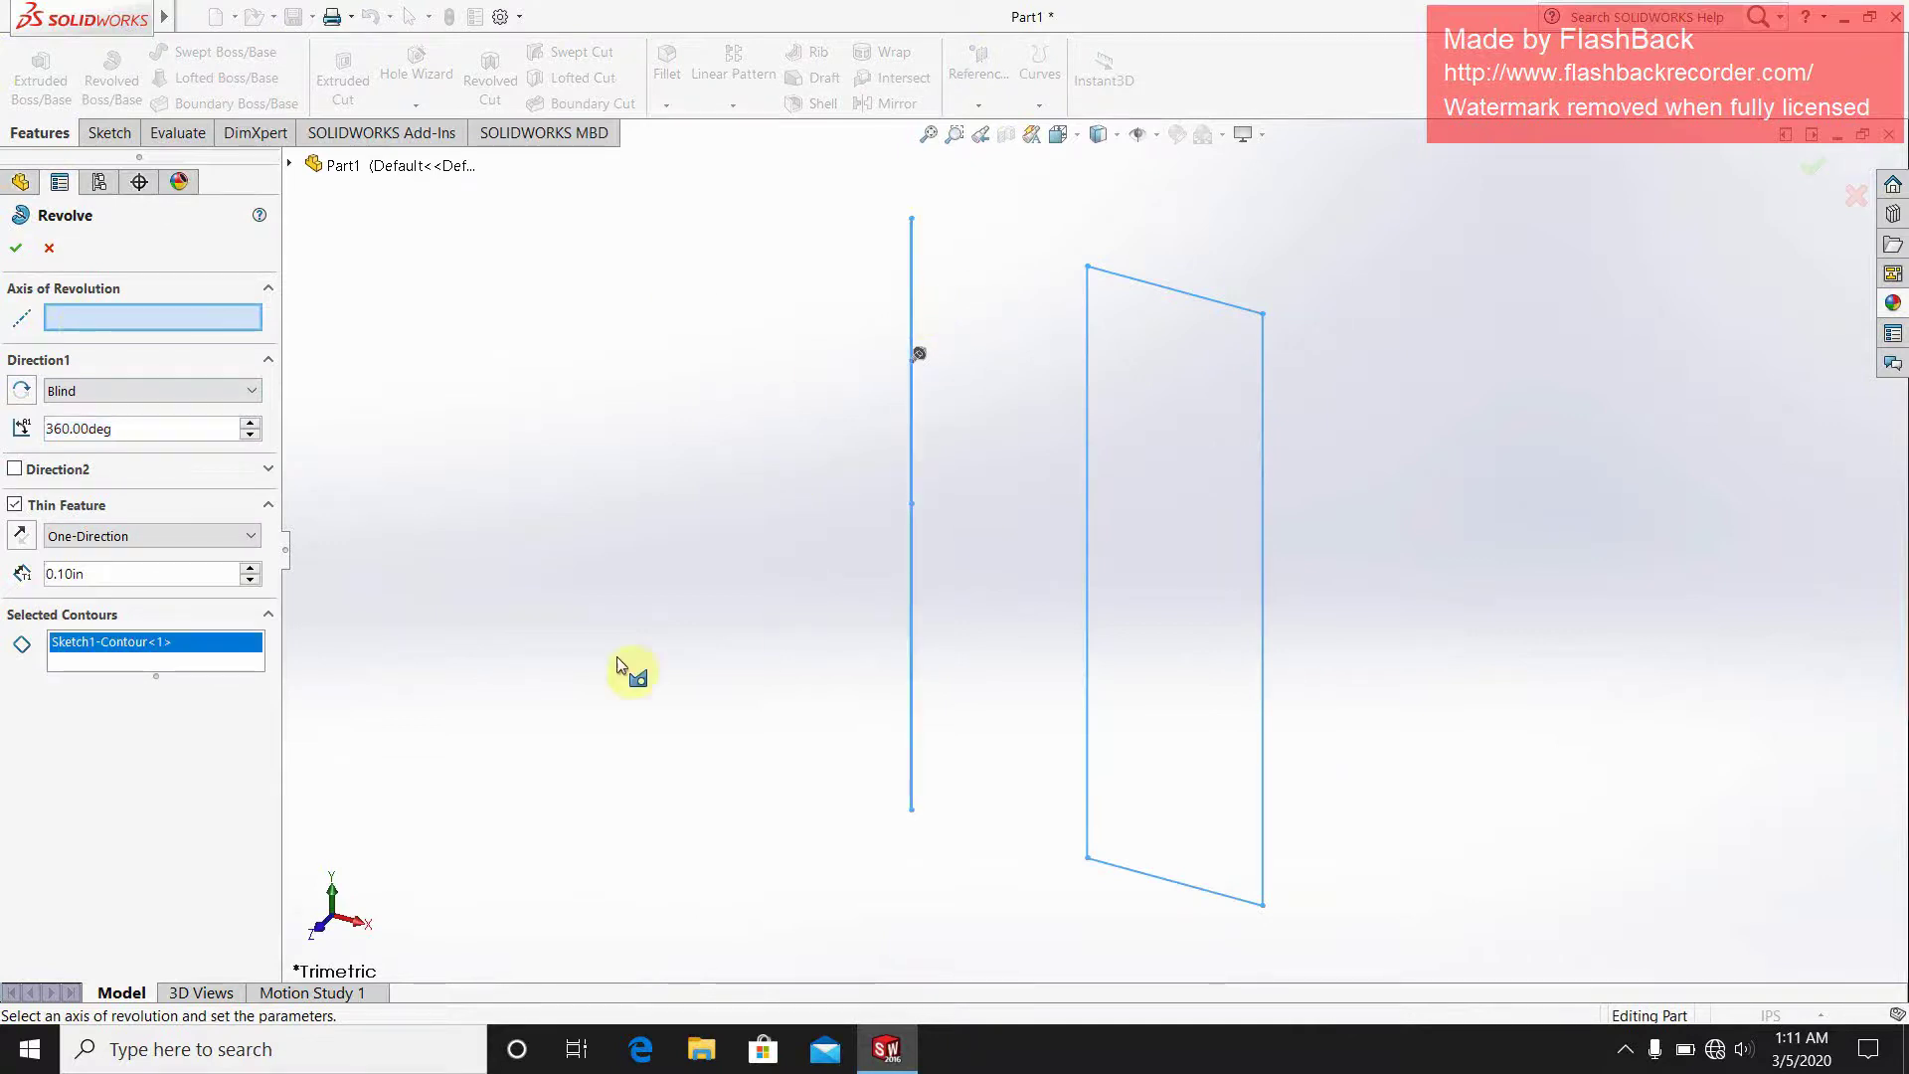
{"action": "left_click", "coordinate": [1191, 333]}
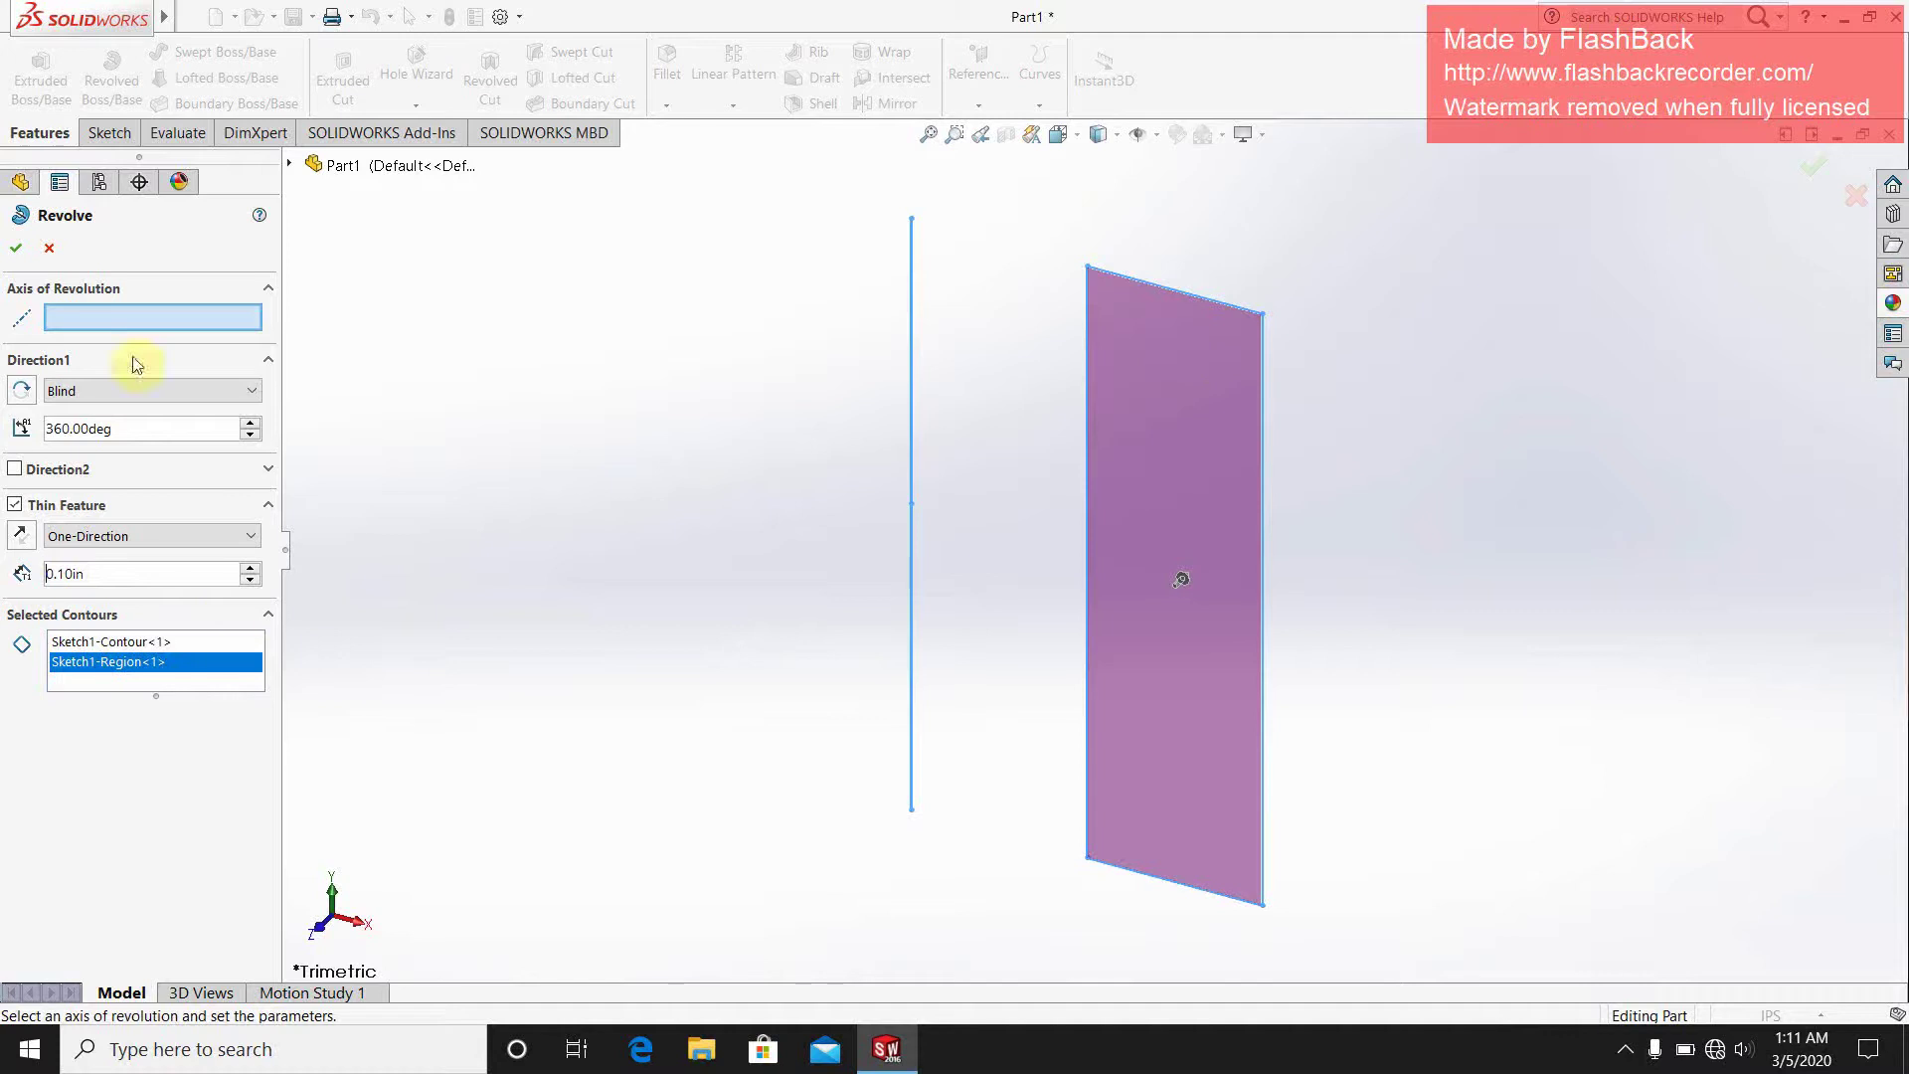
{"action": "right_click", "coordinate": [144, 646]}
{"action": "left_click", "coordinate": [199, 683]}
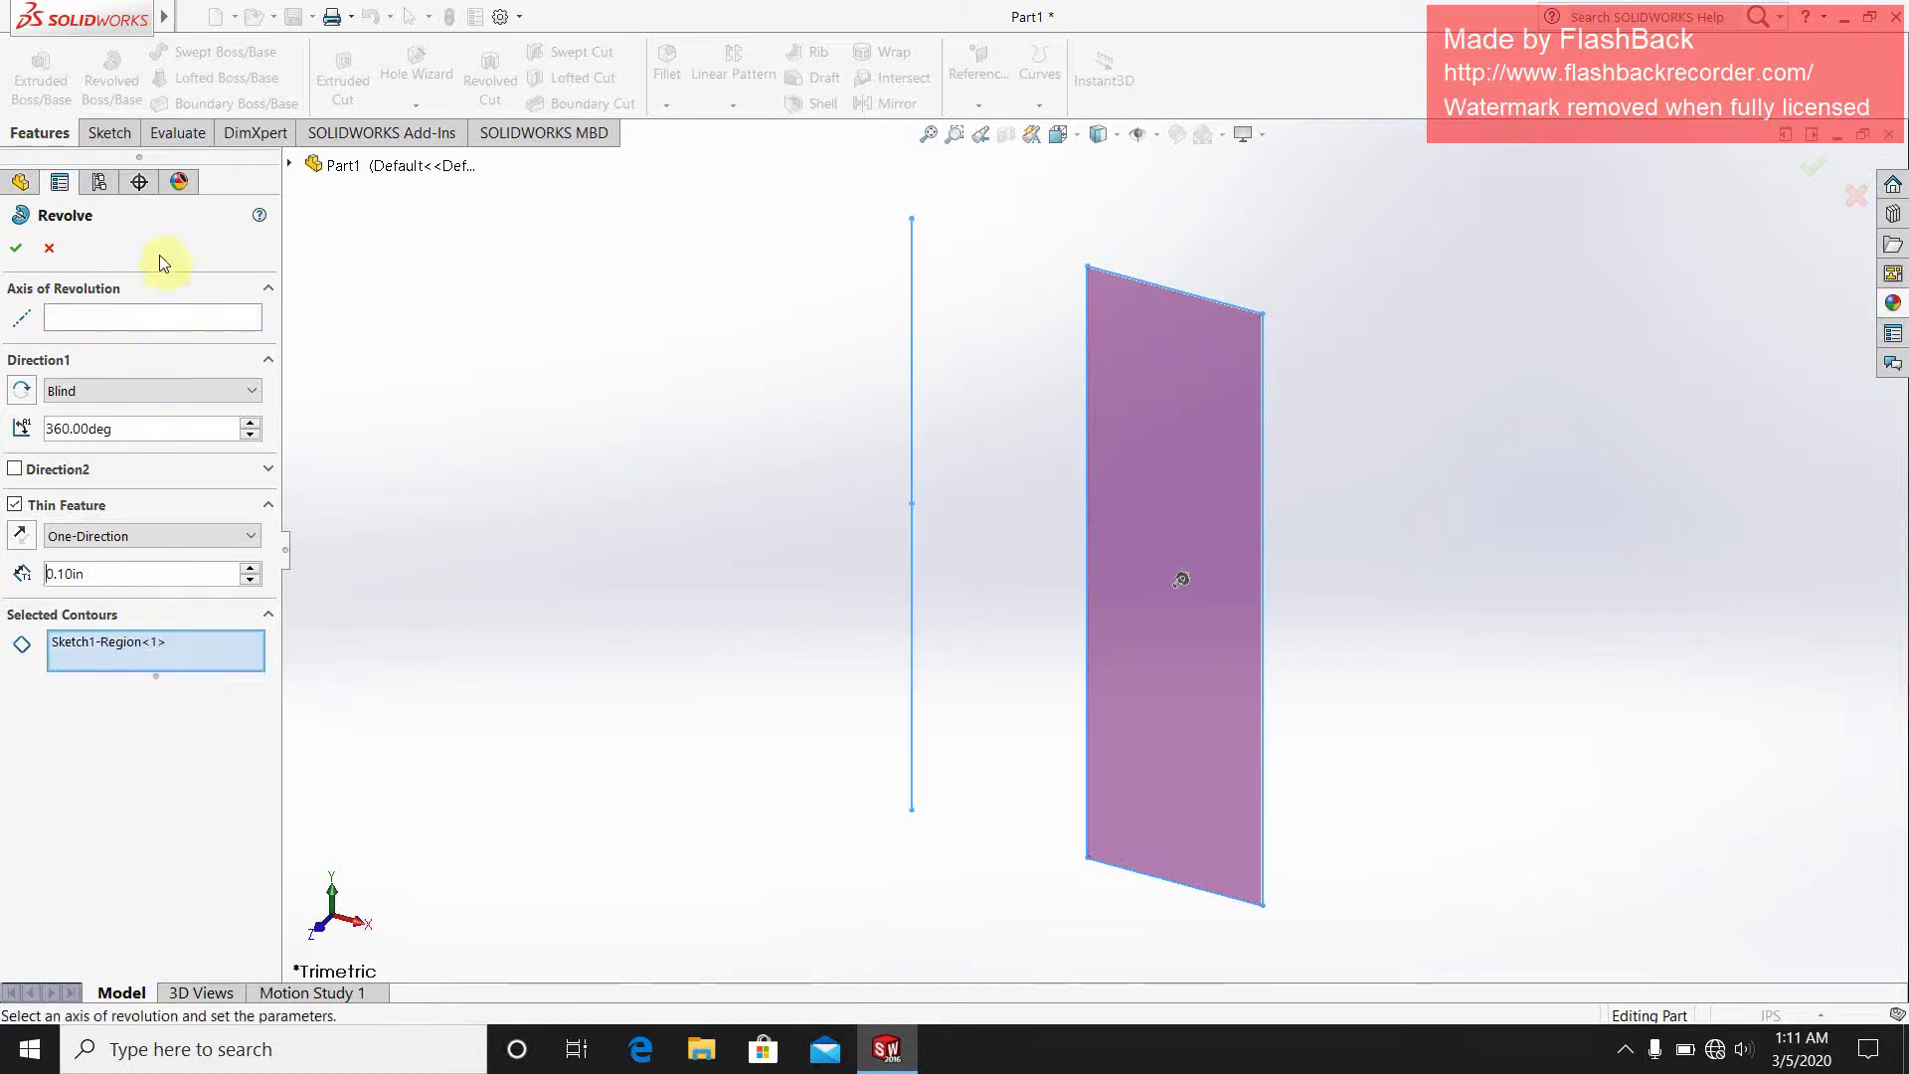
{"action": "left_click", "coordinate": [156, 320]}
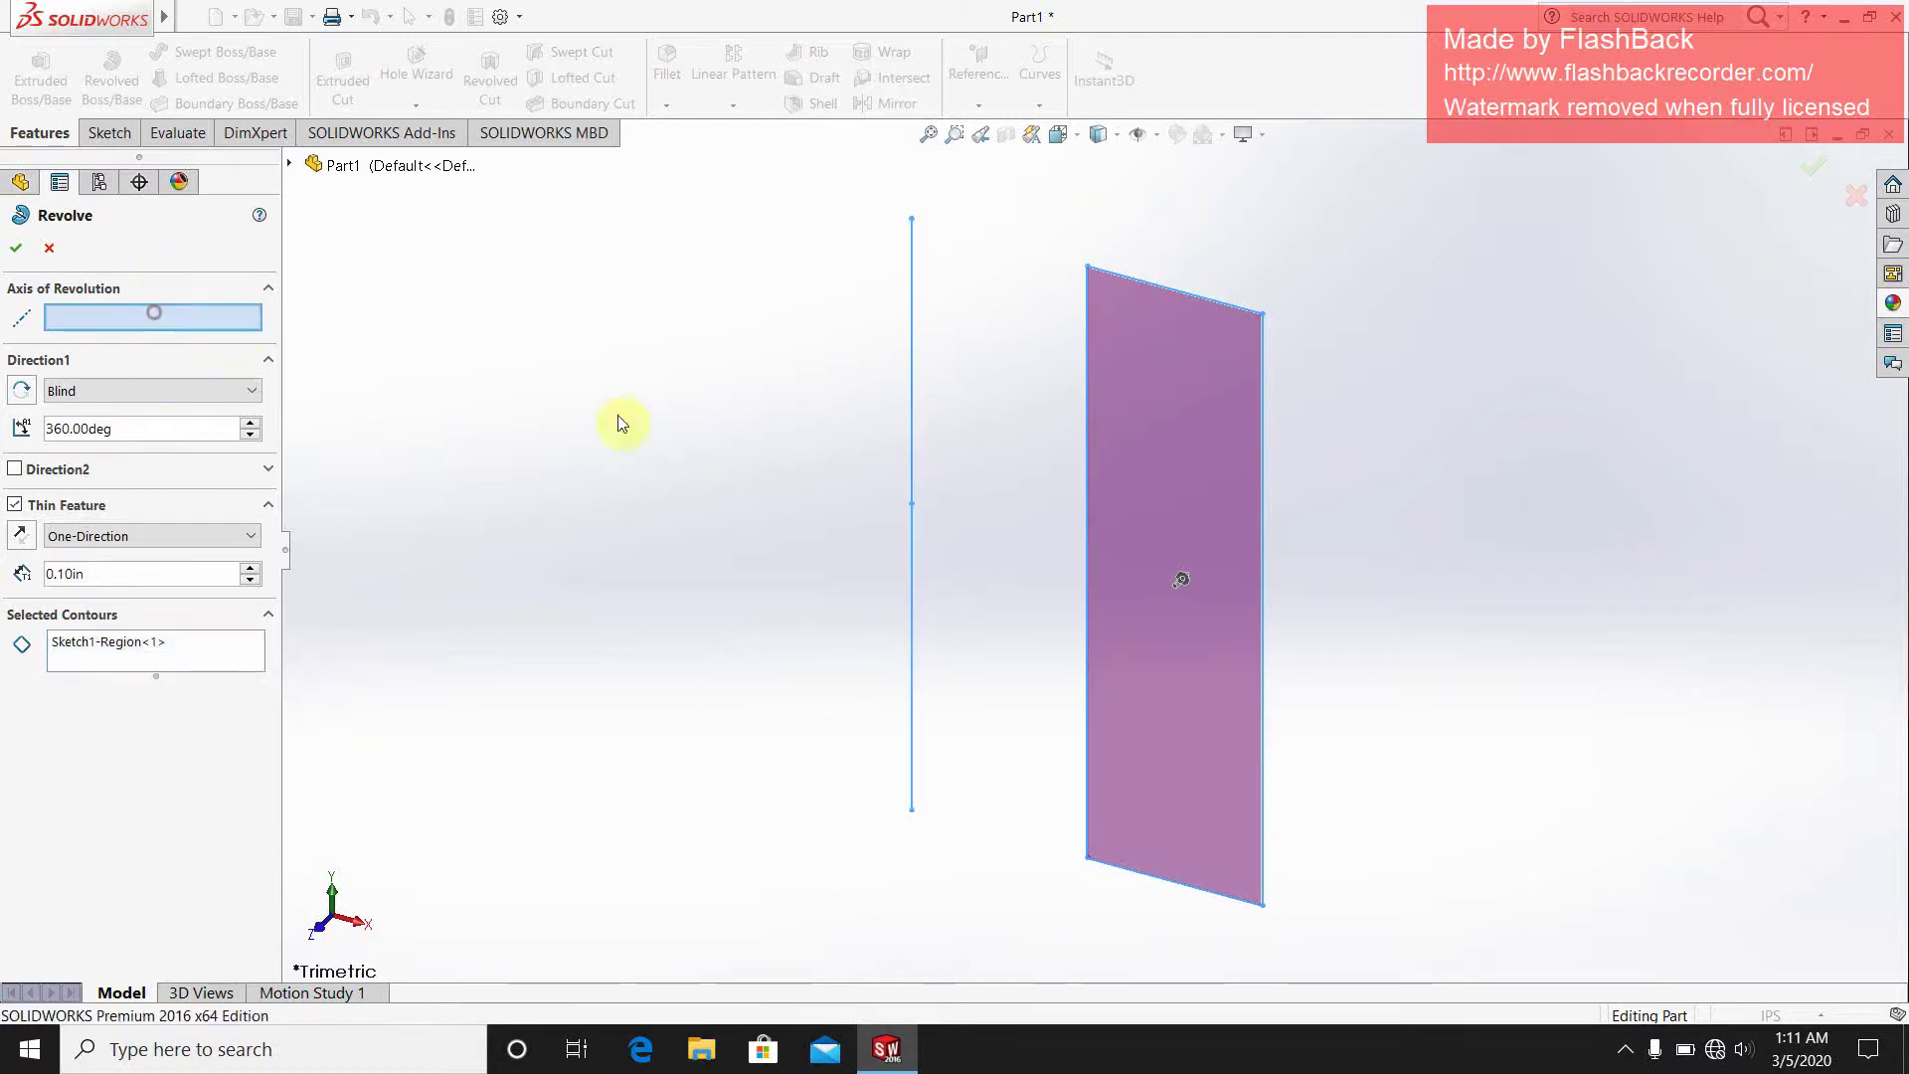
{"action": "left_click", "coordinate": [915, 398]}
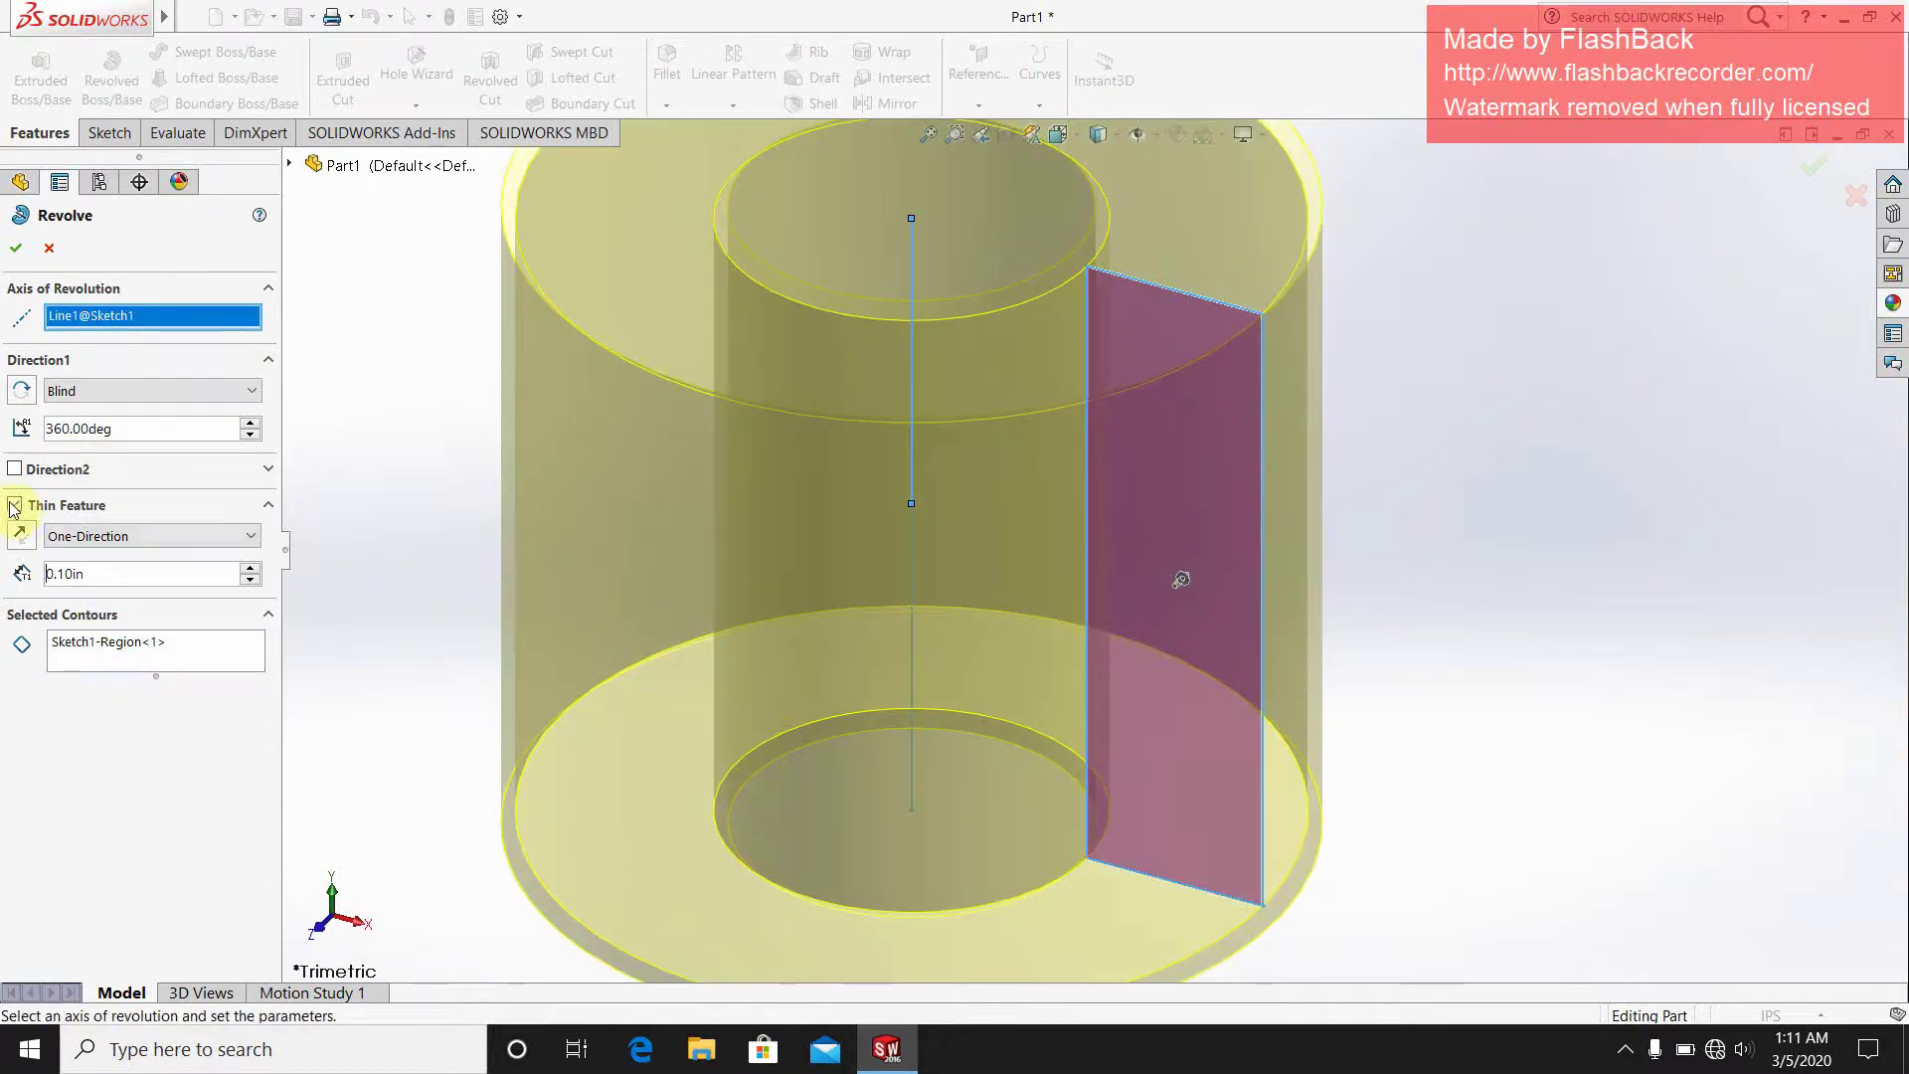
{"action": "left_click", "coordinate": [12, 506]}
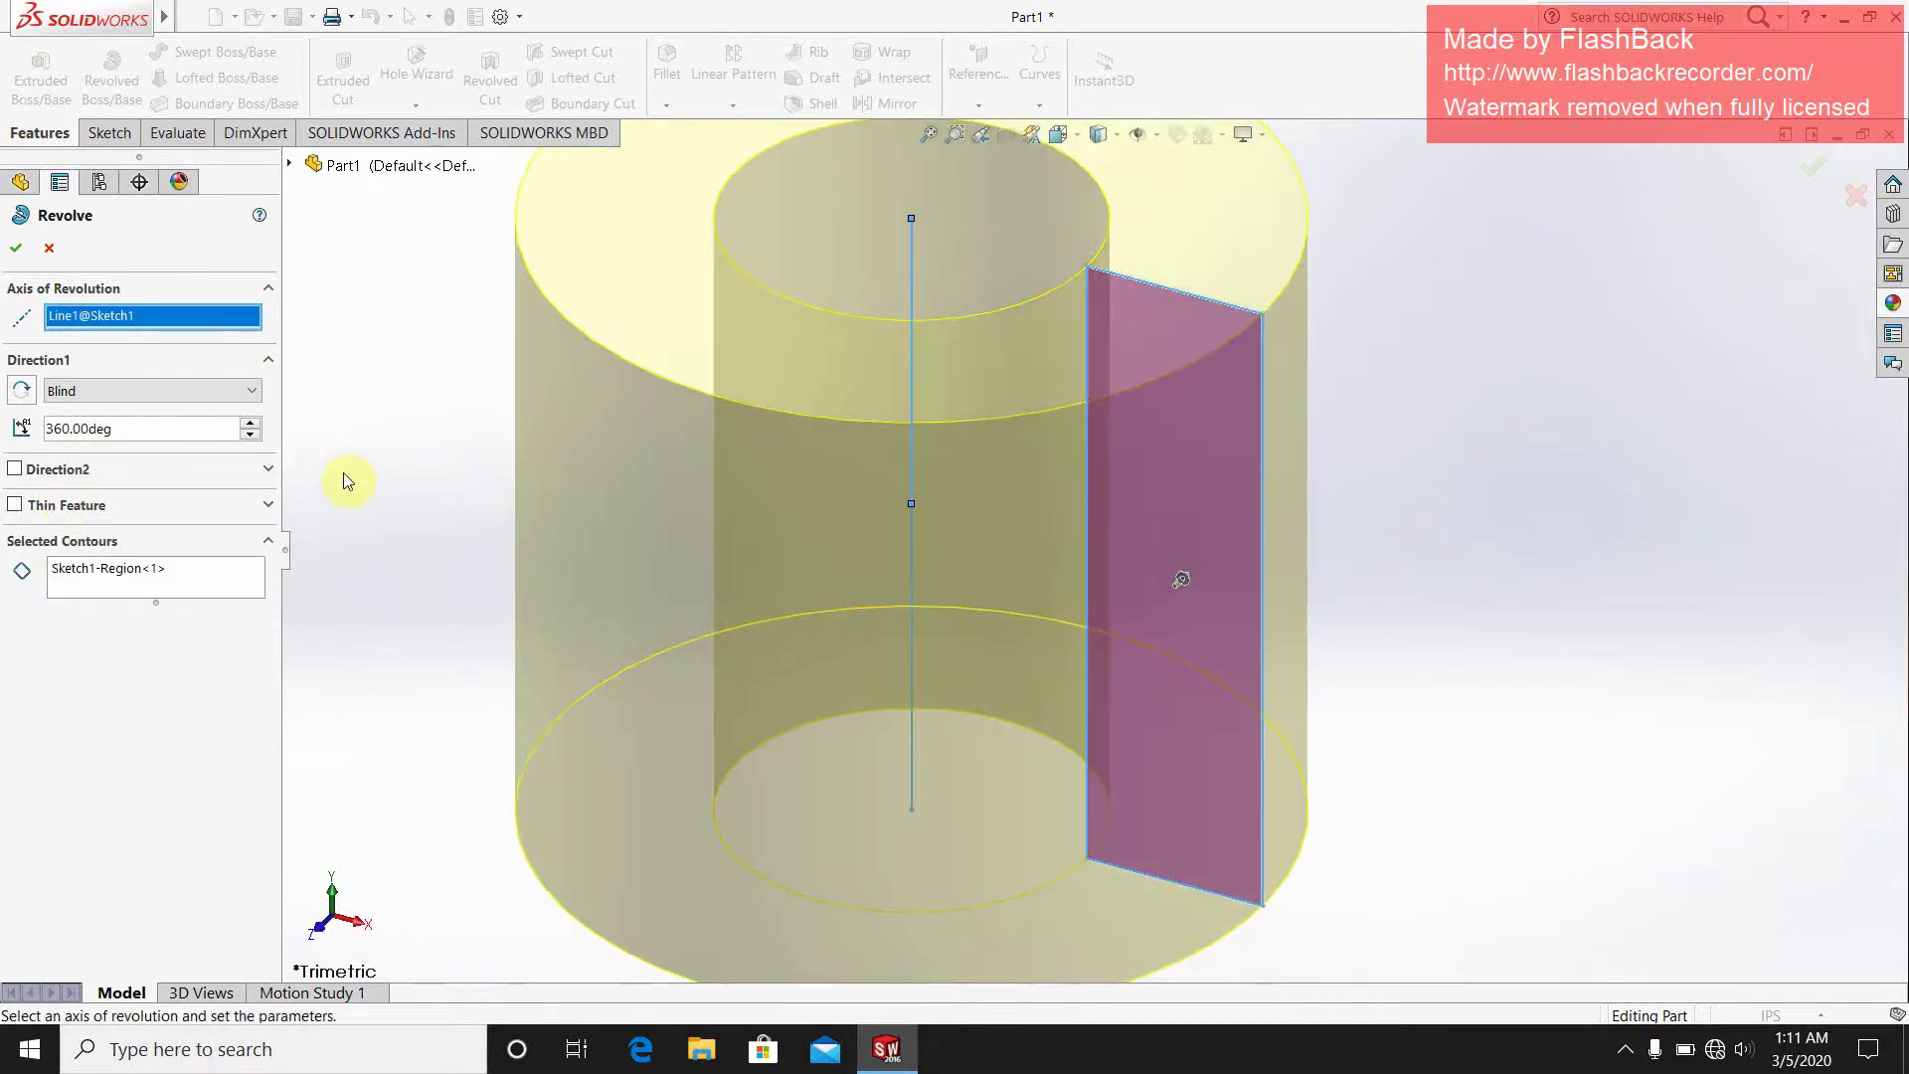
{"action": "left_click", "coordinate": [20, 249]}
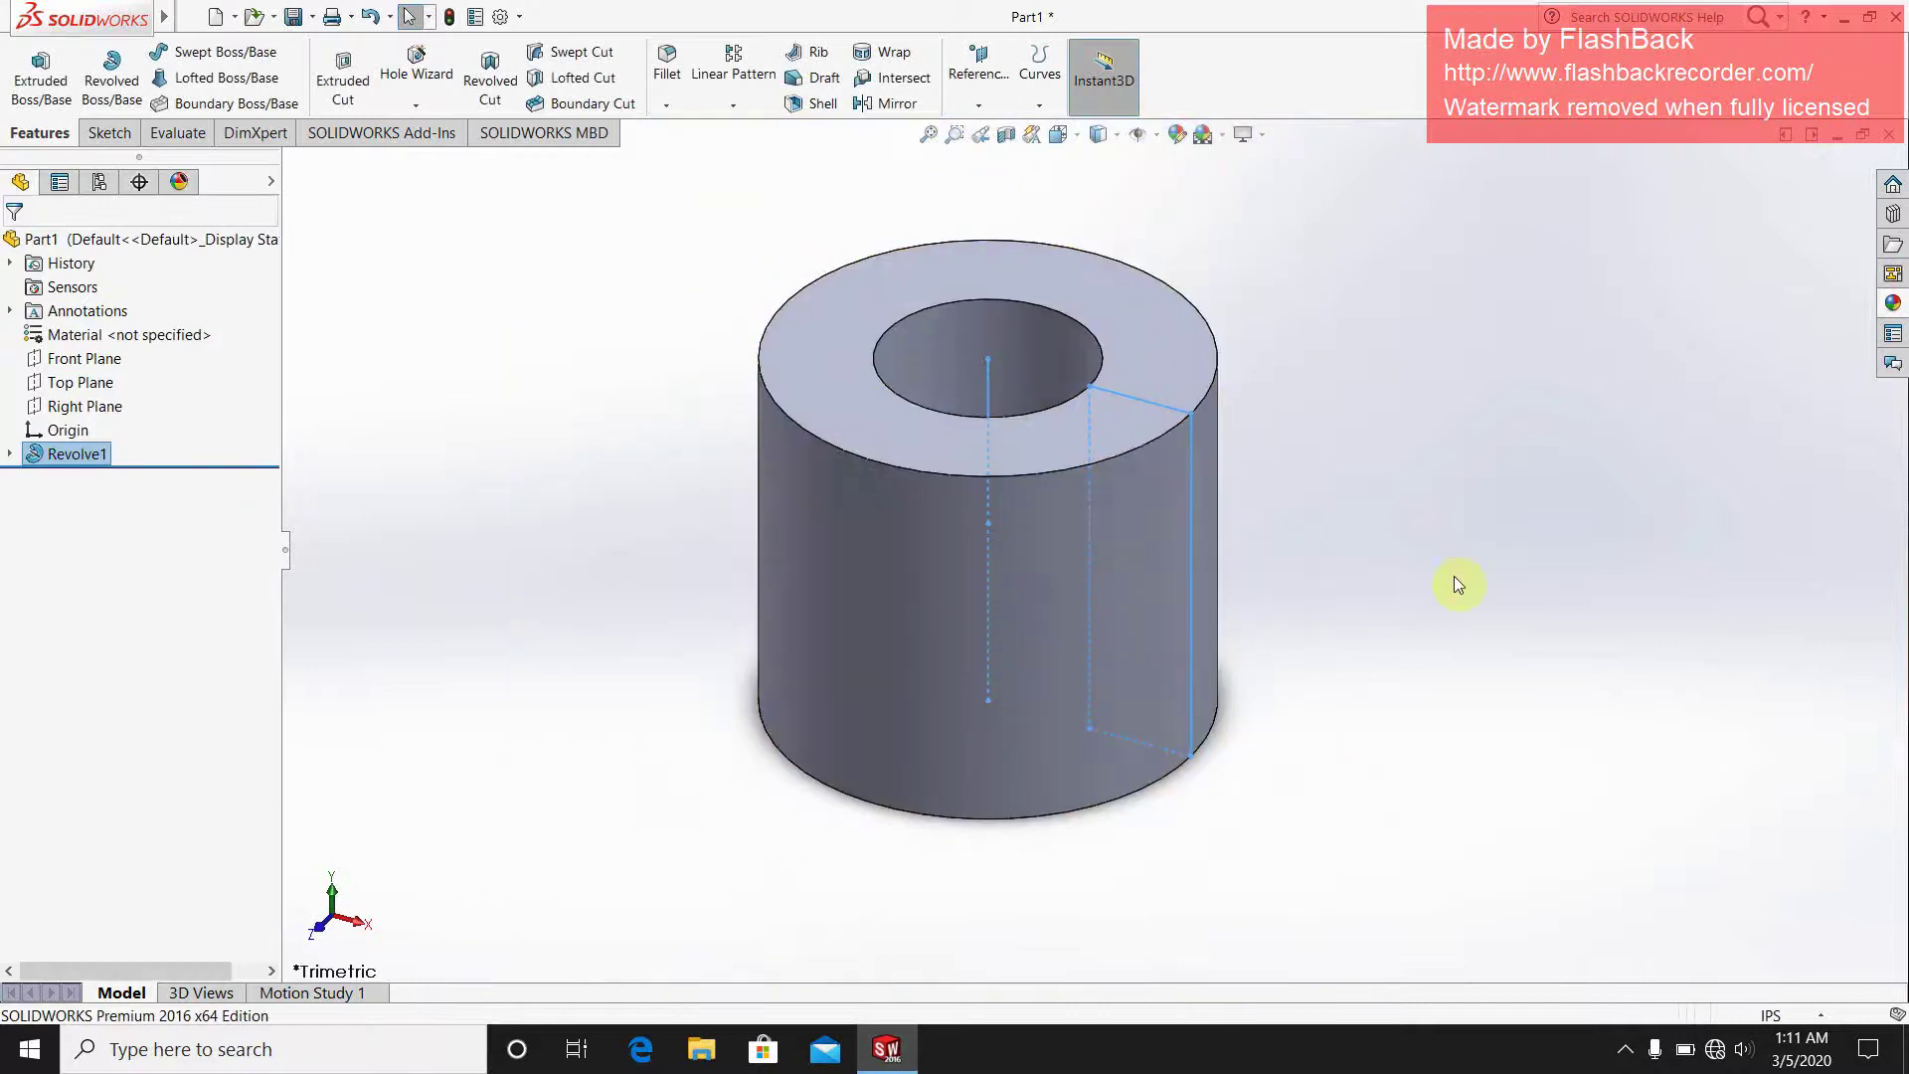
{"action": "left_click", "coordinate": [1416, 501]}
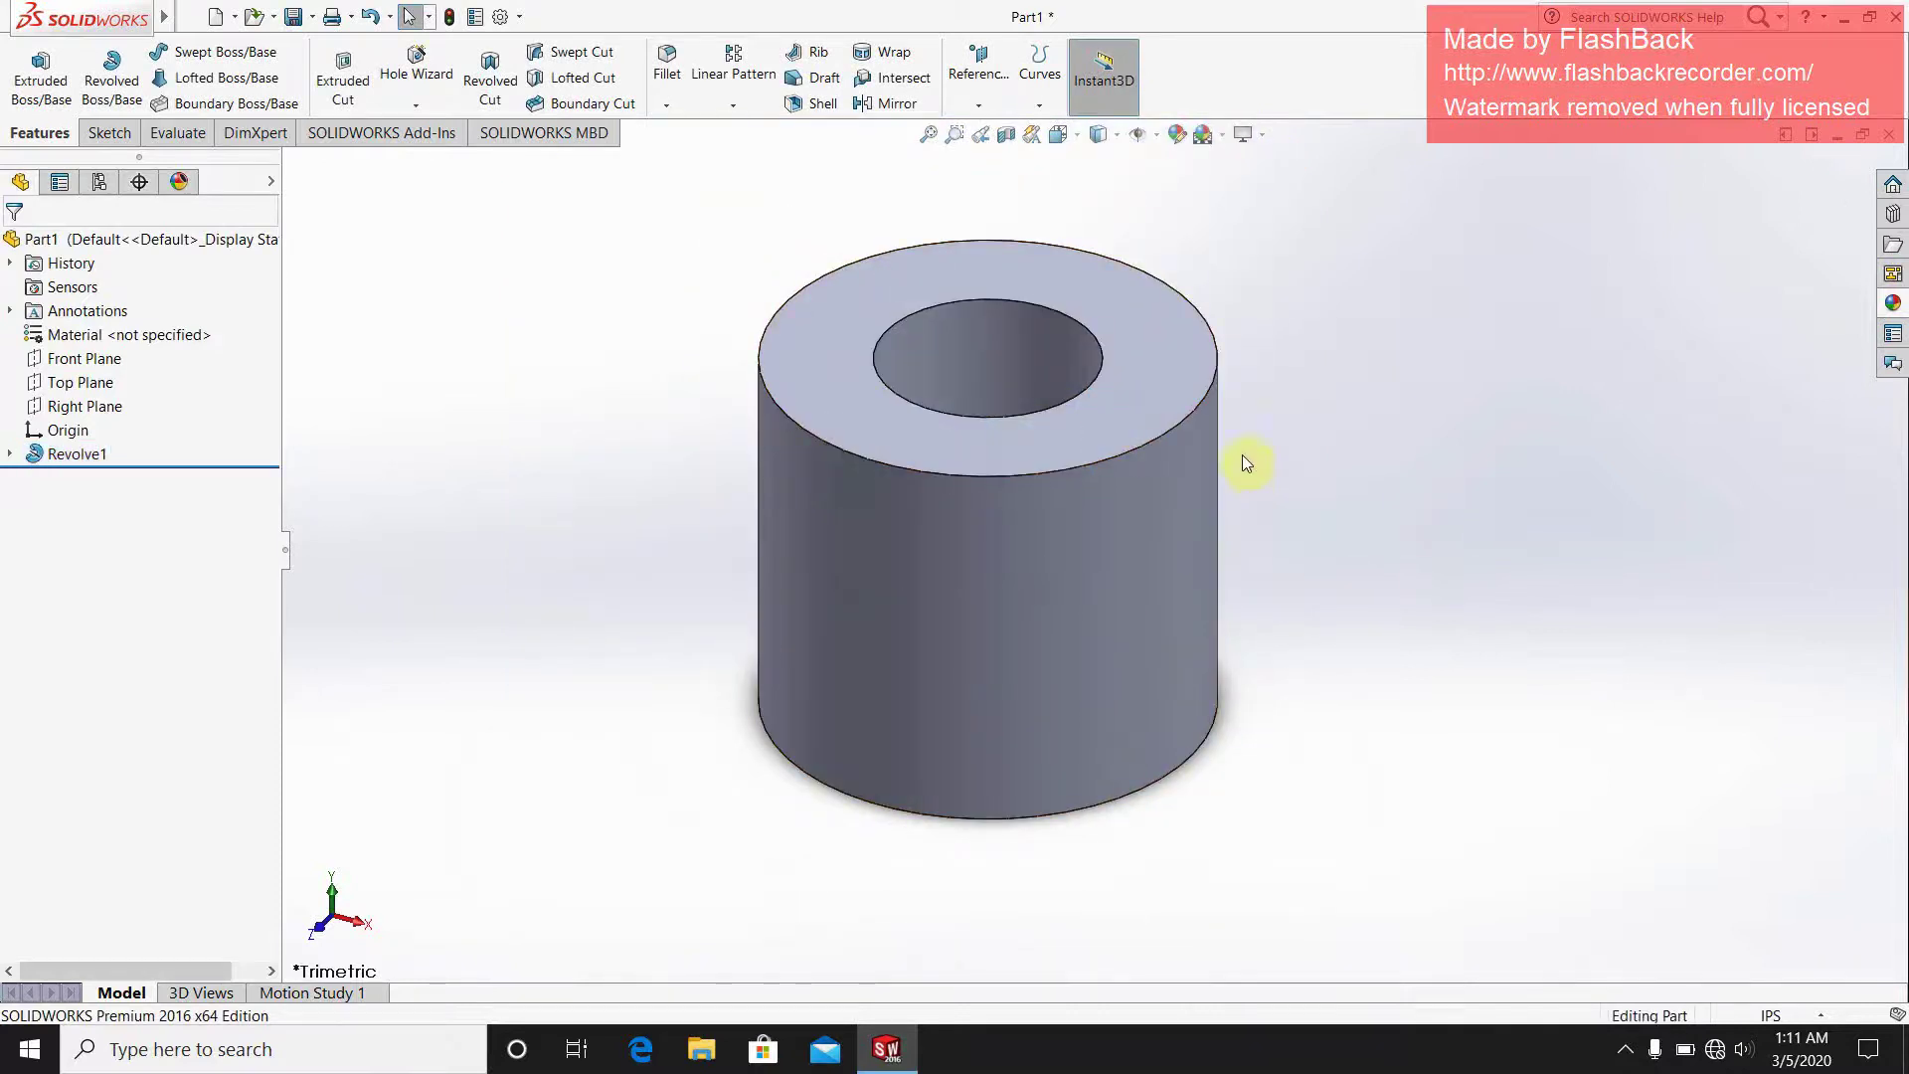
- Start a sketch on the hollow cylinder's ring-shaped upper face and convert its outer edge into a sketch circle
{"action": "scroll", "coordinate": [1253, 467], "scroll_direction": "down", "scroll_amount": 3}
{"action": "scroll", "coordinate": [1223, 475], "scroll_direction": "up", "scroll_amount": 3}
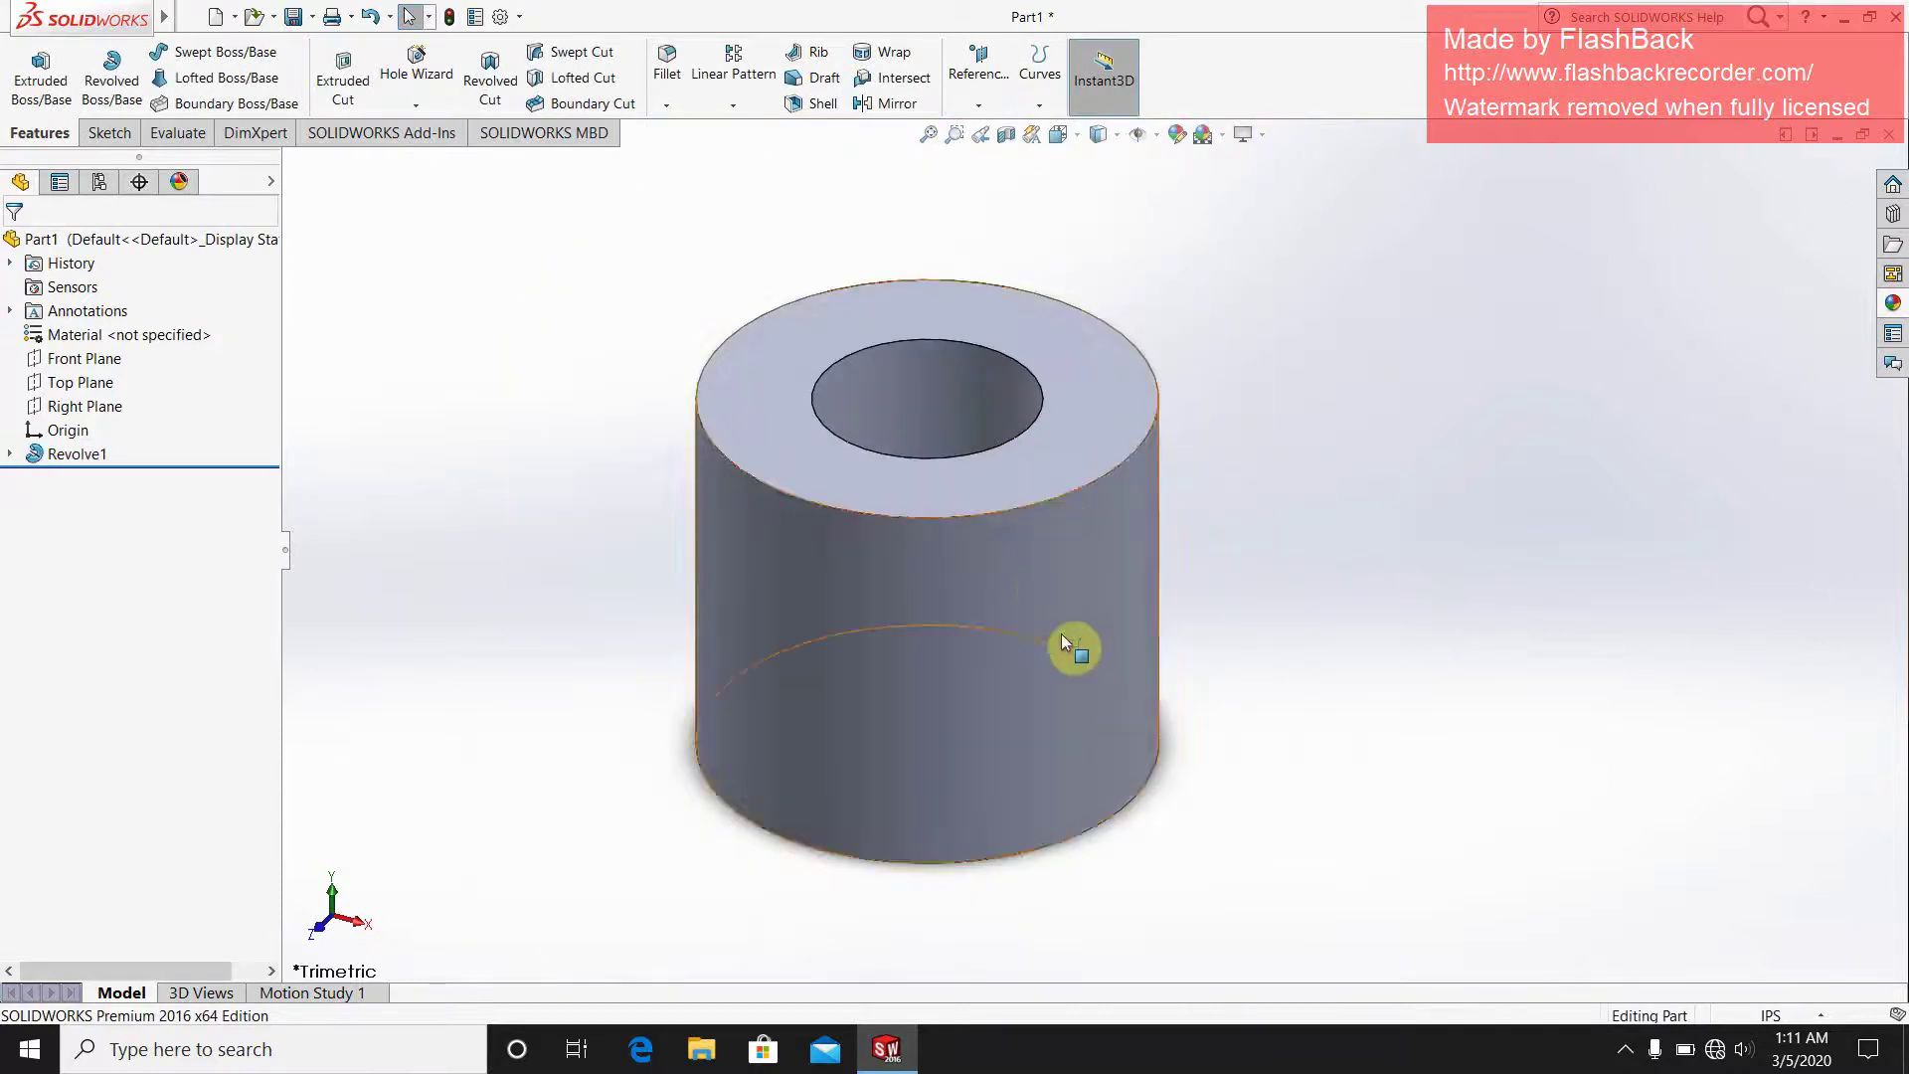
{"action": "scroll", "coordinate": [1062, 642], "scroll_direction": "up", "scroll_amount": 2}
{"action": "middle_click_drag", "start_coordinate": [1007, 595], "coordinate": [816, 833]}
{"action": "middle_click_drag", "start_coordinate": [922, 520], "coordinate": [1206, 574]}
{"action": "scroll", "coordinate": [1204, 574], "scroll_direction": "down", "scroll_amount": 2}
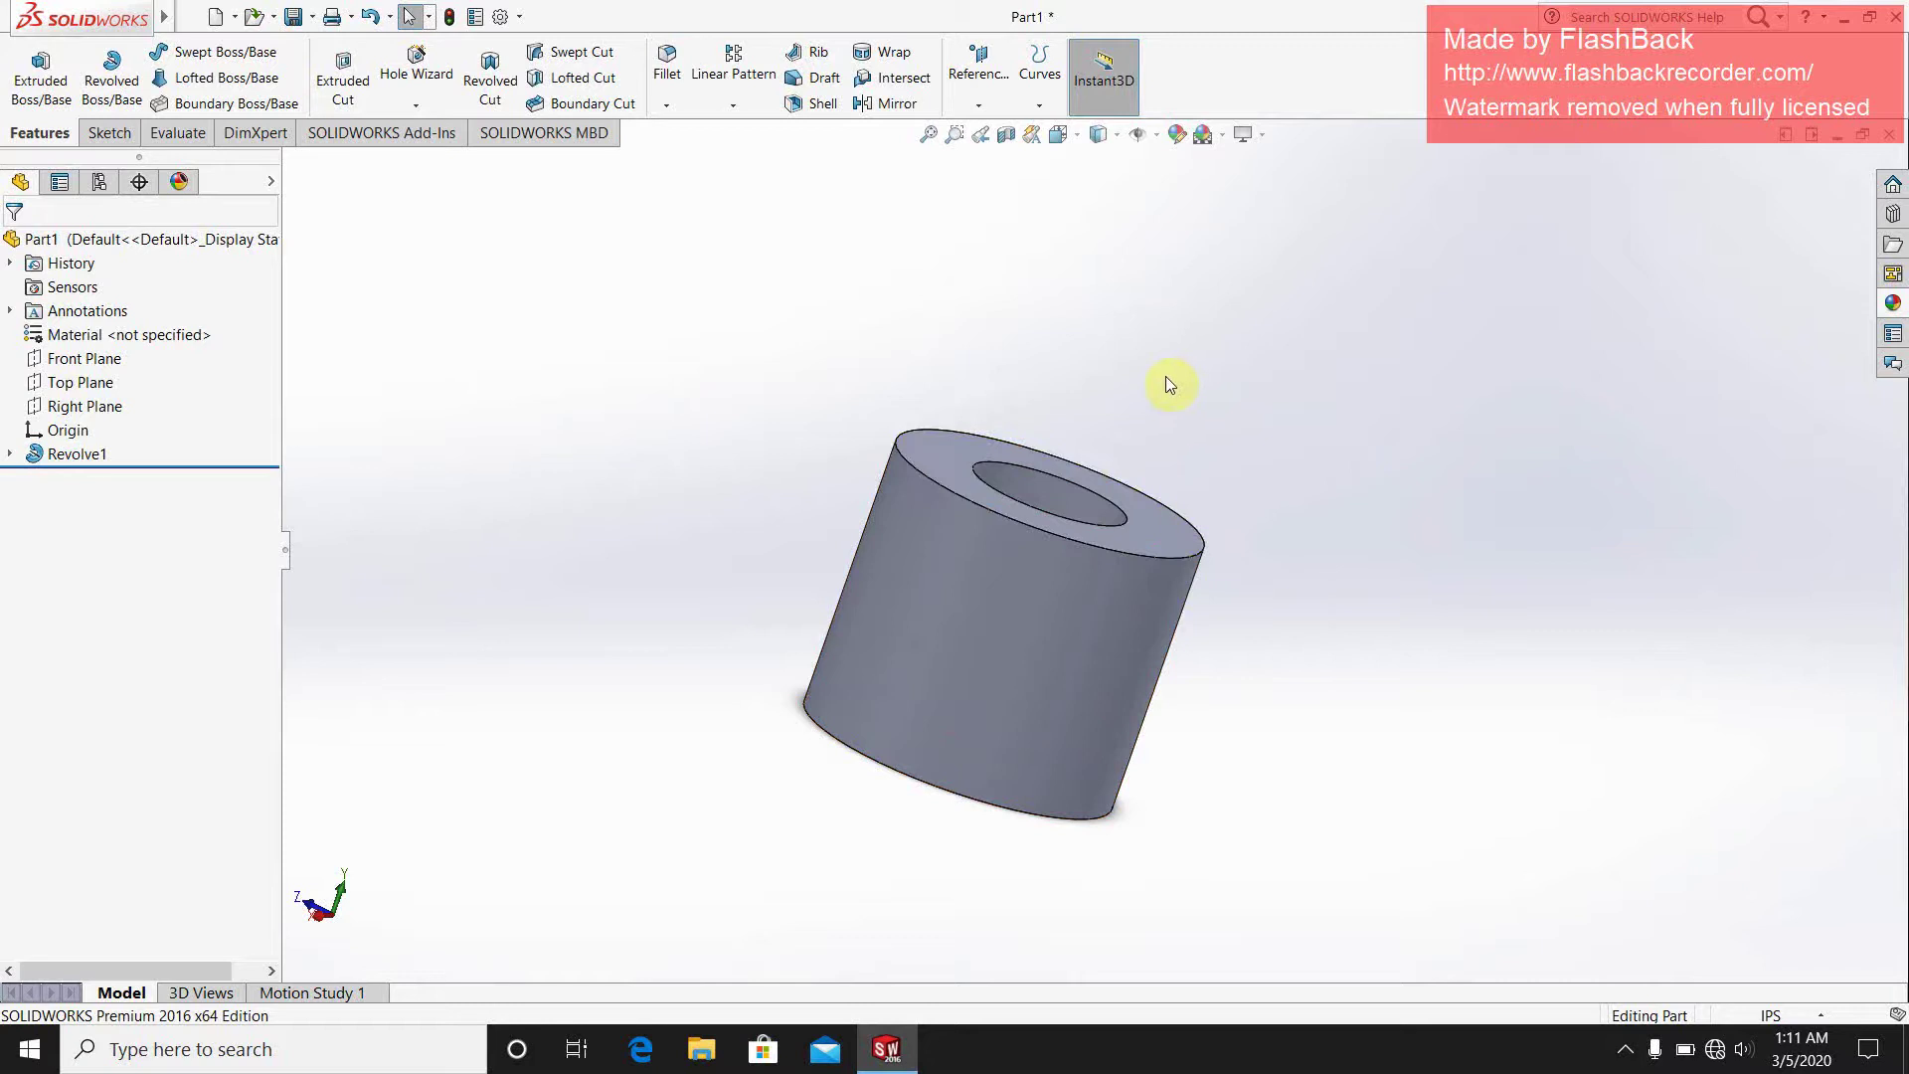
{"action": "left_click", "coordinate": [1171, 530]}
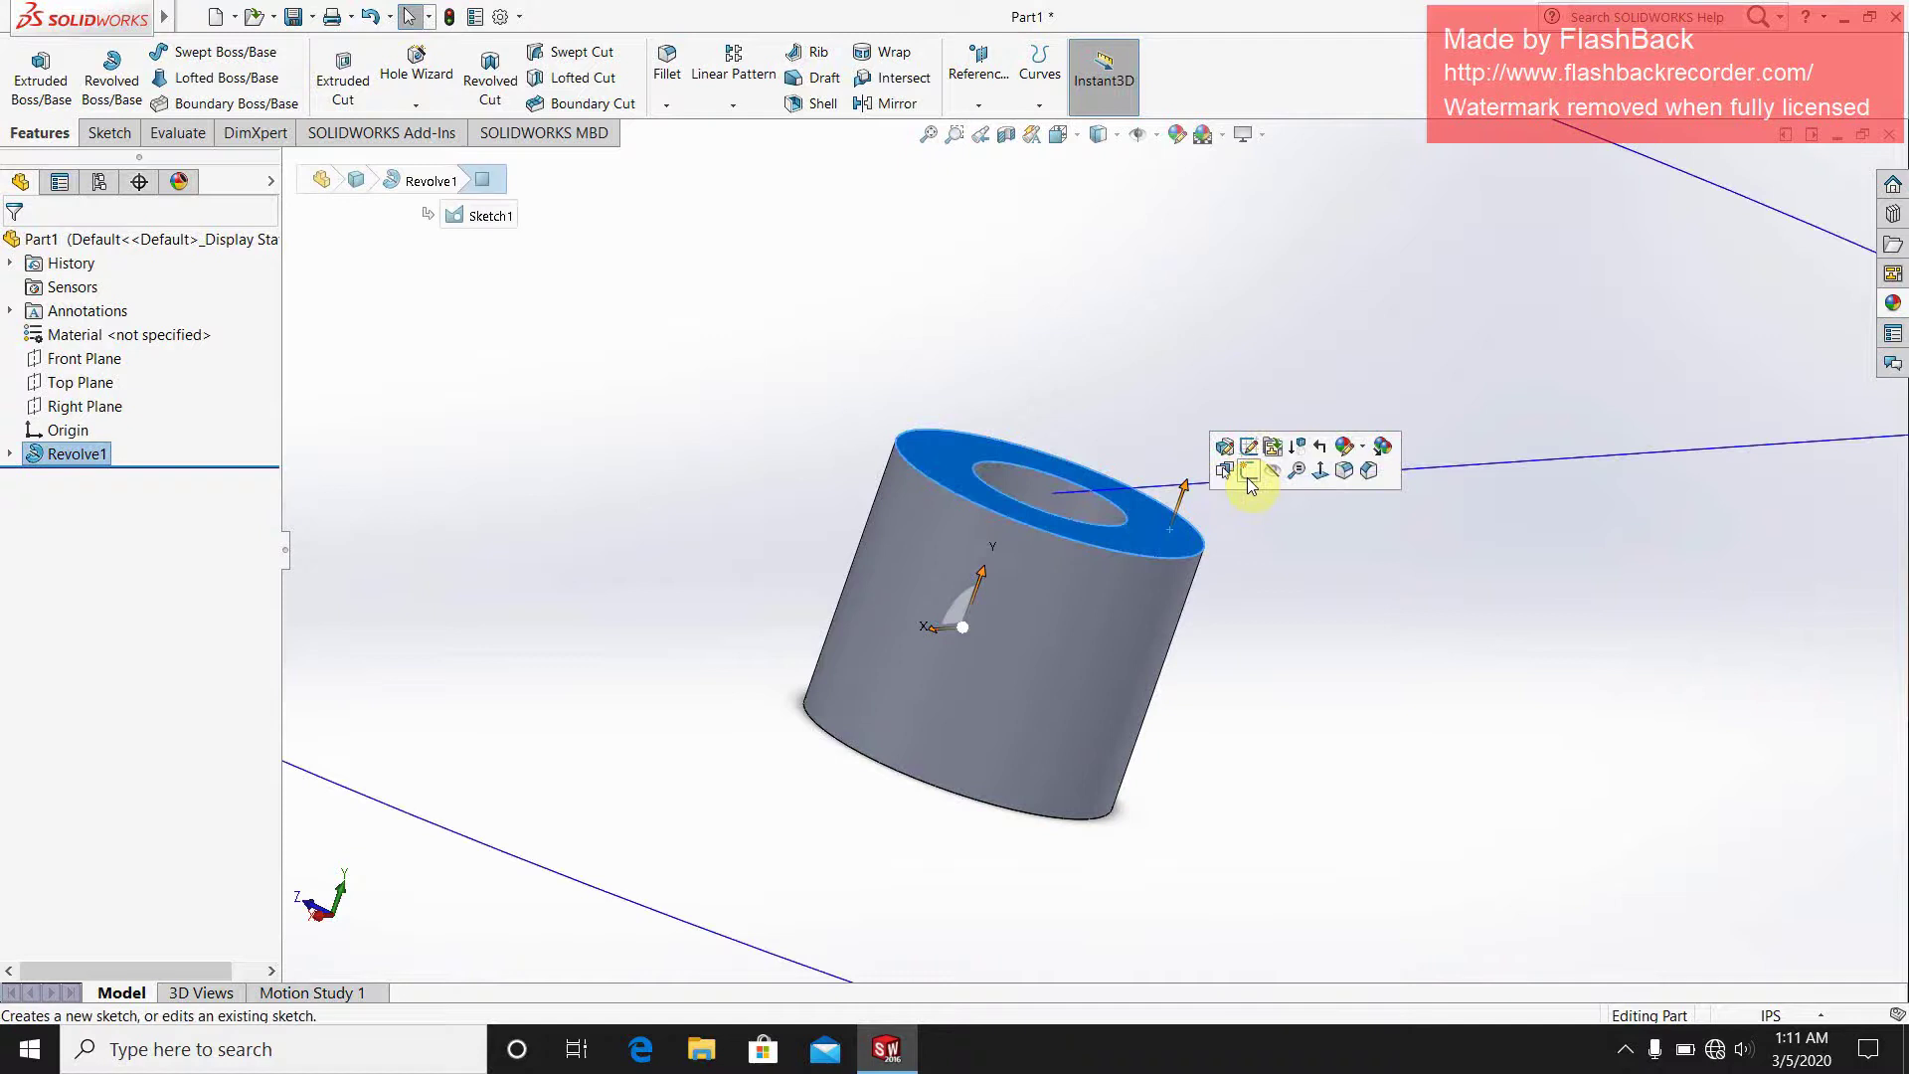
{"action": "left_click", "coordinate": [1249, 473]}
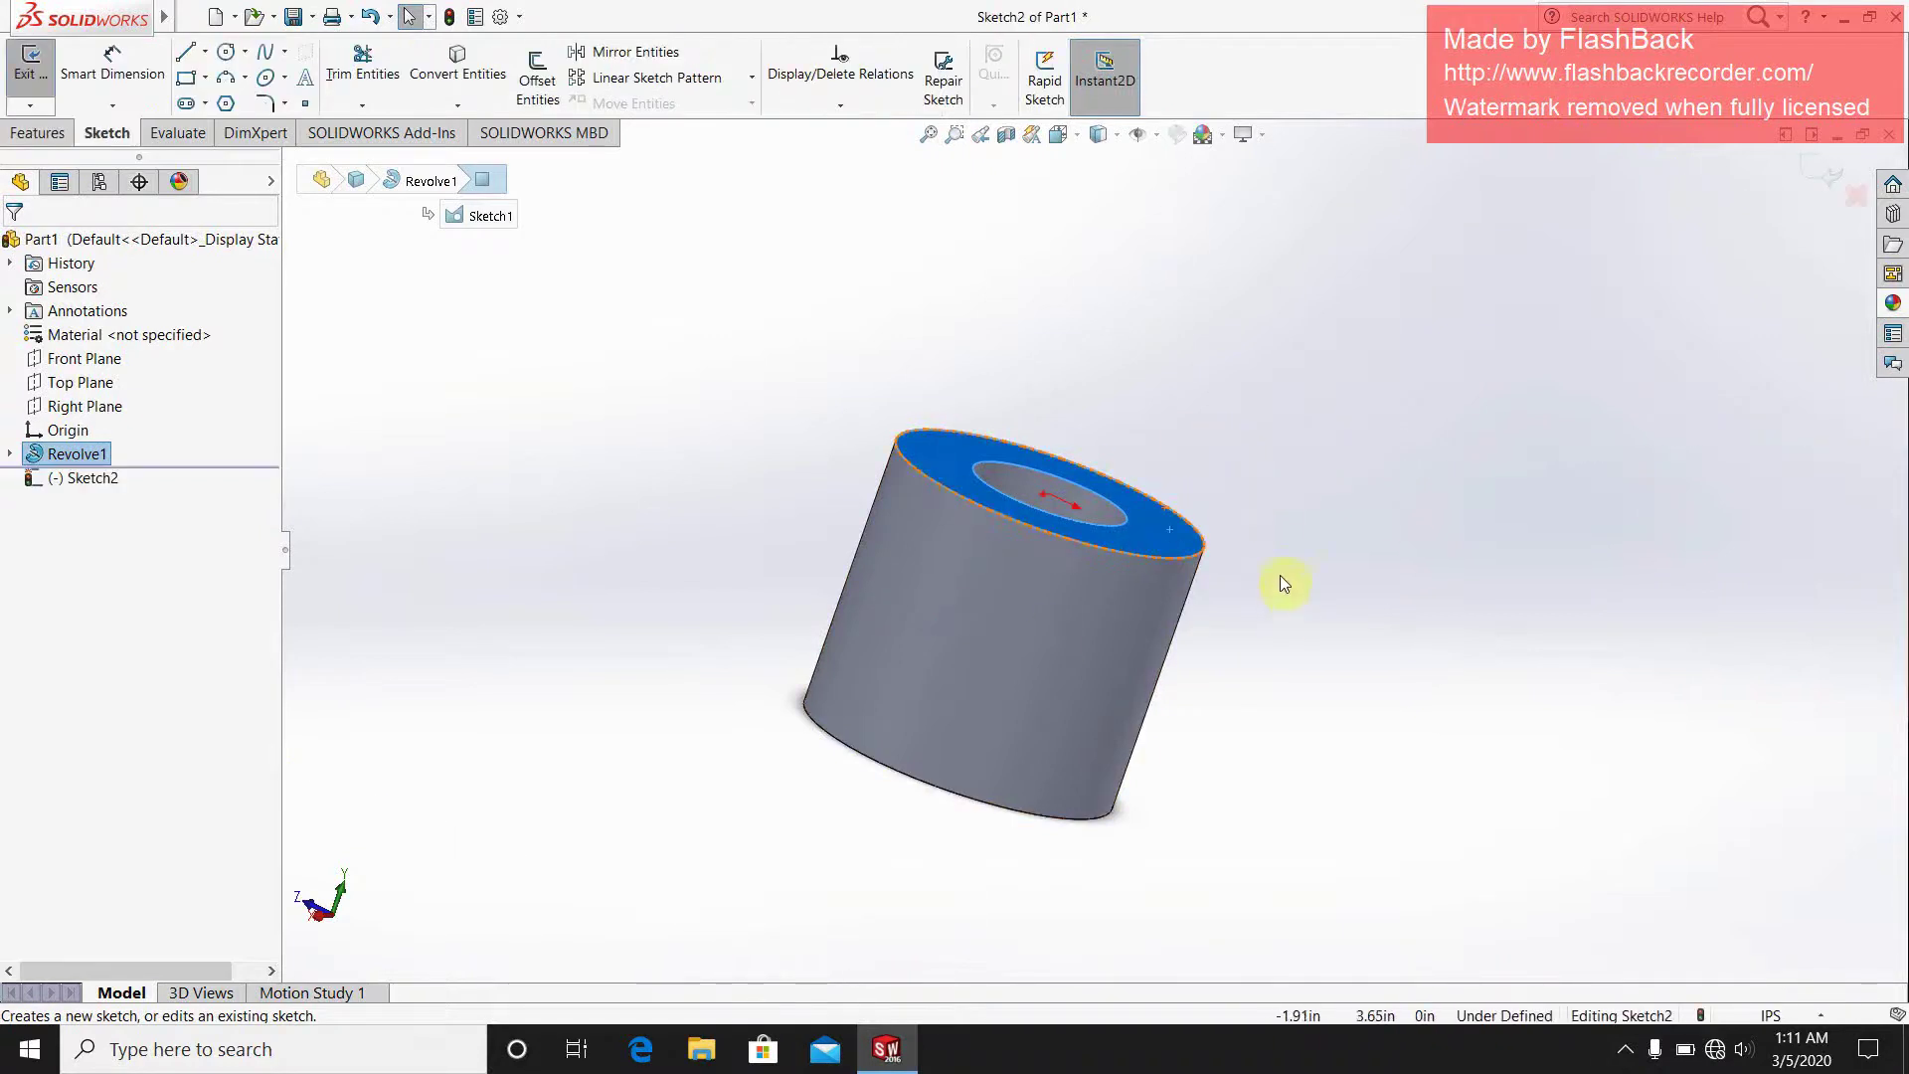
{"action": "left_click", "coordinate": [456, 62]}
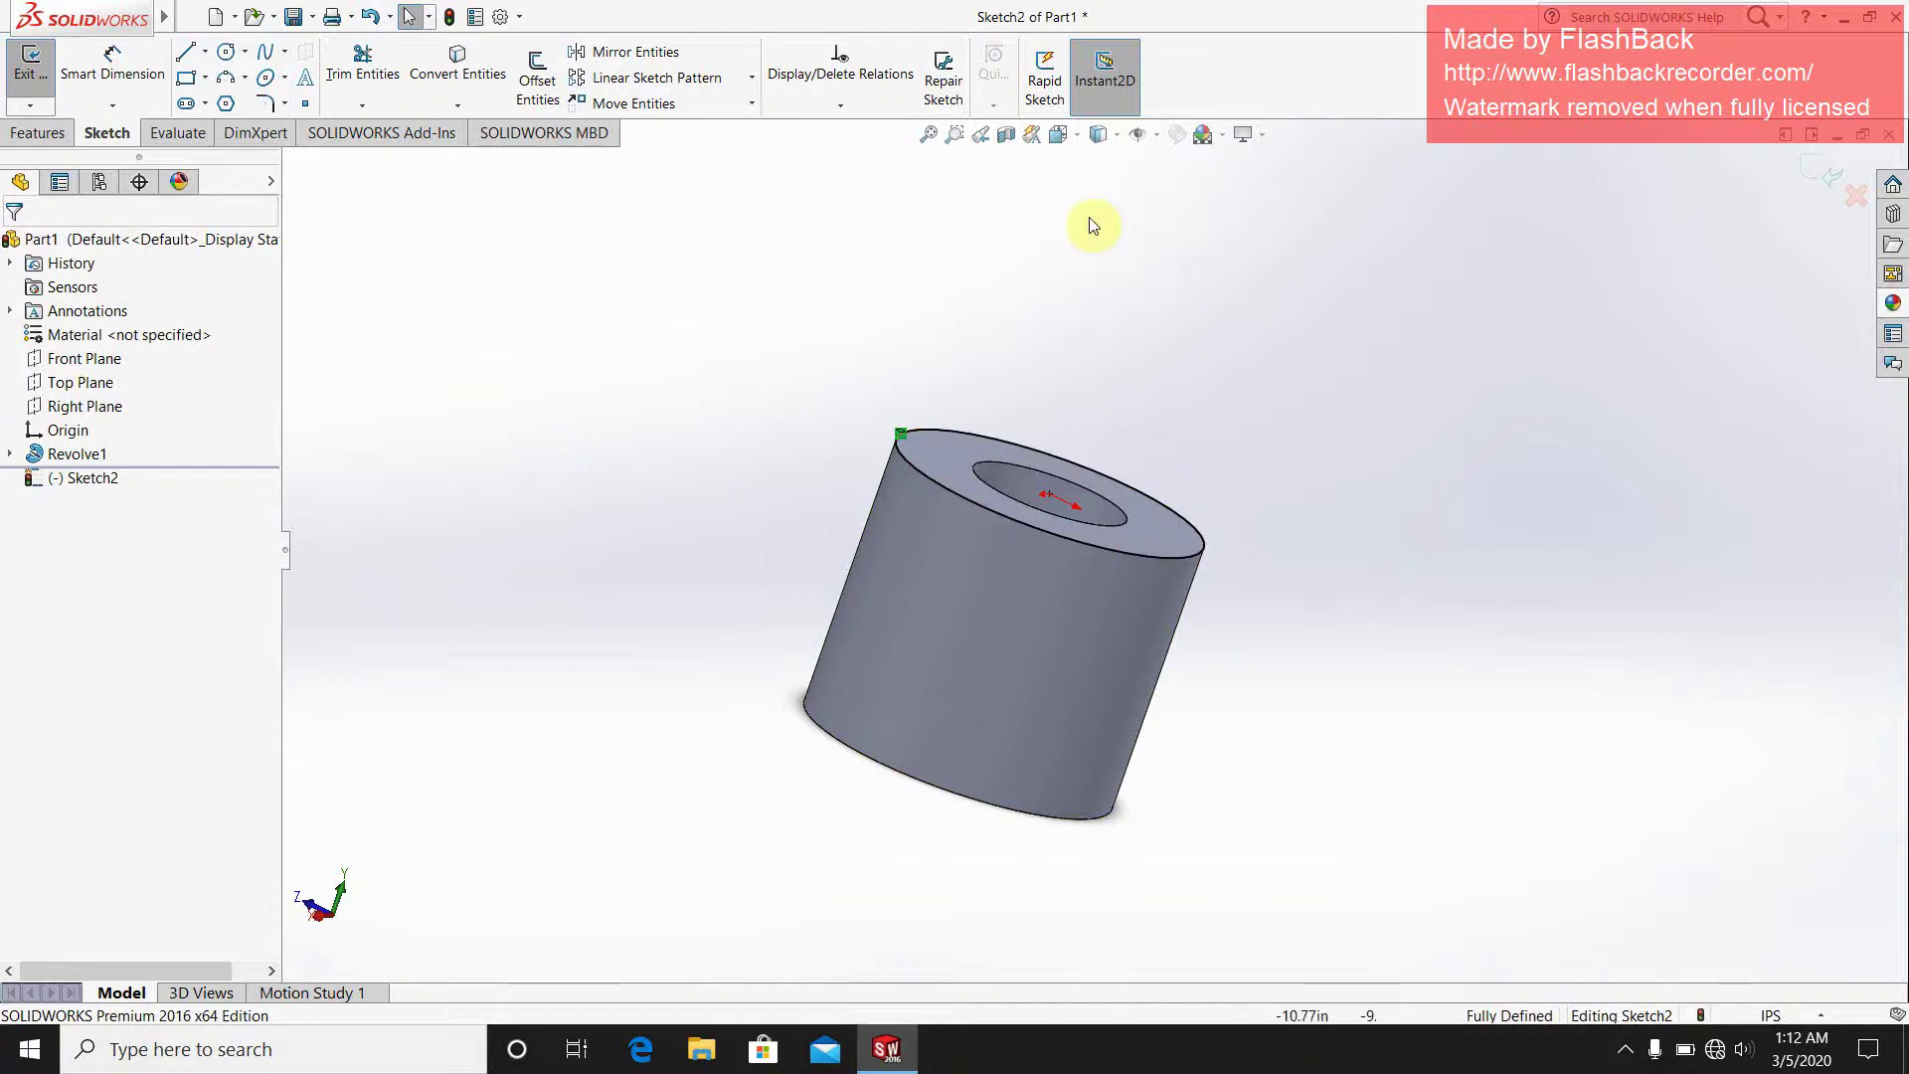
- Start a helix from the circle sketch, reverse it to run down the cylinder, and define it by Height and Pitch
{"action": "left_click", "coordinate": [74, 134]}
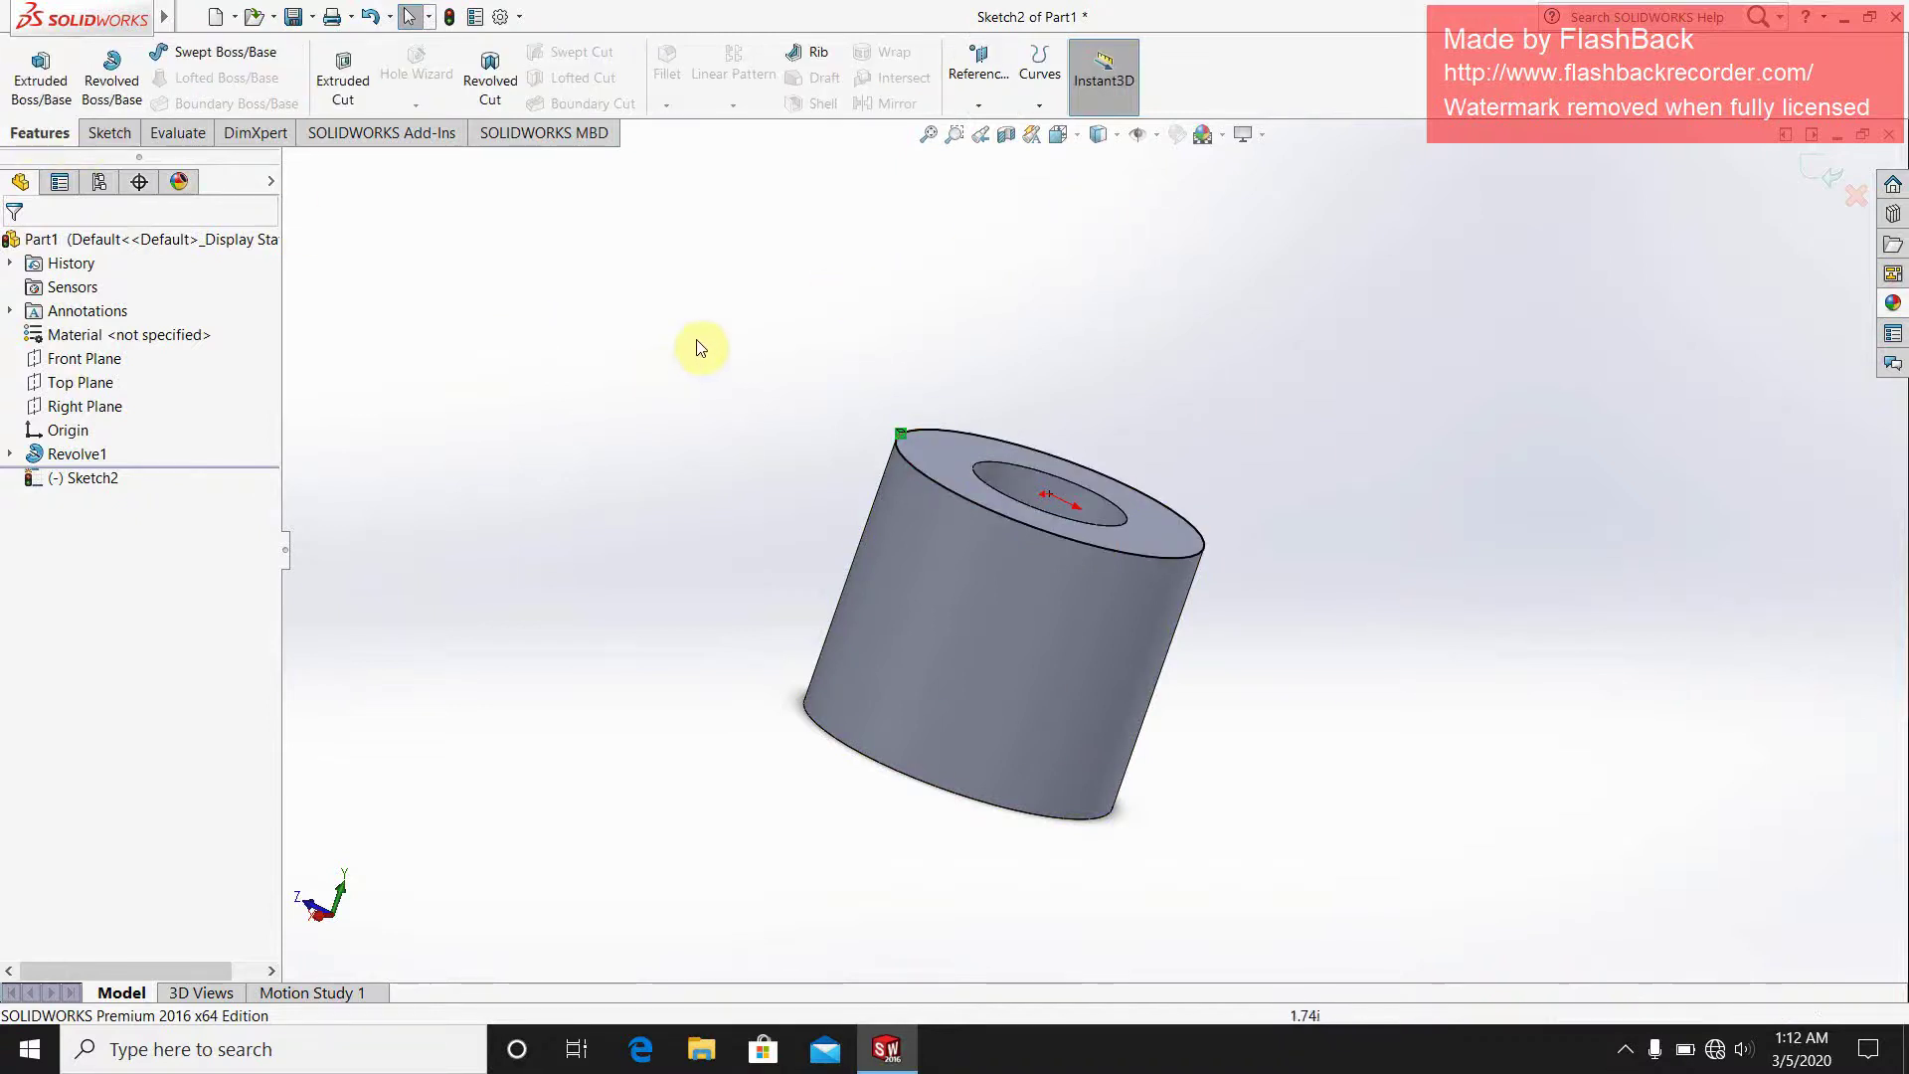
{"action": "left_click", "coordinate": [1039, 105]}
{"action": "left_click", "coordinate": [1094, 192]}
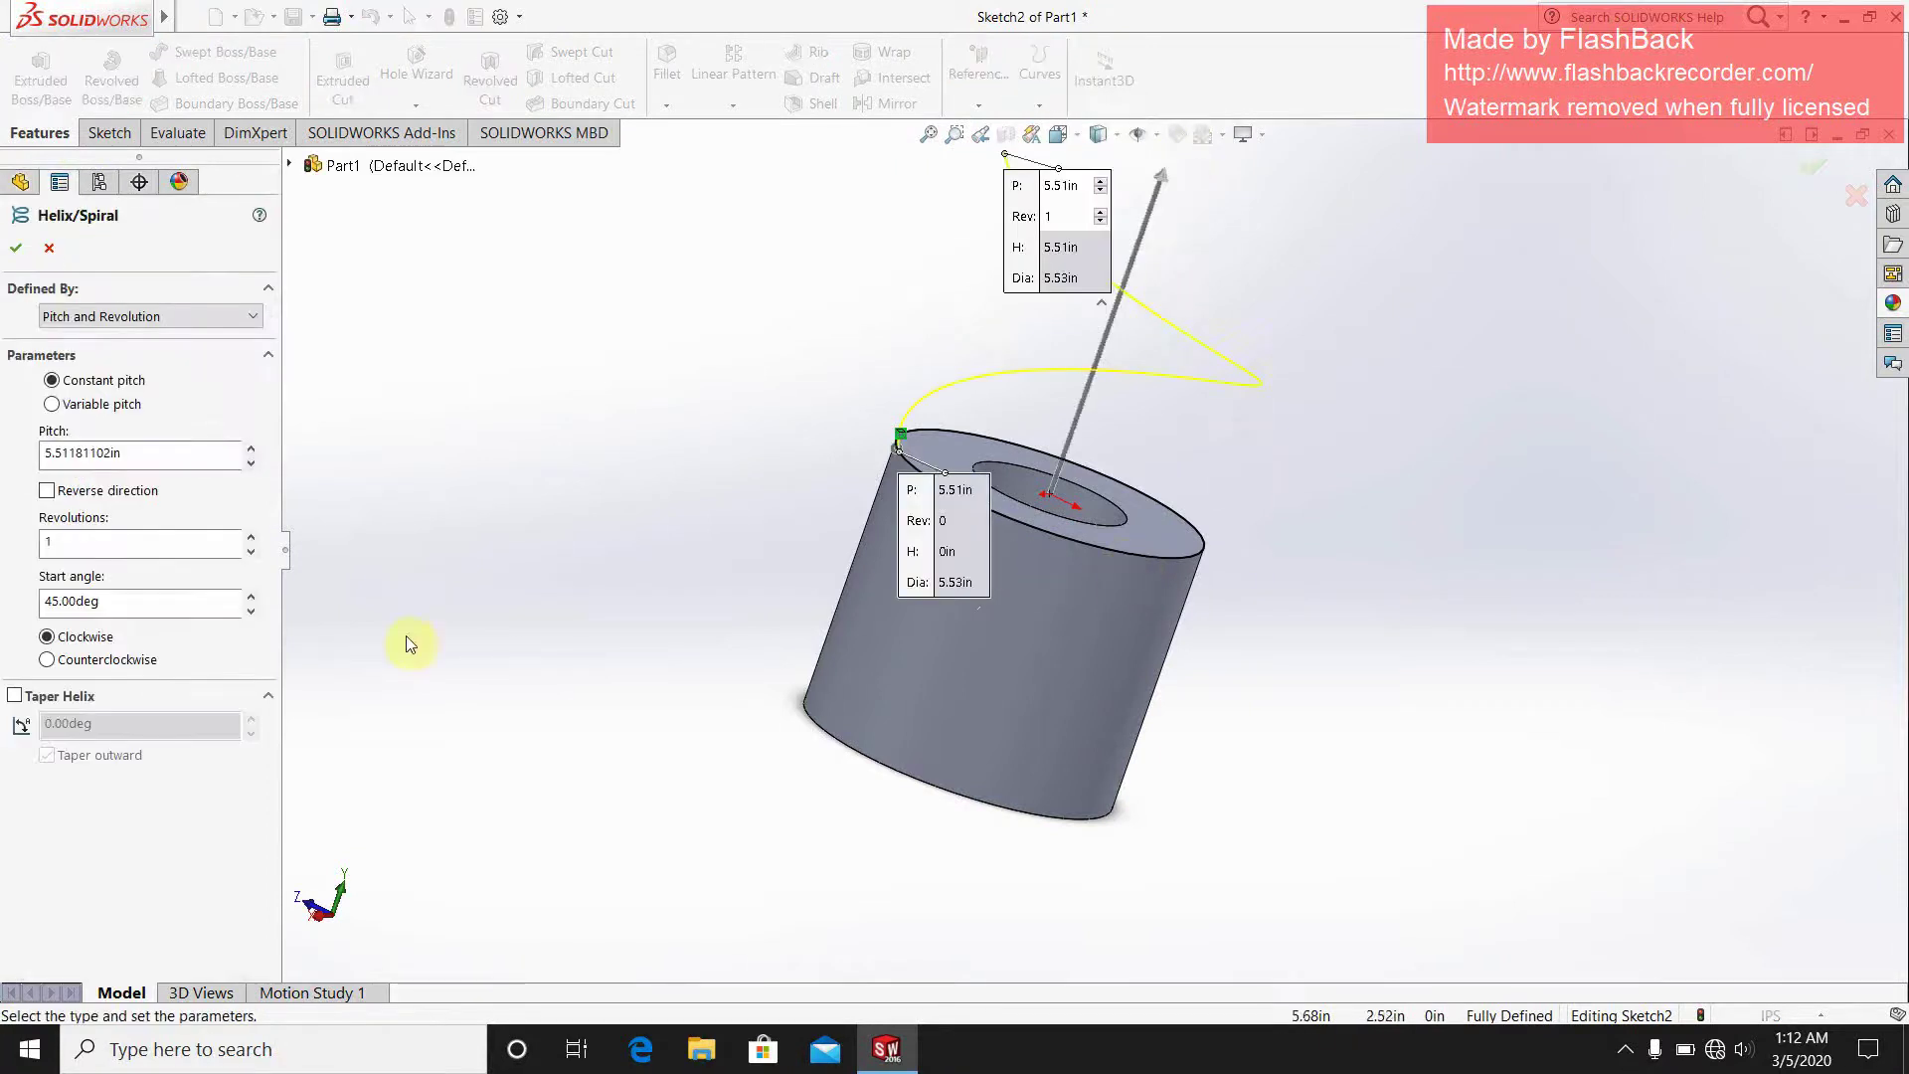
{"action": "left_click", "coordinate": [60, 550]}
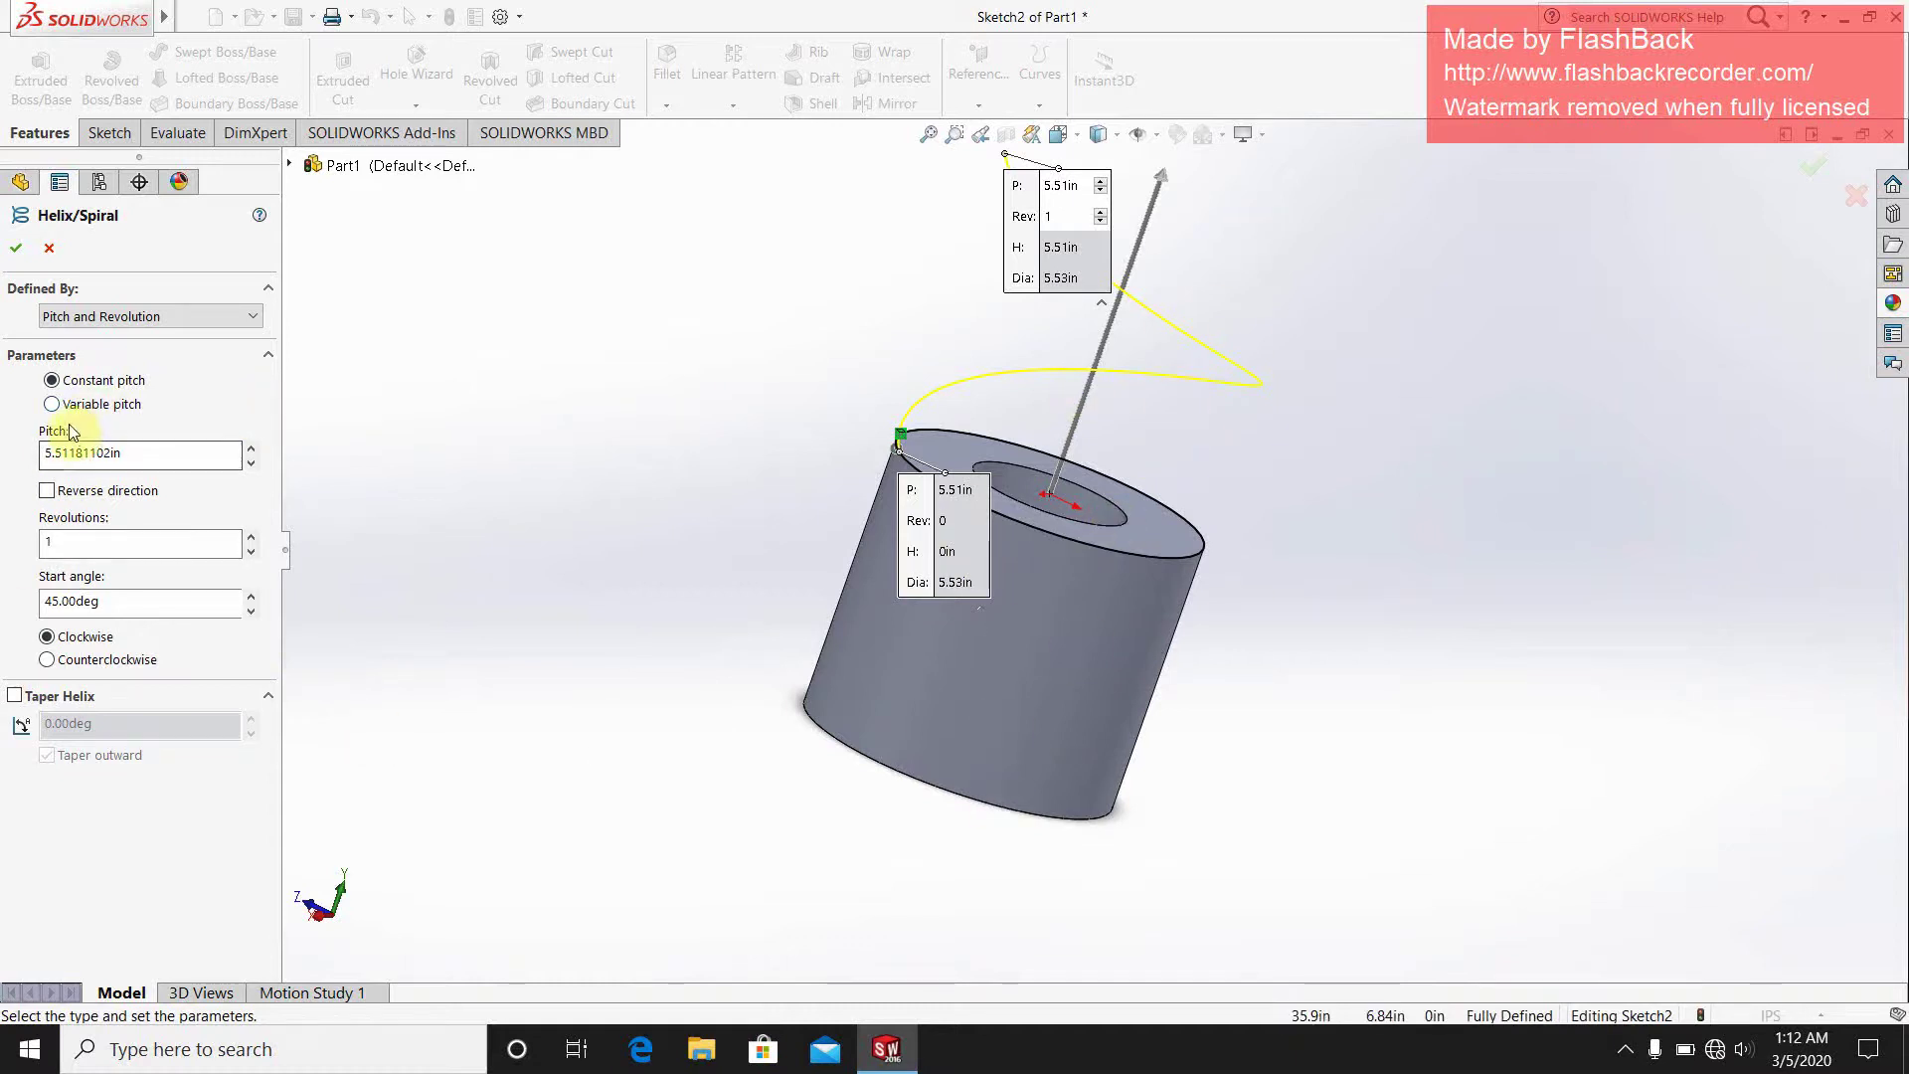
{"action": "left_click", "coordinate": [46, 492]}
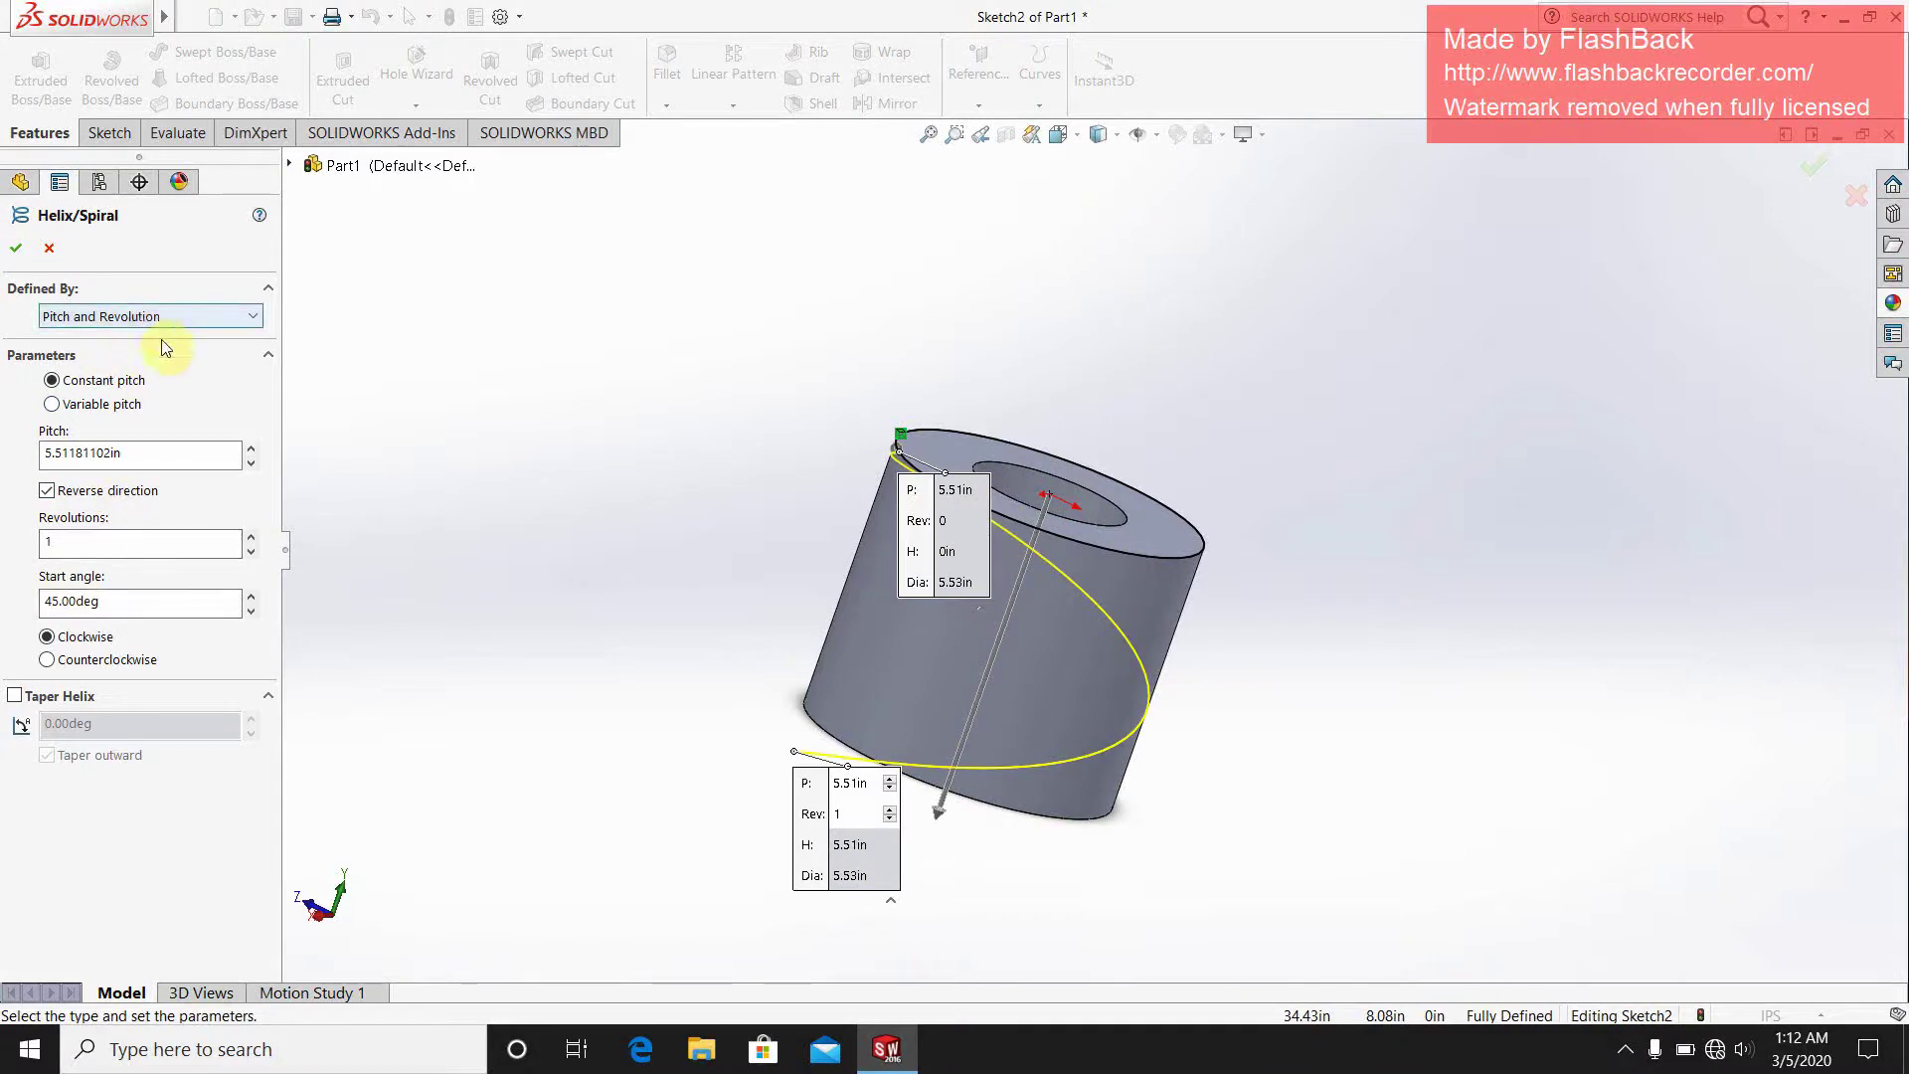
{"action": "left_click", "coordinate": [157, 314]}
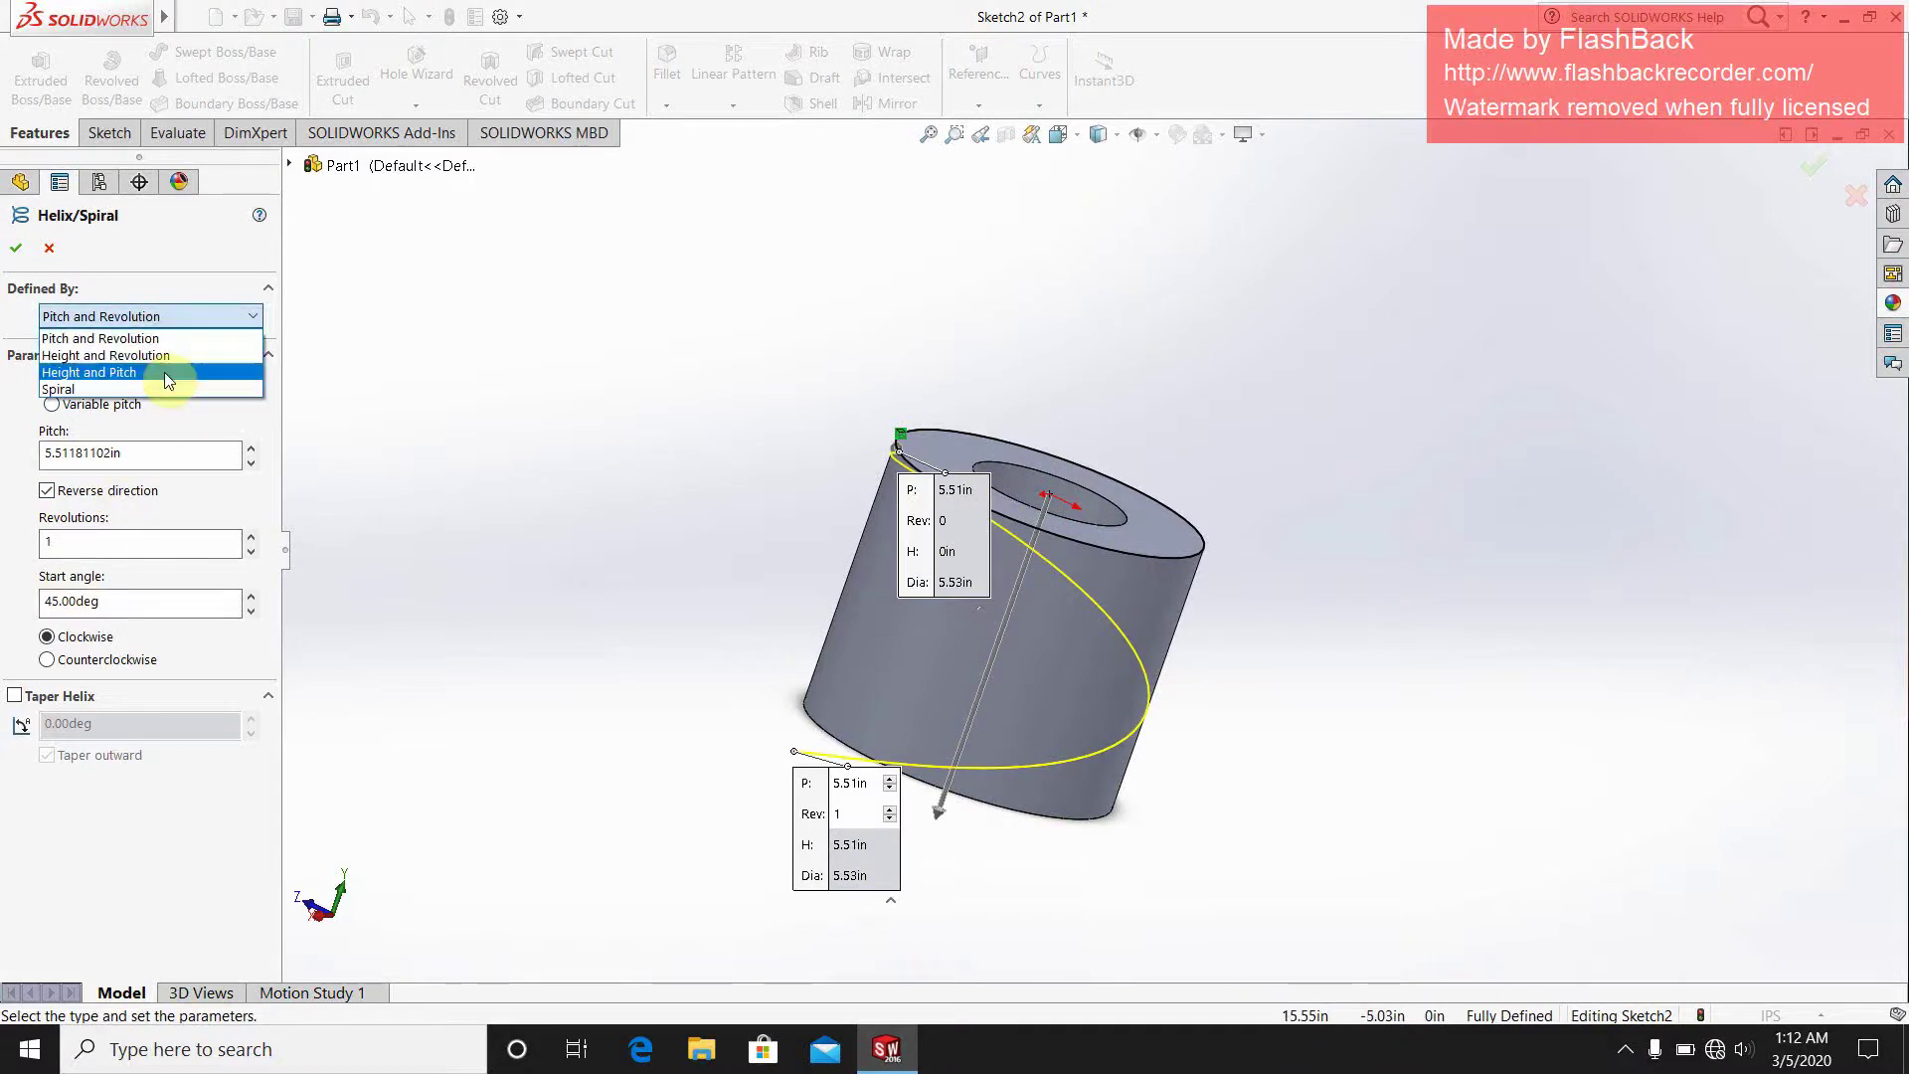
{"action": "left_click", "coordinate": [135, 371]}
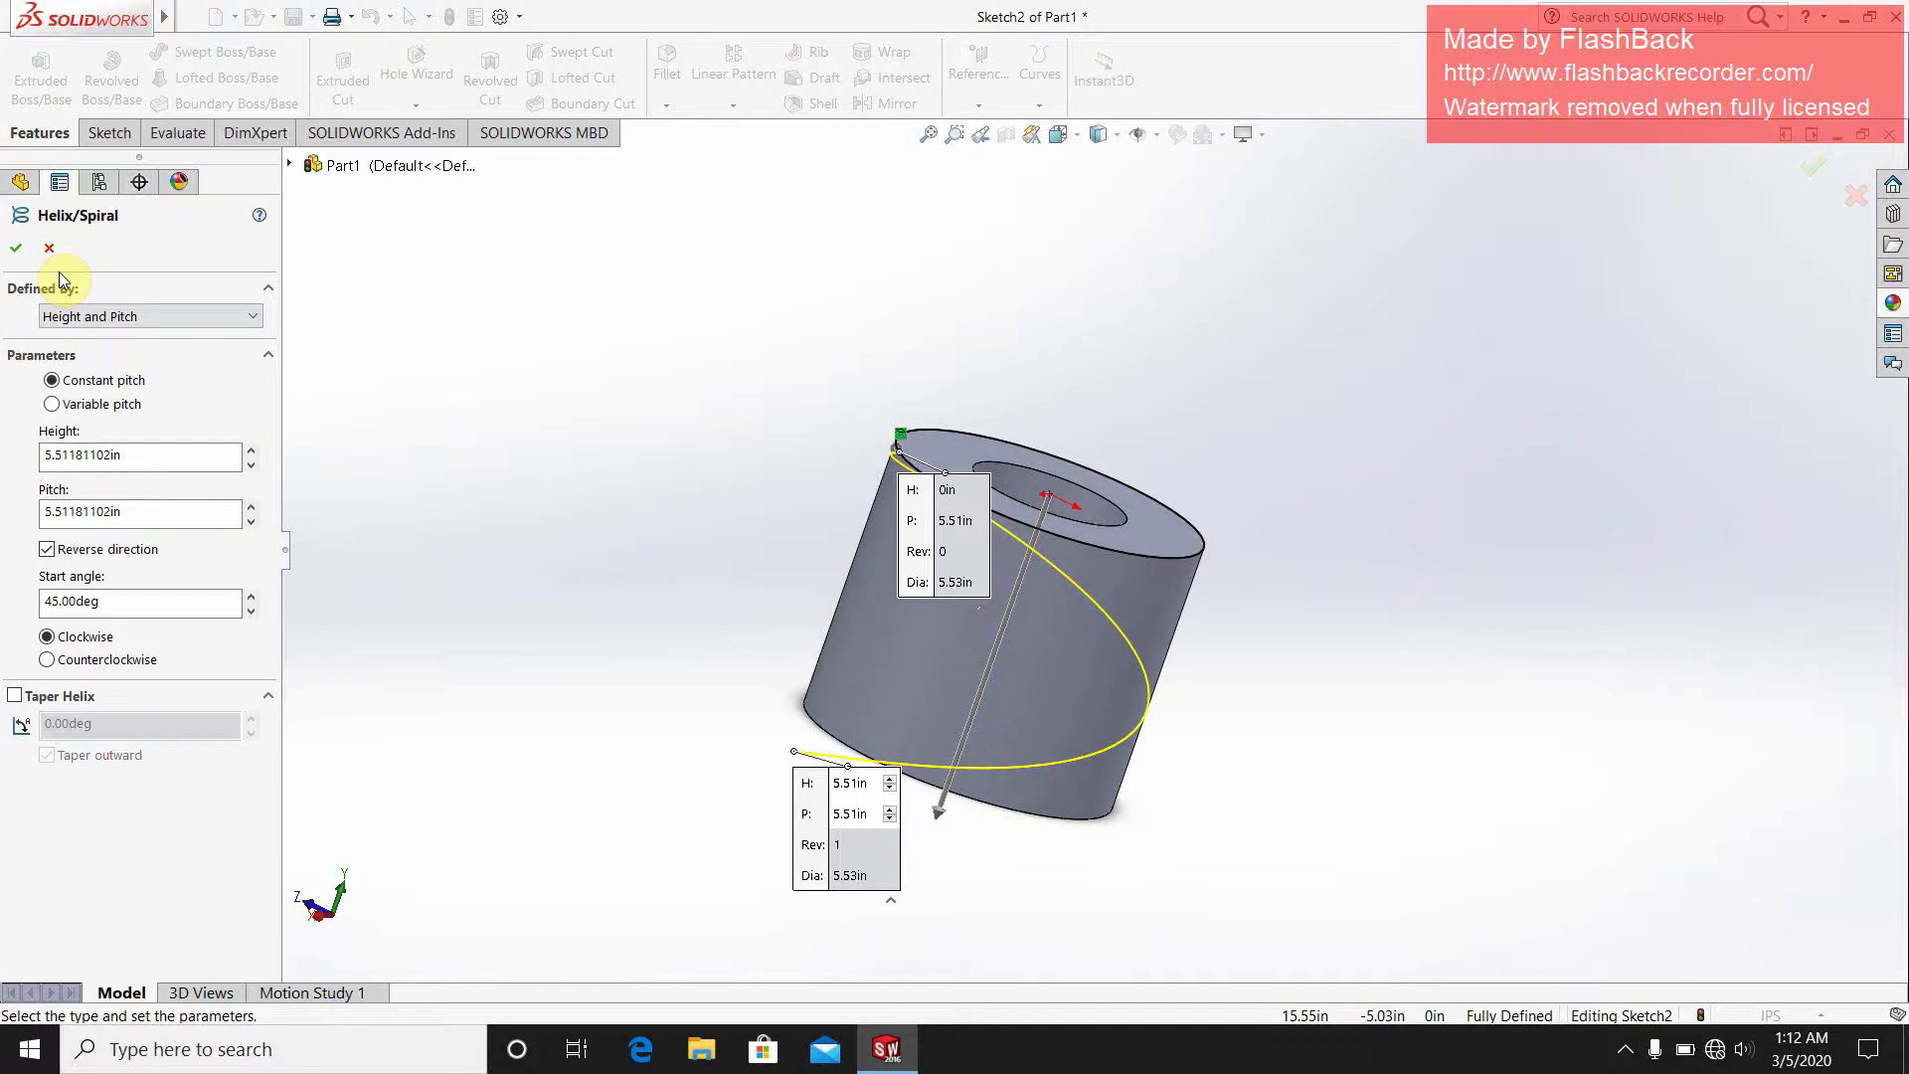
- Try creating the helix with a height of 5 in and a pitch of 1 in, and undo it
{"action": "left_click", "coordinate": [153, 460]}
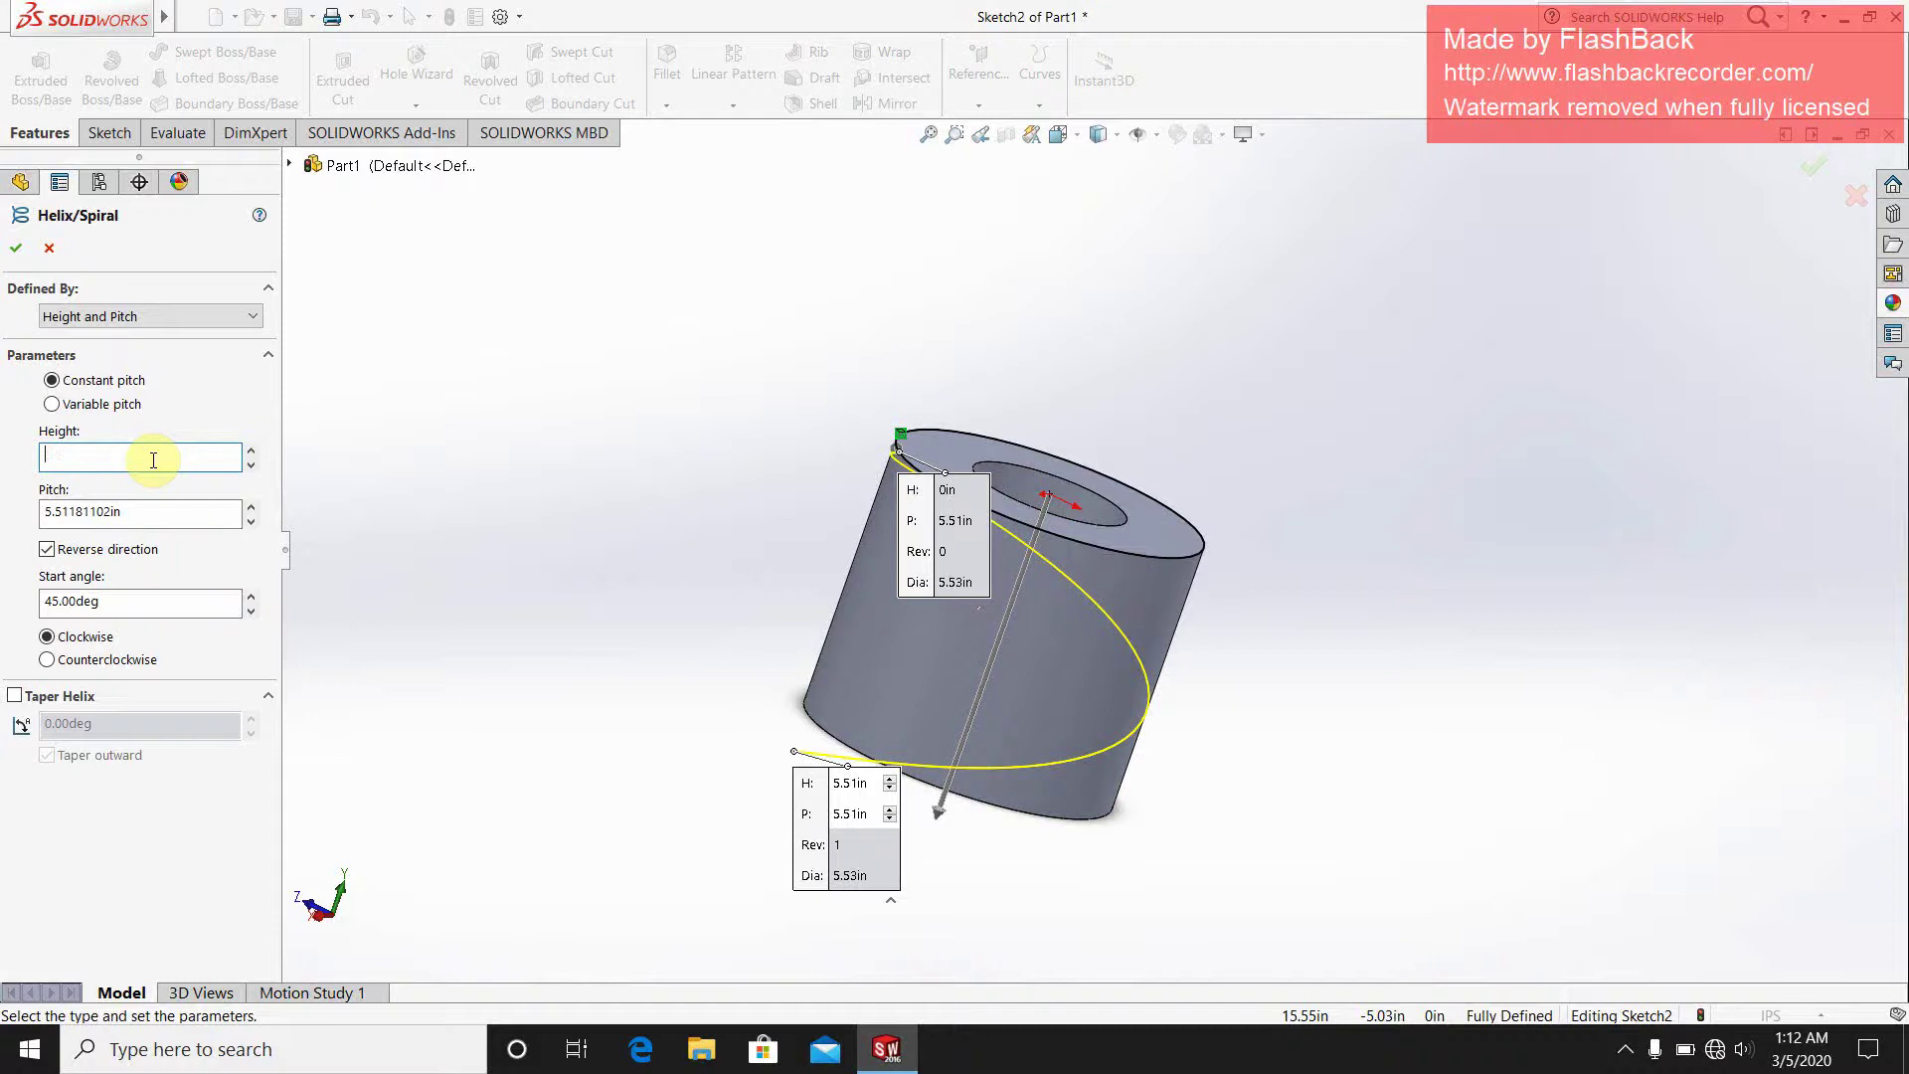
{"action": "type", "text": "5"}
{"action": "left_click", "coordinate": [207, 526]}
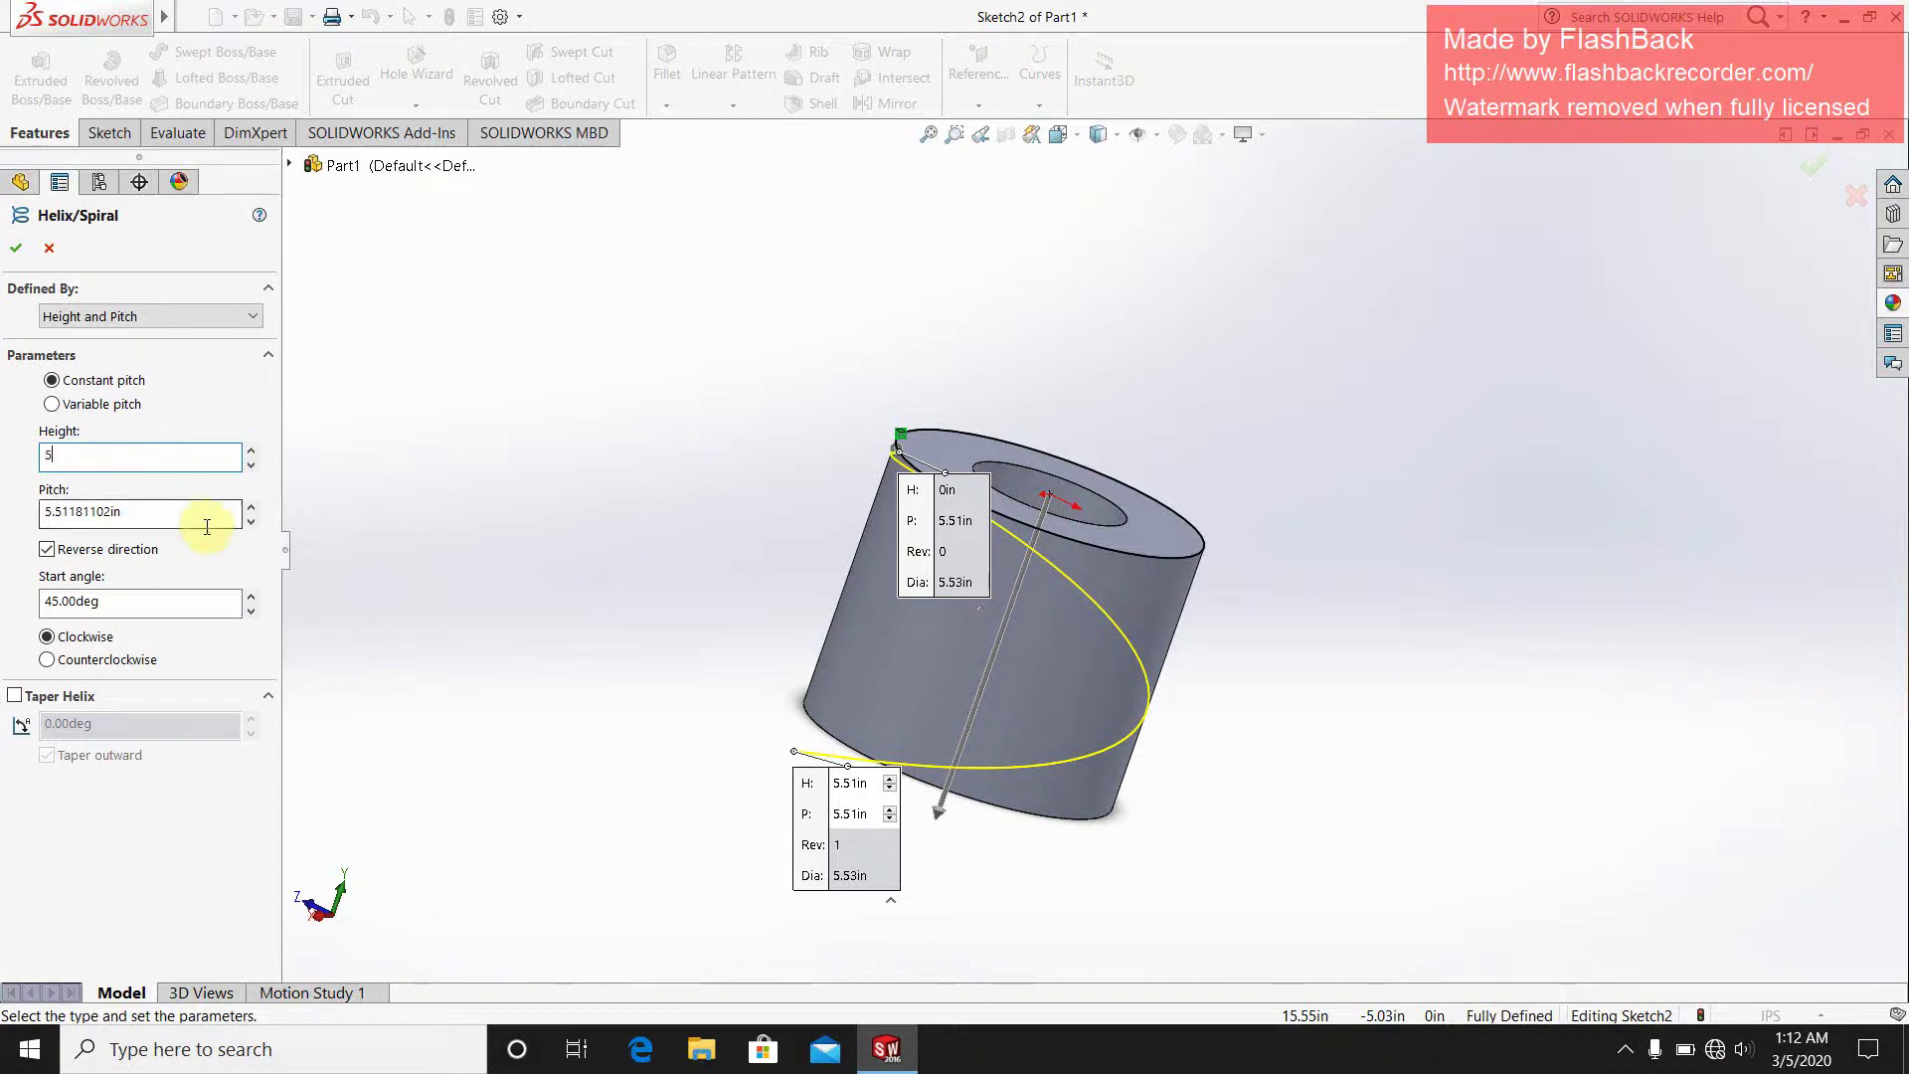
{"action": "left_click", "coordinate": [185, 519]}
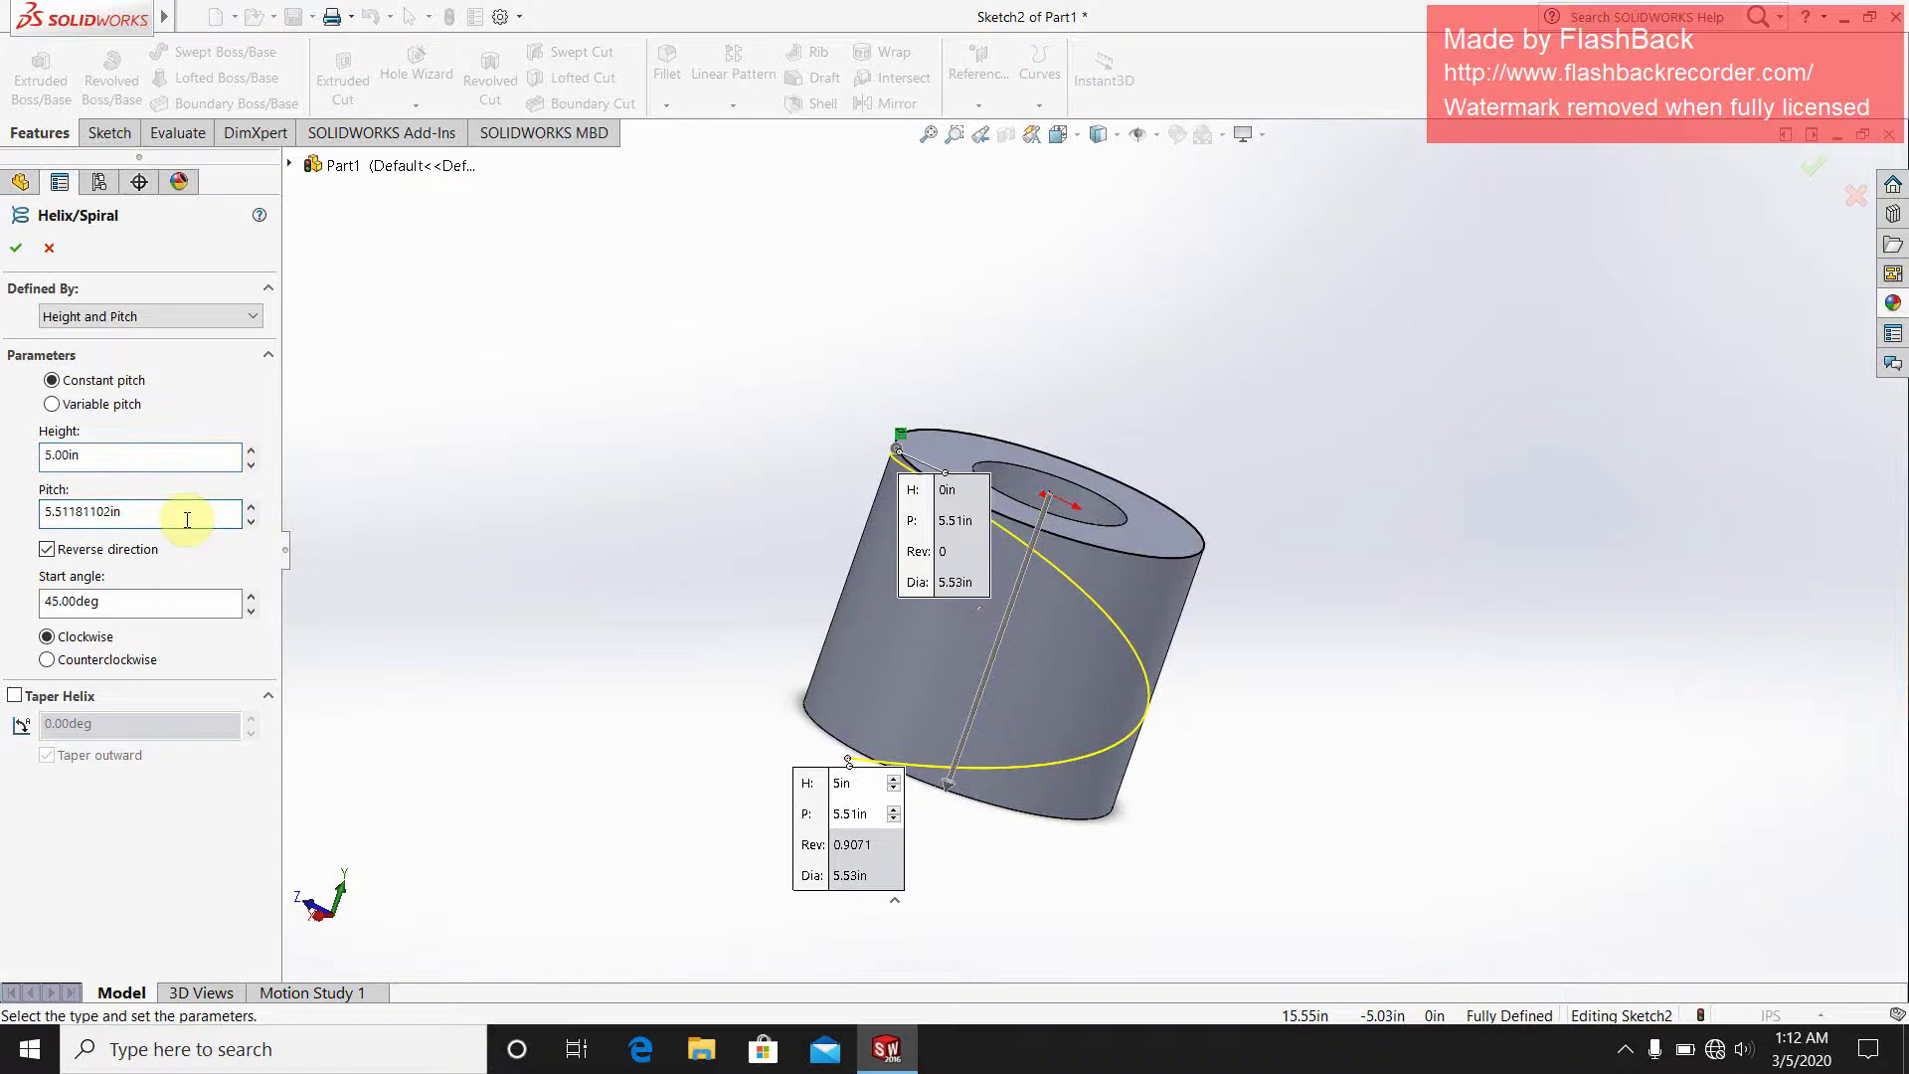
{"action": "key", "text": "BackSpace"}
{"action": "key", "text": "BackSpace"}
{"action": "key", "text": "BackSpace"}
{"action": "key", "text": "BackSpace"}
{"action": "key", "text": "BackSpace"}
{"action": "key", "text": "BackSpace"}
{"action": "key", "text": "BackSpace"}
{"action": "key", "text": "BackSpace"}
{"action": "type", "text": "1"}
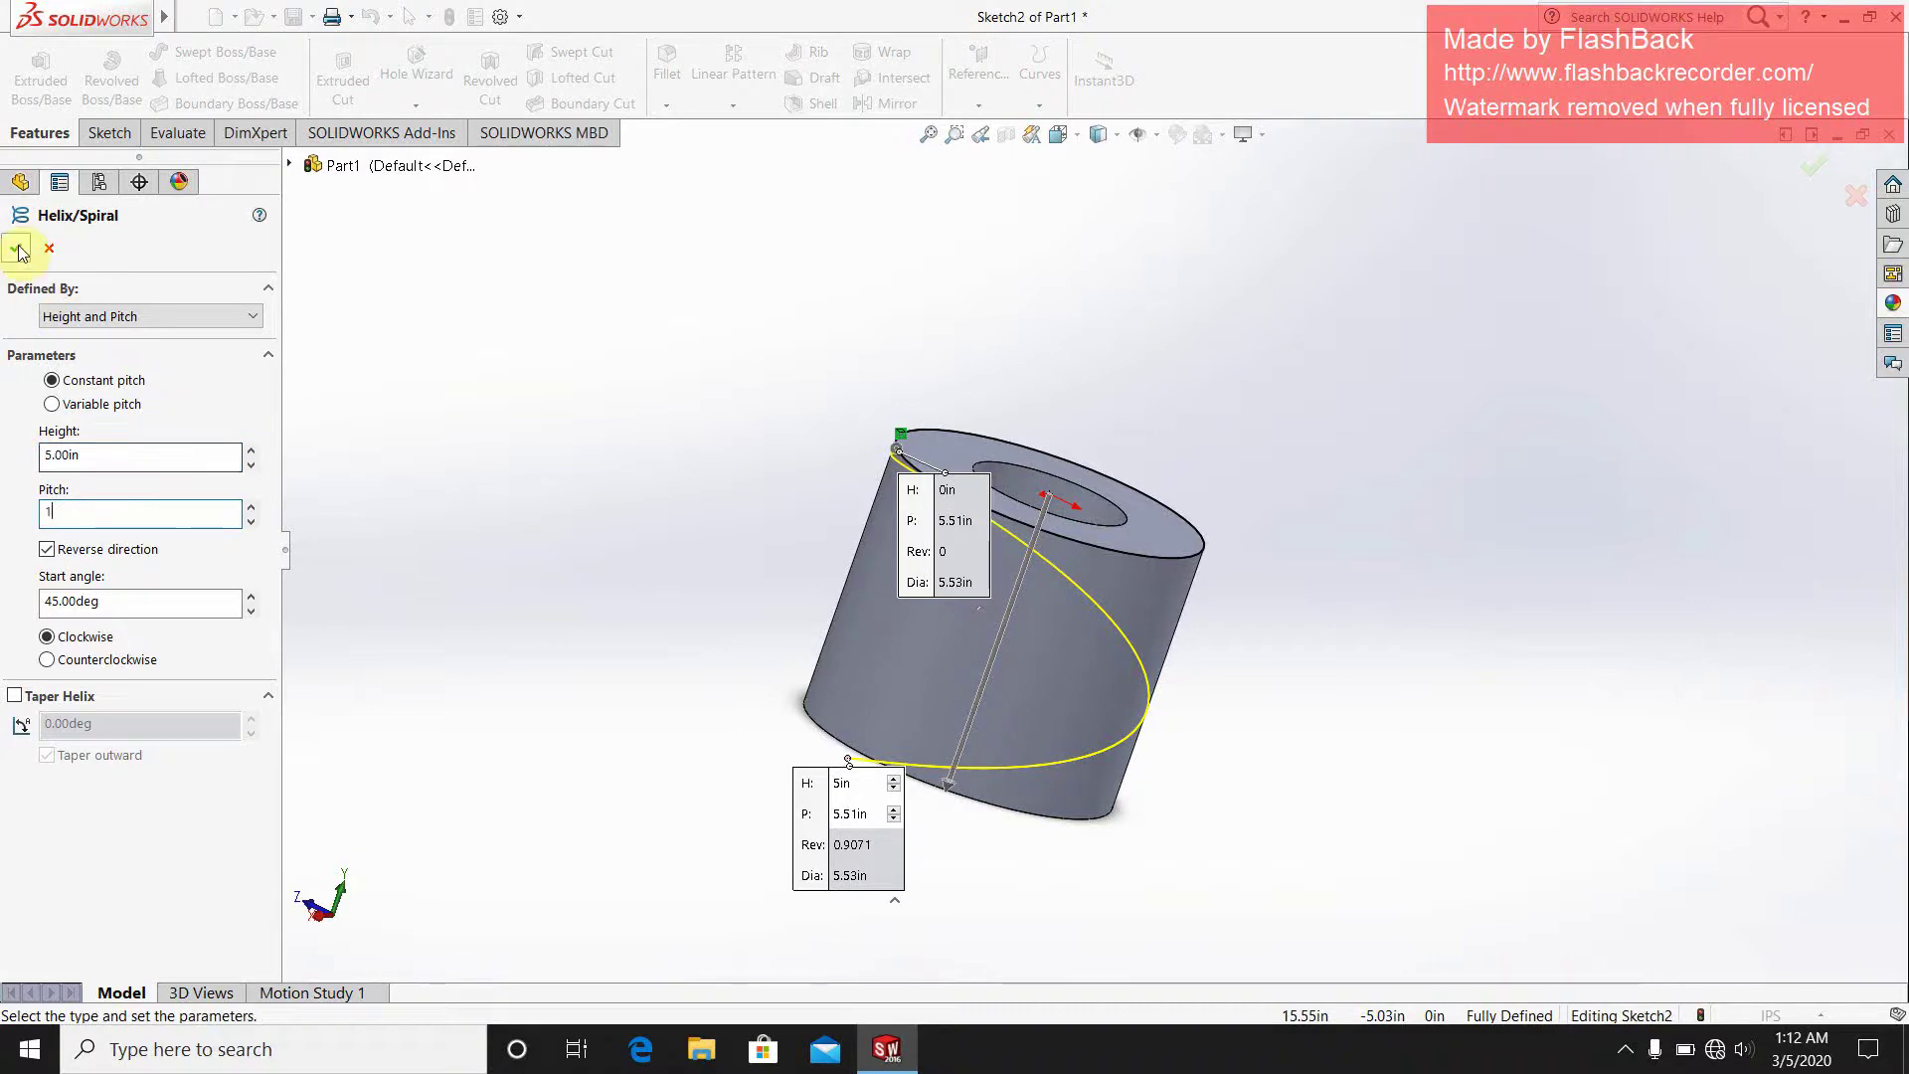
{"action": "left_click", "coordinate": [15, 248]}
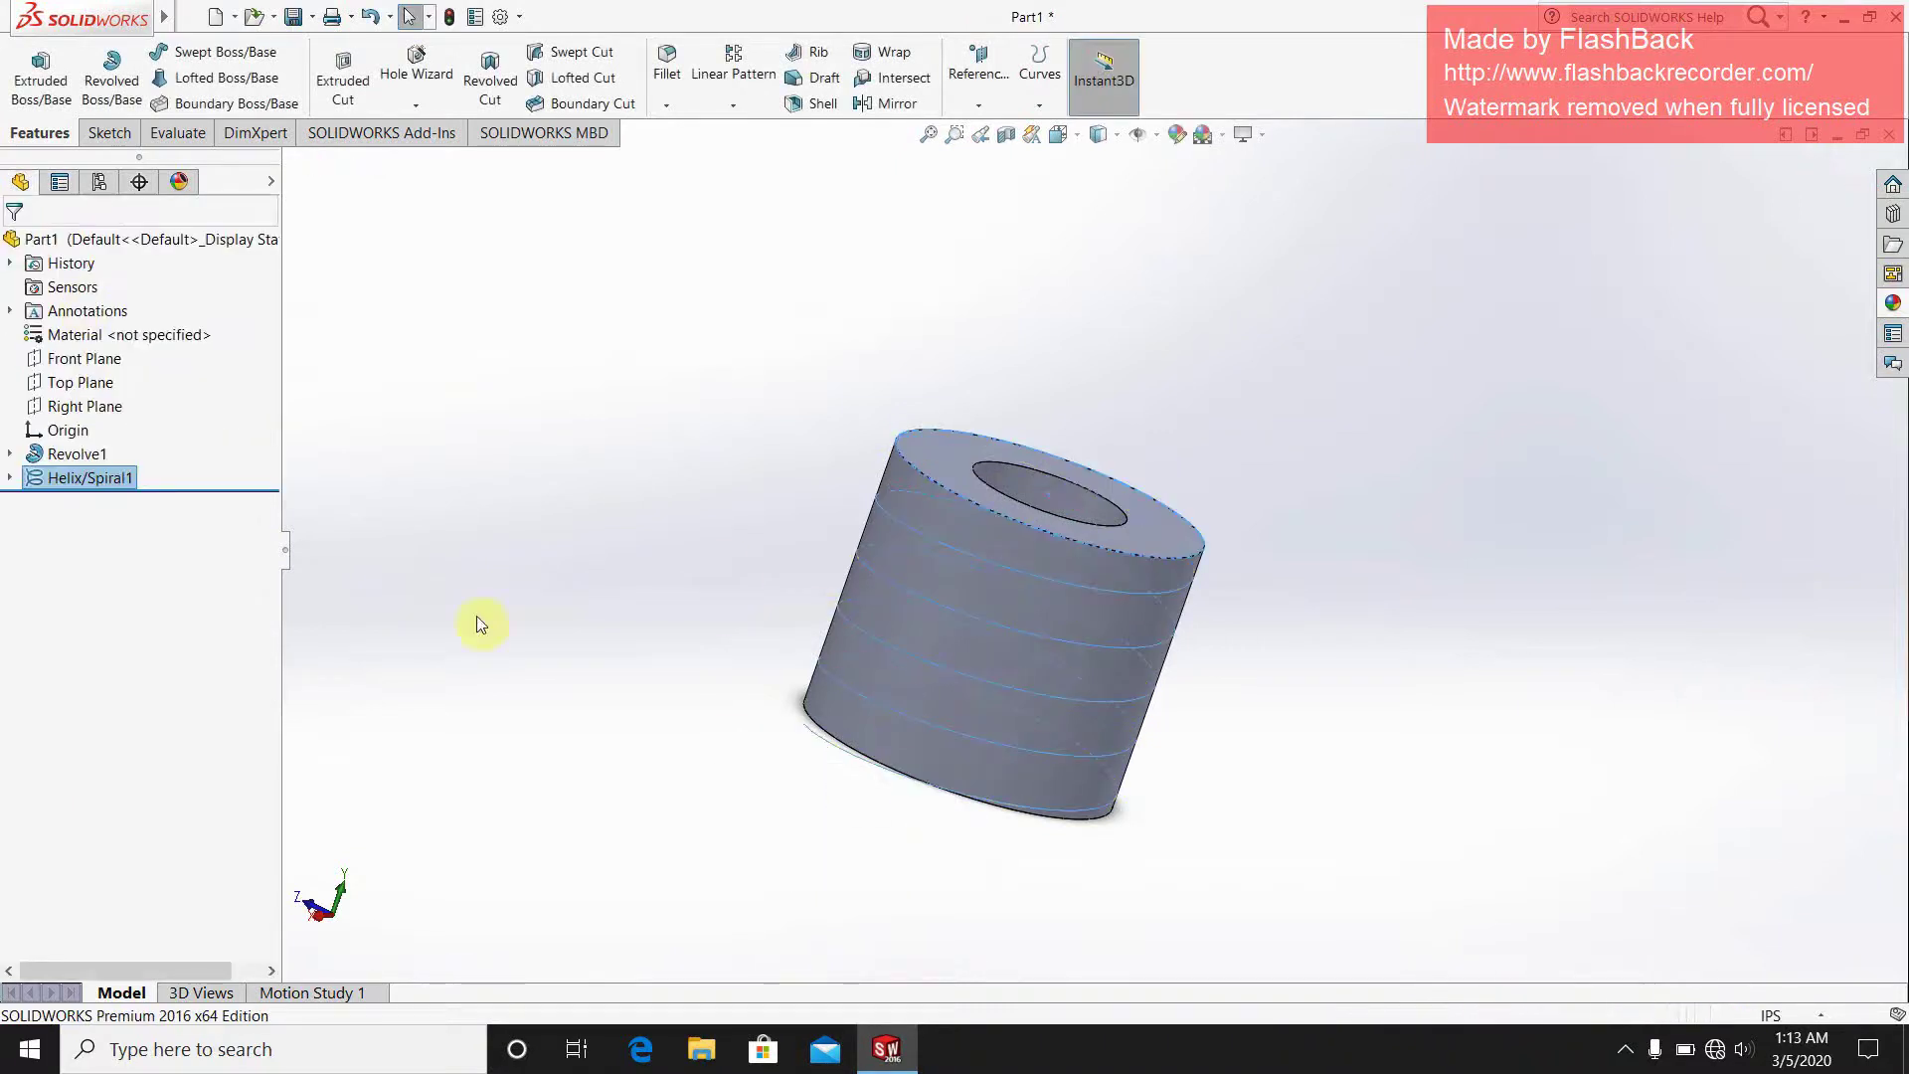
{"action": "left_click", "coordinate": [450, 416]}
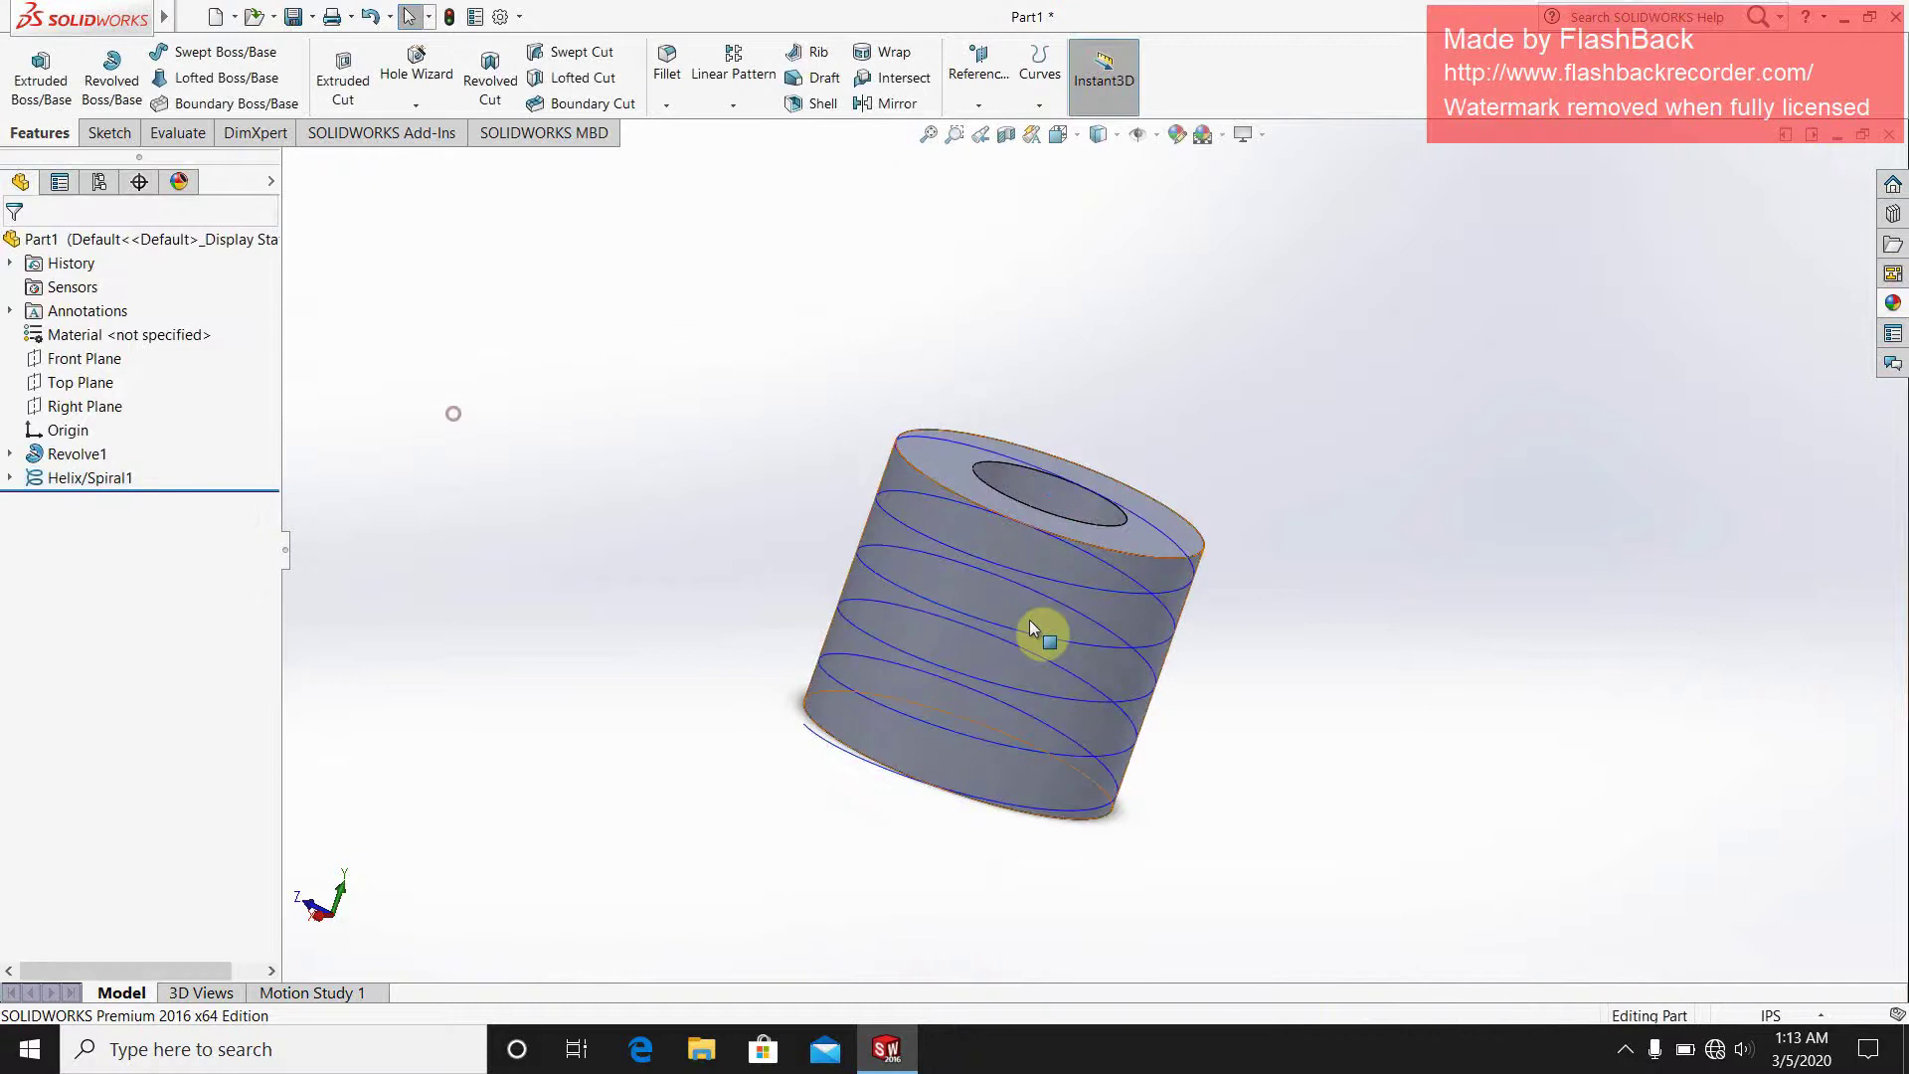
{"action": "left_click", "coordinate": [366, 17]}
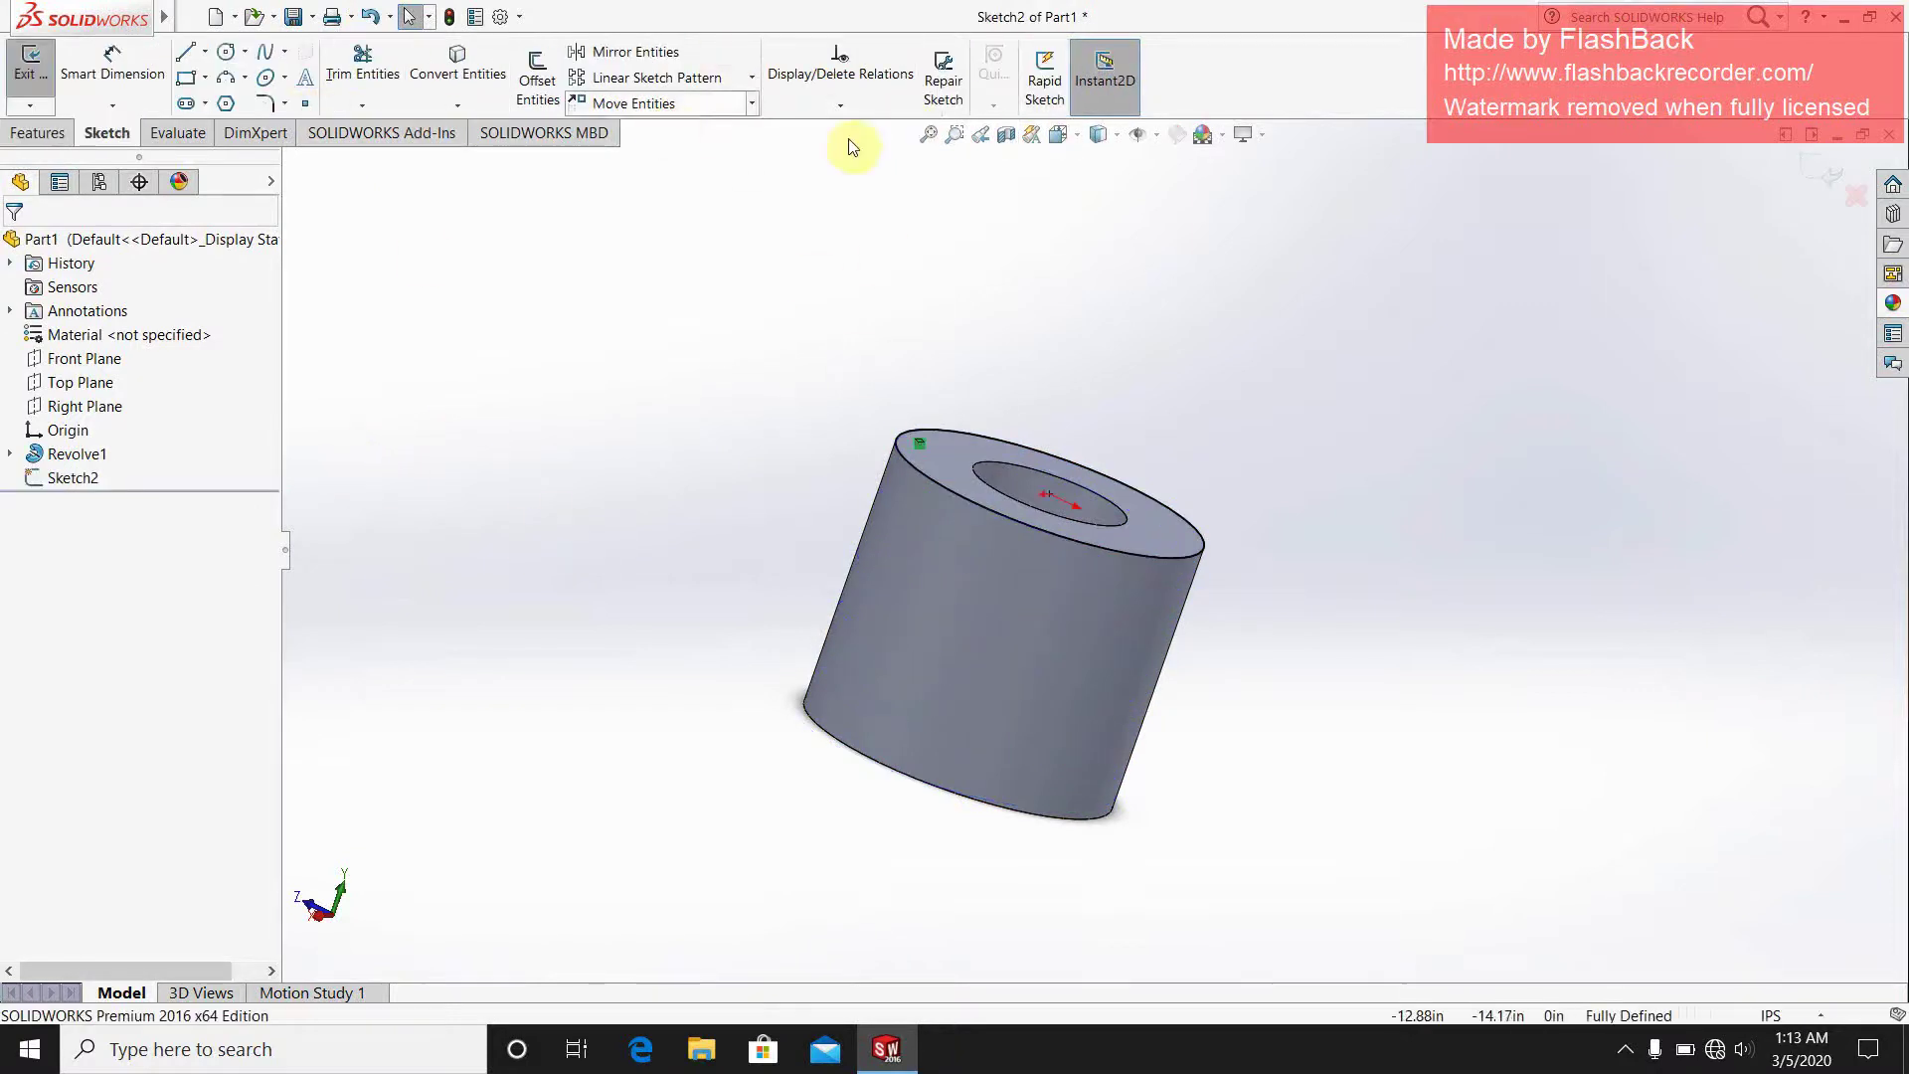
- Restart the helix from the circle sketch and set its pitch to 0.50 in
{"action": "left_click", "coordinate": [36, 133]}
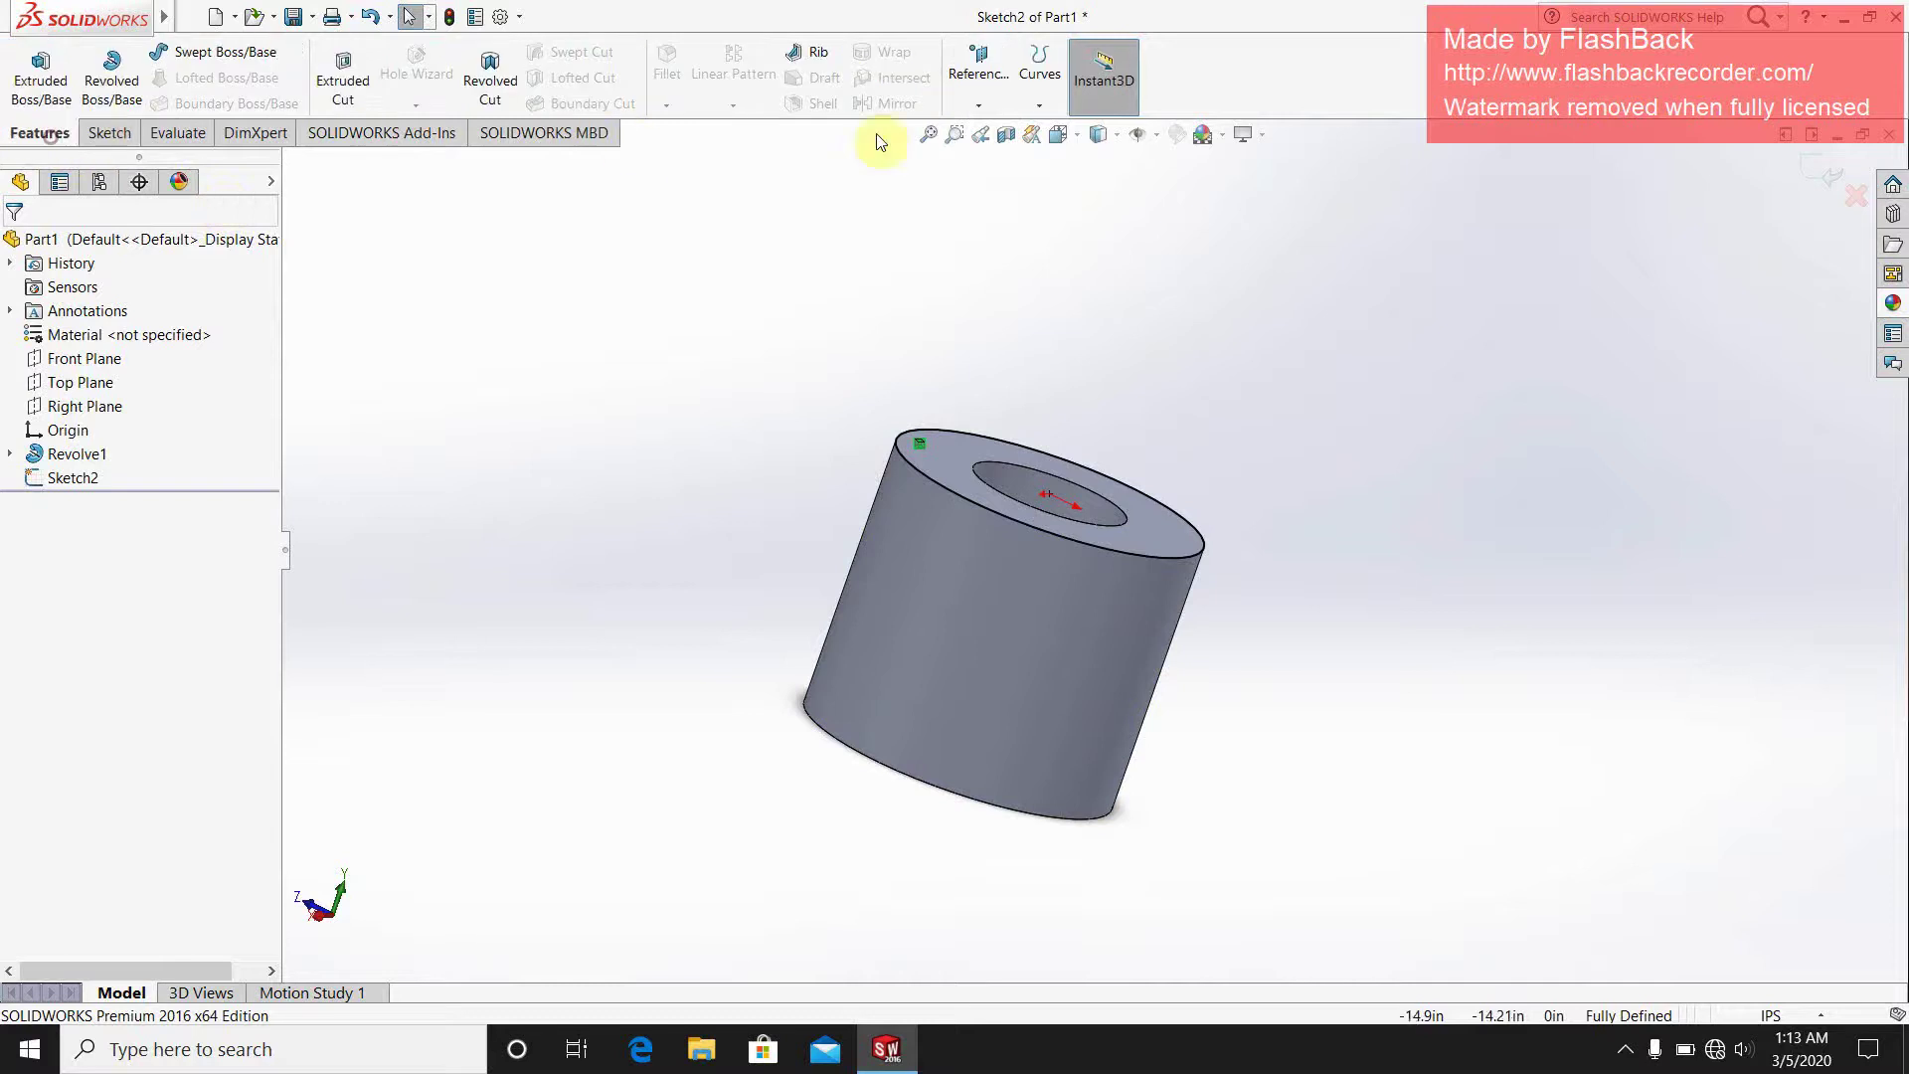
{"action": "left_click", "coordinate": [1040, 104]}
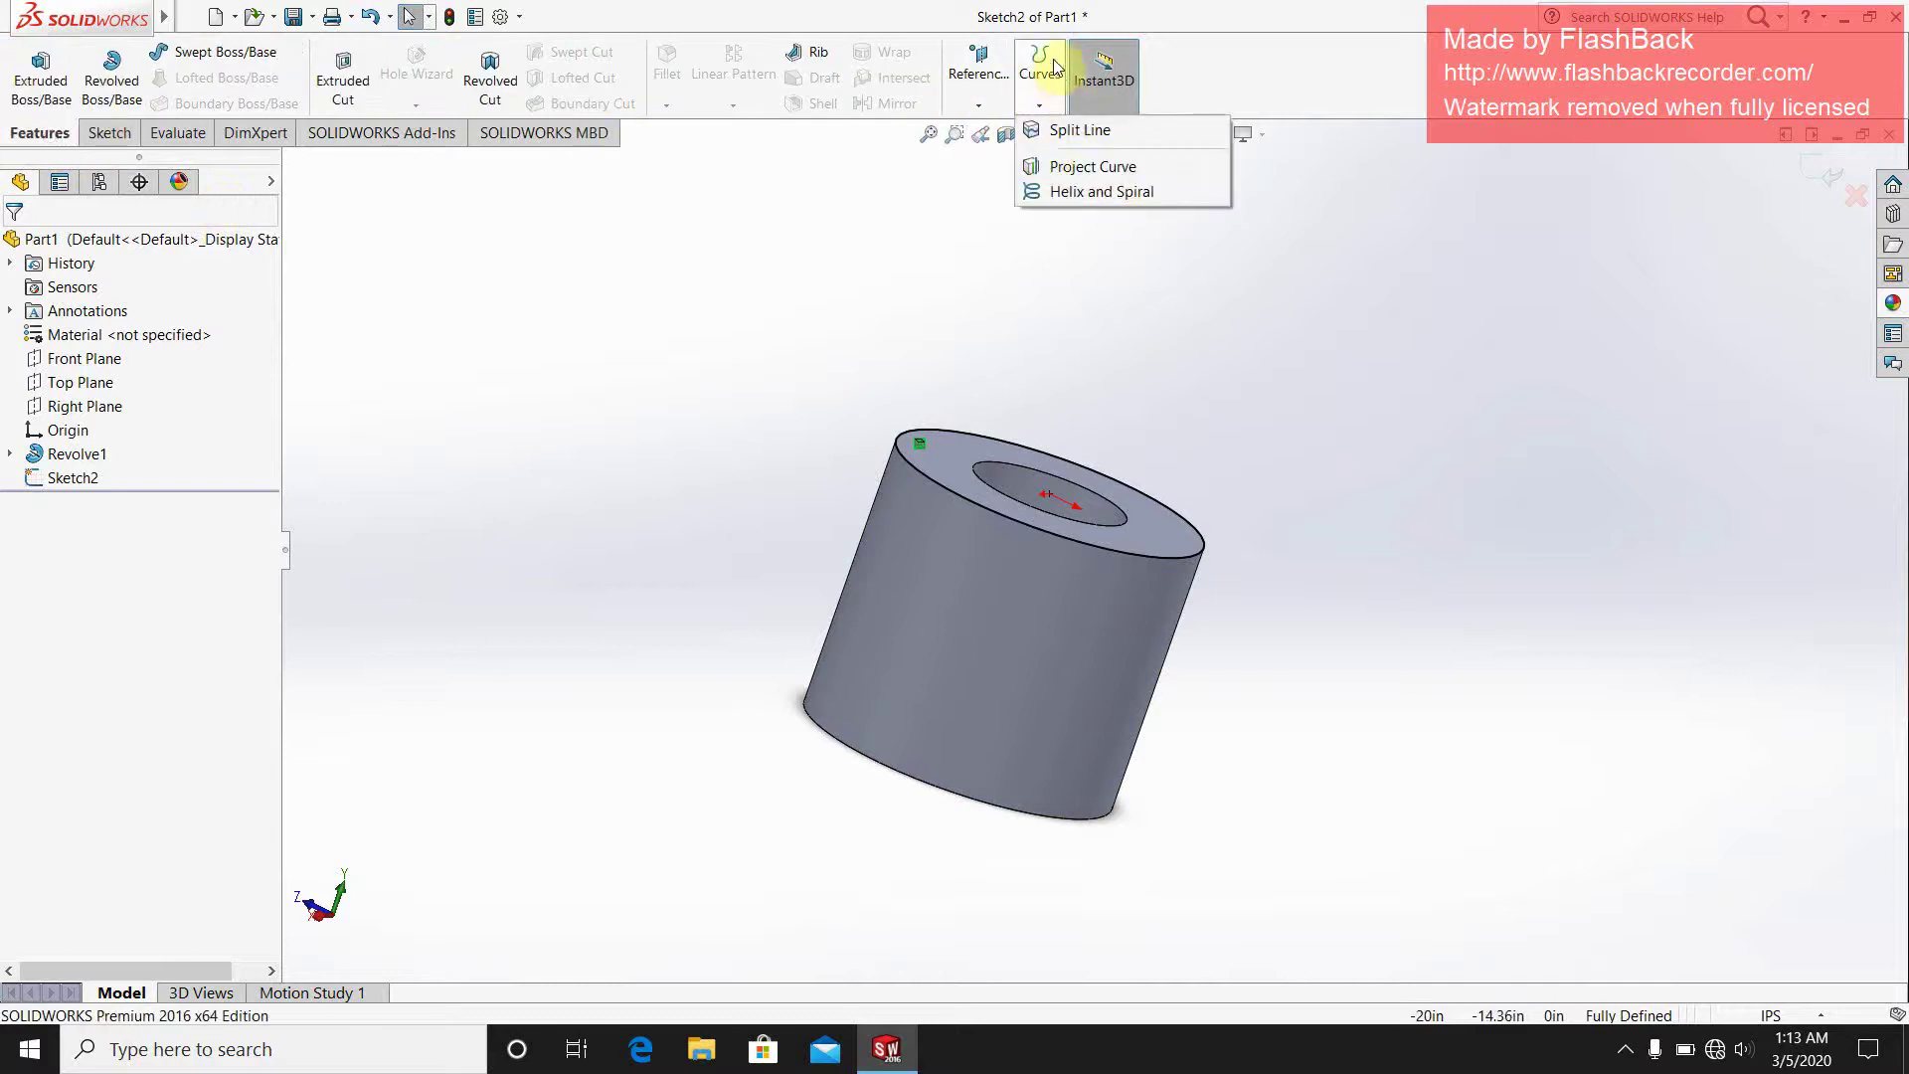
{"action": "left_click", "coordinate": [1069, 192]}
{"action": "left_click", "coordinate": [1039, 104]}
{"action": "left_click", "coordinate": [1086, 191]}
{"action": "left_click", "coordinate": [112, 513]}
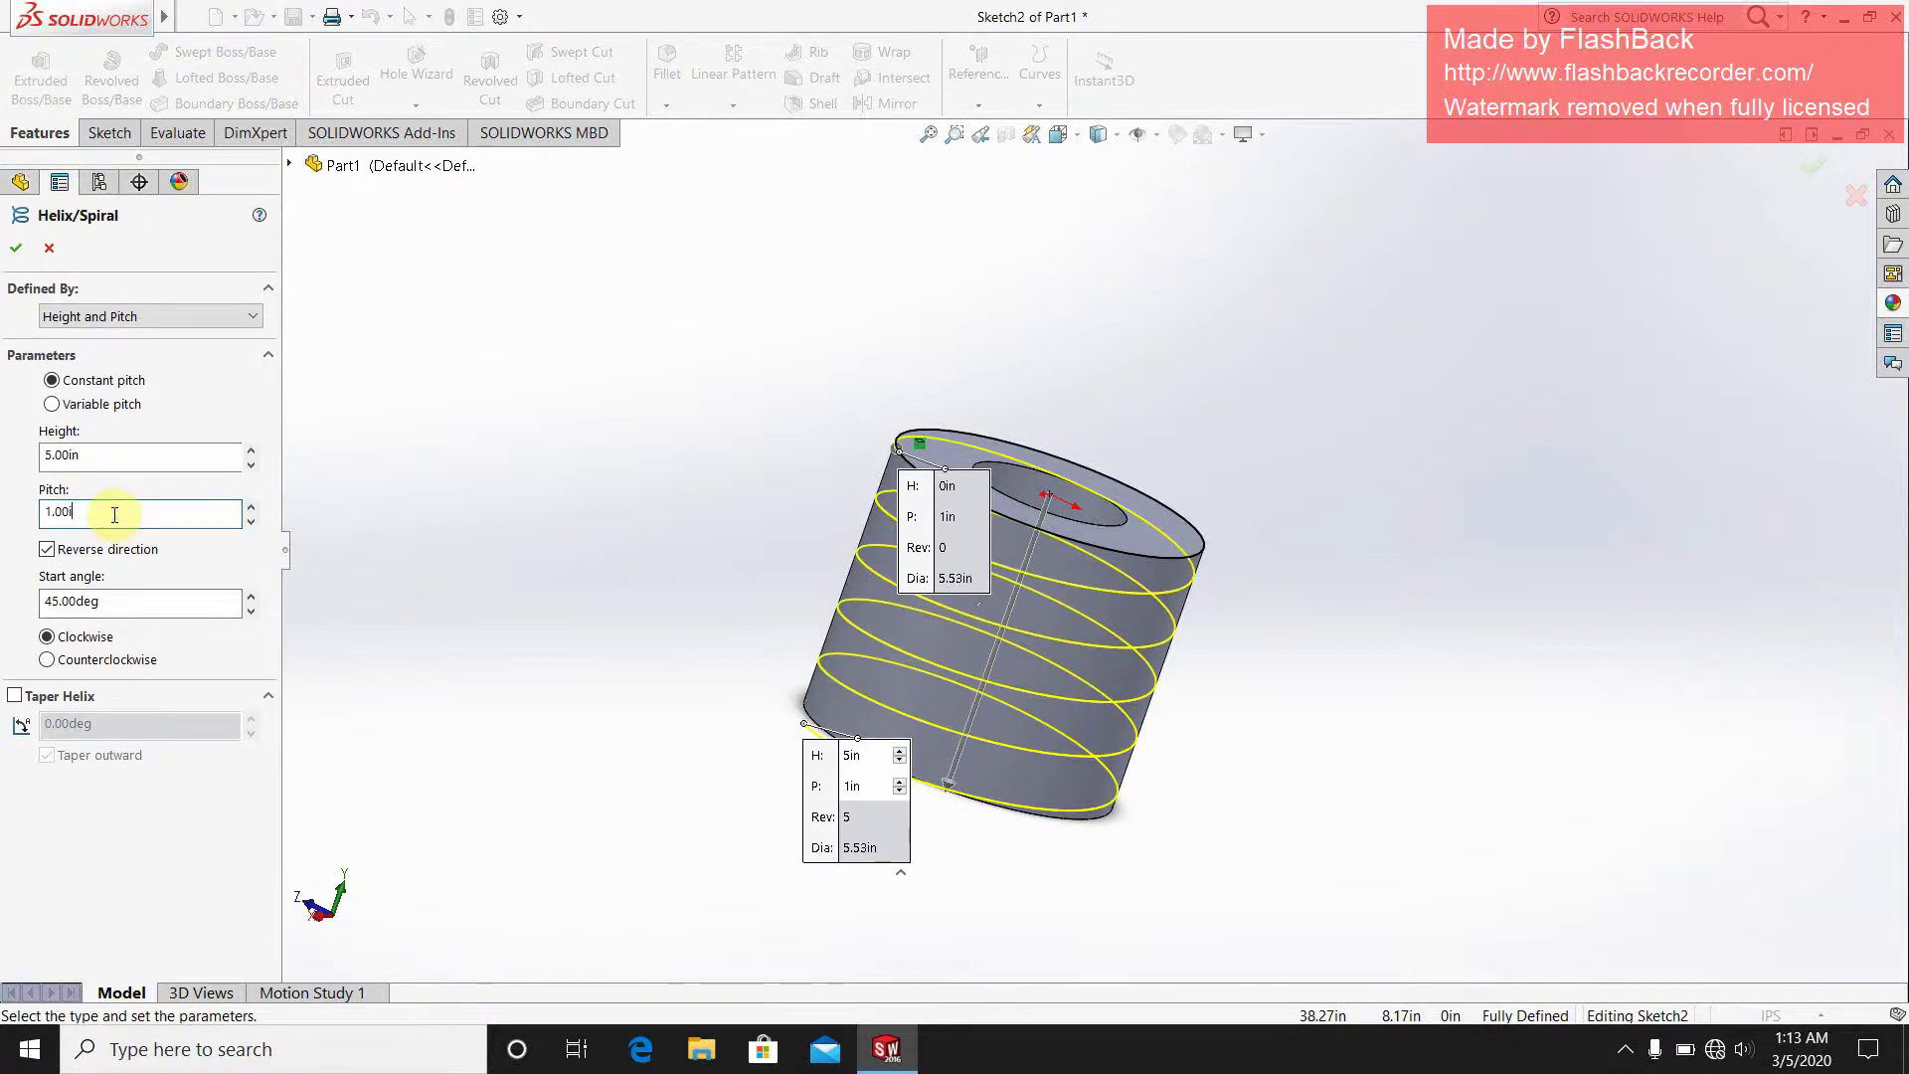
{"action": "type", "text": "0.5"}
{"action": "key", "text": "Return"}
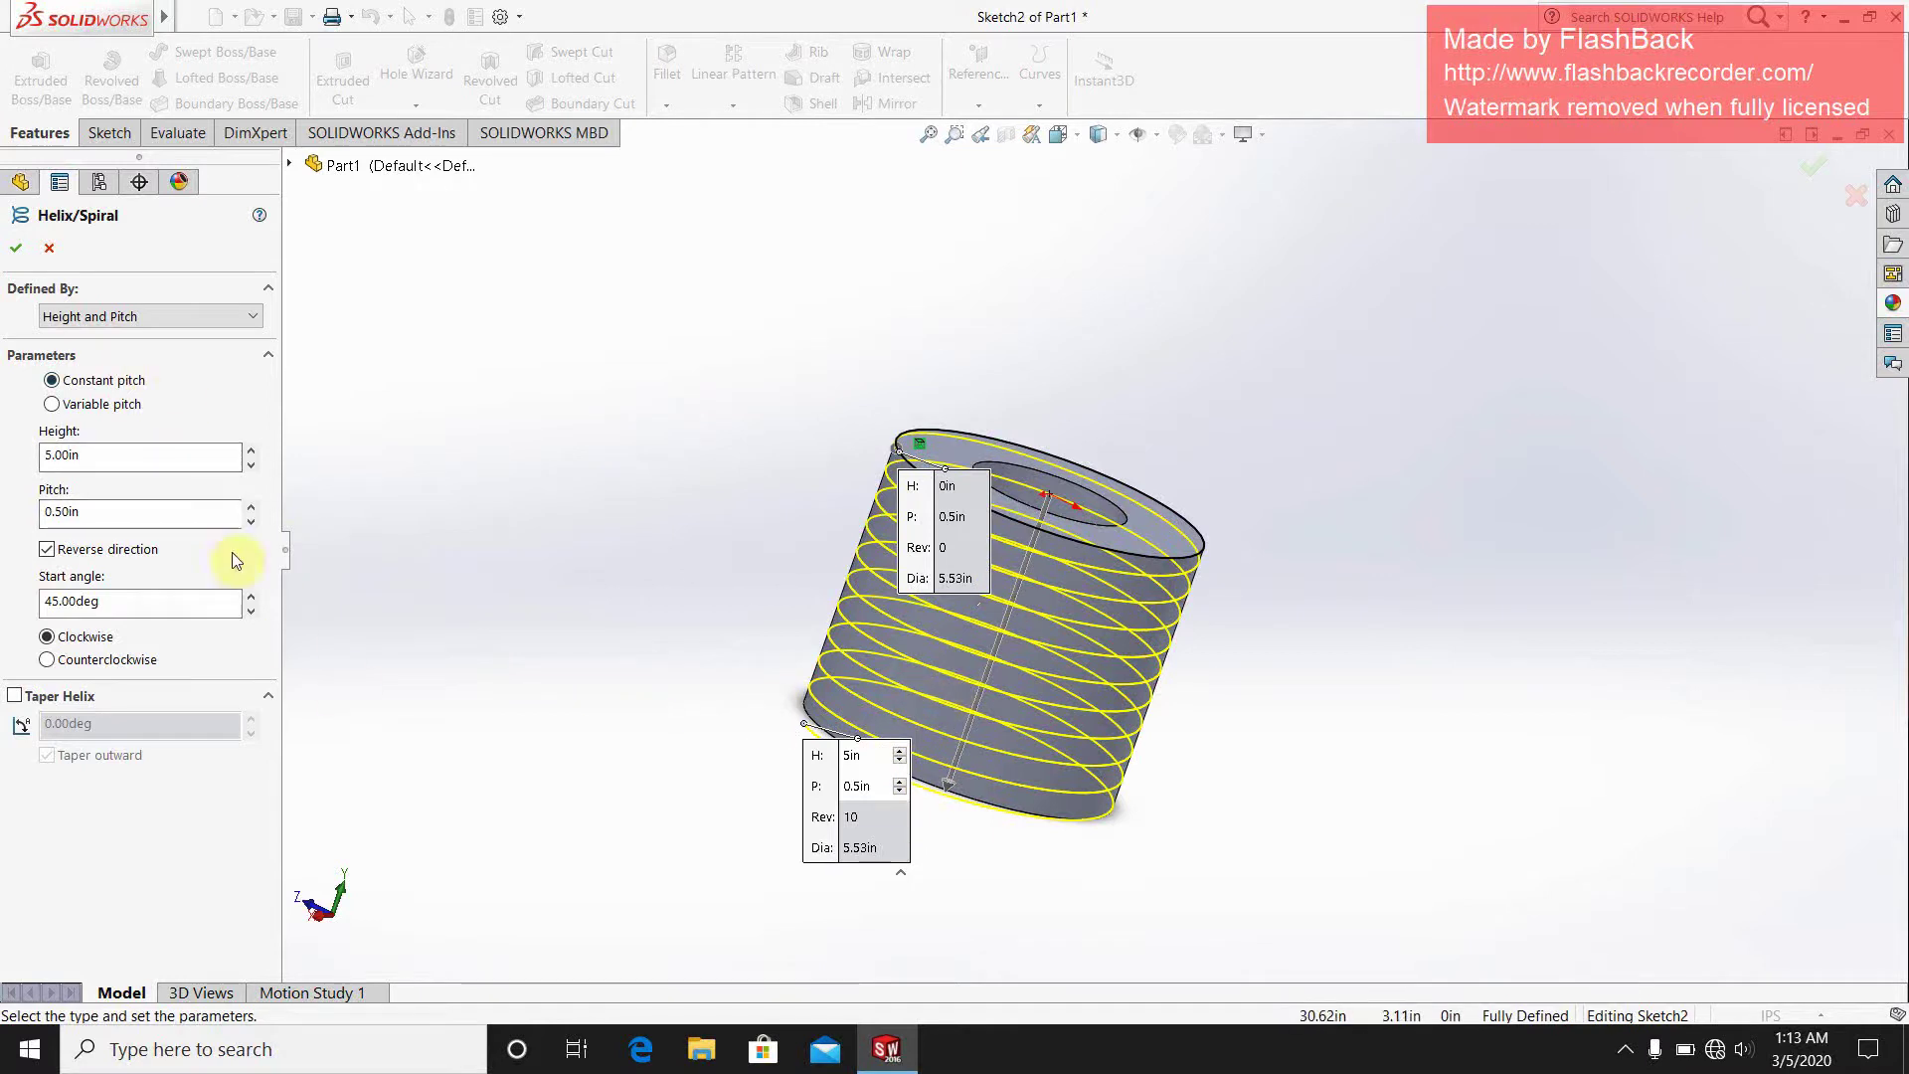
- Set the helix height to 4.70 in and create the helix
{"action": "left_click", "coordinate": [250, 468]}
{"action": "left_click", "coordinate": [251, 467]}
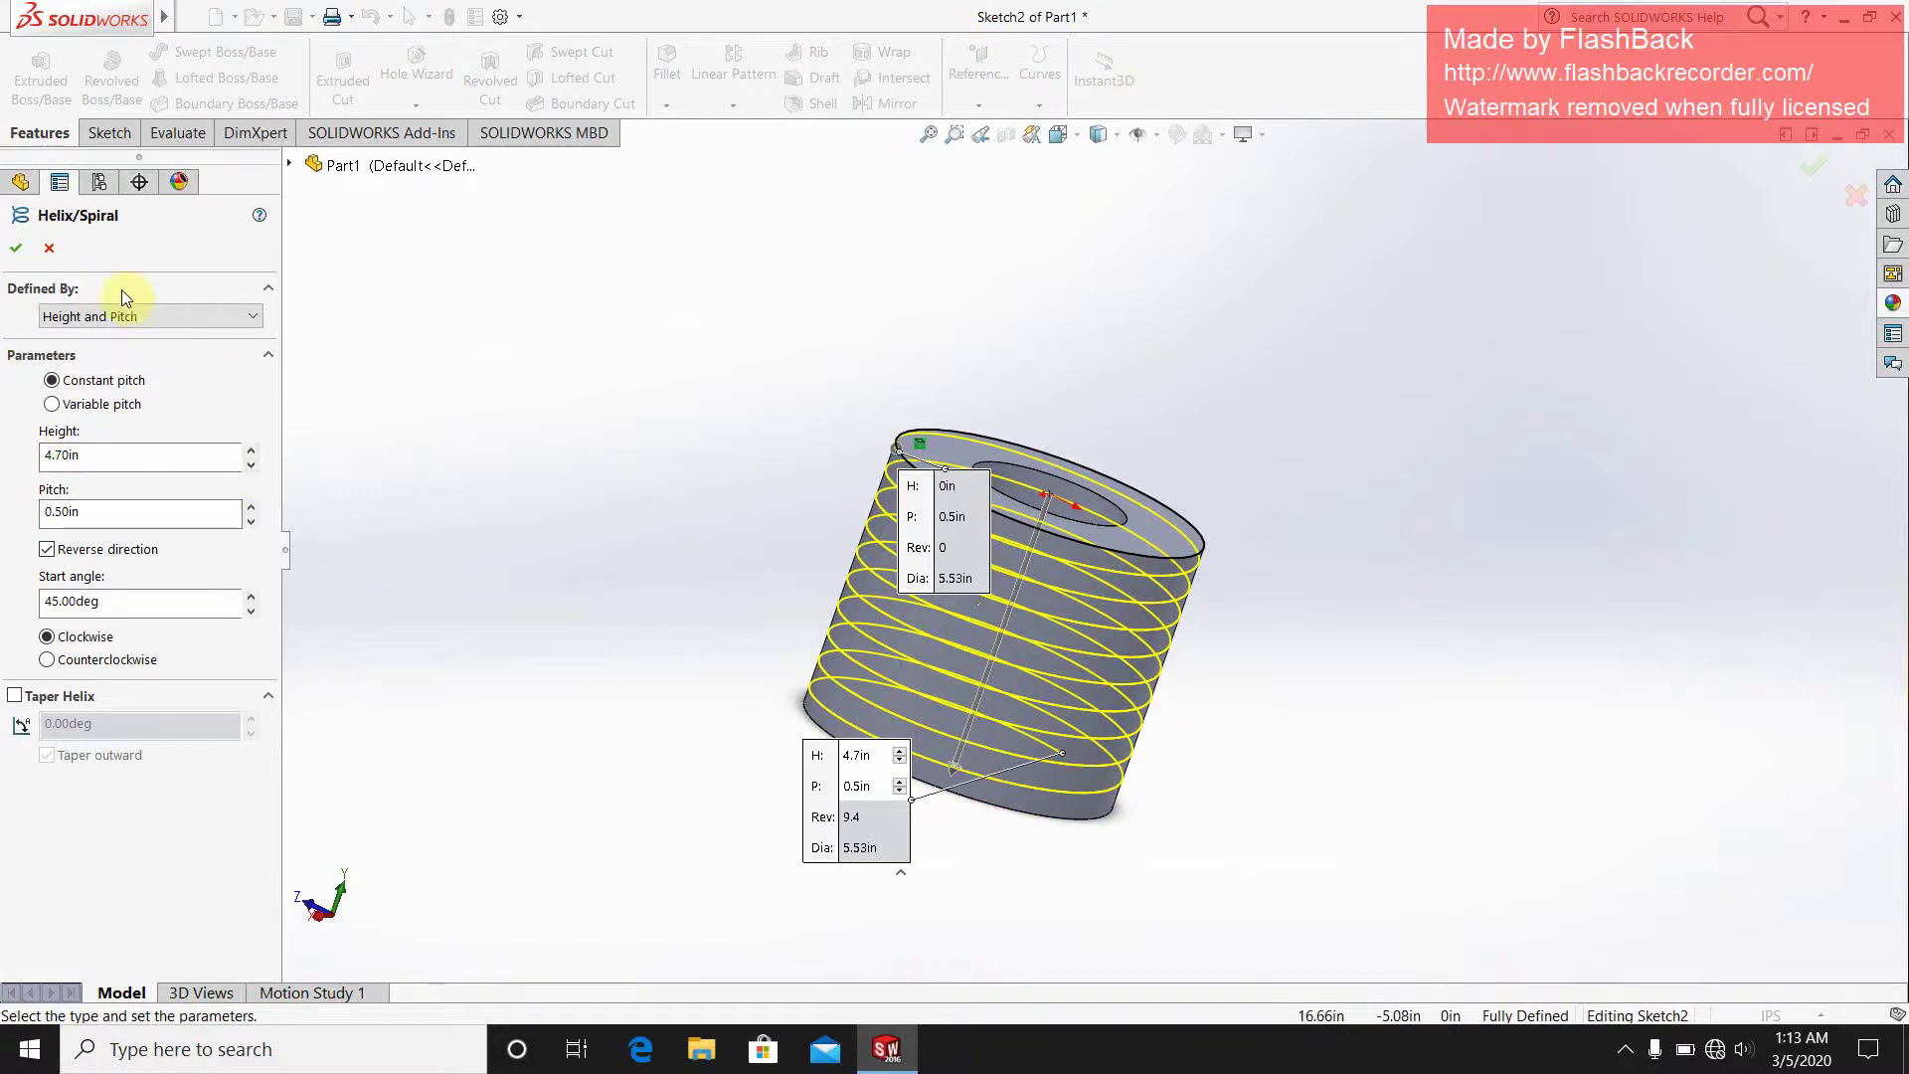
{"action": "left_click", "coordinate": [17, 250]}
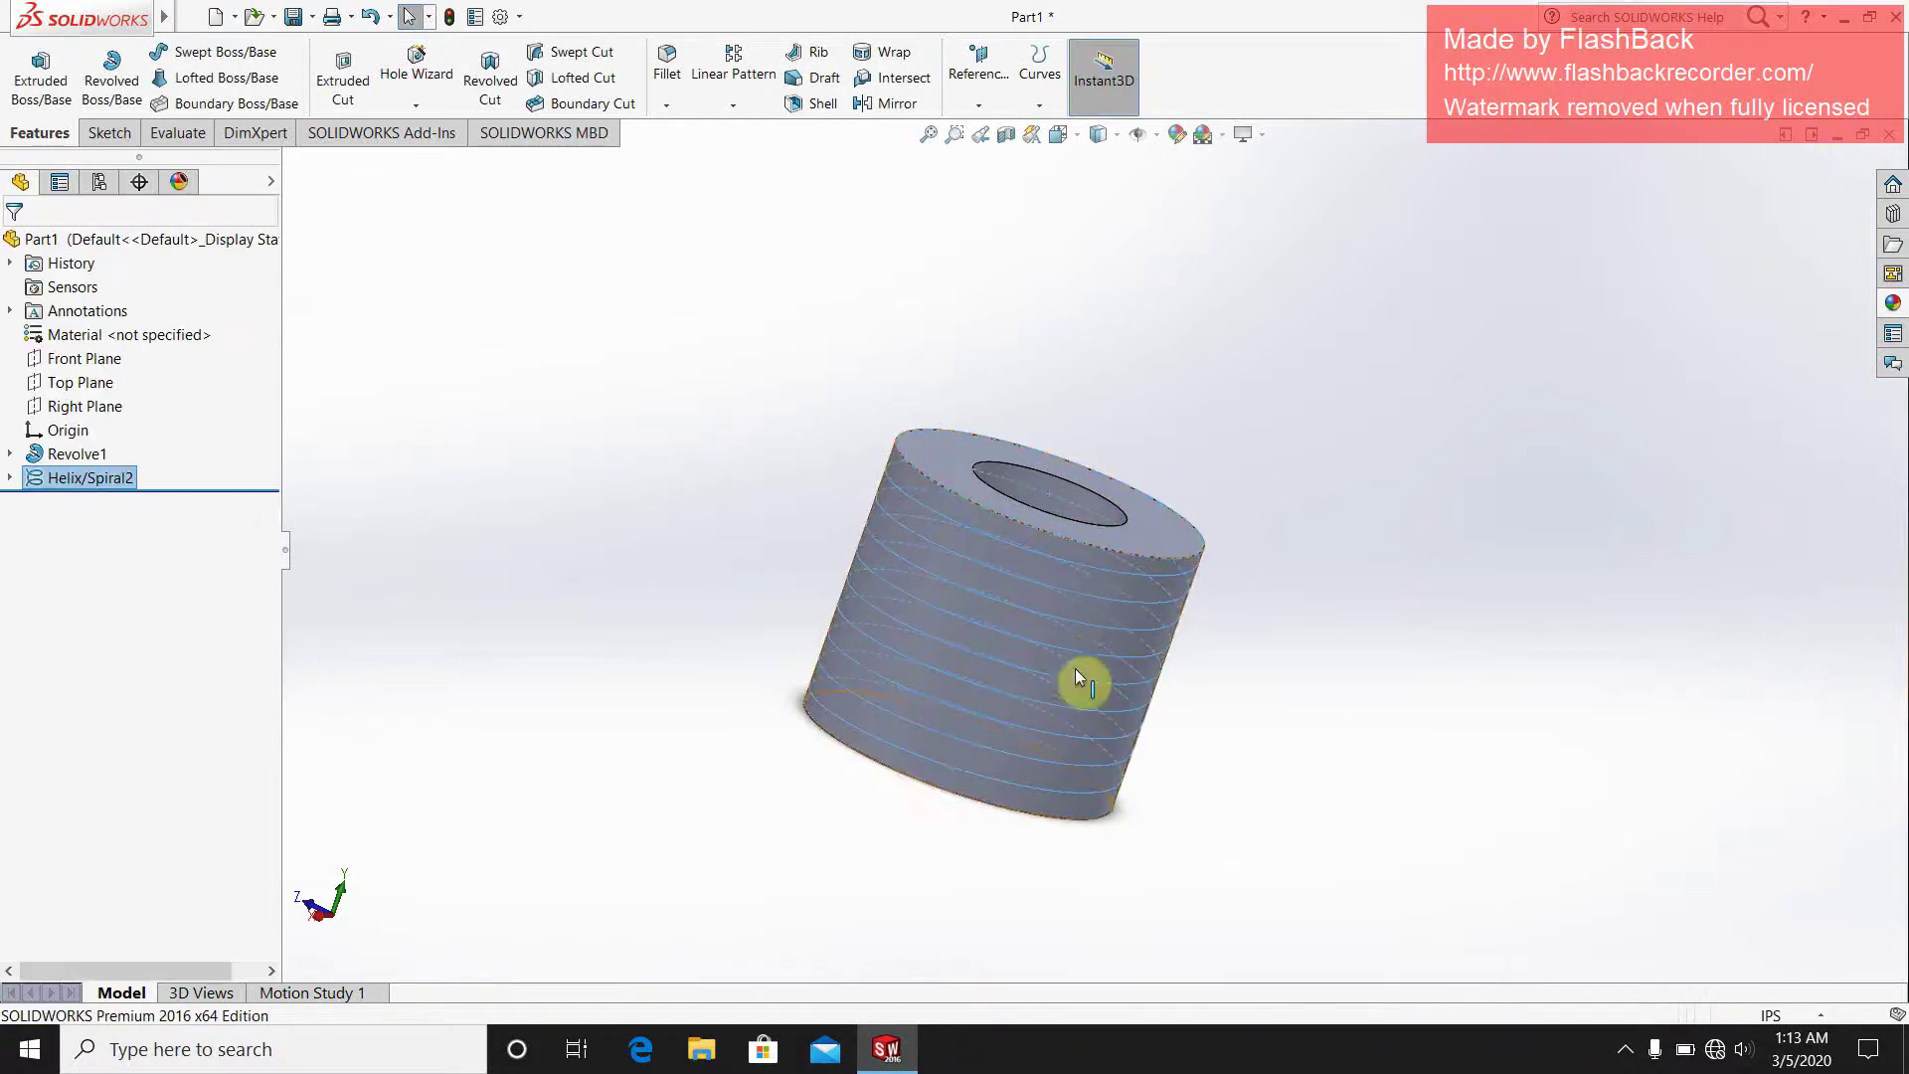
- Create a reference plane perpendicular to the helix and coincident with the helix's lower end point
{"action": "scroll", "coordinate": [925, 796], "scroll_direction": "up", "scroll_amount": 2}
{"action": "scroll", "coordinate": [934, 780], "scroll_direction": "down", "scroll_amount": 4}
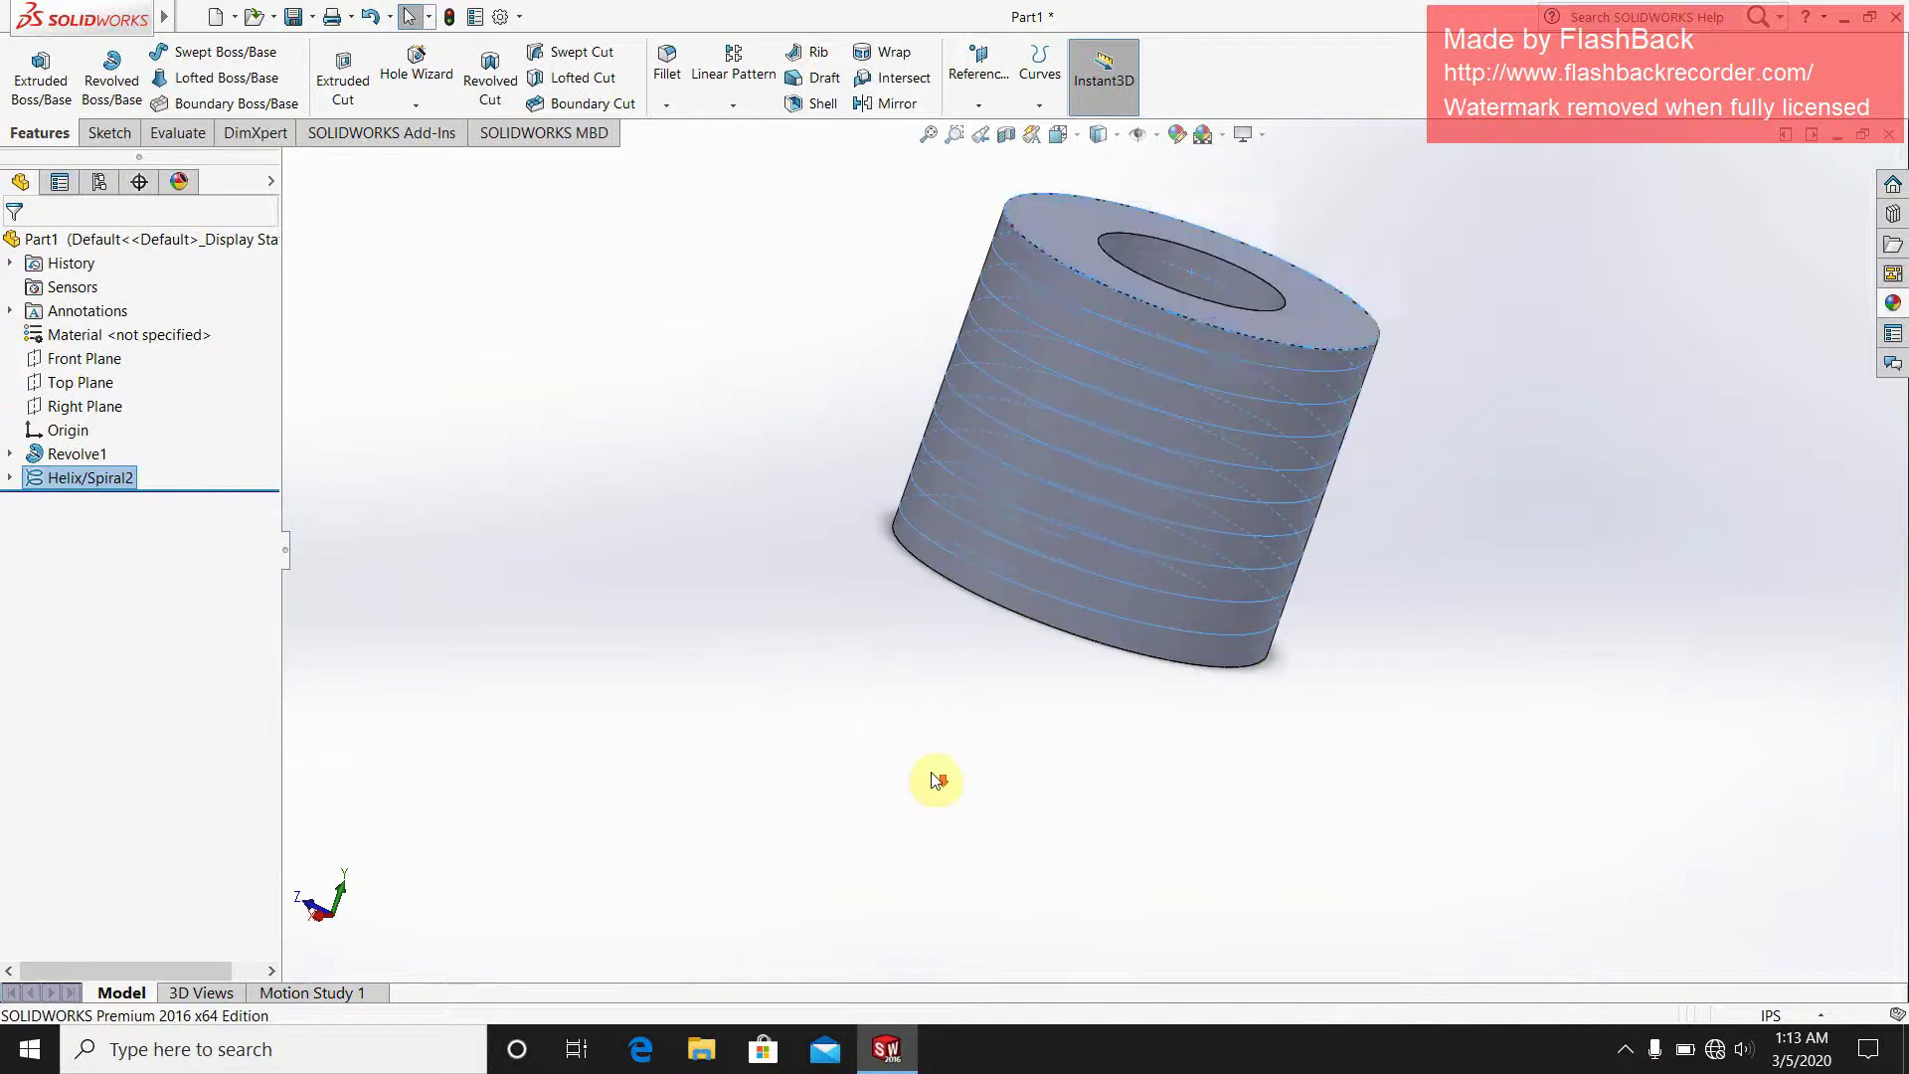
{"action": "scroll", "coordinate": [1266, 272], "scroll_direction": "up", "scroll_amount": 3}
{"action": "scroll", "coordinate": [1270, 266], "scroll_direction": "down", "scroll_amount": 2}
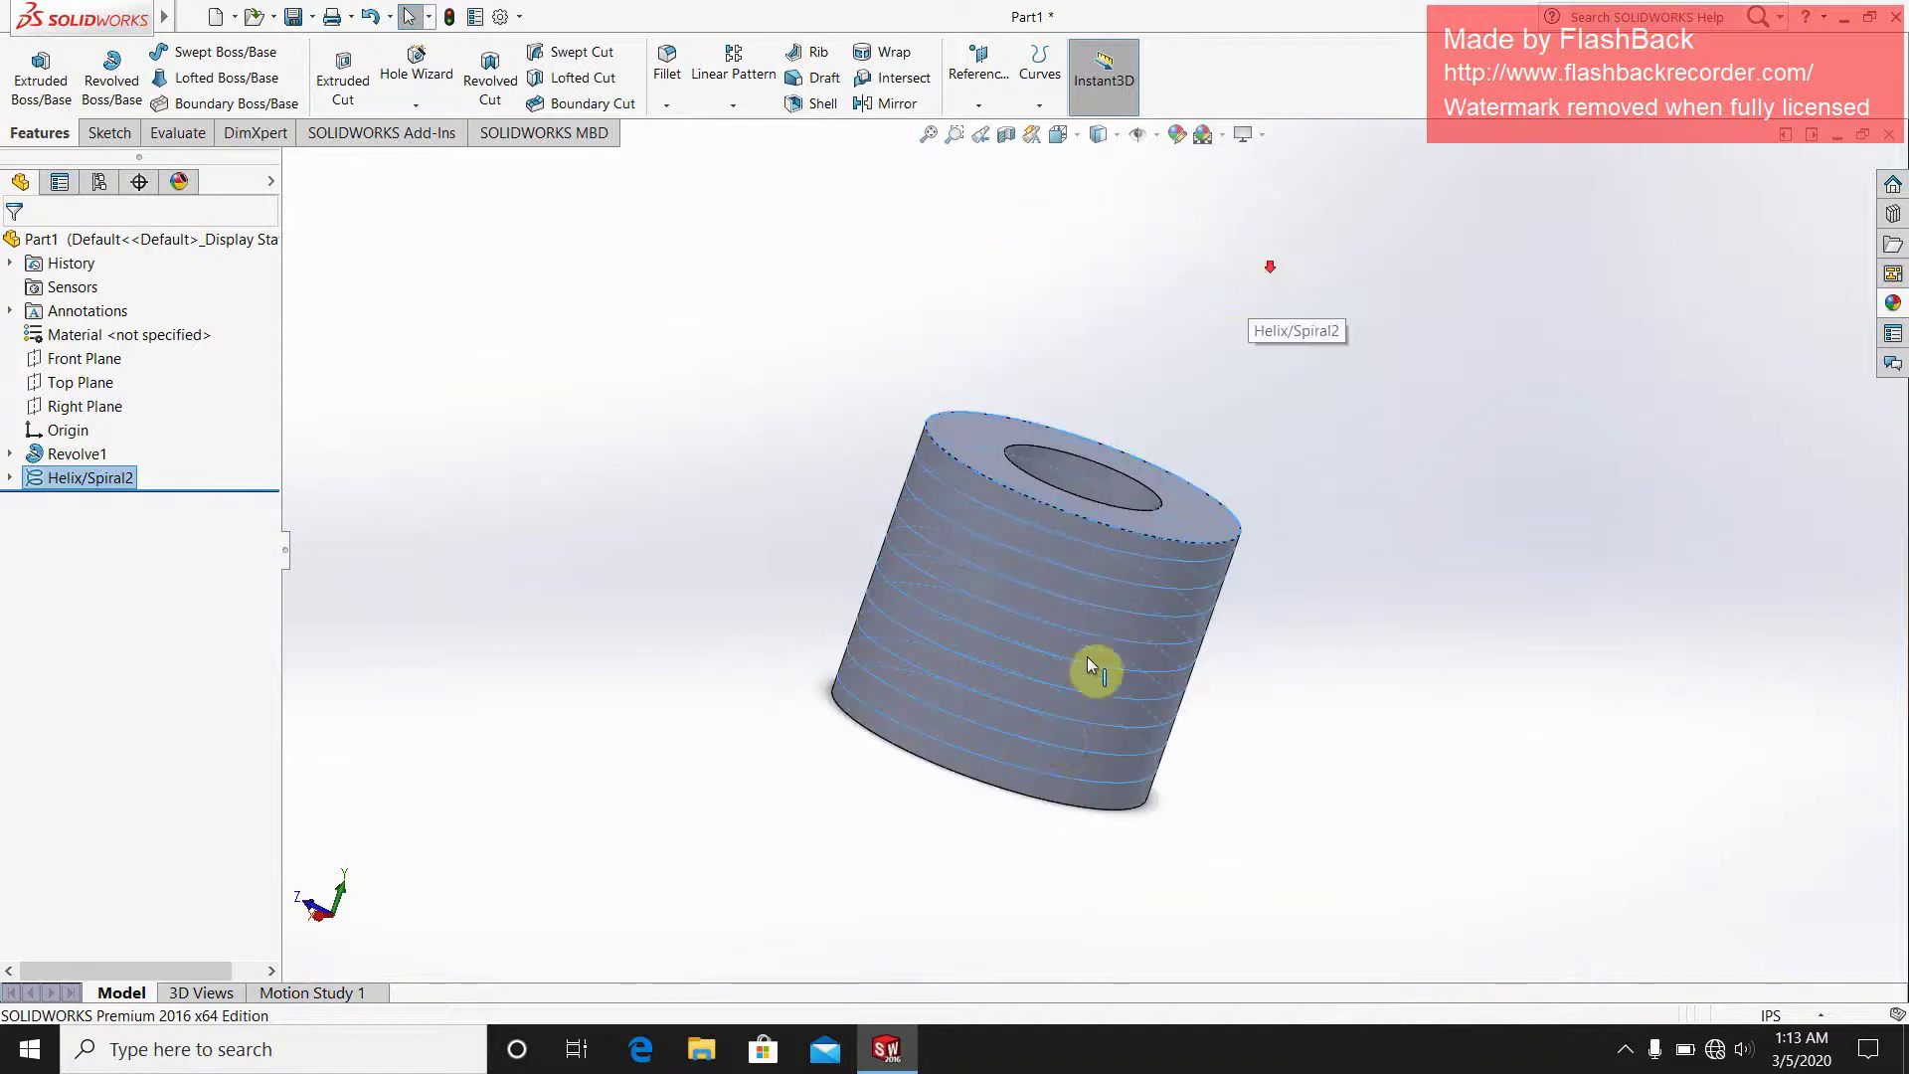
{"action": "scroll", "coordinate": [1022, 767], "scroll_direction": "down", "scroll_amount": 1}
{"action": "middle_click_drag", "start_coordinate": [1012, 756], "coordinate": [1219, 537]}
{"action": "middle_click_drag", "start_coordinate": [1014, 835], "coordinate": [1262, 541]}
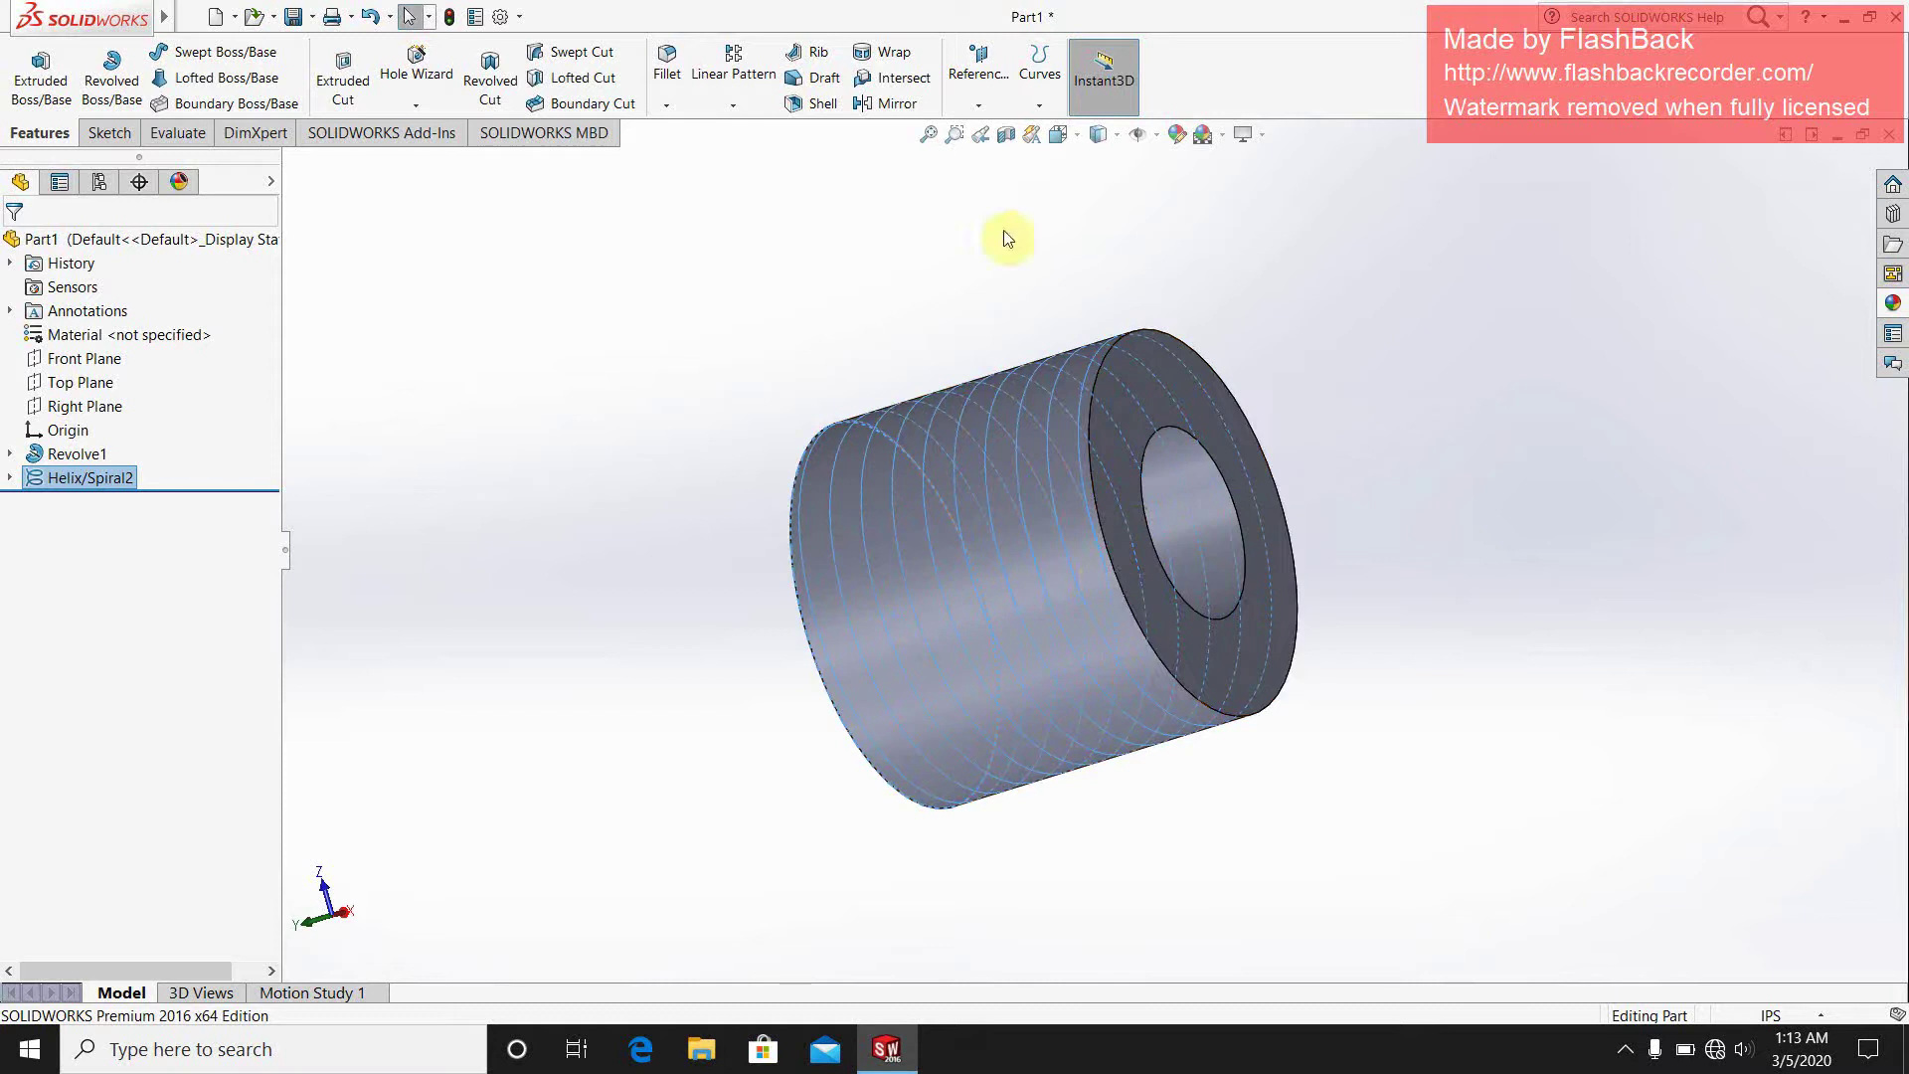
{"action": "left_click", "coordinate": [992, 107]}
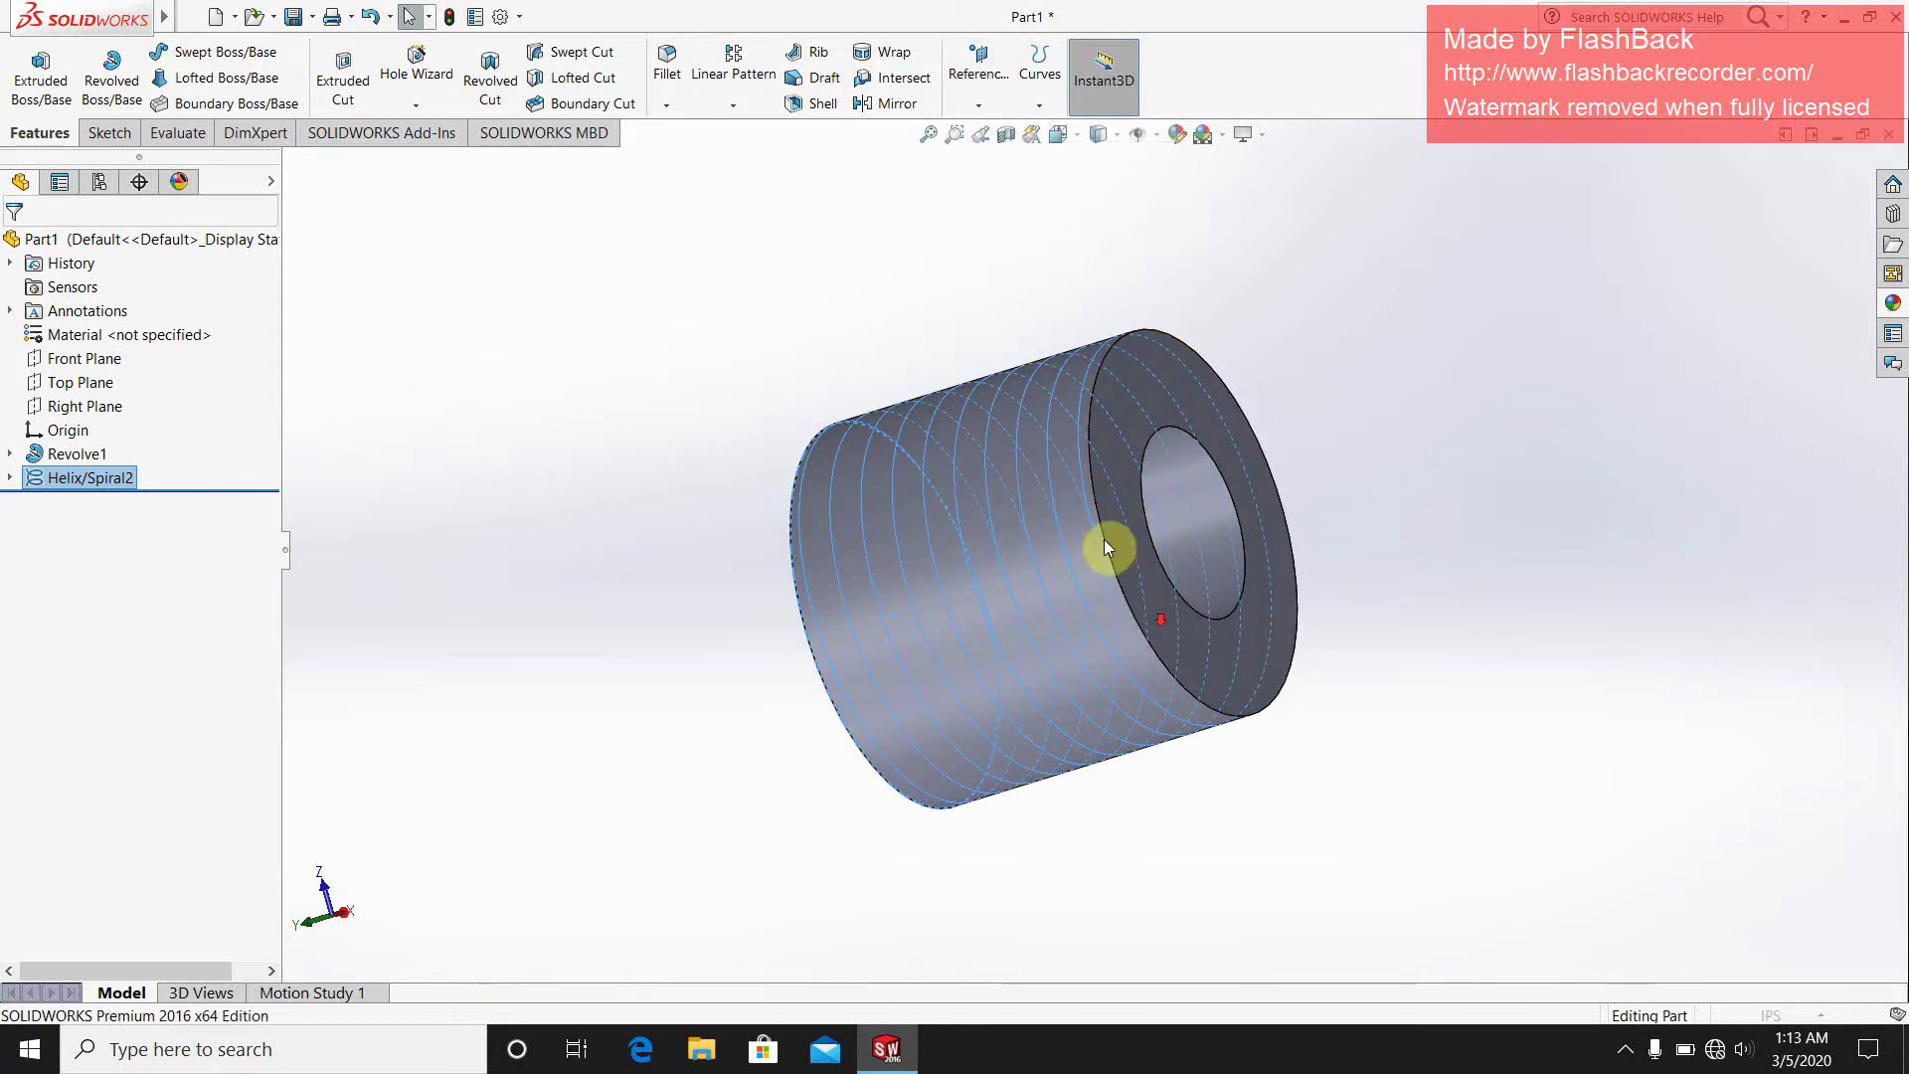
{"action": "scroll", "coordinate": [1140, 588], "scroll_direction": "down", "scroll_amount": 3}
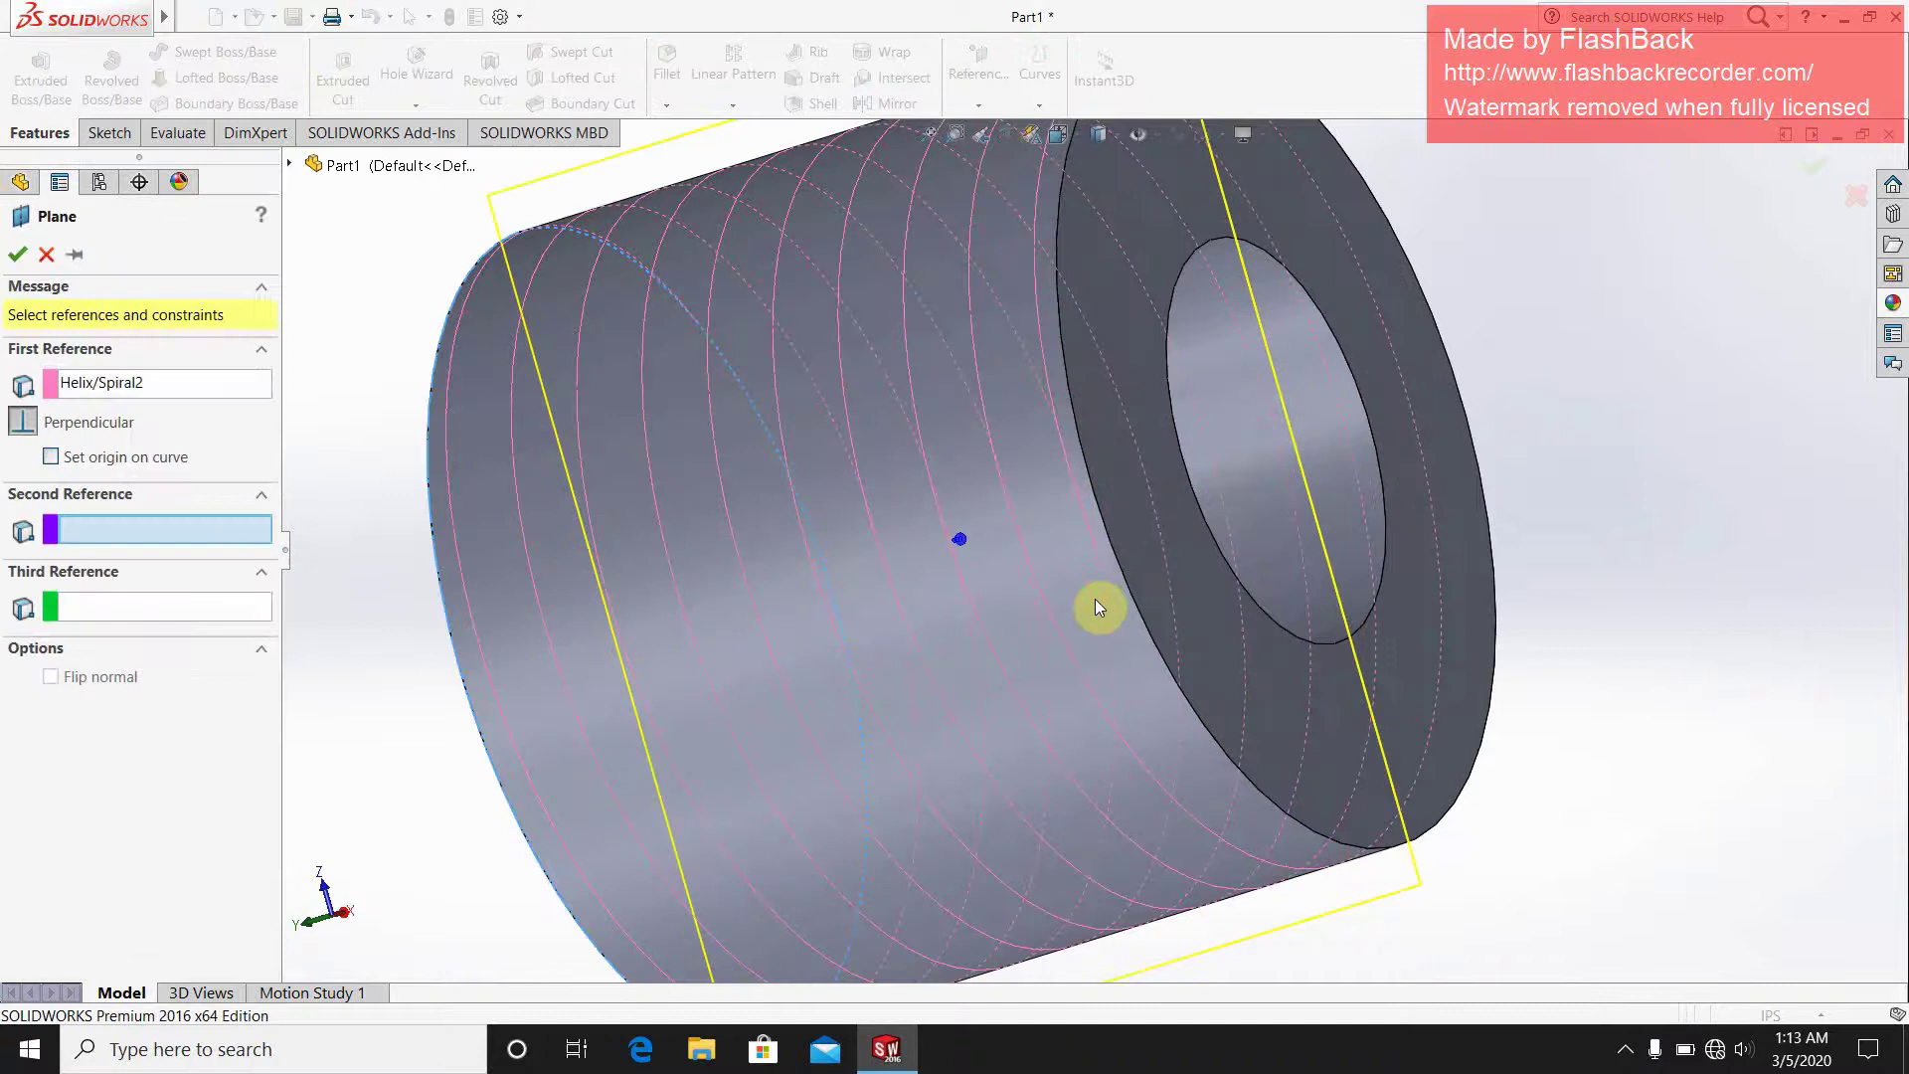
{"action": "left_click", "coordinate": [1094, 546]}
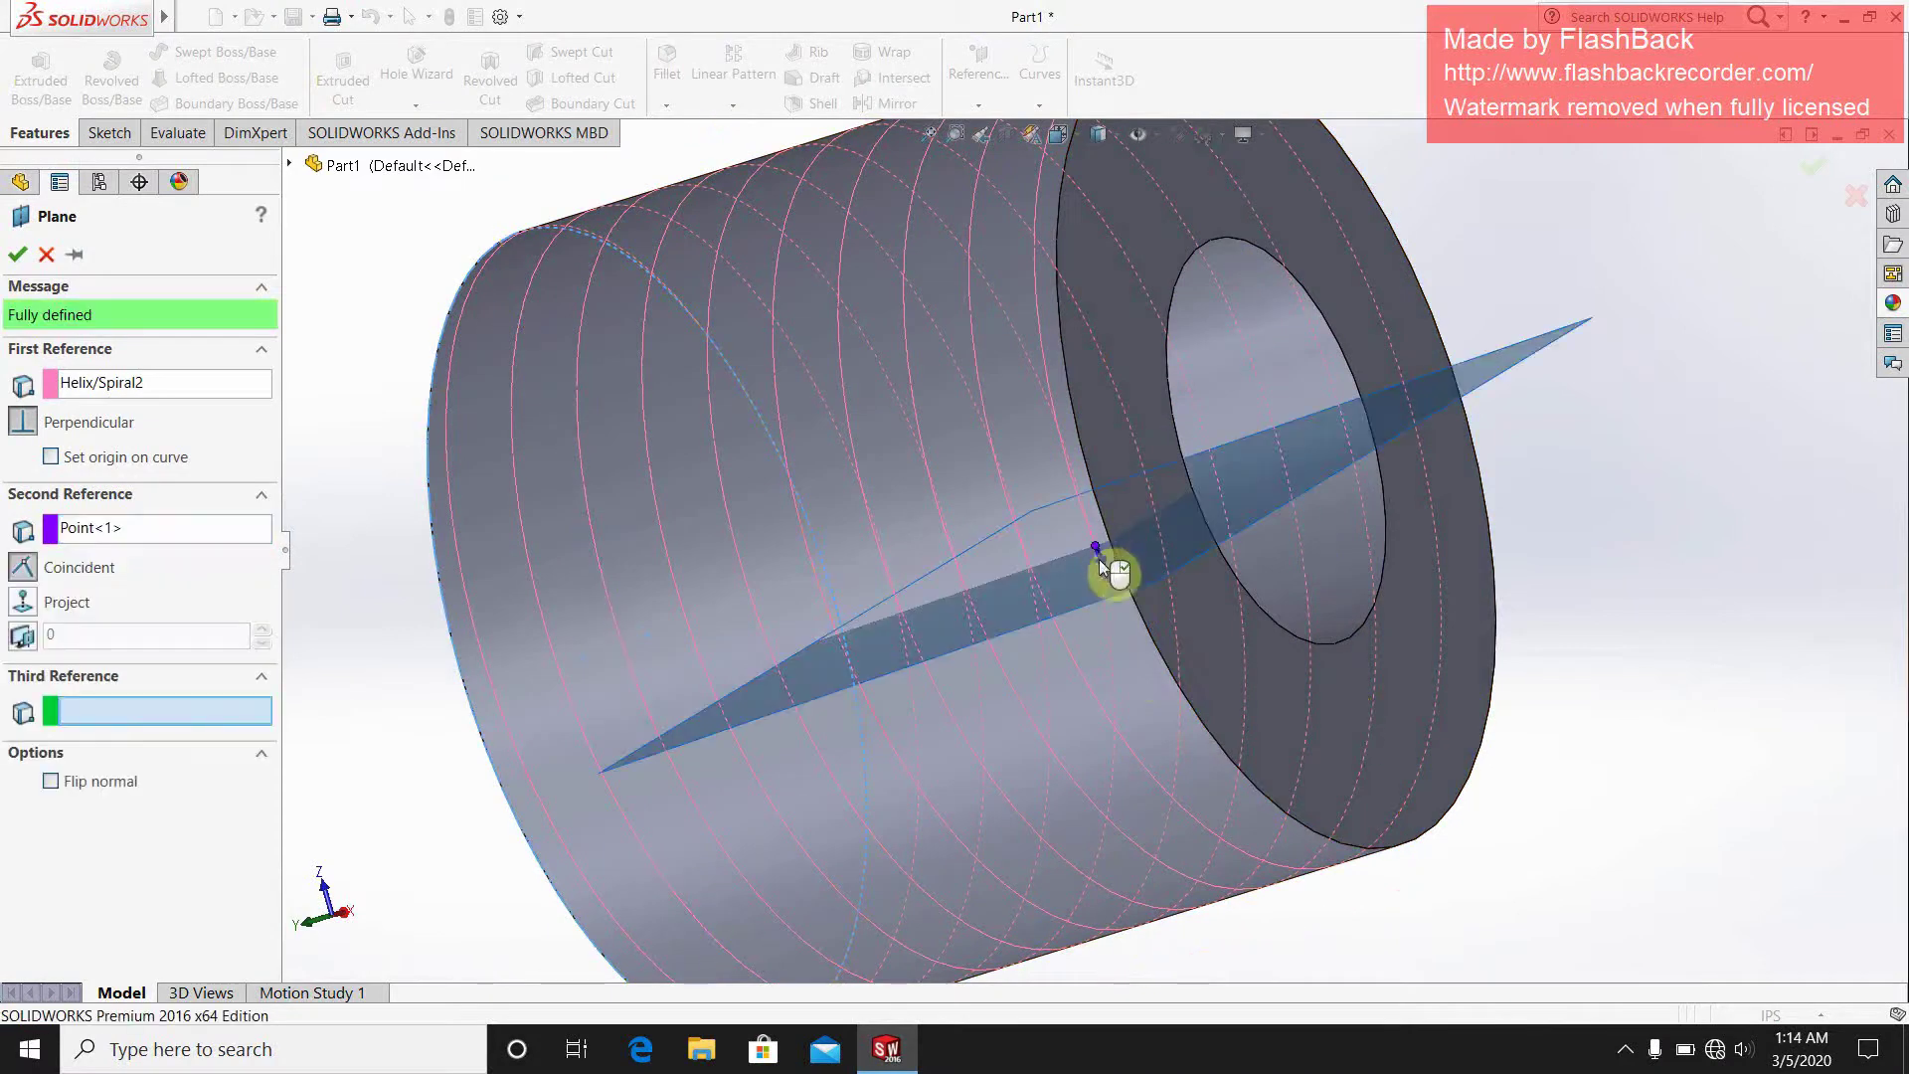
{"action": "left_click", "coordinate": [1043, 348]}
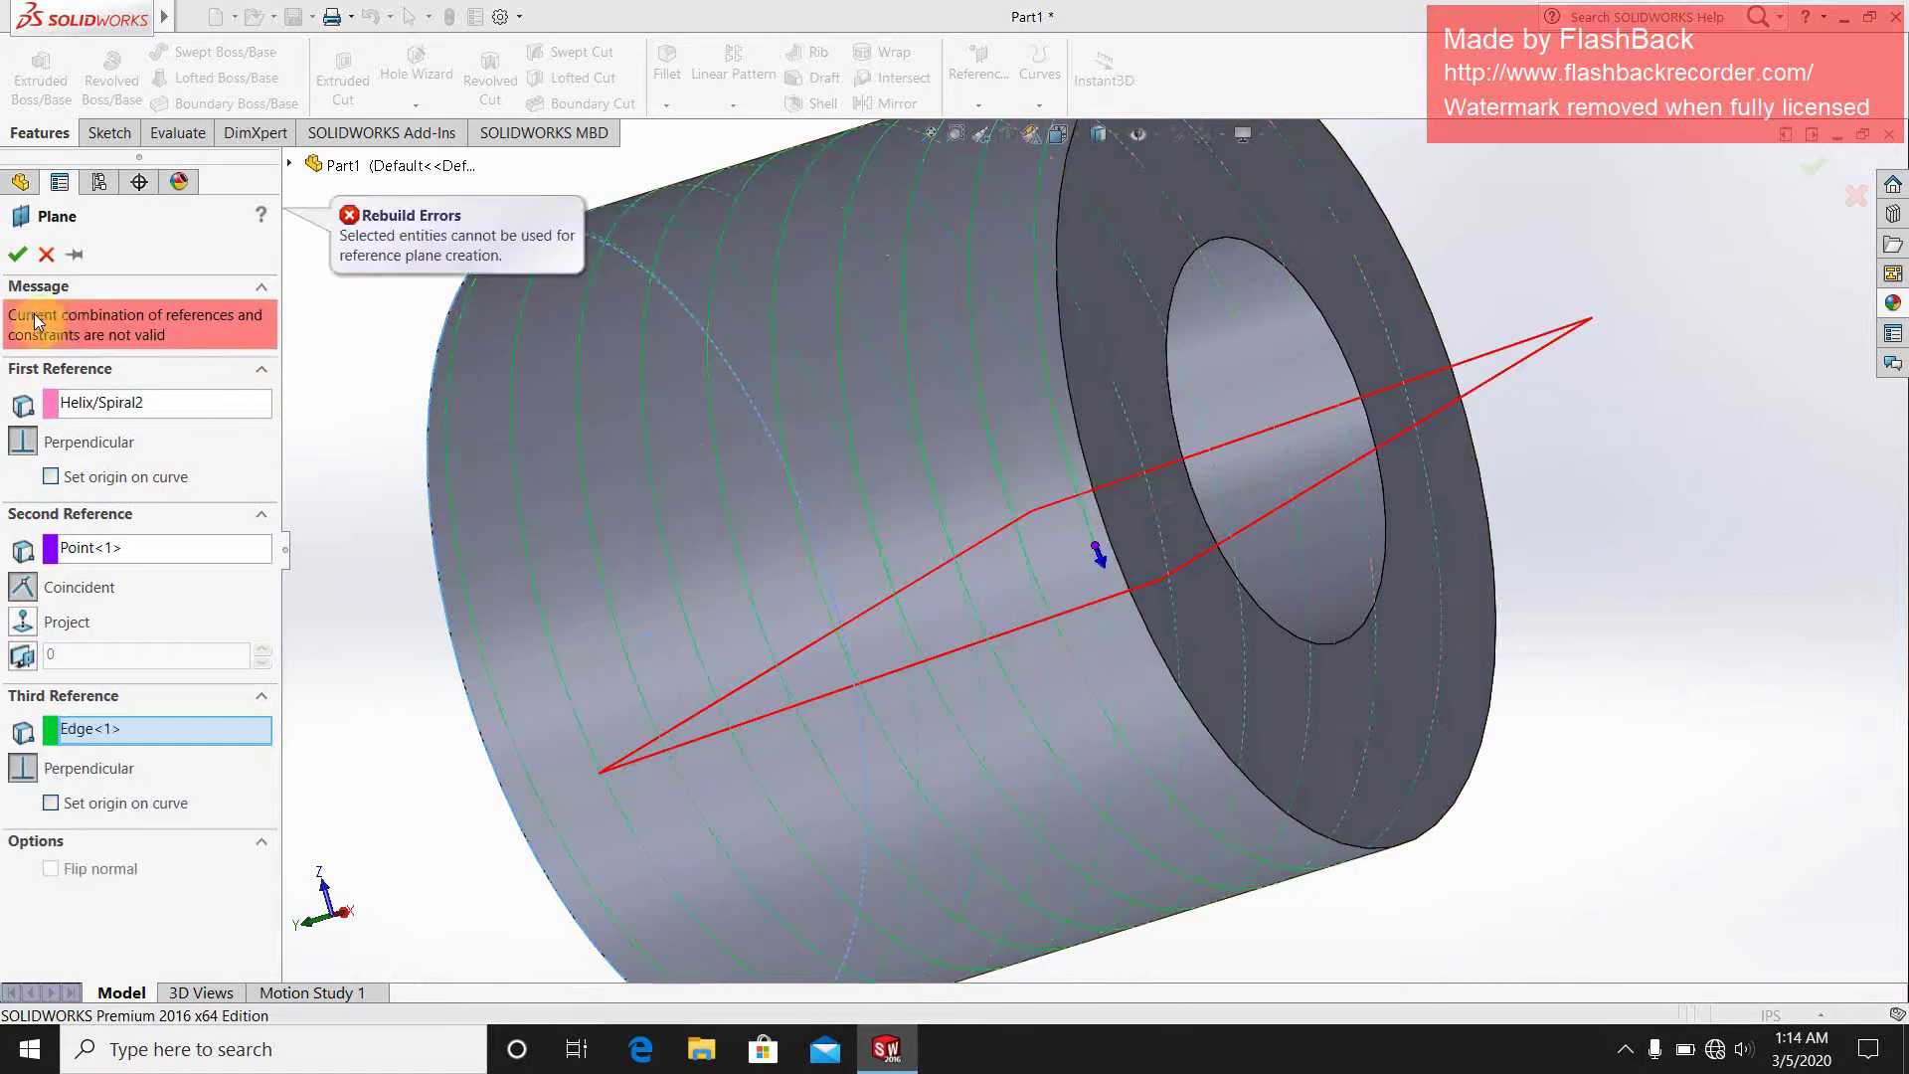
{"action": "left_click", "coordinate": [112, 731]}
{"action": "key", "text": "Delete"}
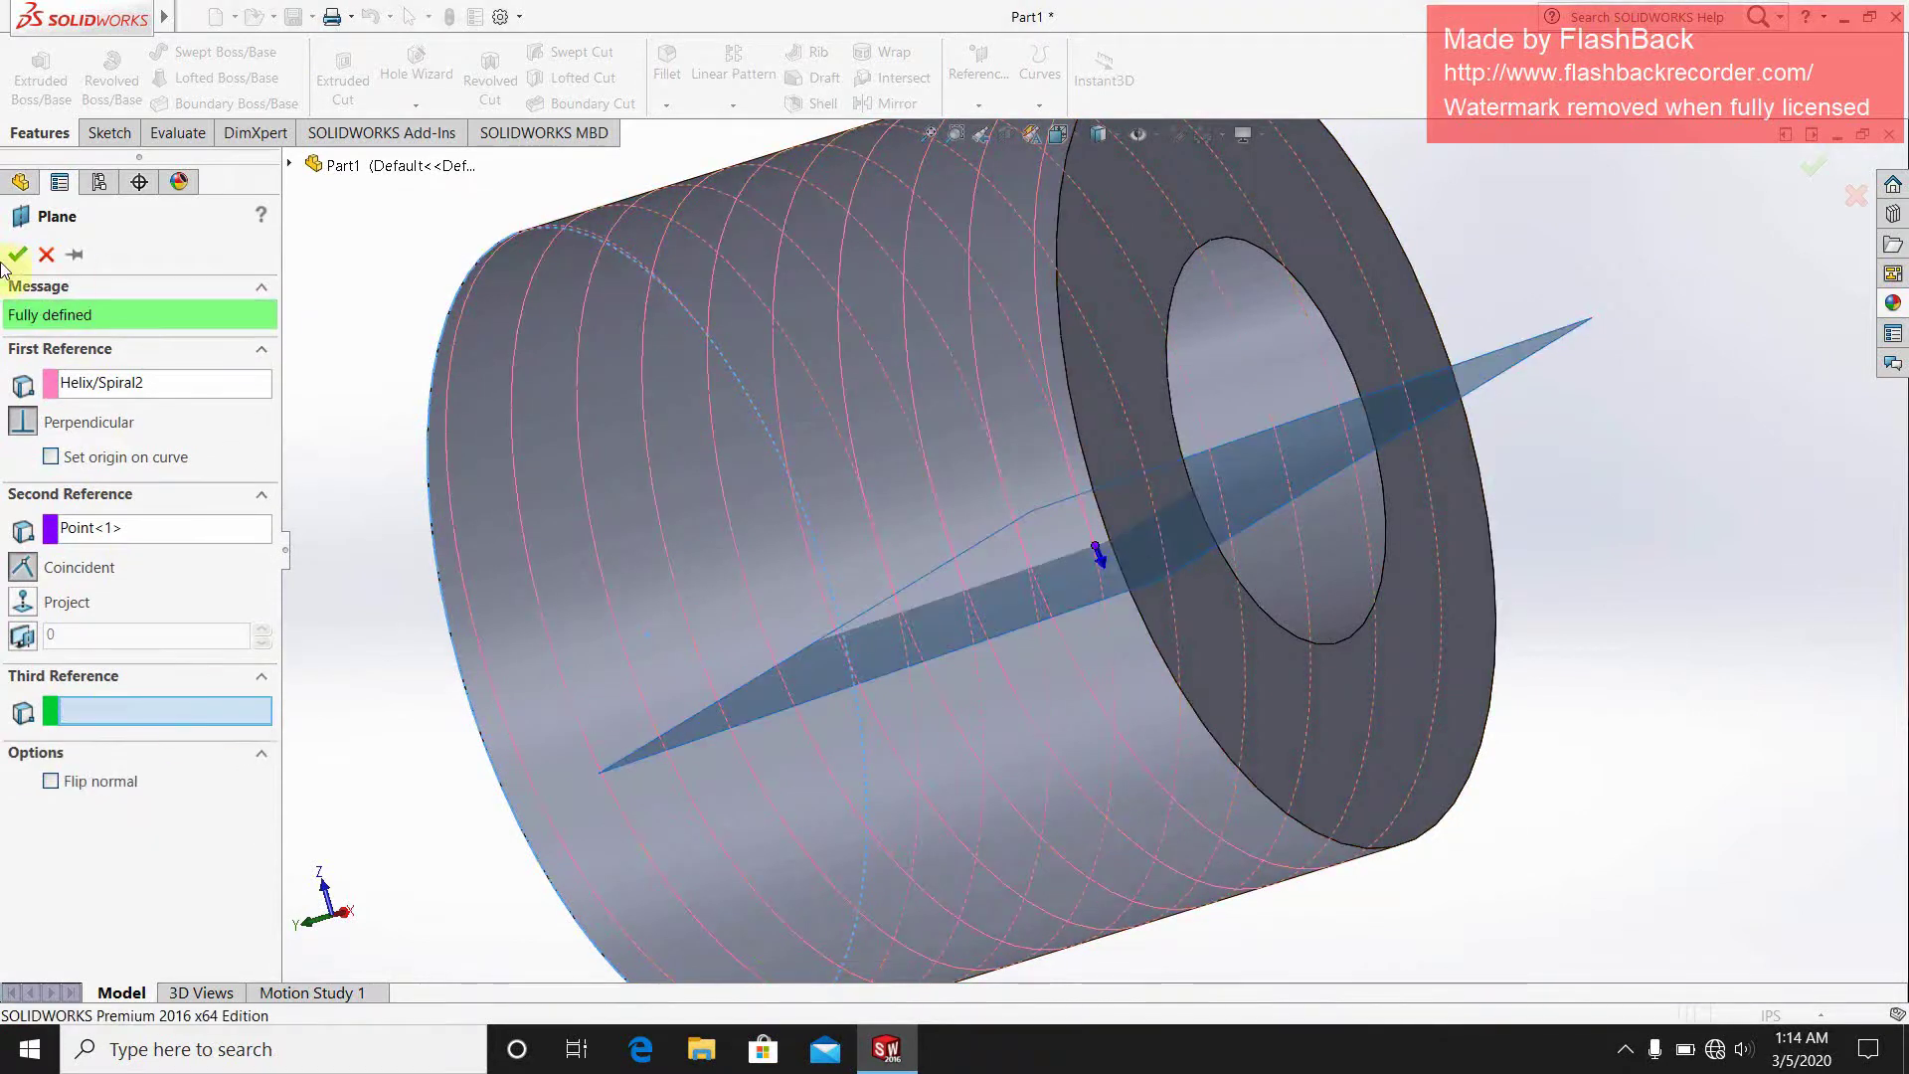
{"action": "left_click", "coordinate": [19, 254]}
- Start a sketch on the new reference plane at the lower end of the helix
{"action": "middle_click_drag", "start_coordinate": [1548, 644], "coordinate": [1337, 596]}
{"action": "middle_click_drag", "start_coordinate": [1151, 584], "coordinate": [852, 308]}
{"action": "left_click", "coordinate": [821, 286]}
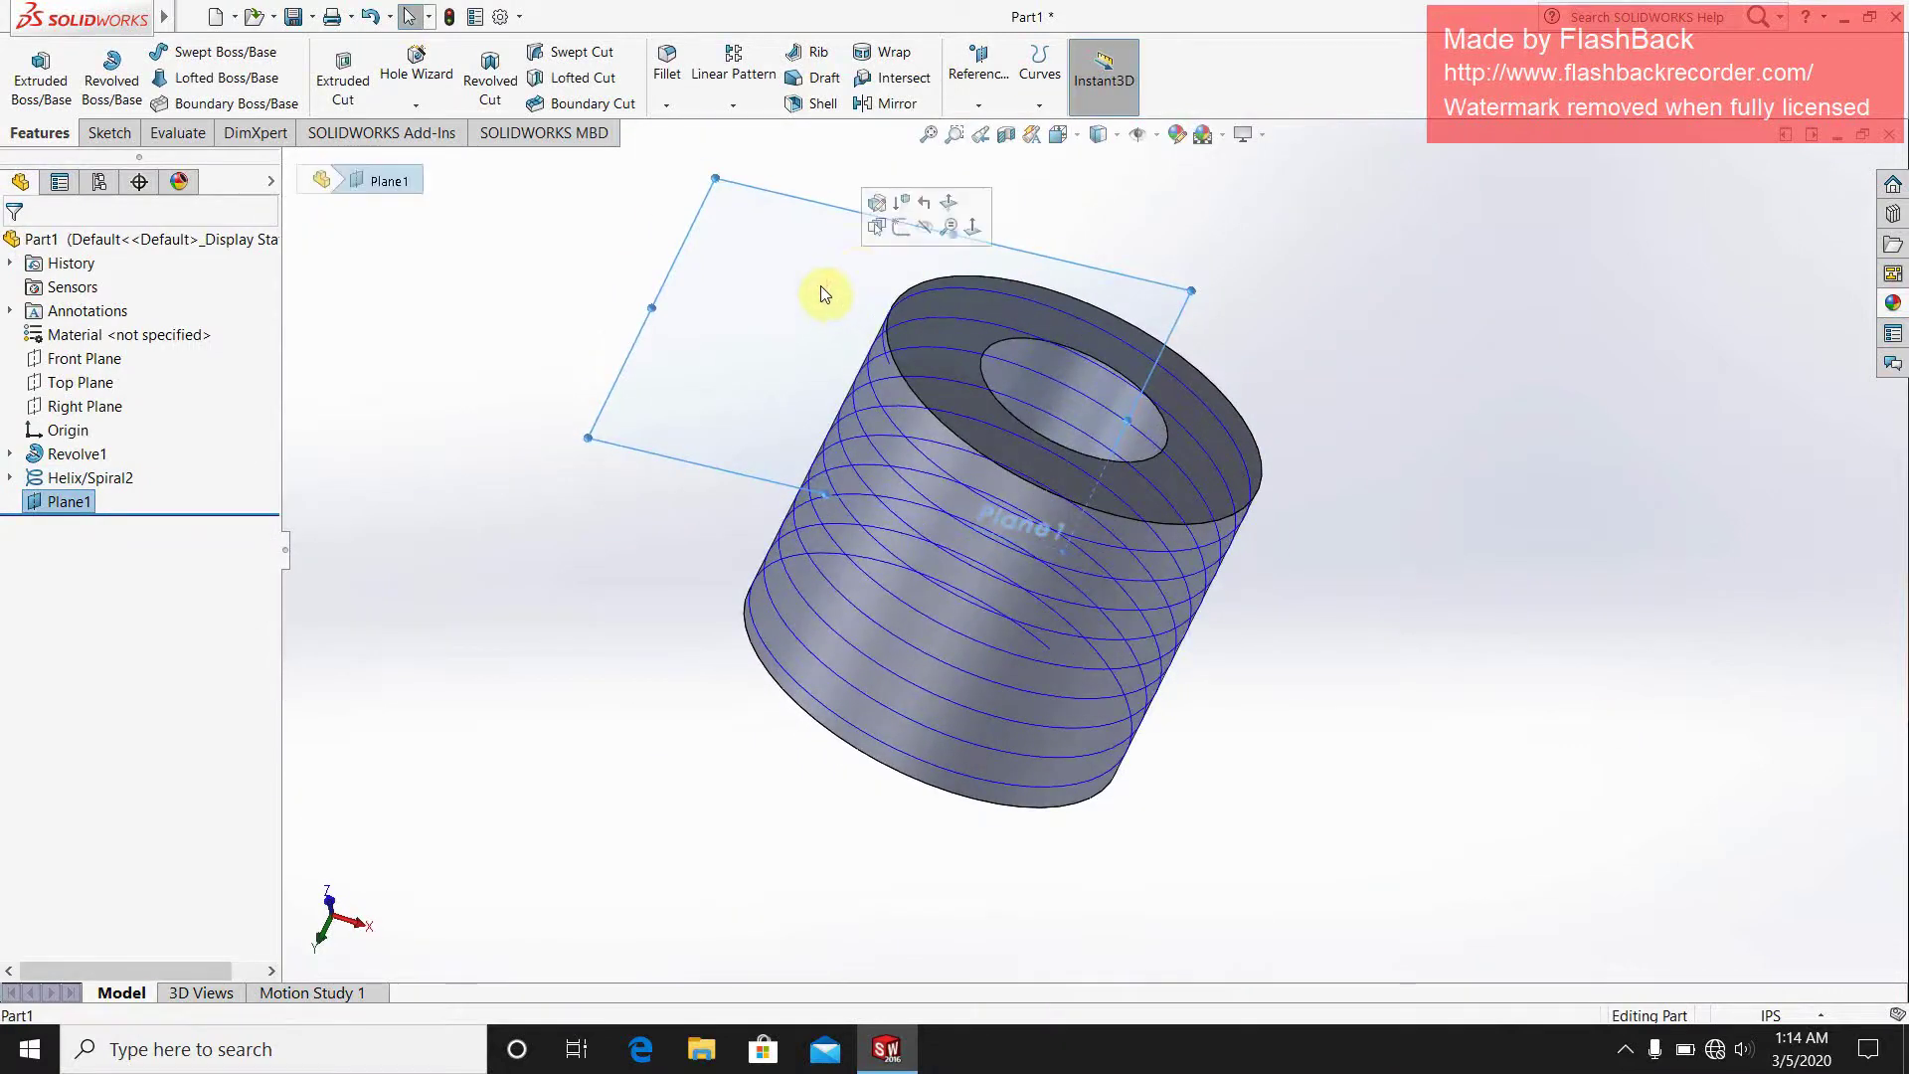
{"action": "left_click", "coordinate": [902, 228]}
{"action": "scroll", "coordinate": [885, 478], "scroll_direction": "down", "scroll_amount": 5}
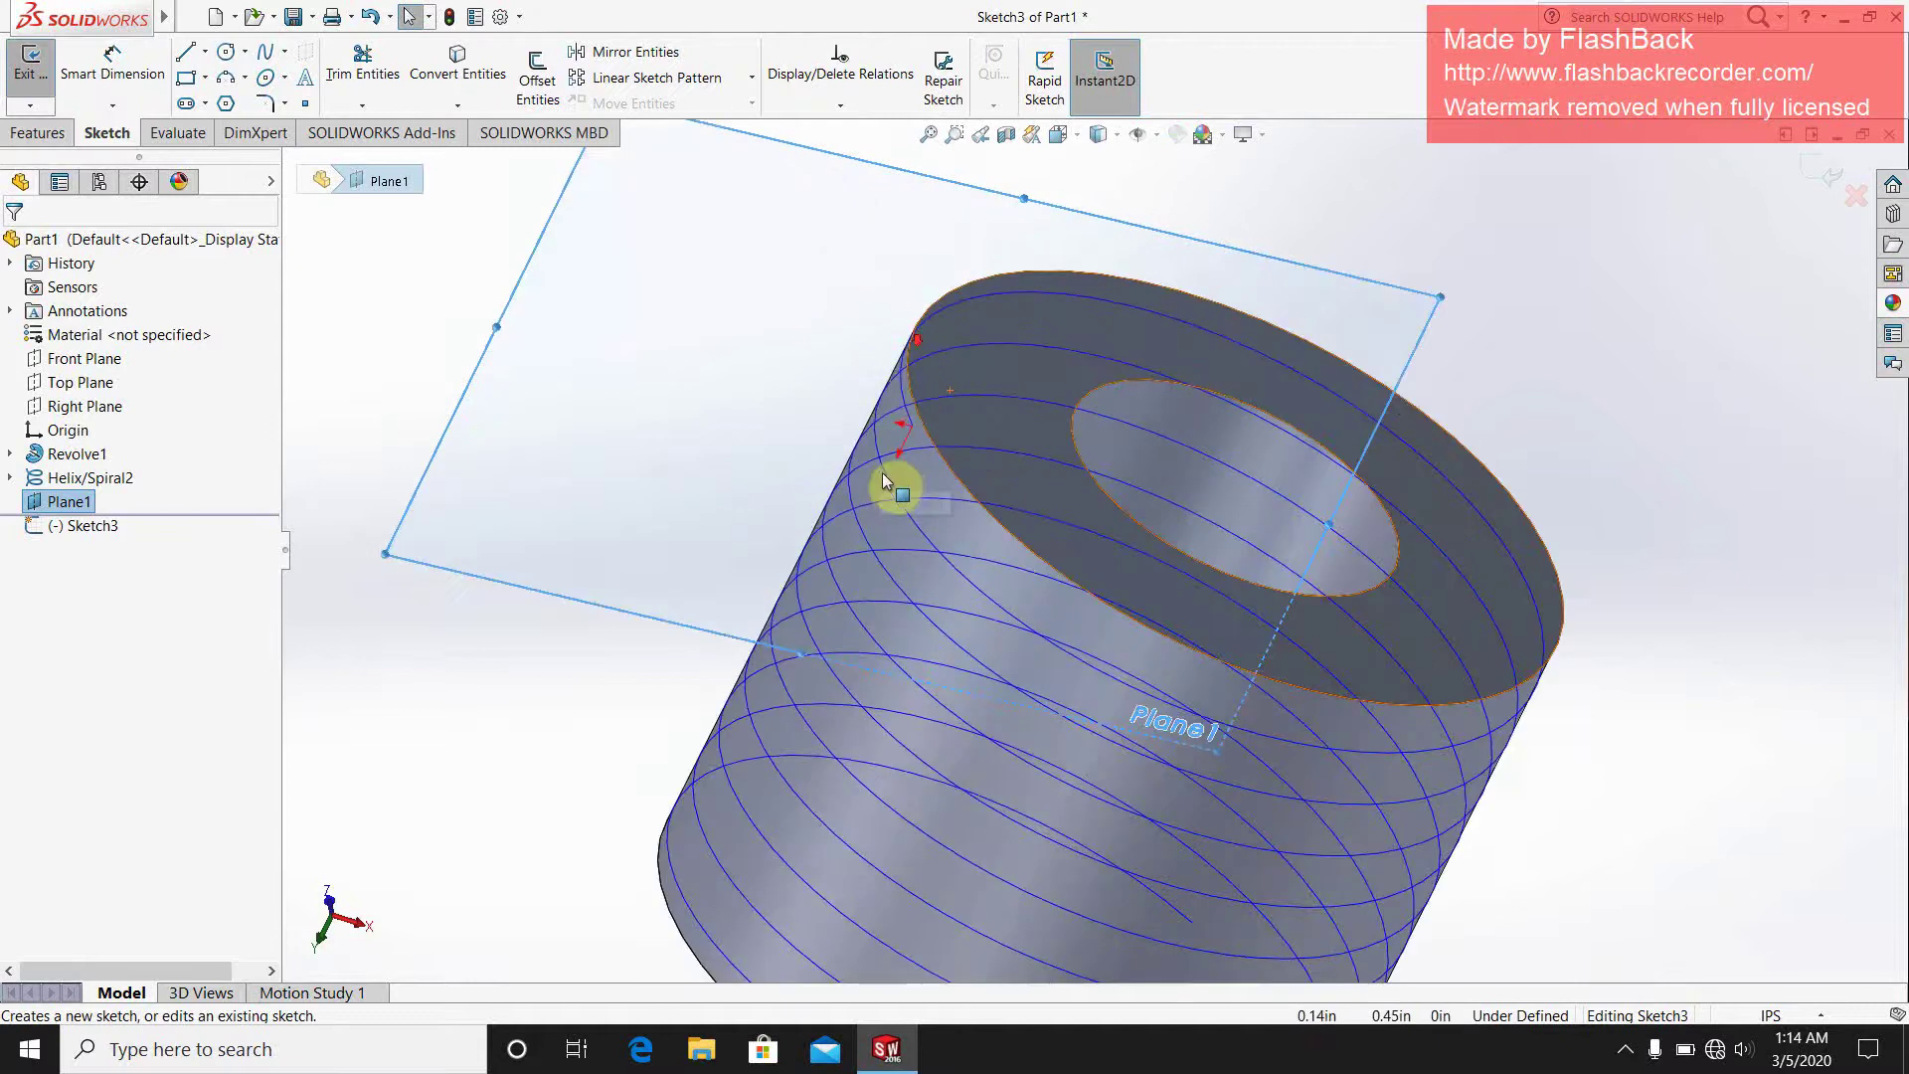
{"action": "scroll", "coordinate": [1185, 469], "scroll_direction": "up", "scroll_amount": 5}
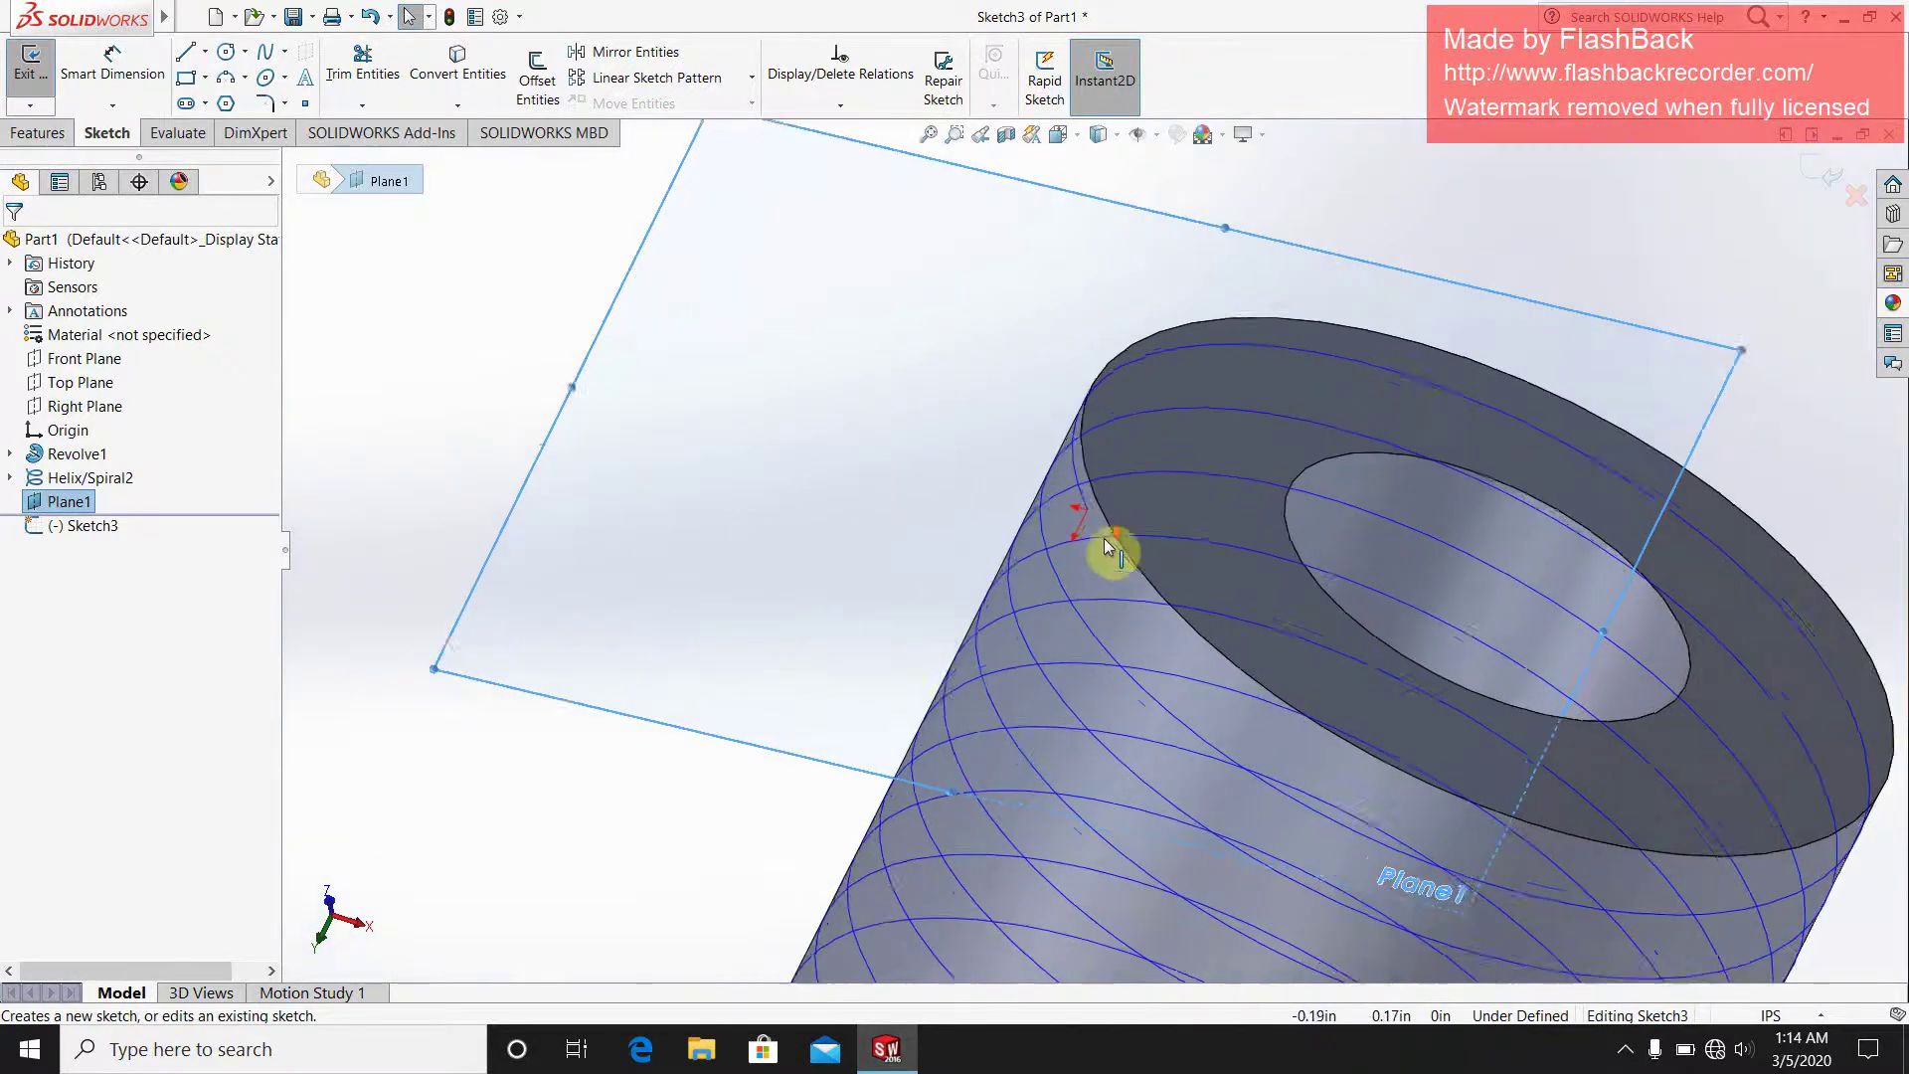
{"action": "scroll", "coordinate": [1087, 363], "scroll_direction": "down", "scroll_amount": 2}
- Orient the view normal to the Front Plane and flip it to look from the back
{"action": "left_click", "coordinate": [1056, 134]}
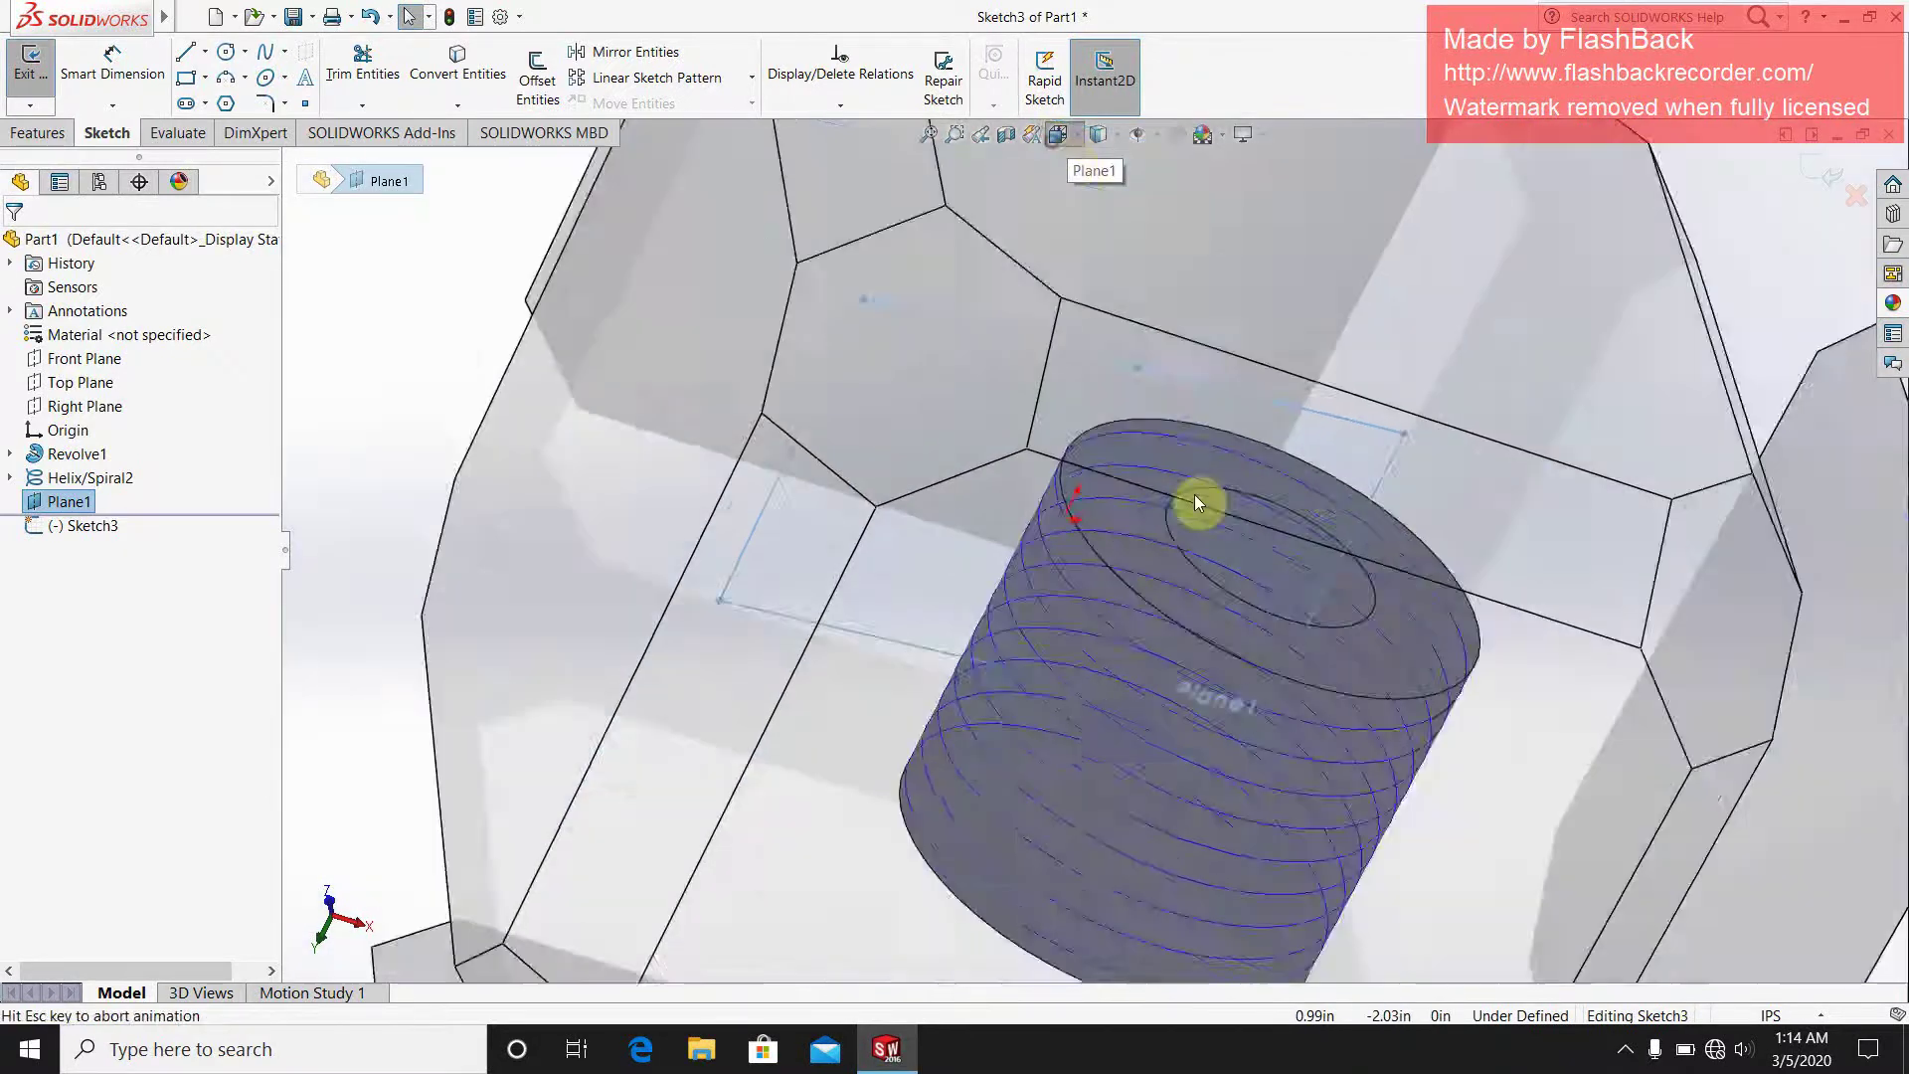
{"action": "left_click", "coordinate": [1107, 746]}
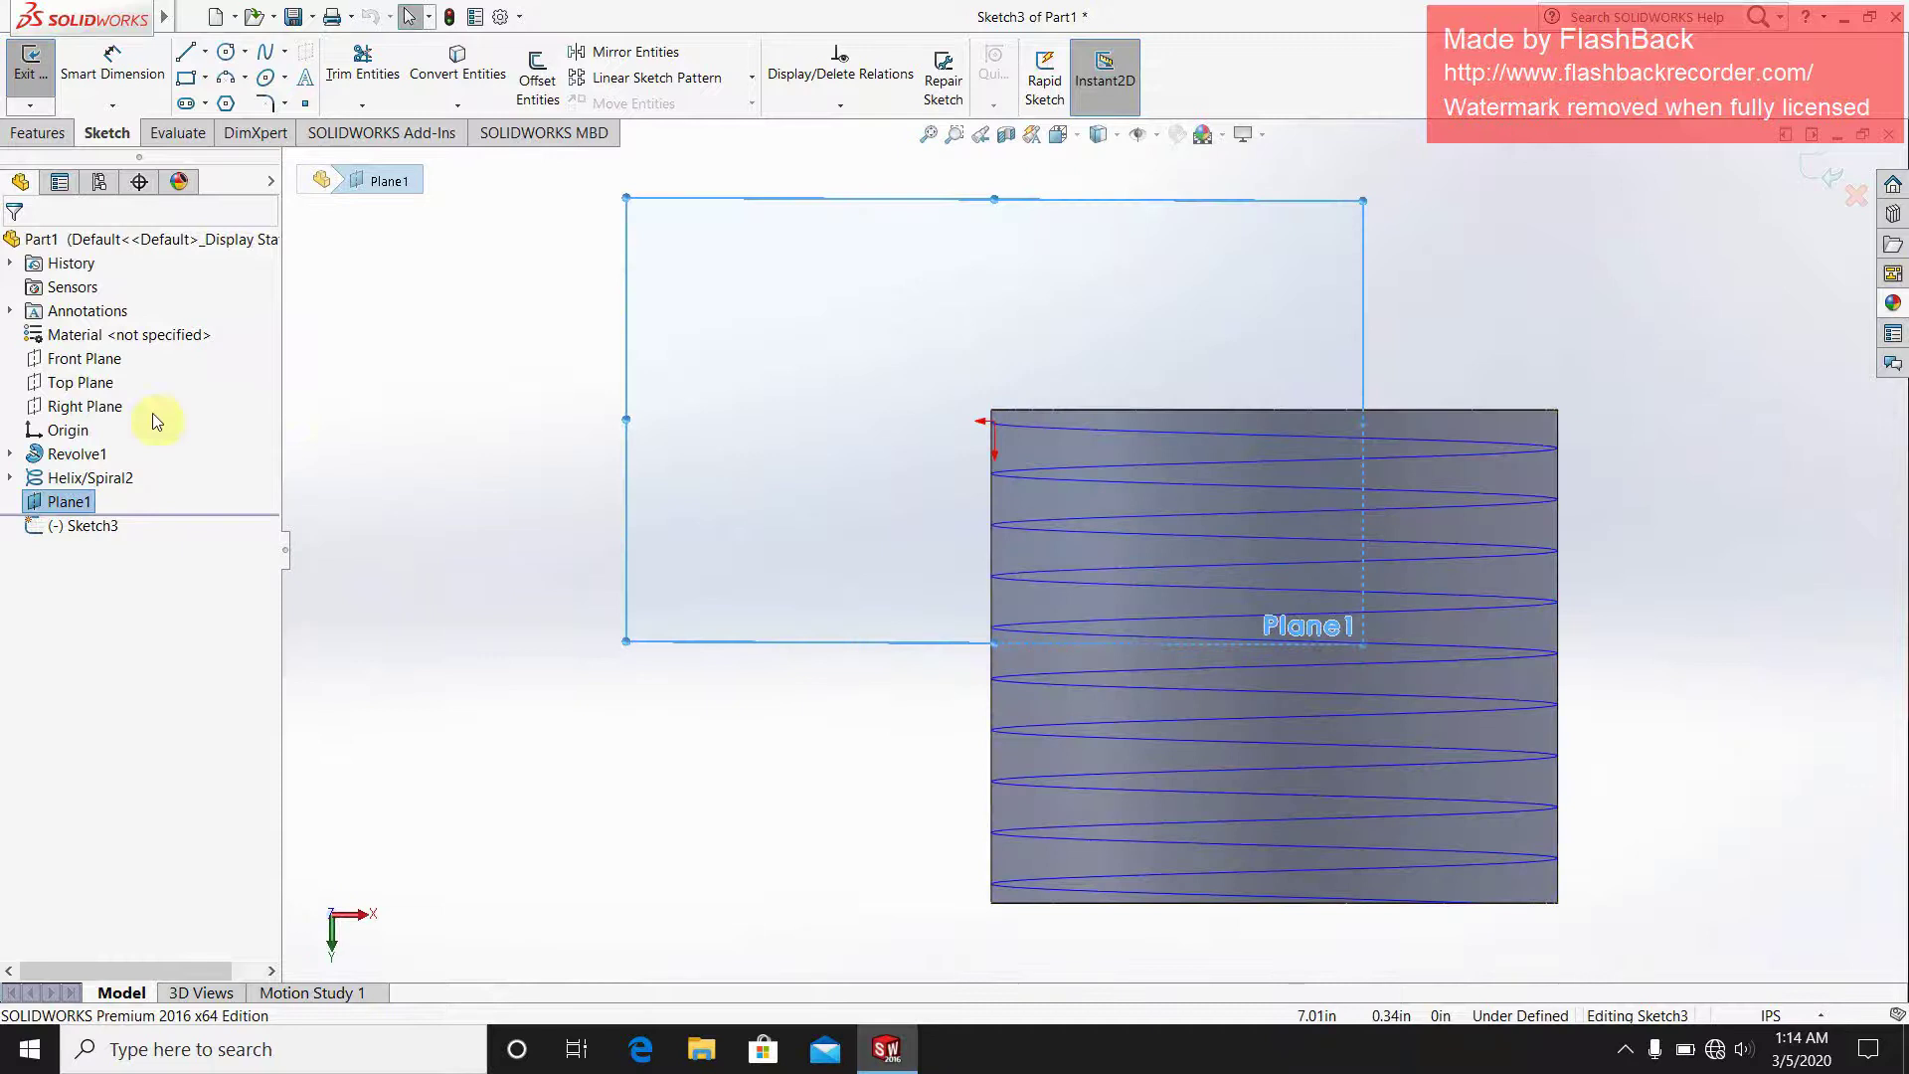
{"action": "right_click", "coordinate": [107, 361]}
{"action": "left_click", "coordinate": [197, 338]}
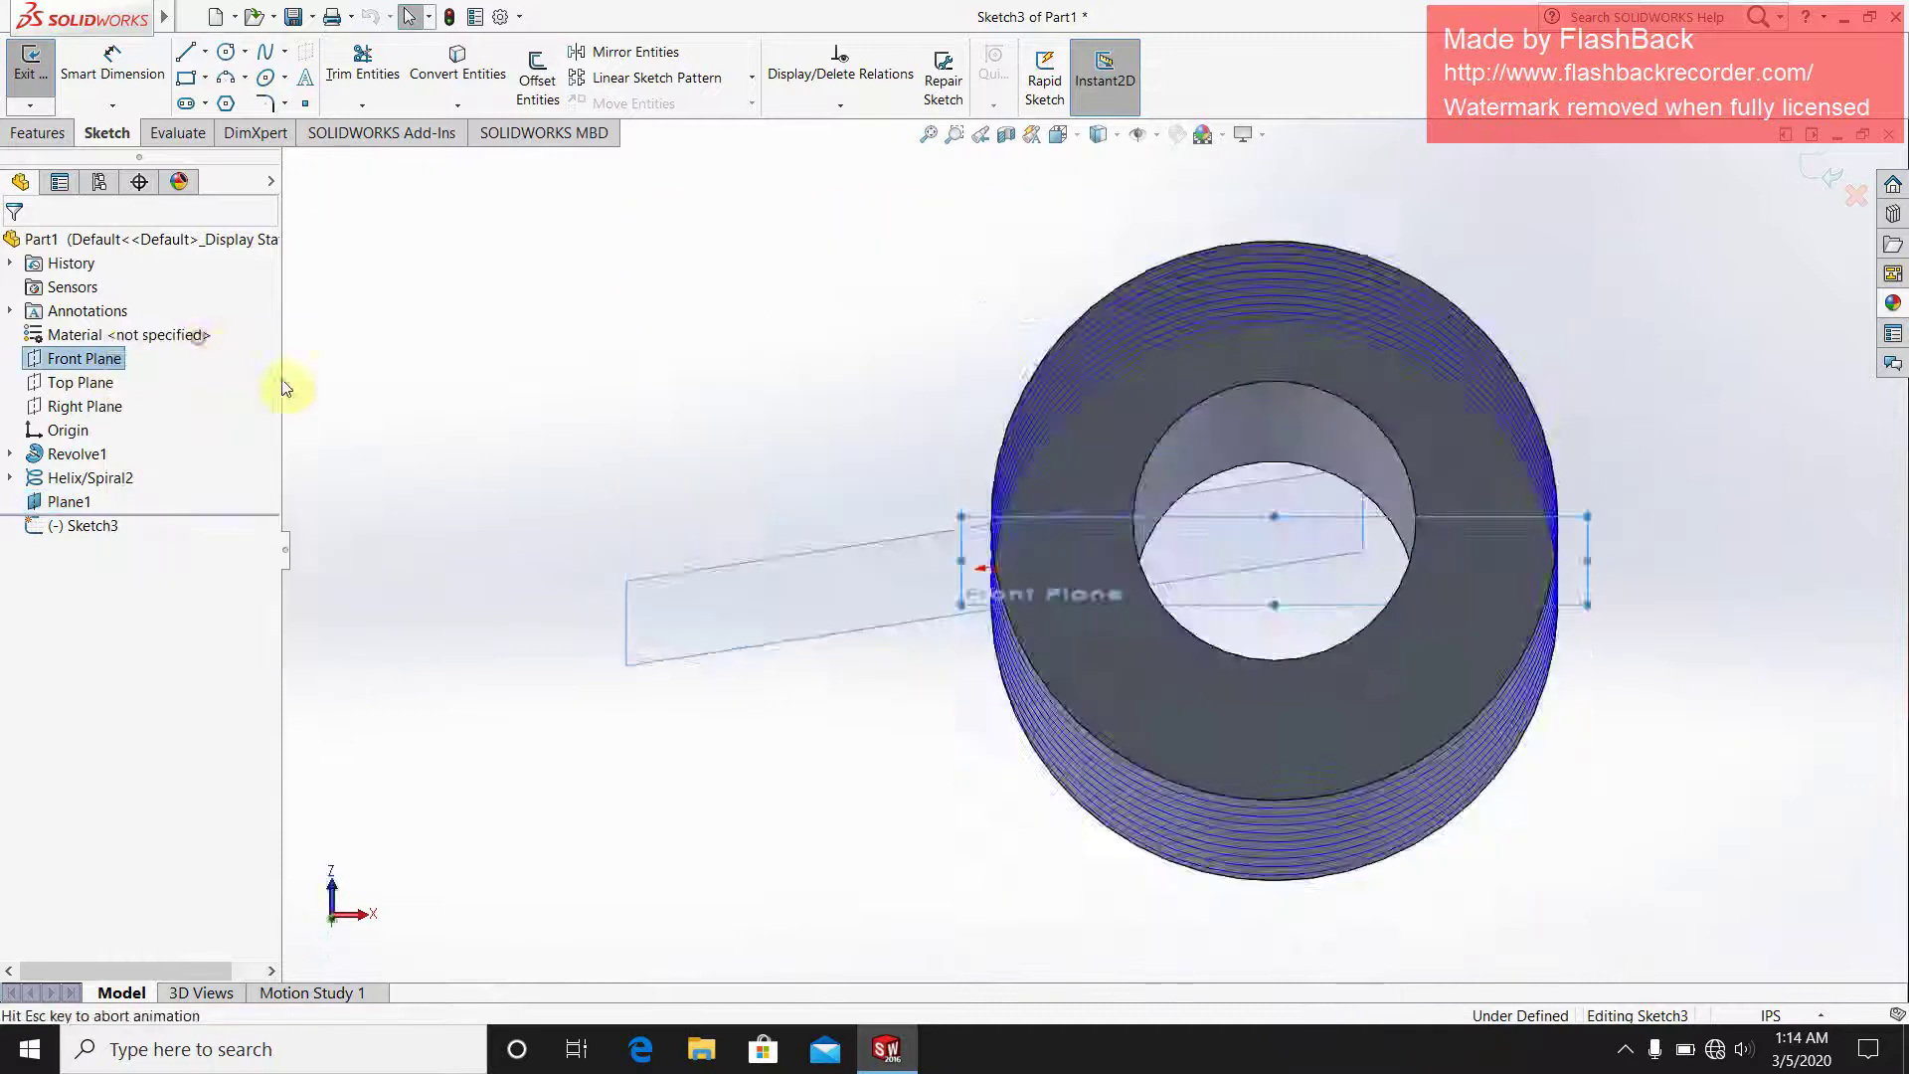
{"action": "right_click", "coordinate": [86, 360]}
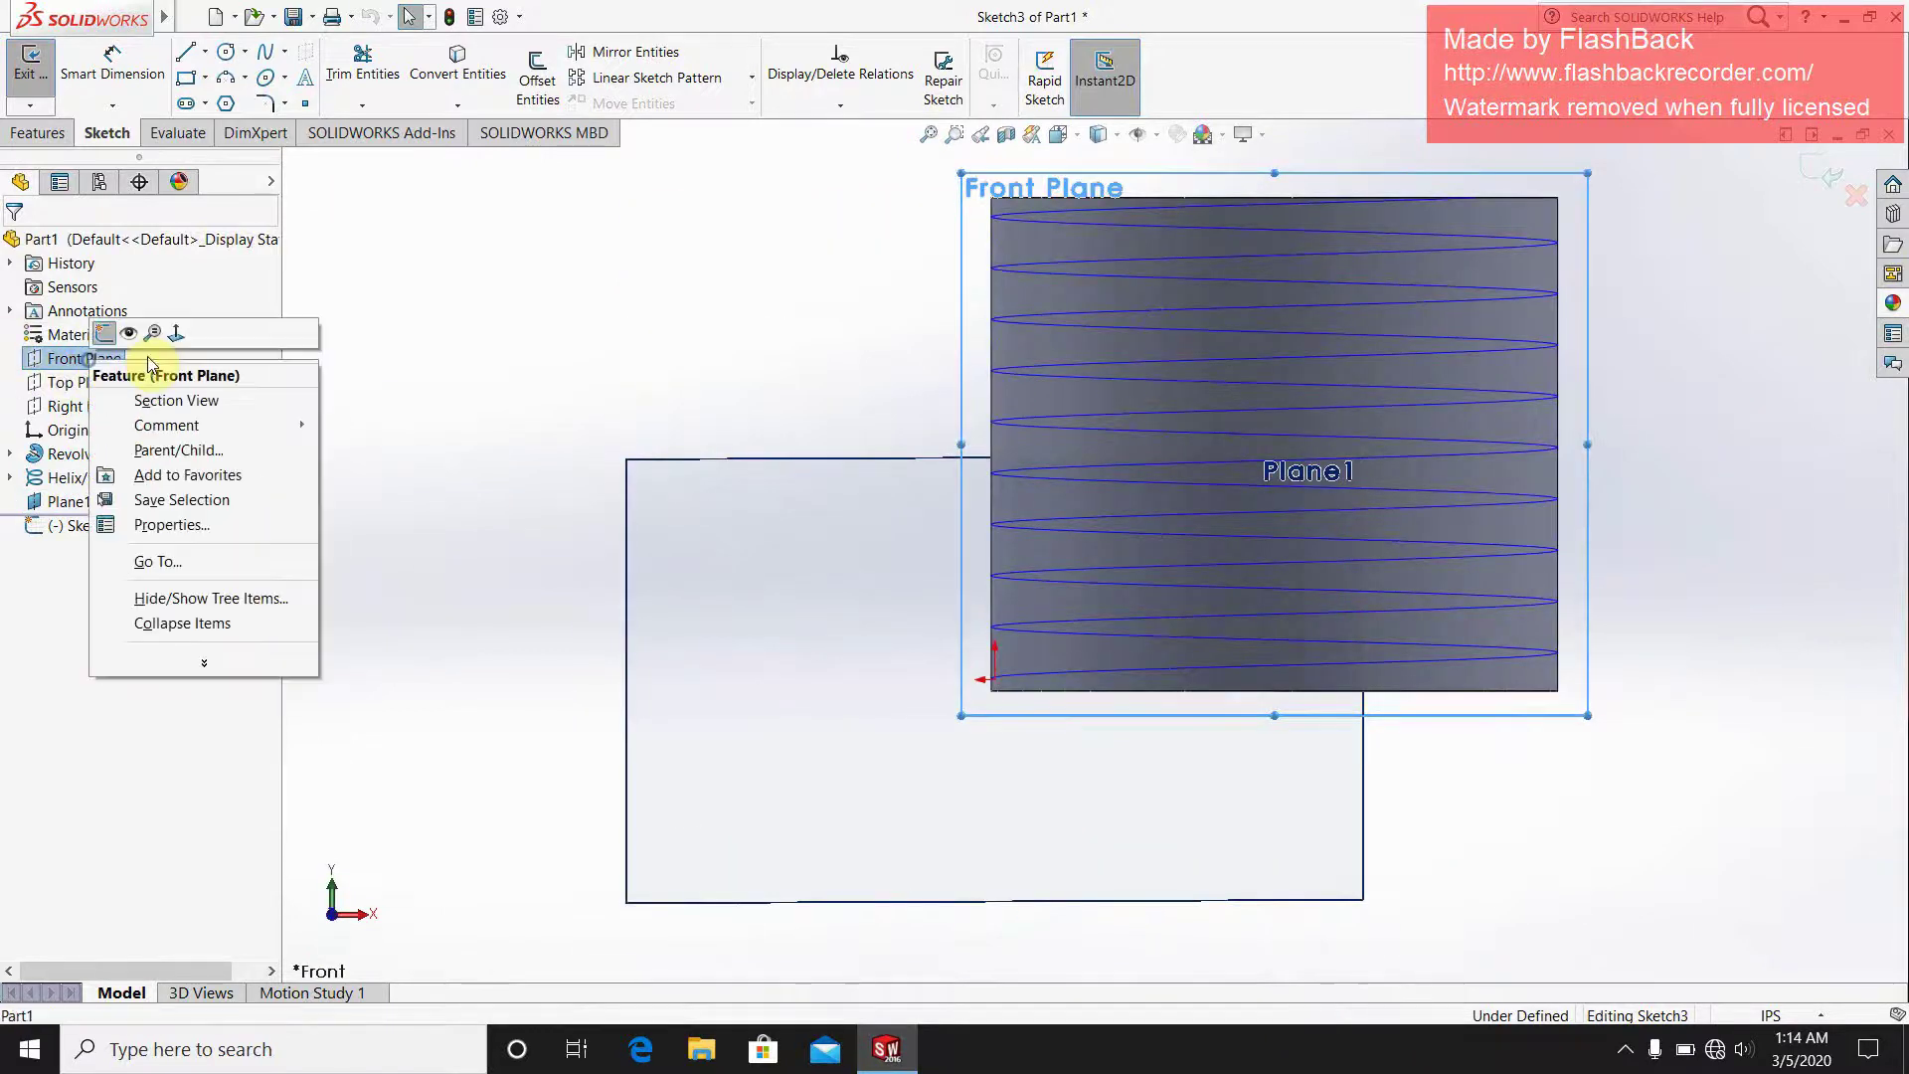
{"action": "left_click", "coordinate": [174, 341]}
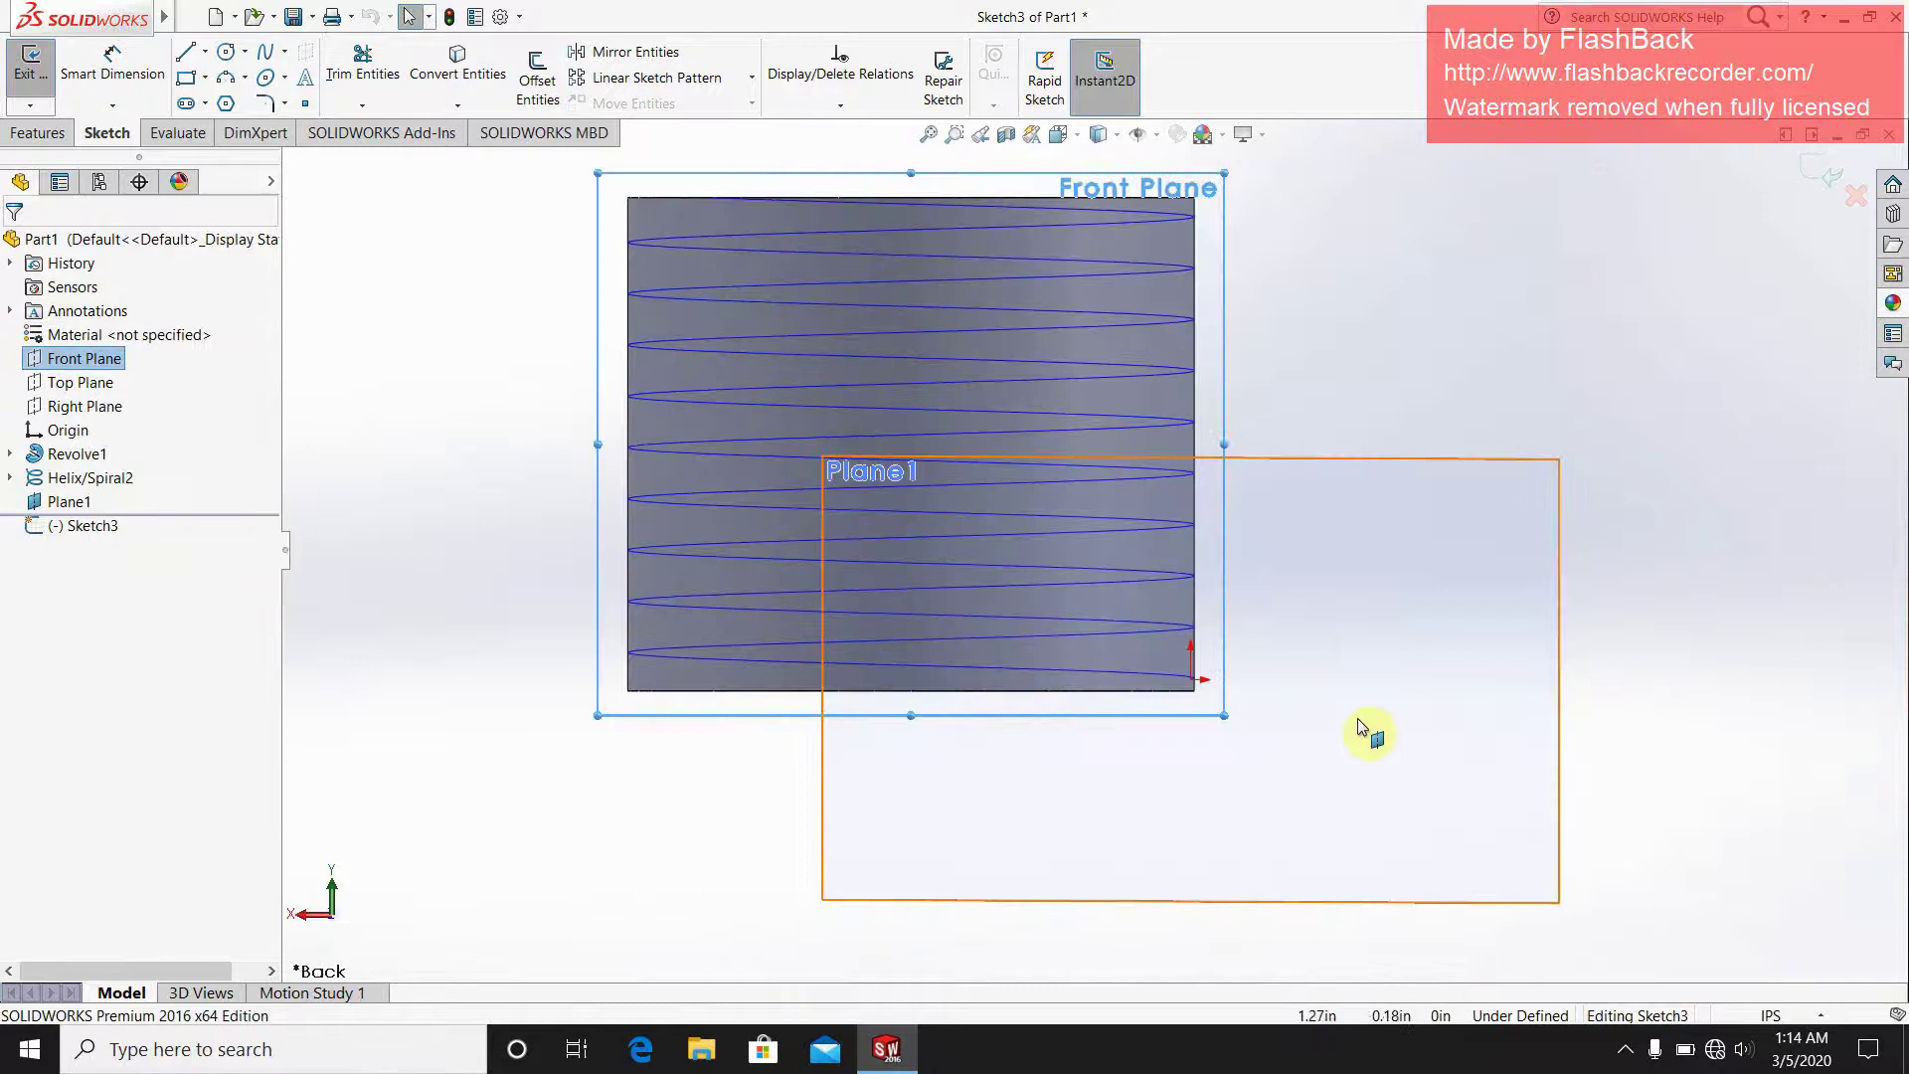
- Sketch a horizontal line about 0.08 in long outward from the helix's lower end, plus a slanted line from its tip back up to the cylinder edge
{"action": "left_click", "coordinate": [1662, 597]}
{"action": "scroll", "coordinate": [1270, 716], "scroll_direction": "down", "scroll_amount": 3}
{"action": "middle_click_drag", "start_coordinate": [1249, 703], "coordinate": [1143, 737]}
{"action": "scroll", "coordinate": [1130, 566], "scroll_direction": "down", "scroll_amount": 6}
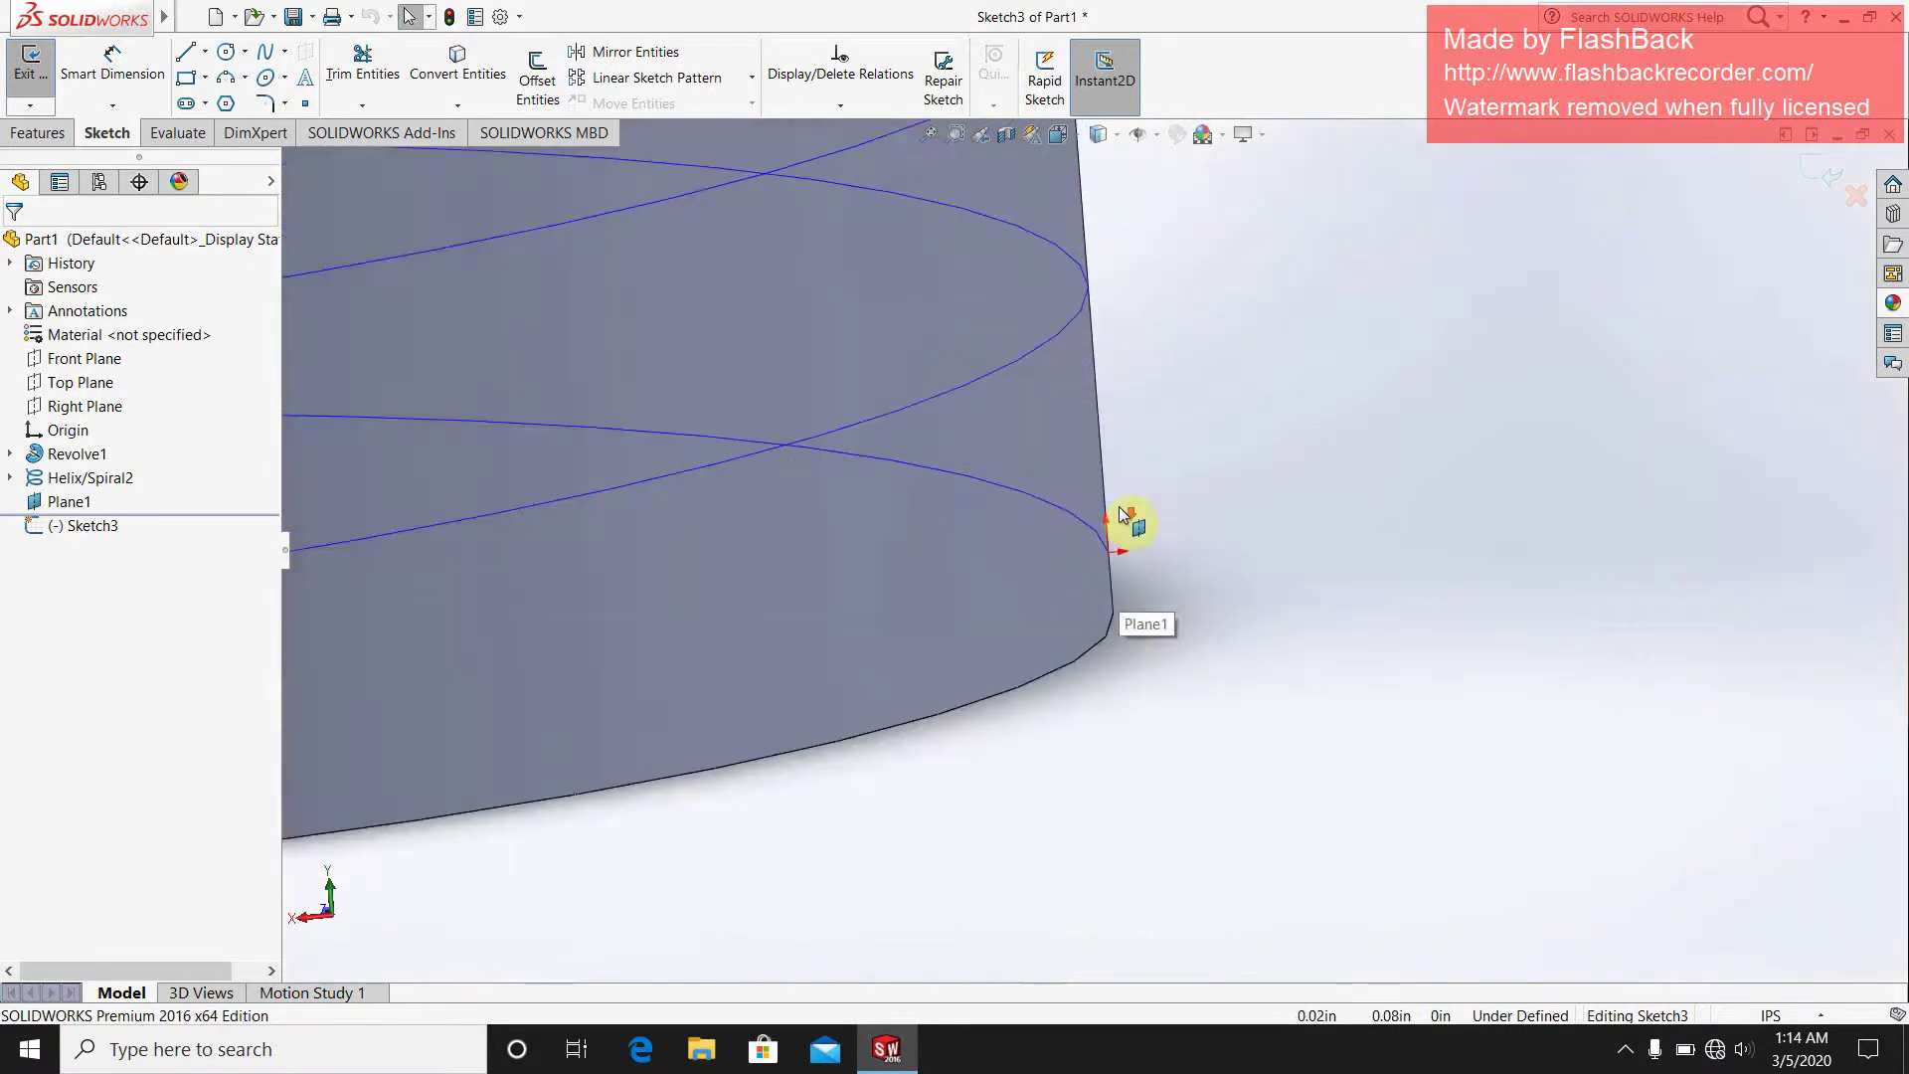
{"action": "left_click", "coordinate": [185, 52]}
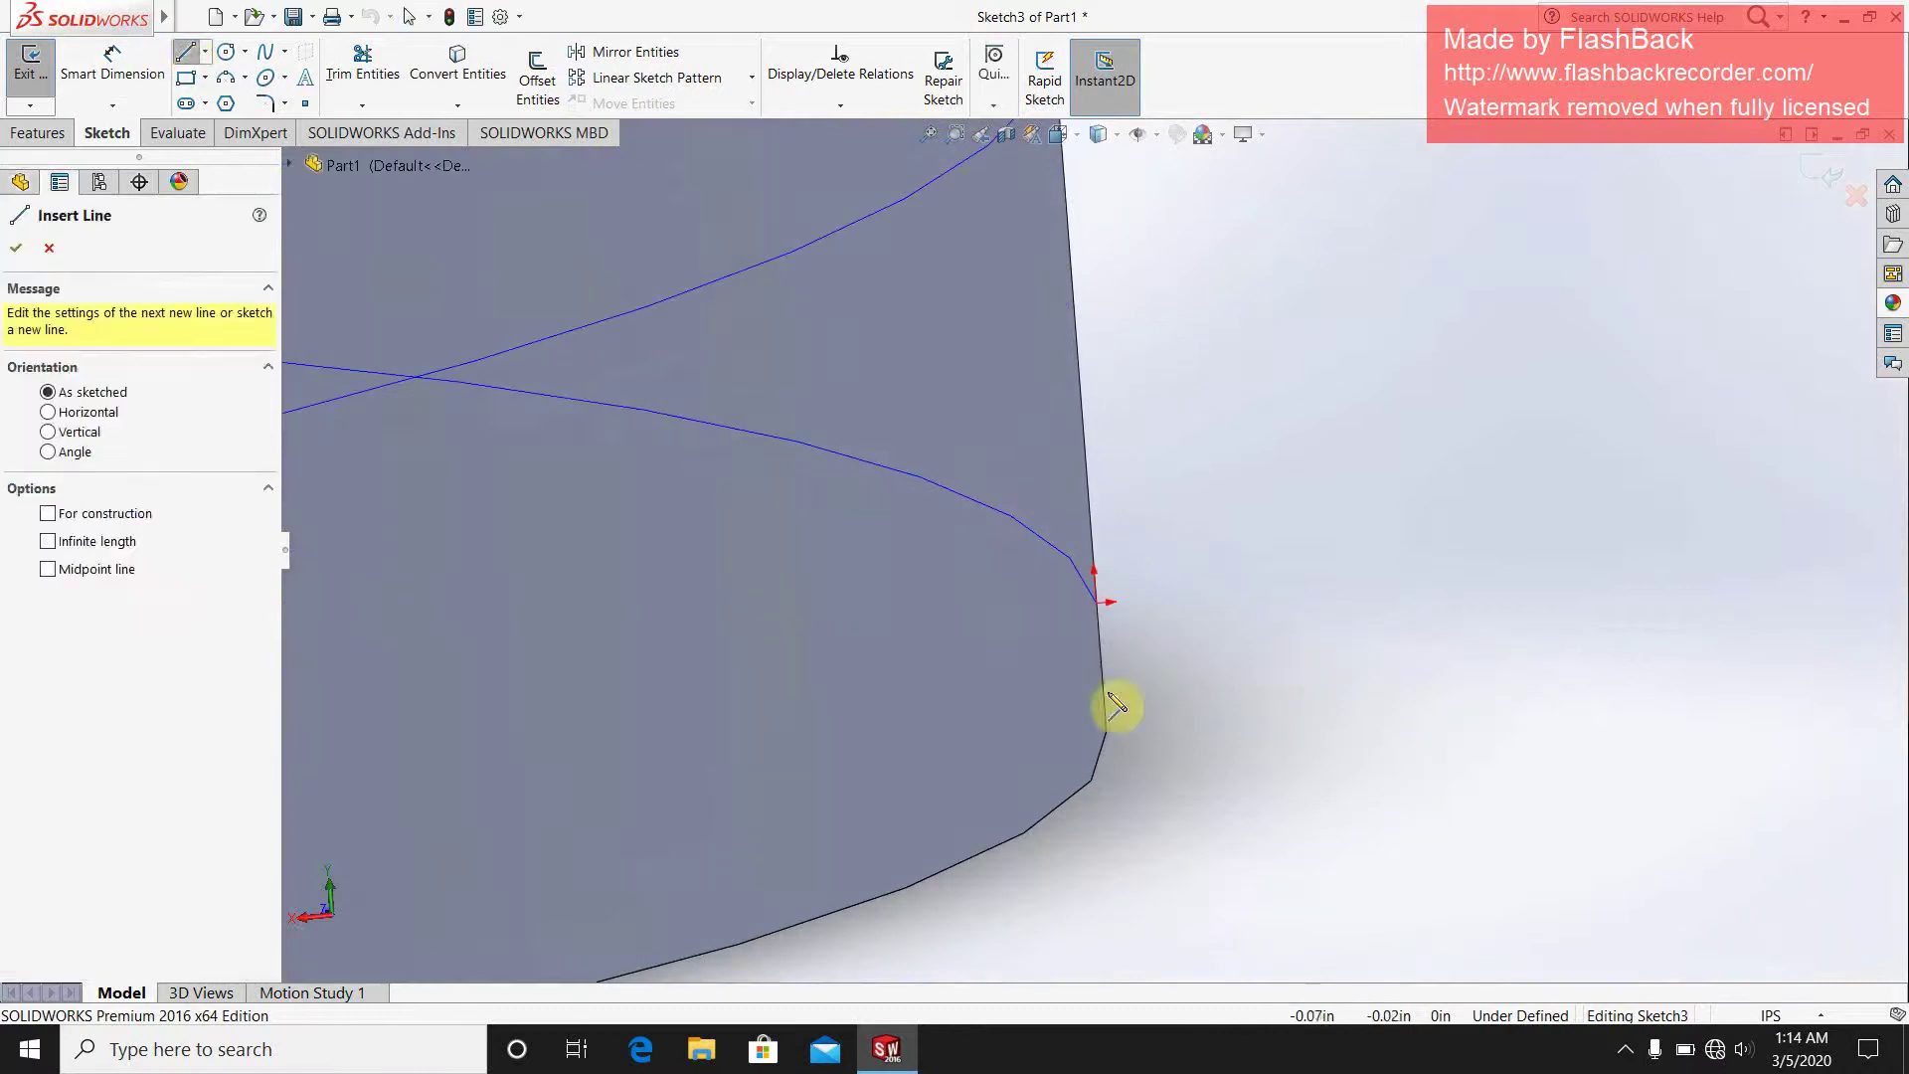
{"action": "left_click", "coordinate": [1097, 604]}
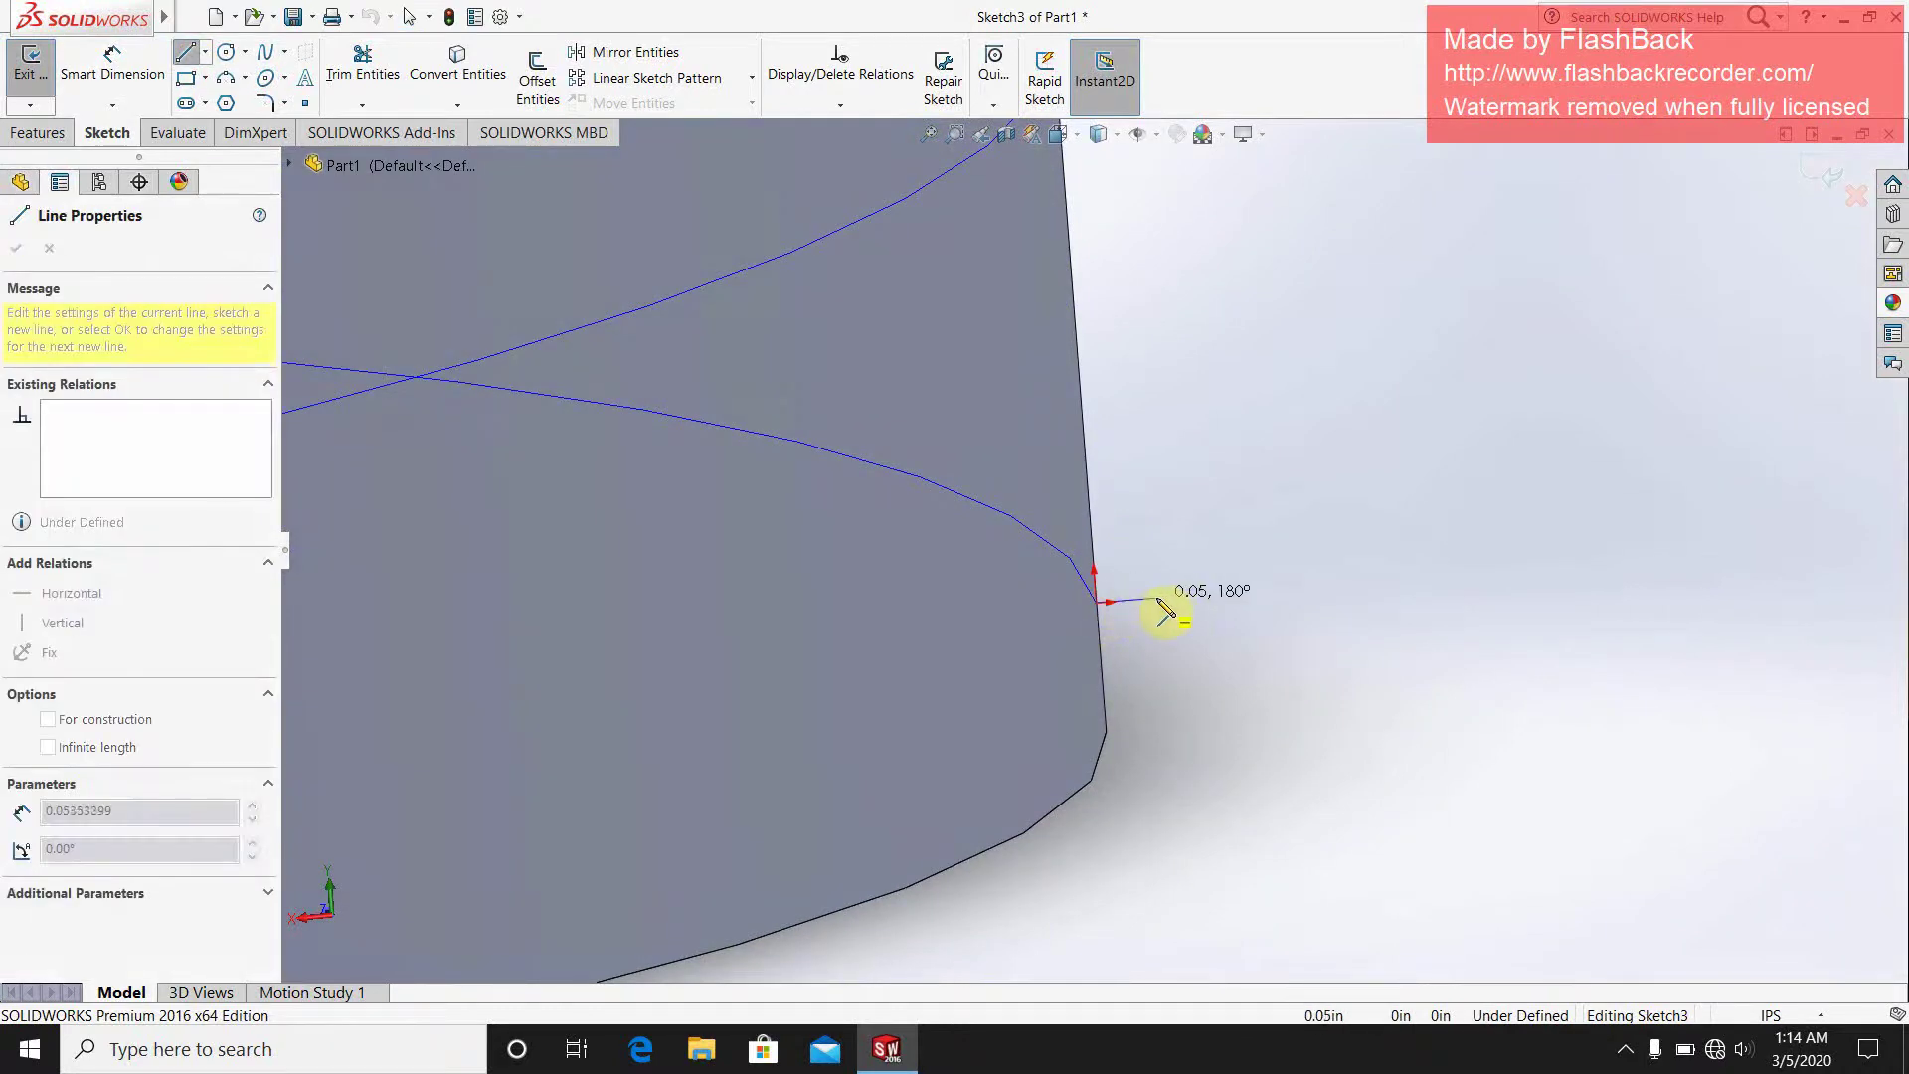
{"action": "left_click", "coordinate": [1194, 595]}
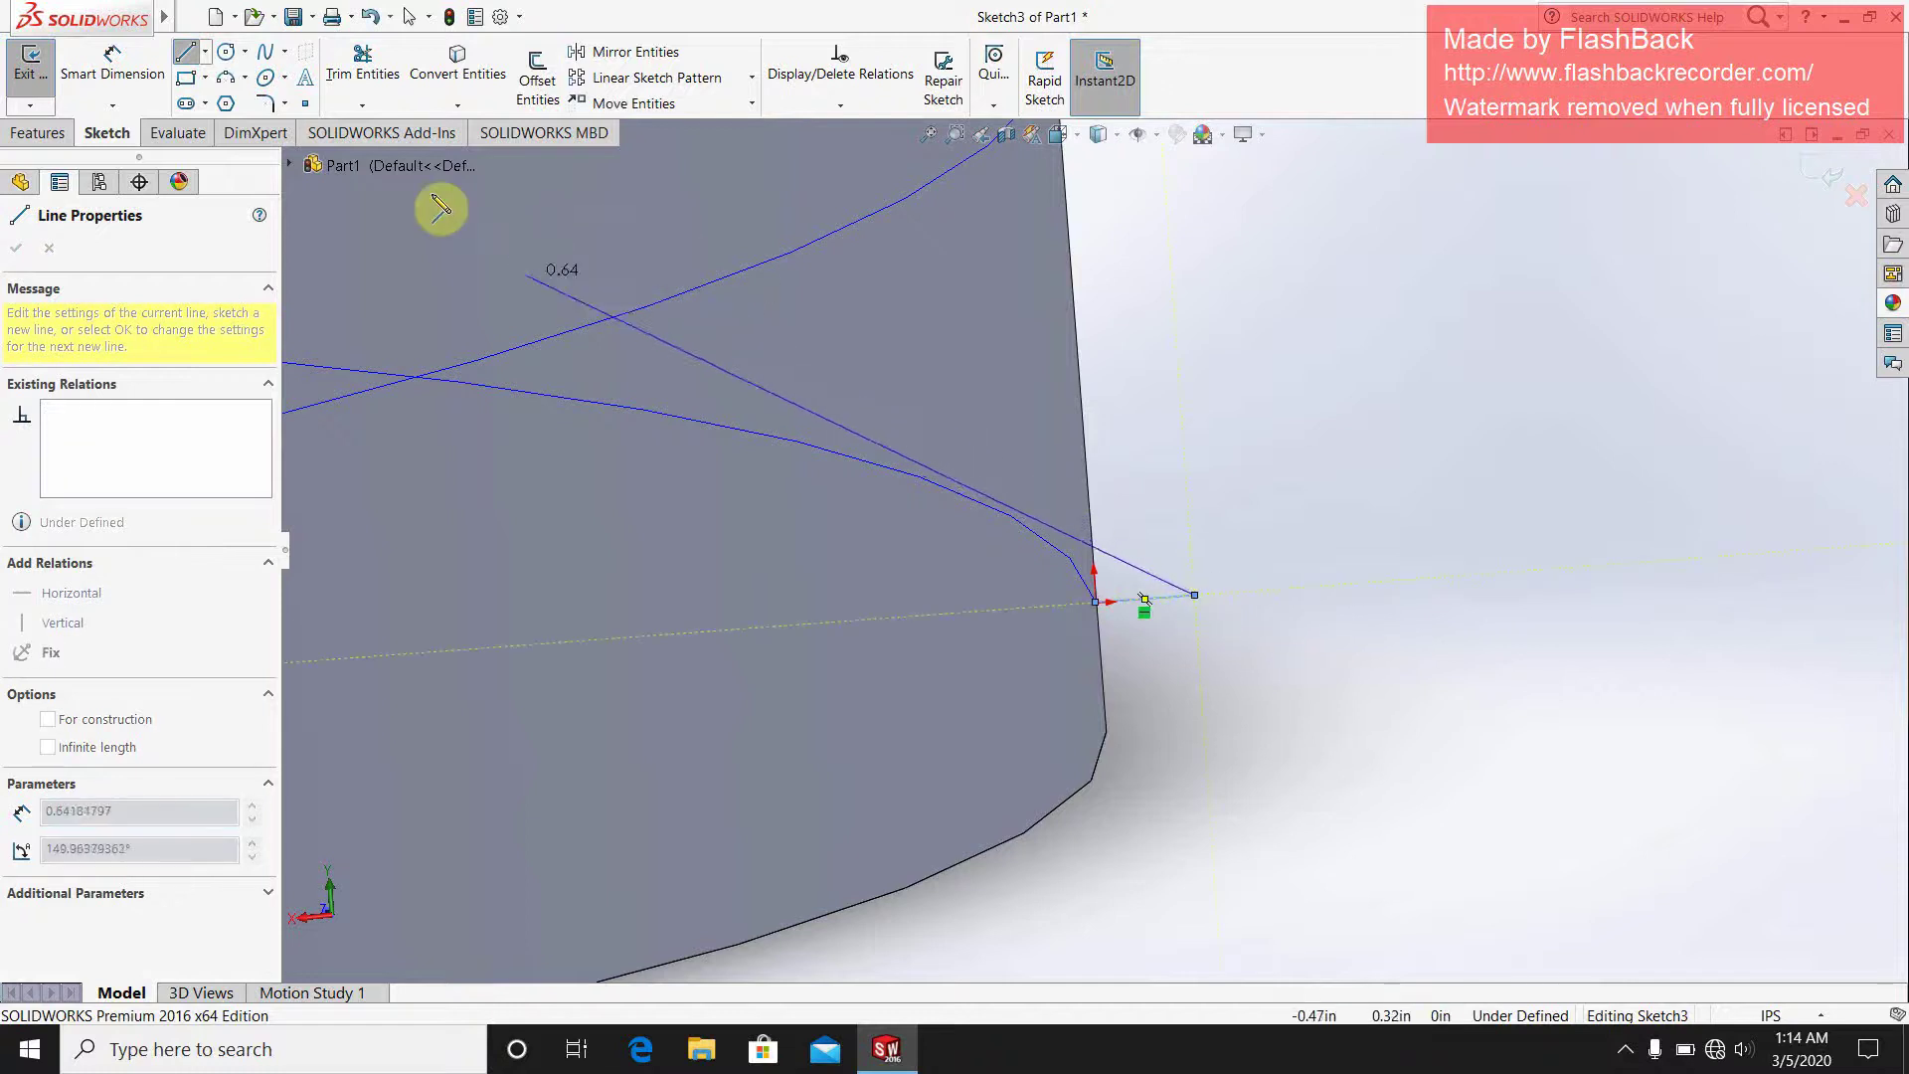
{"action": "left_click", "coordinate": [1091, 550]}
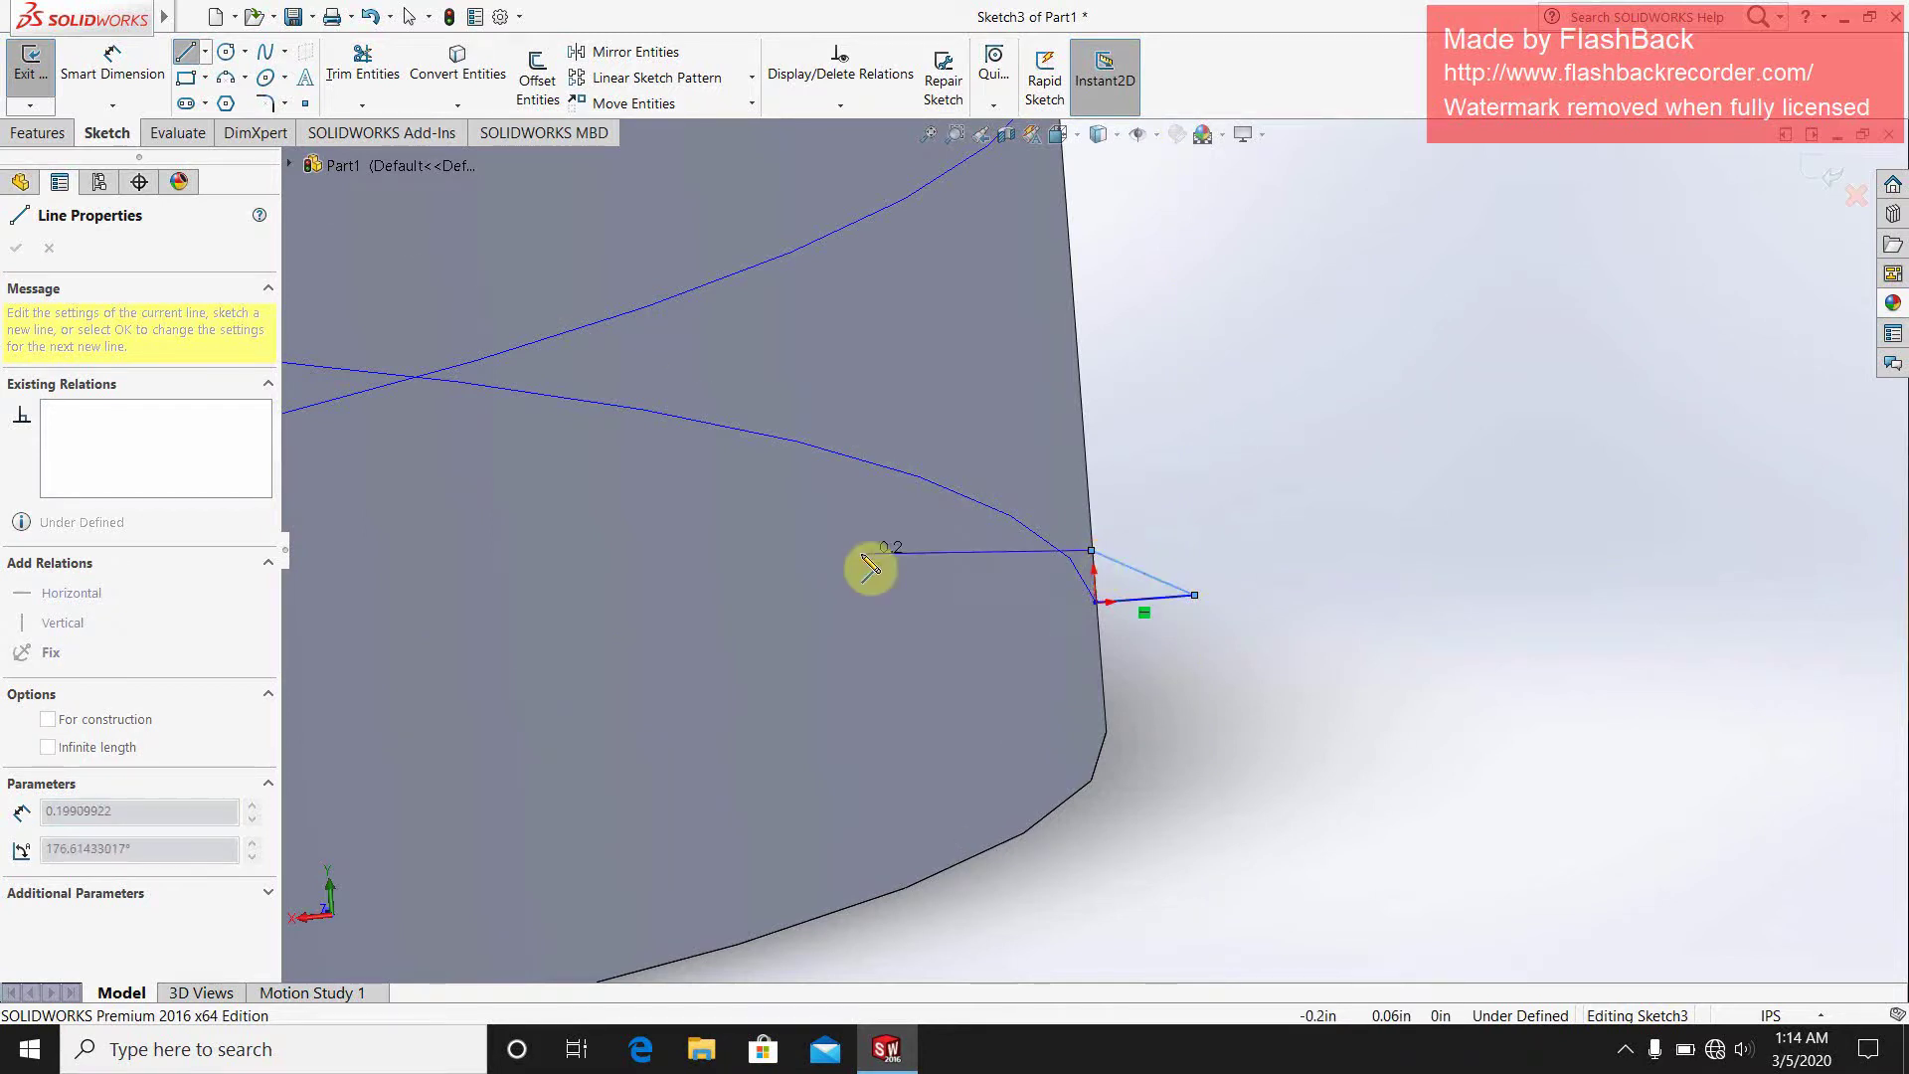
{"action": "key", "text": "Escape"}
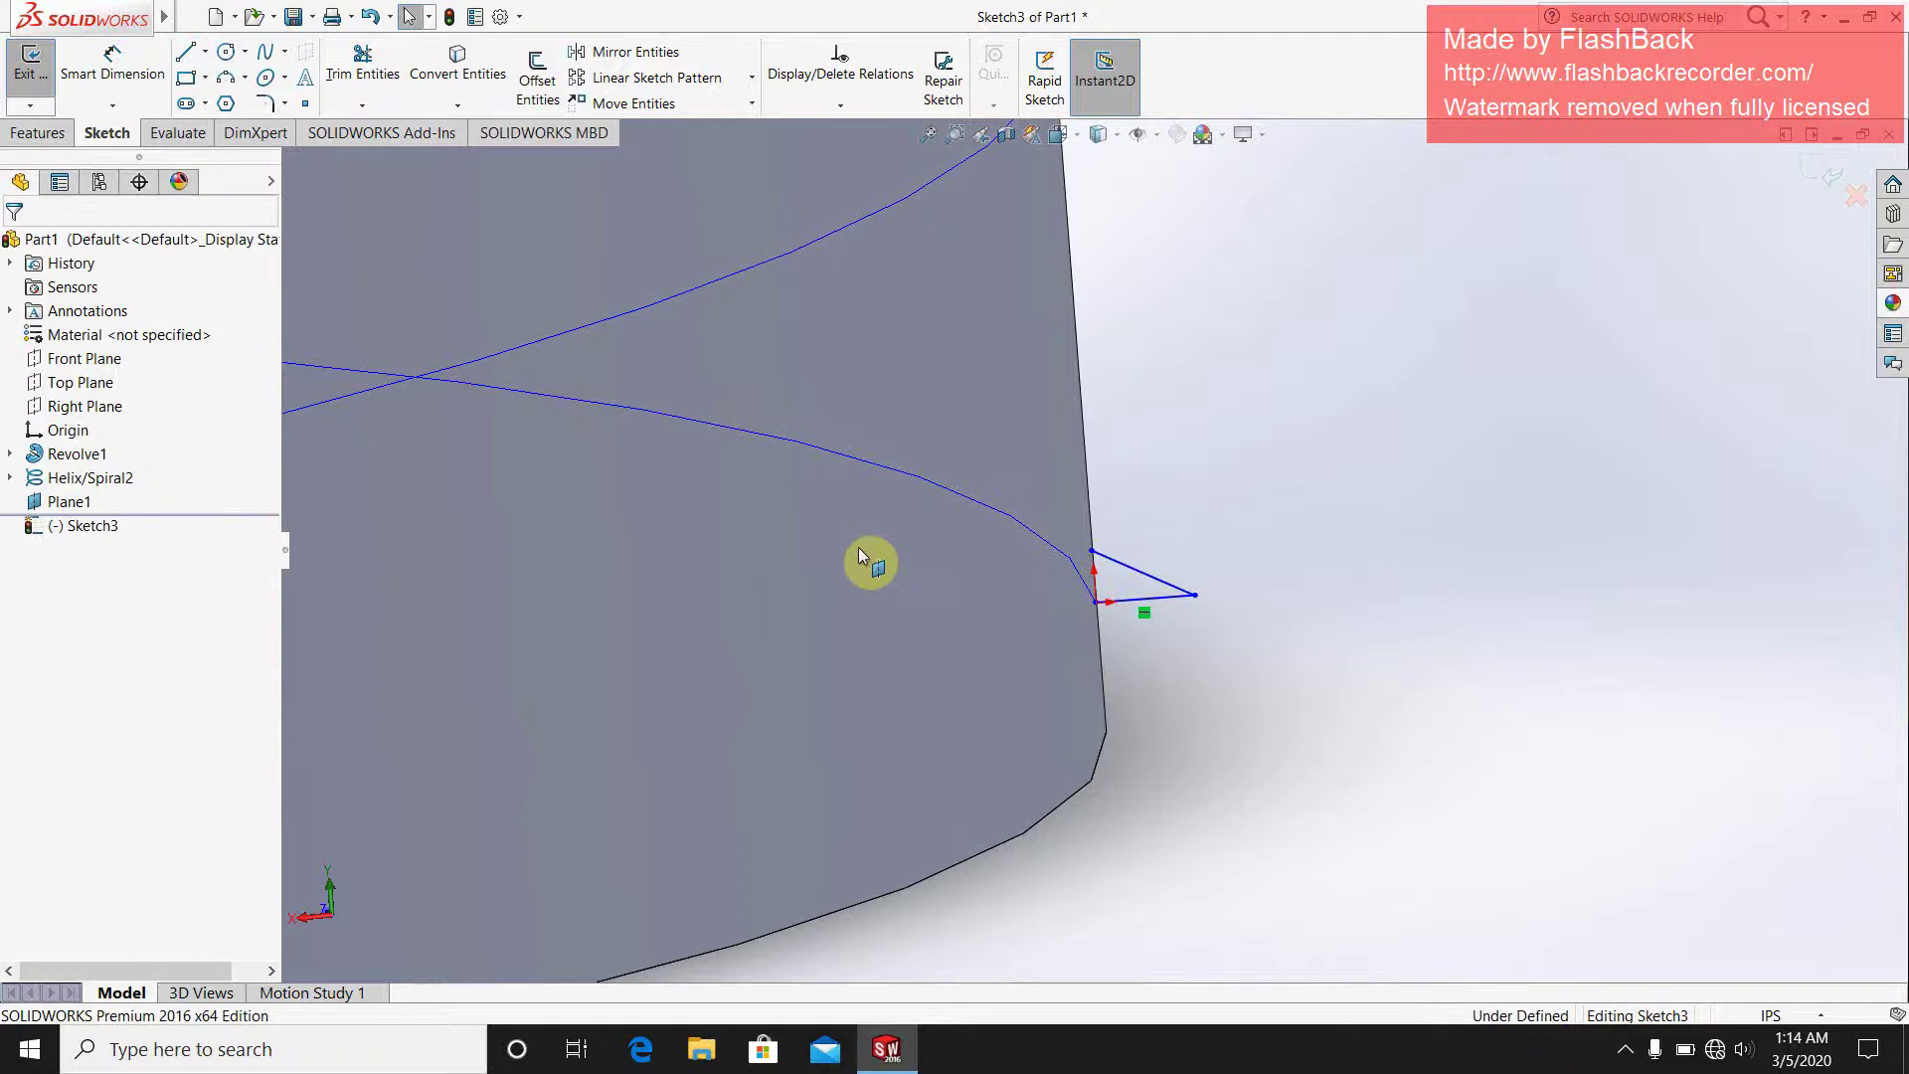
- Sketch a vertical line about 0.04 in down from the helix's end and a slanted line from it to the outer tip
{"action": "left_click", "coordinate": [185, 54]}
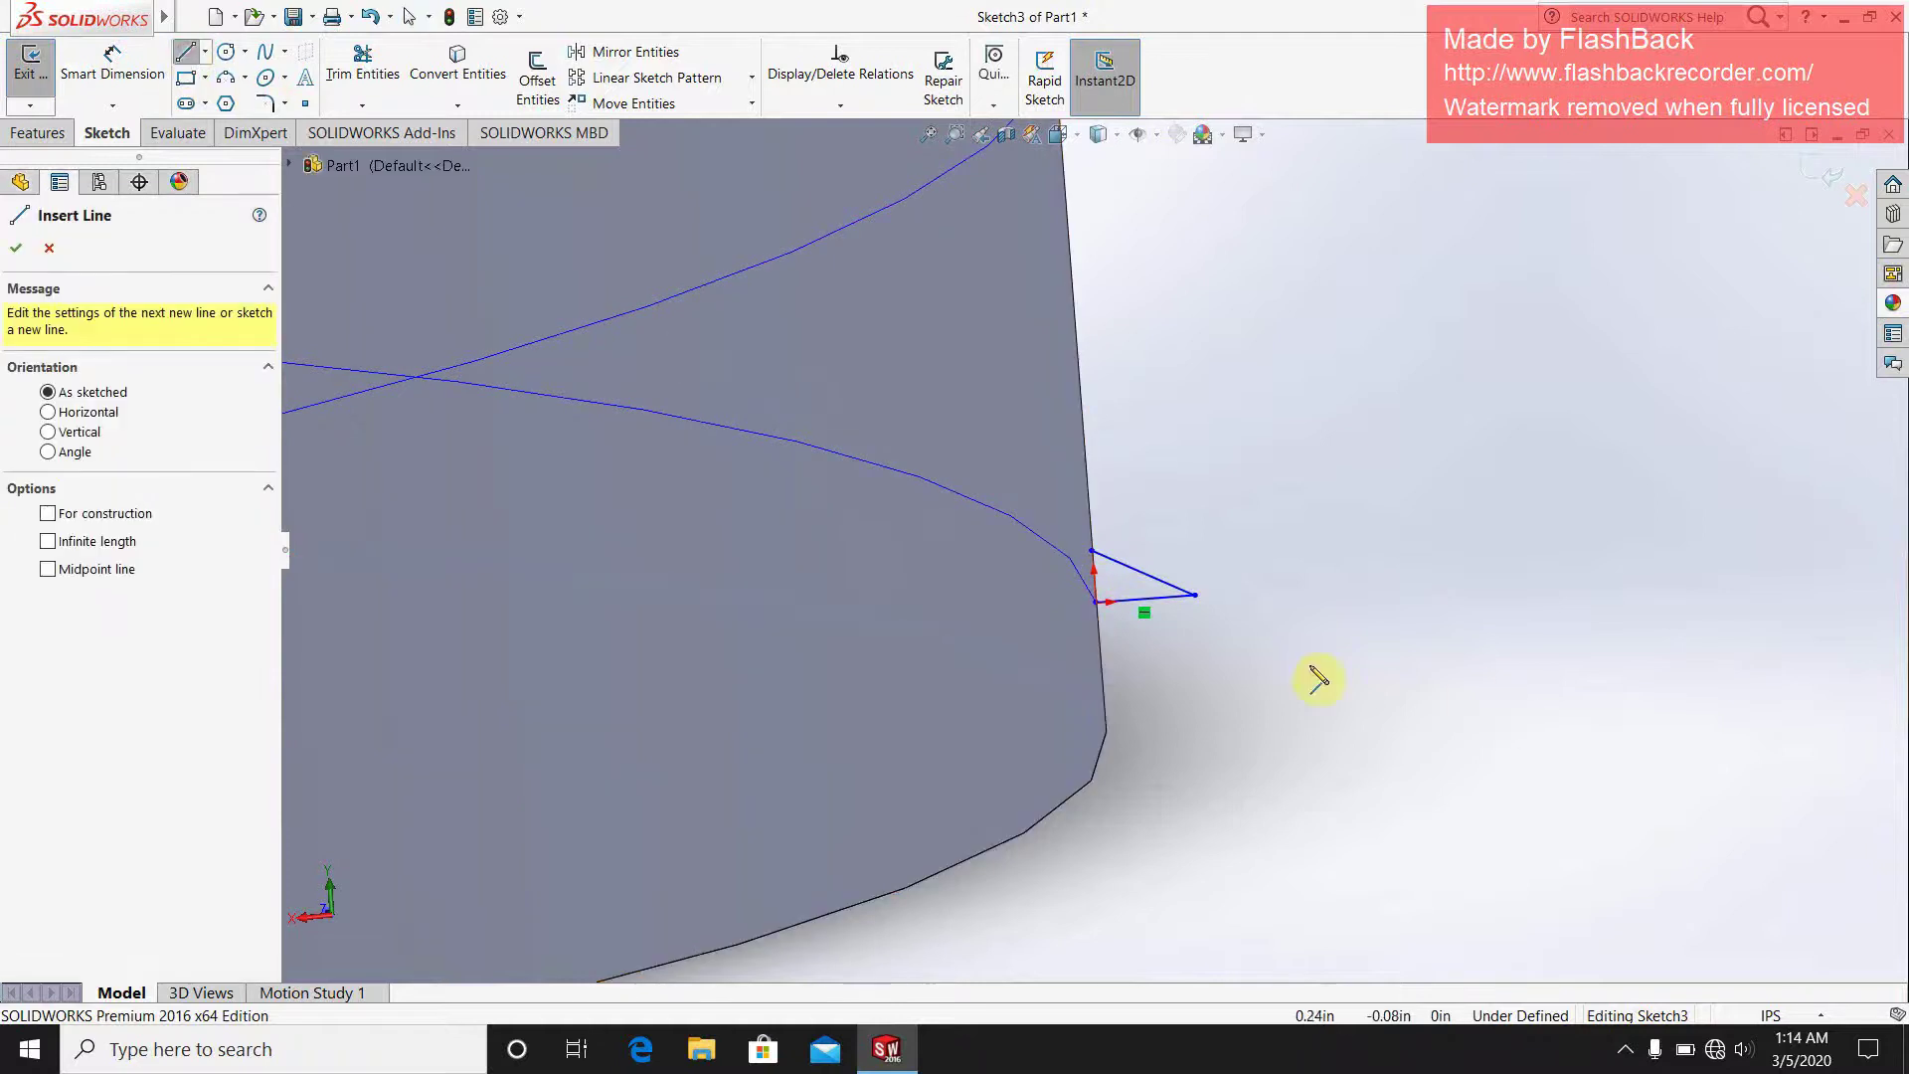
{"action": "left_click", "coordinate": [1098, 608]}
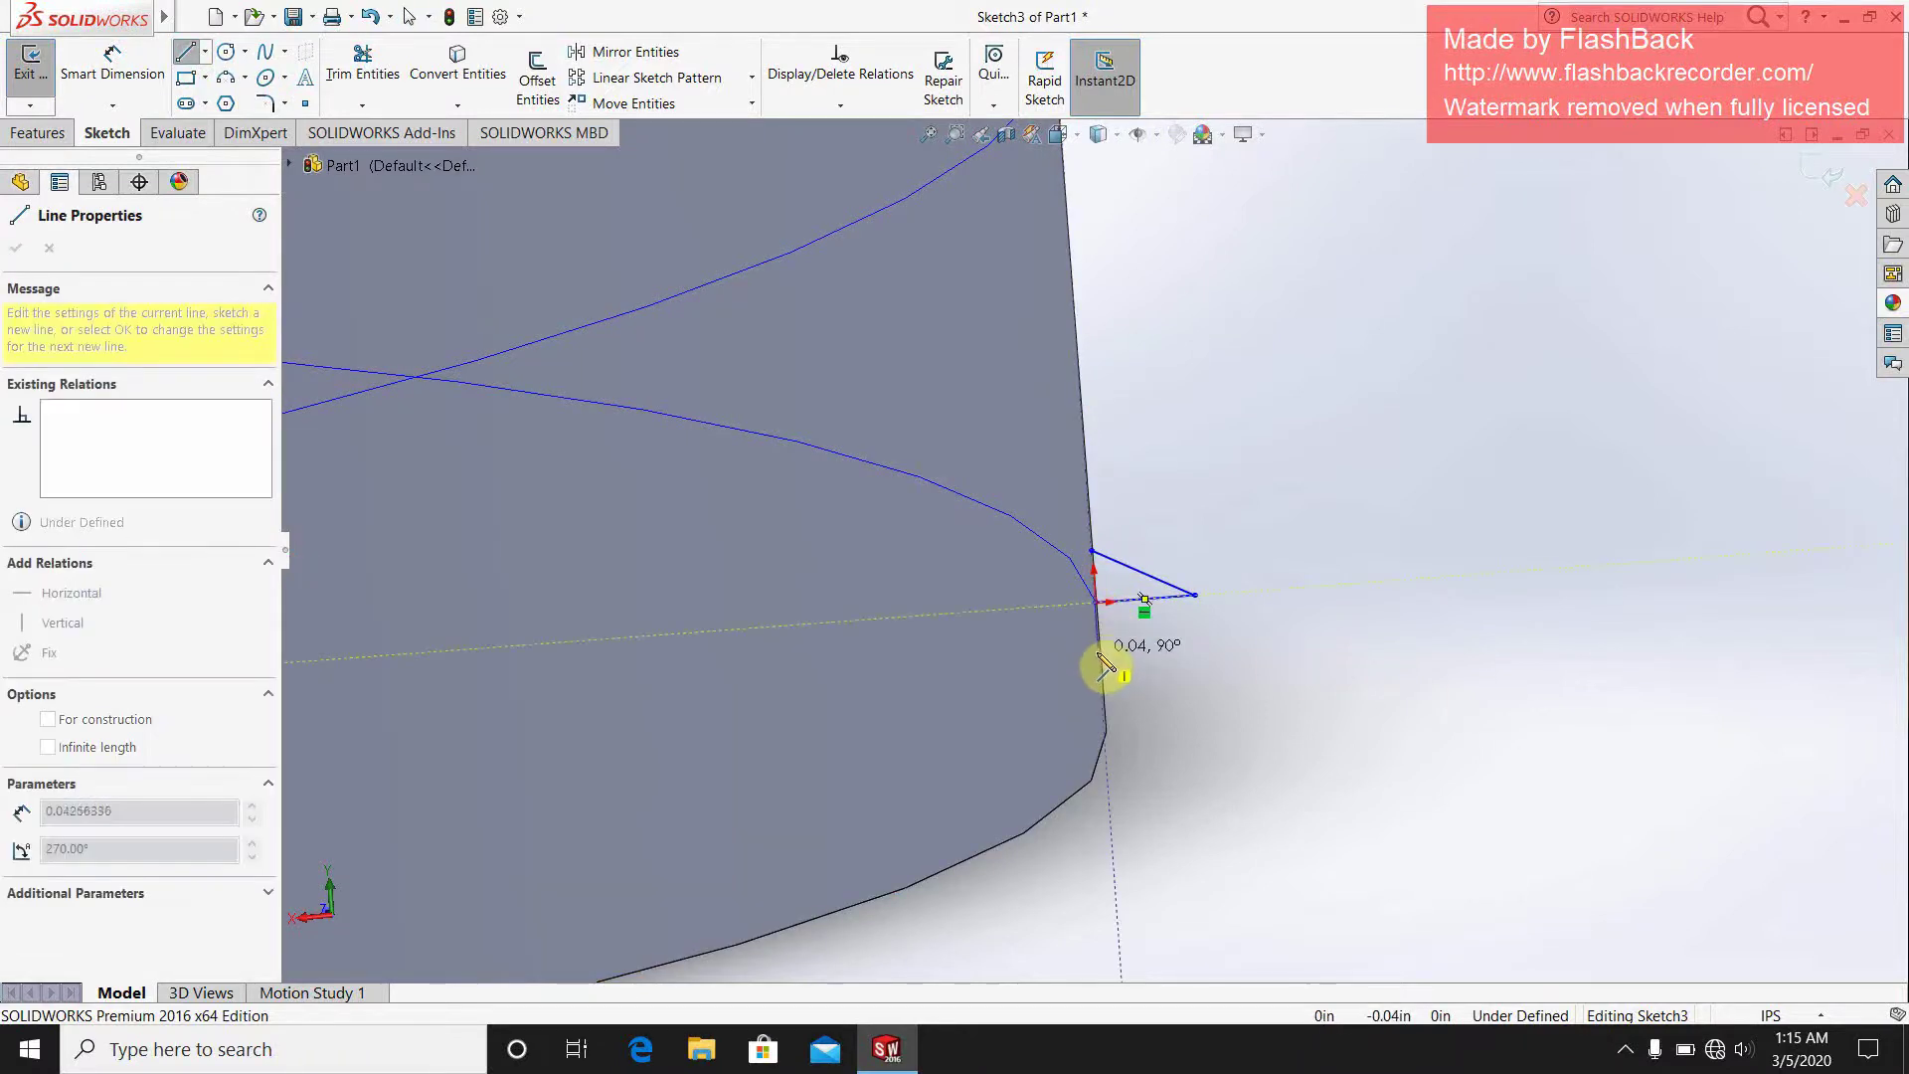
{"action": "left_click", "coordinate": [1098, 656]}
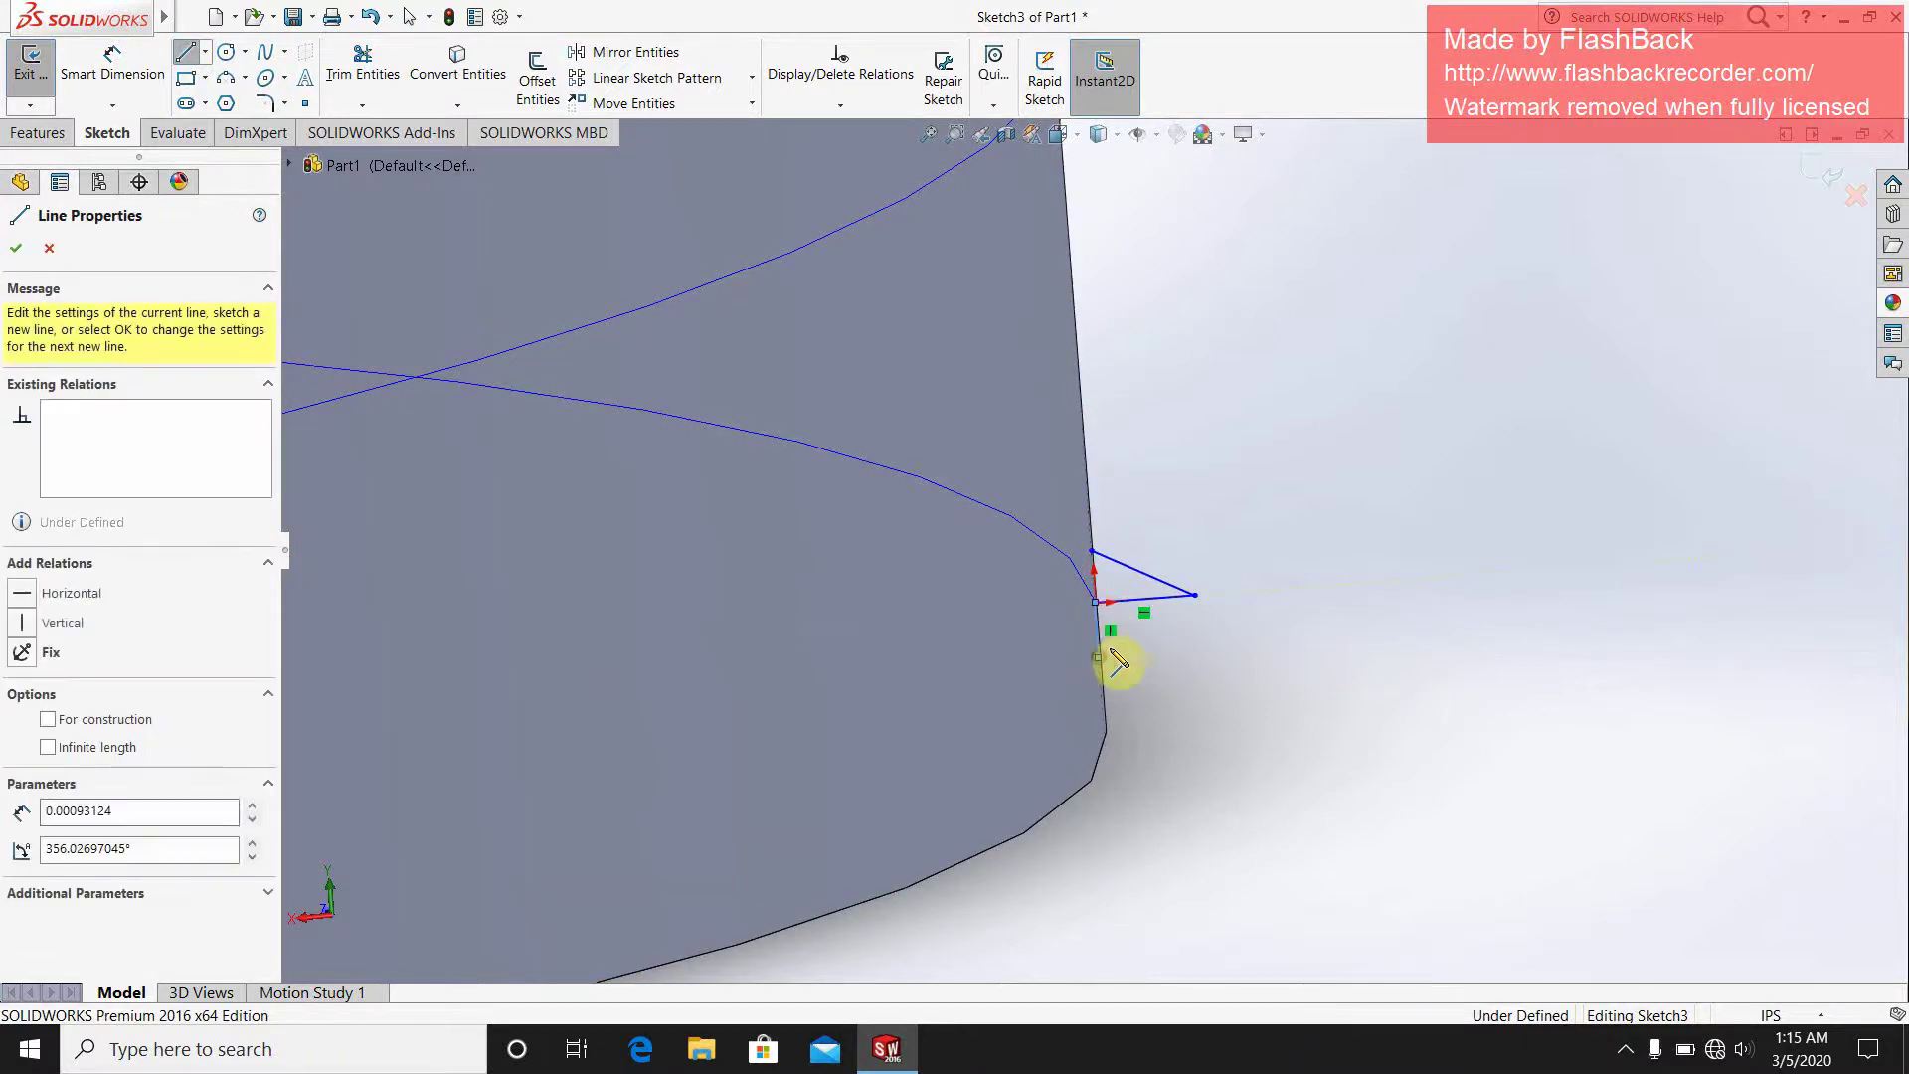
{"action": "left_click", "coordinate": [1195, 596]}
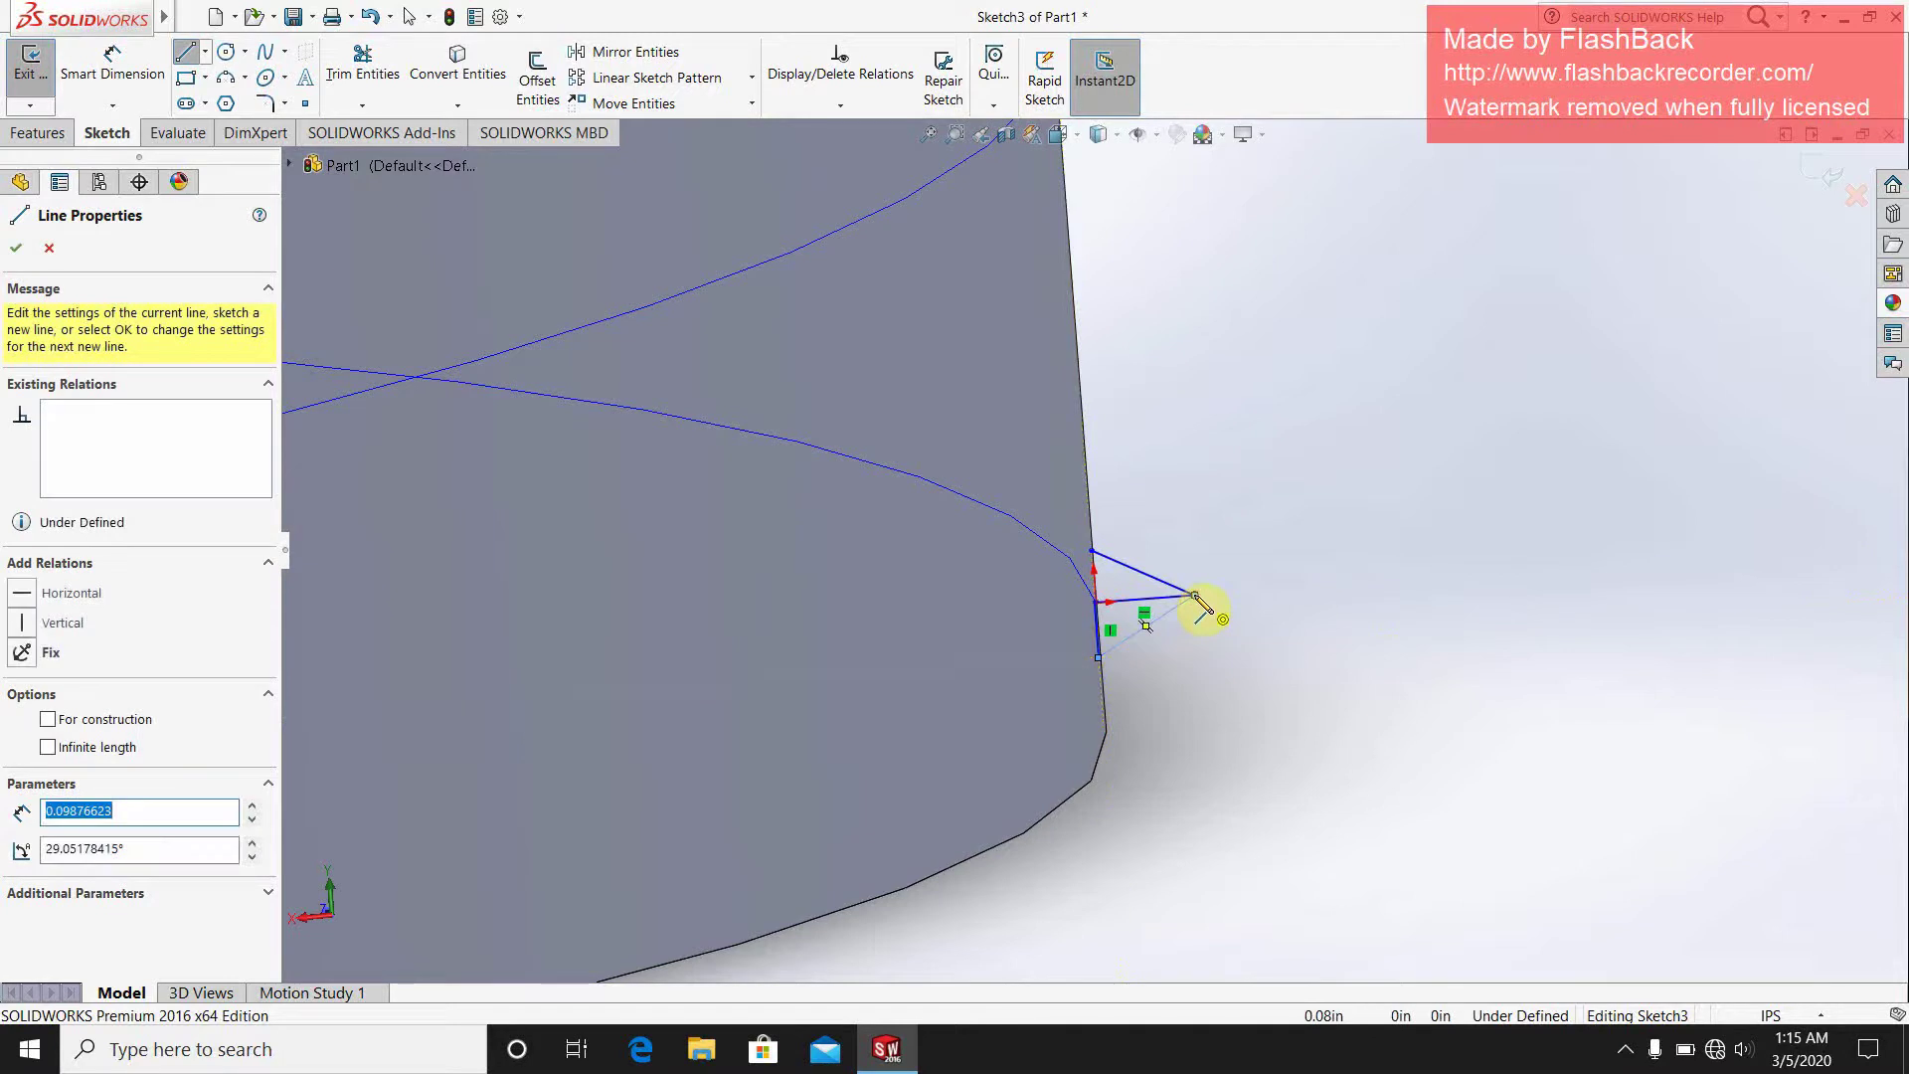
{"action": "key", "text": "Escape"}
- Trim away the horizontal line inside the triangular profile
{"action": "left_click", "coordinate": [362, 62]}
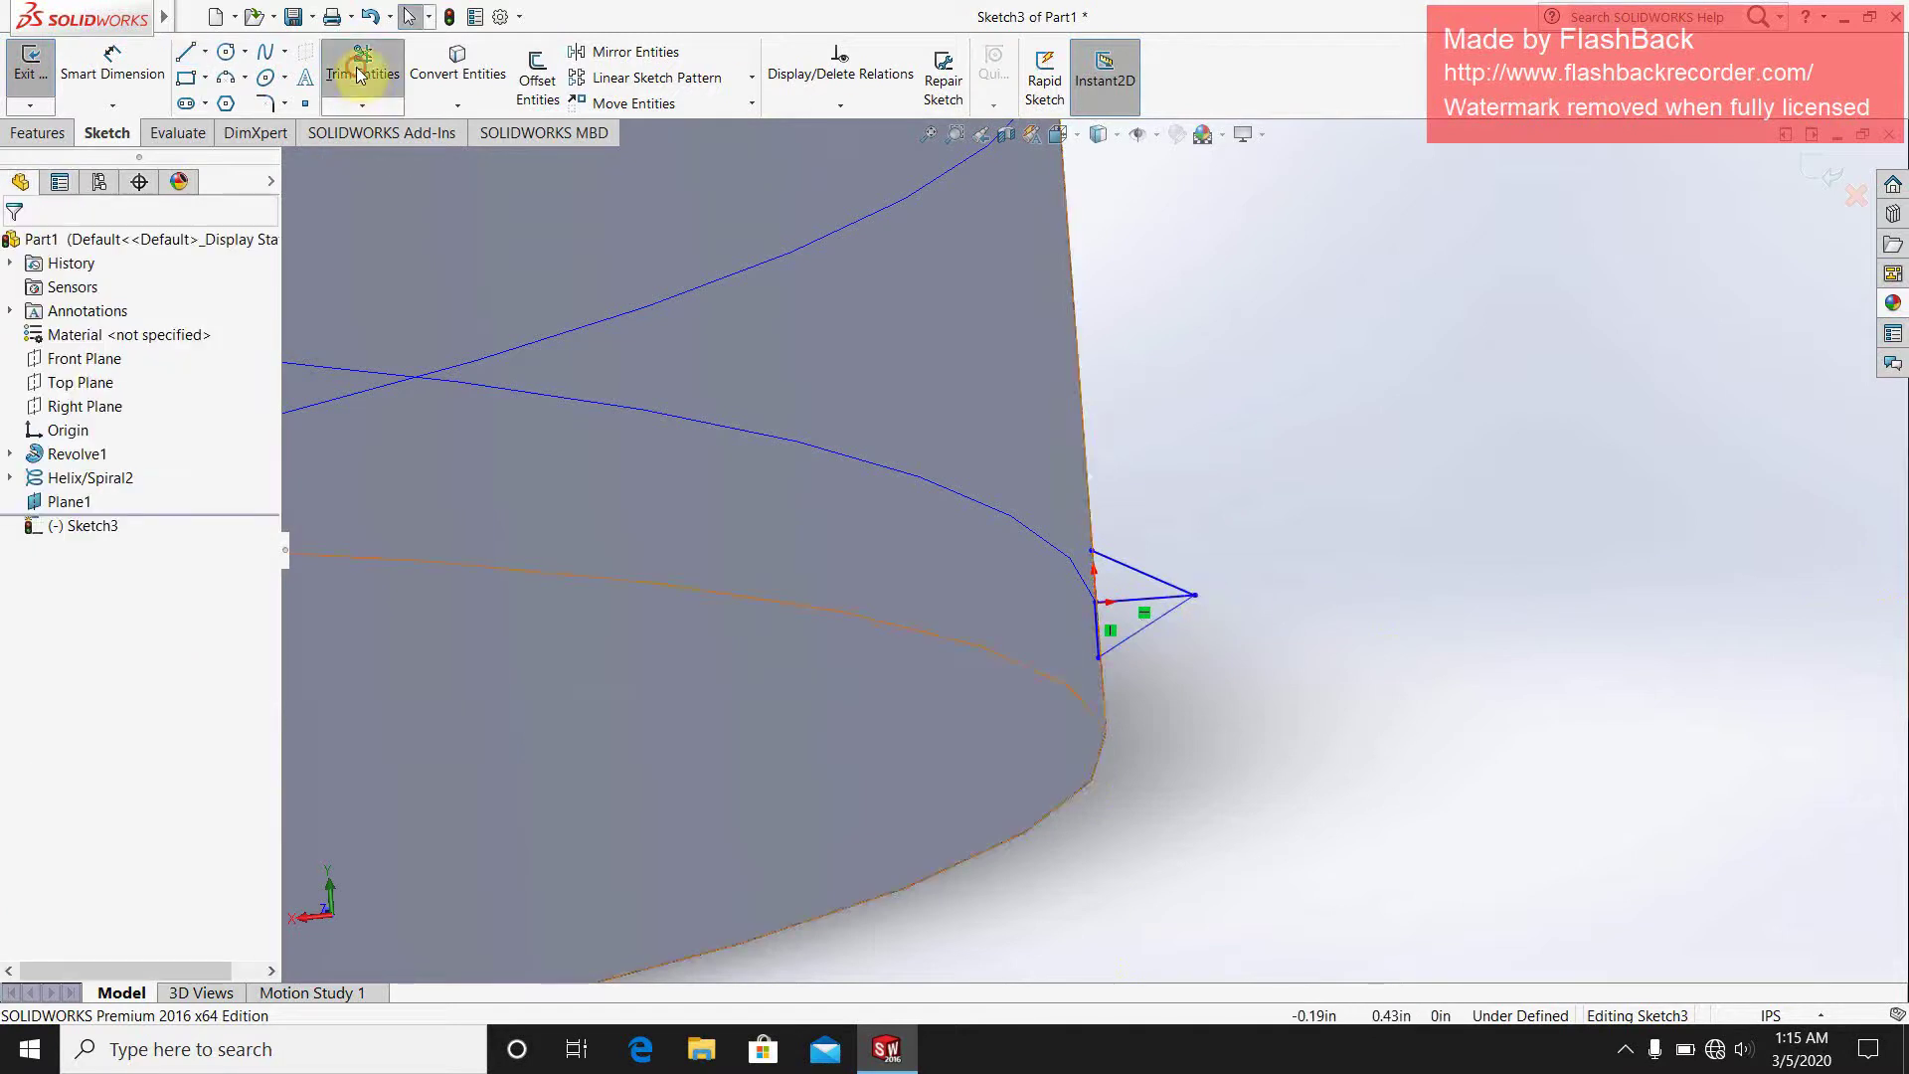
{"action": "scroll", "coordinate": [1143, 613], "scroll_direction": "down", "scroll_amount": 2}
{"action": "left_click_drag", "start_coordinate": [1114, 551], "coordinate": [1121, 595]}
{"action": "scroll", "coordinate": [1106, 522], "scroll_direction": "down", "scroll_amount": 3}
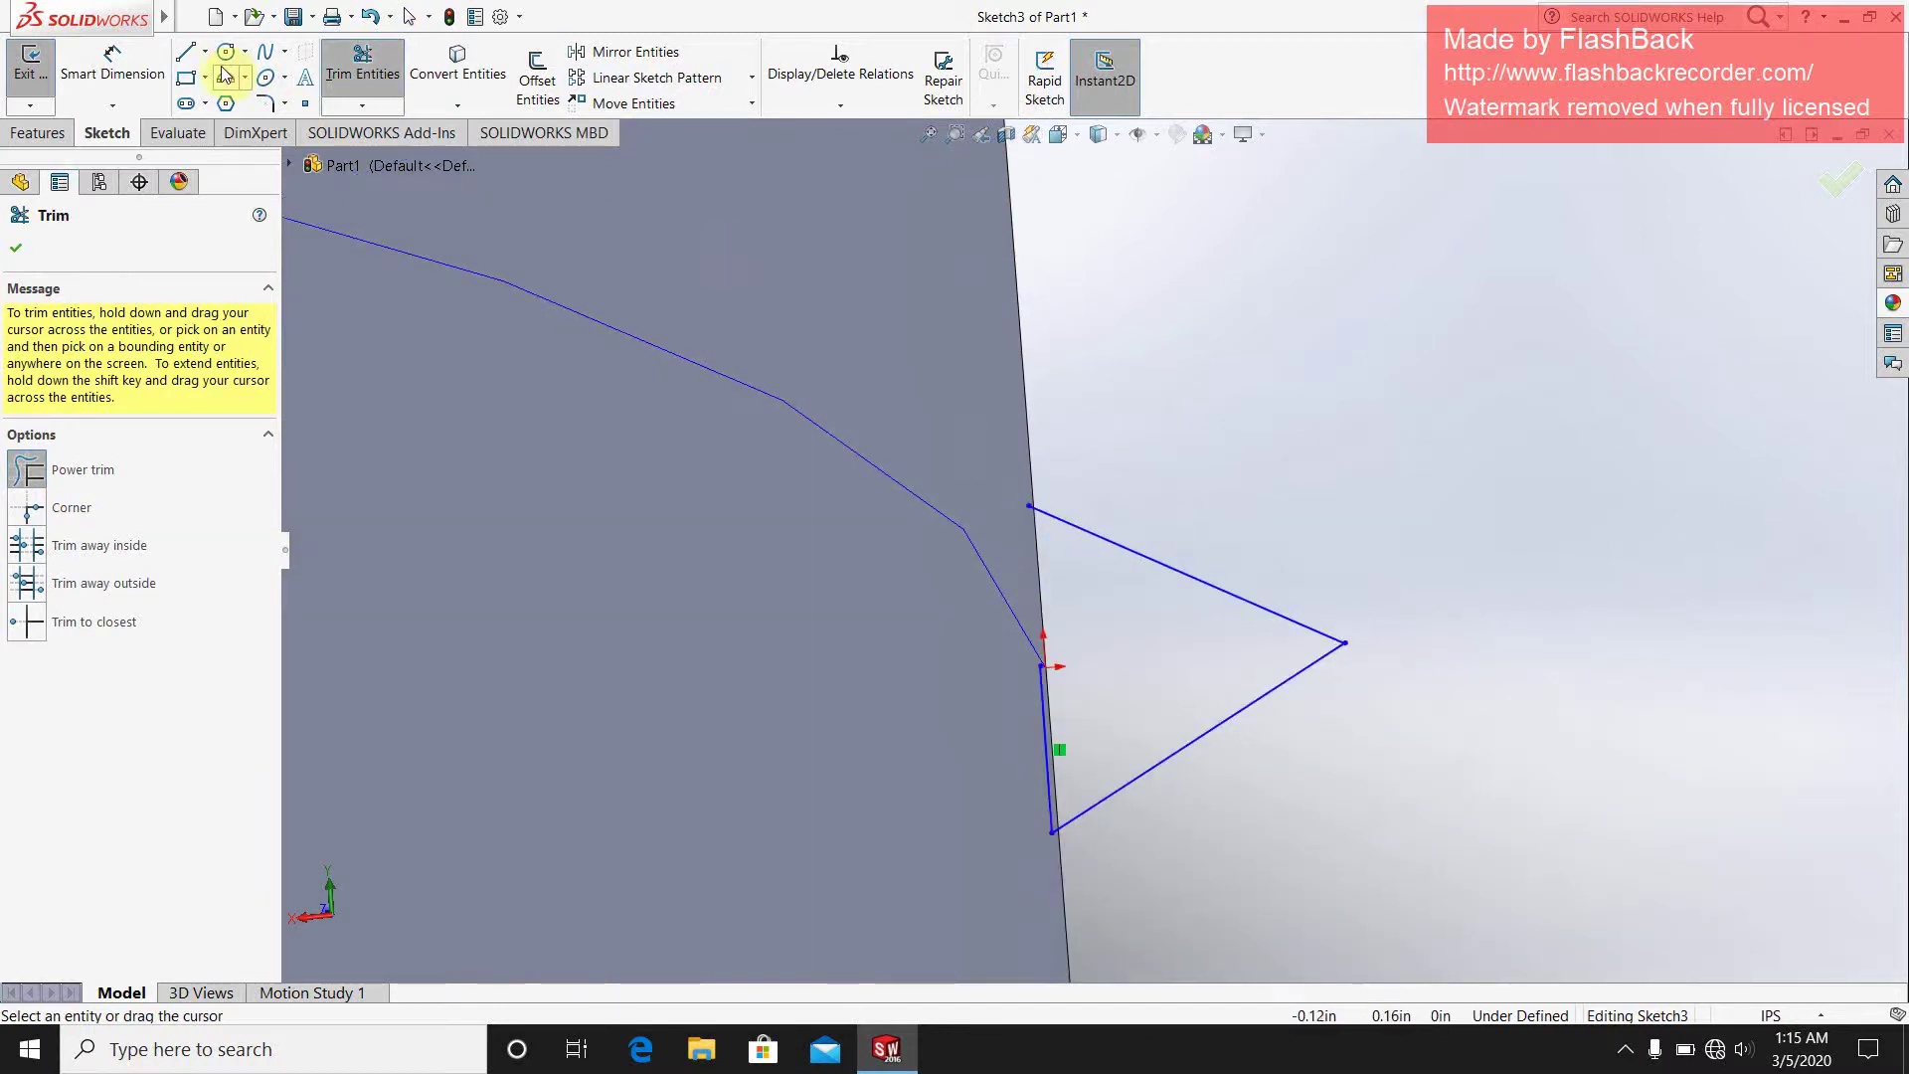
- Close the triangular profile with a vertical line from its upper corner to the helix's end, and exit the sketch
{"action": "left_click", "coordinate": [188, 55]}
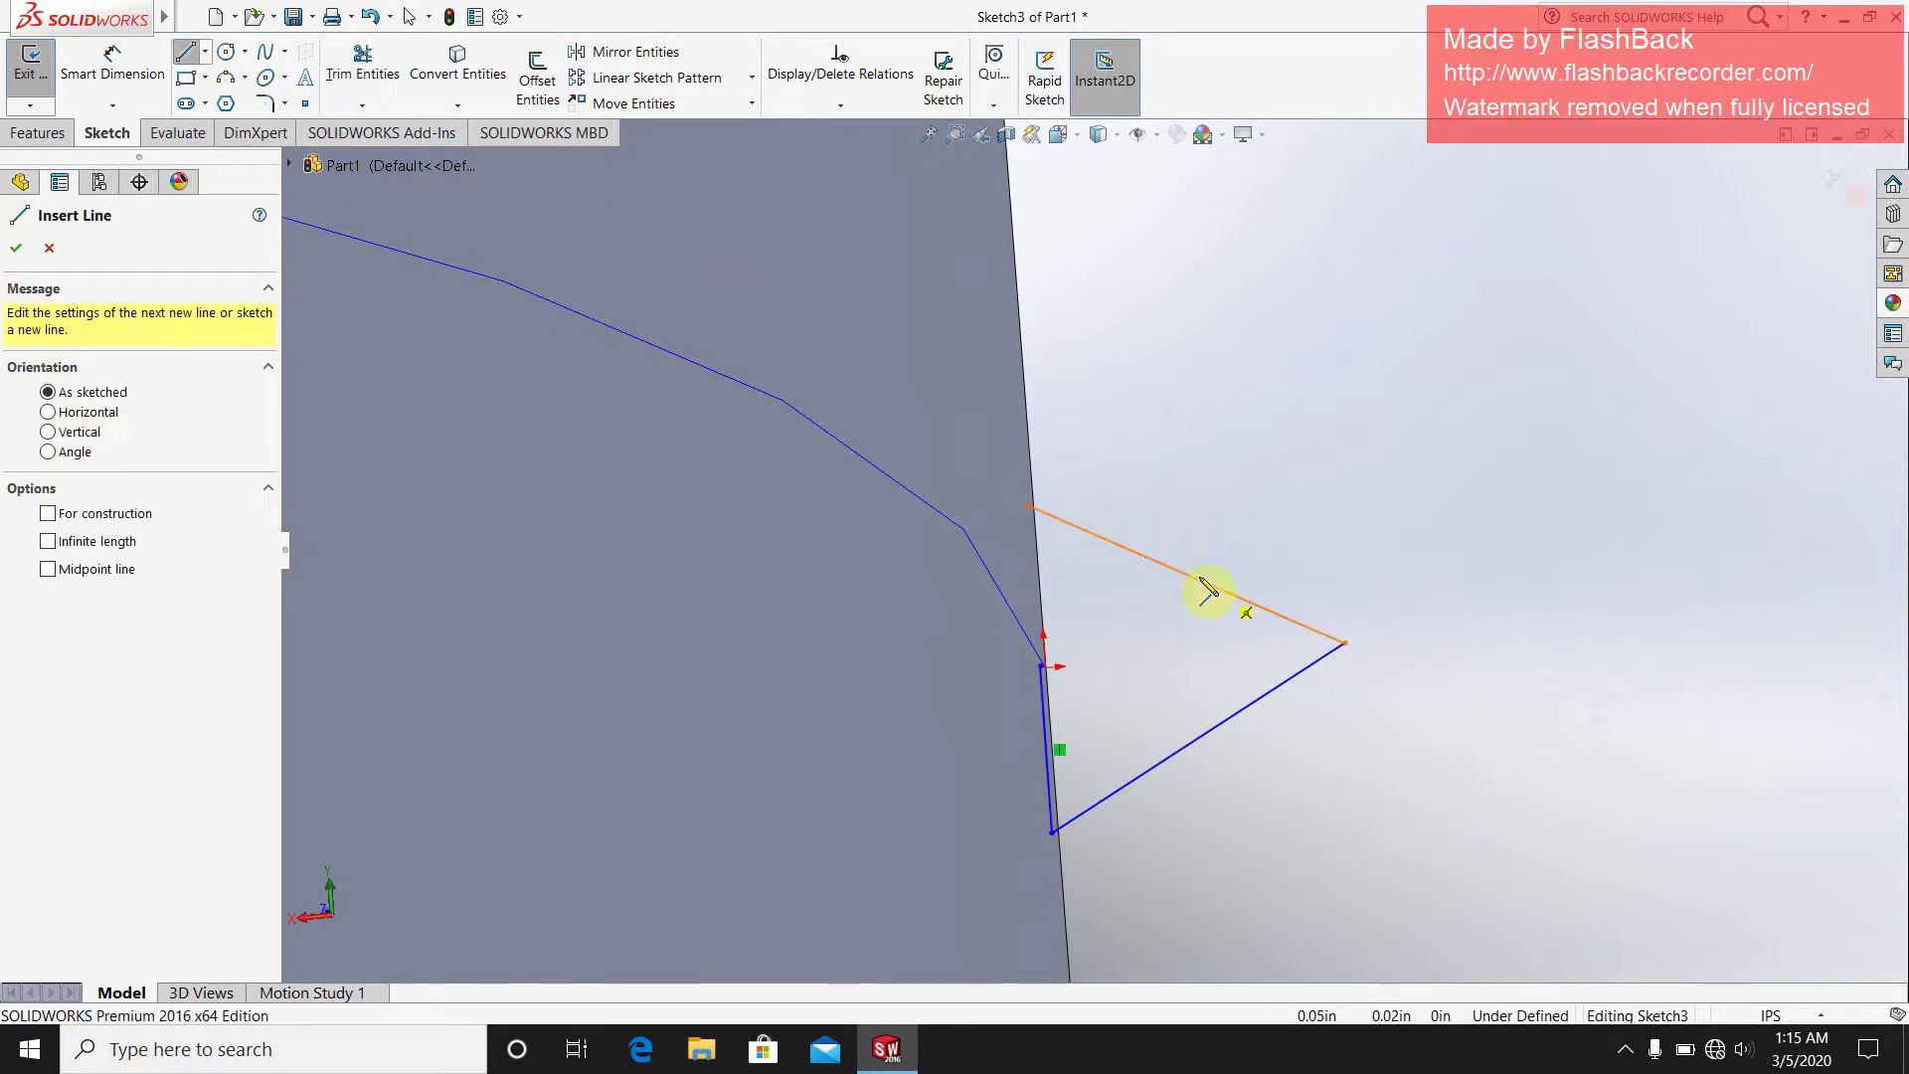
{"action": "left_click", "coordinate": [1029, 506]}
{"action": "left_click", "coordinate": [1041, 666]}
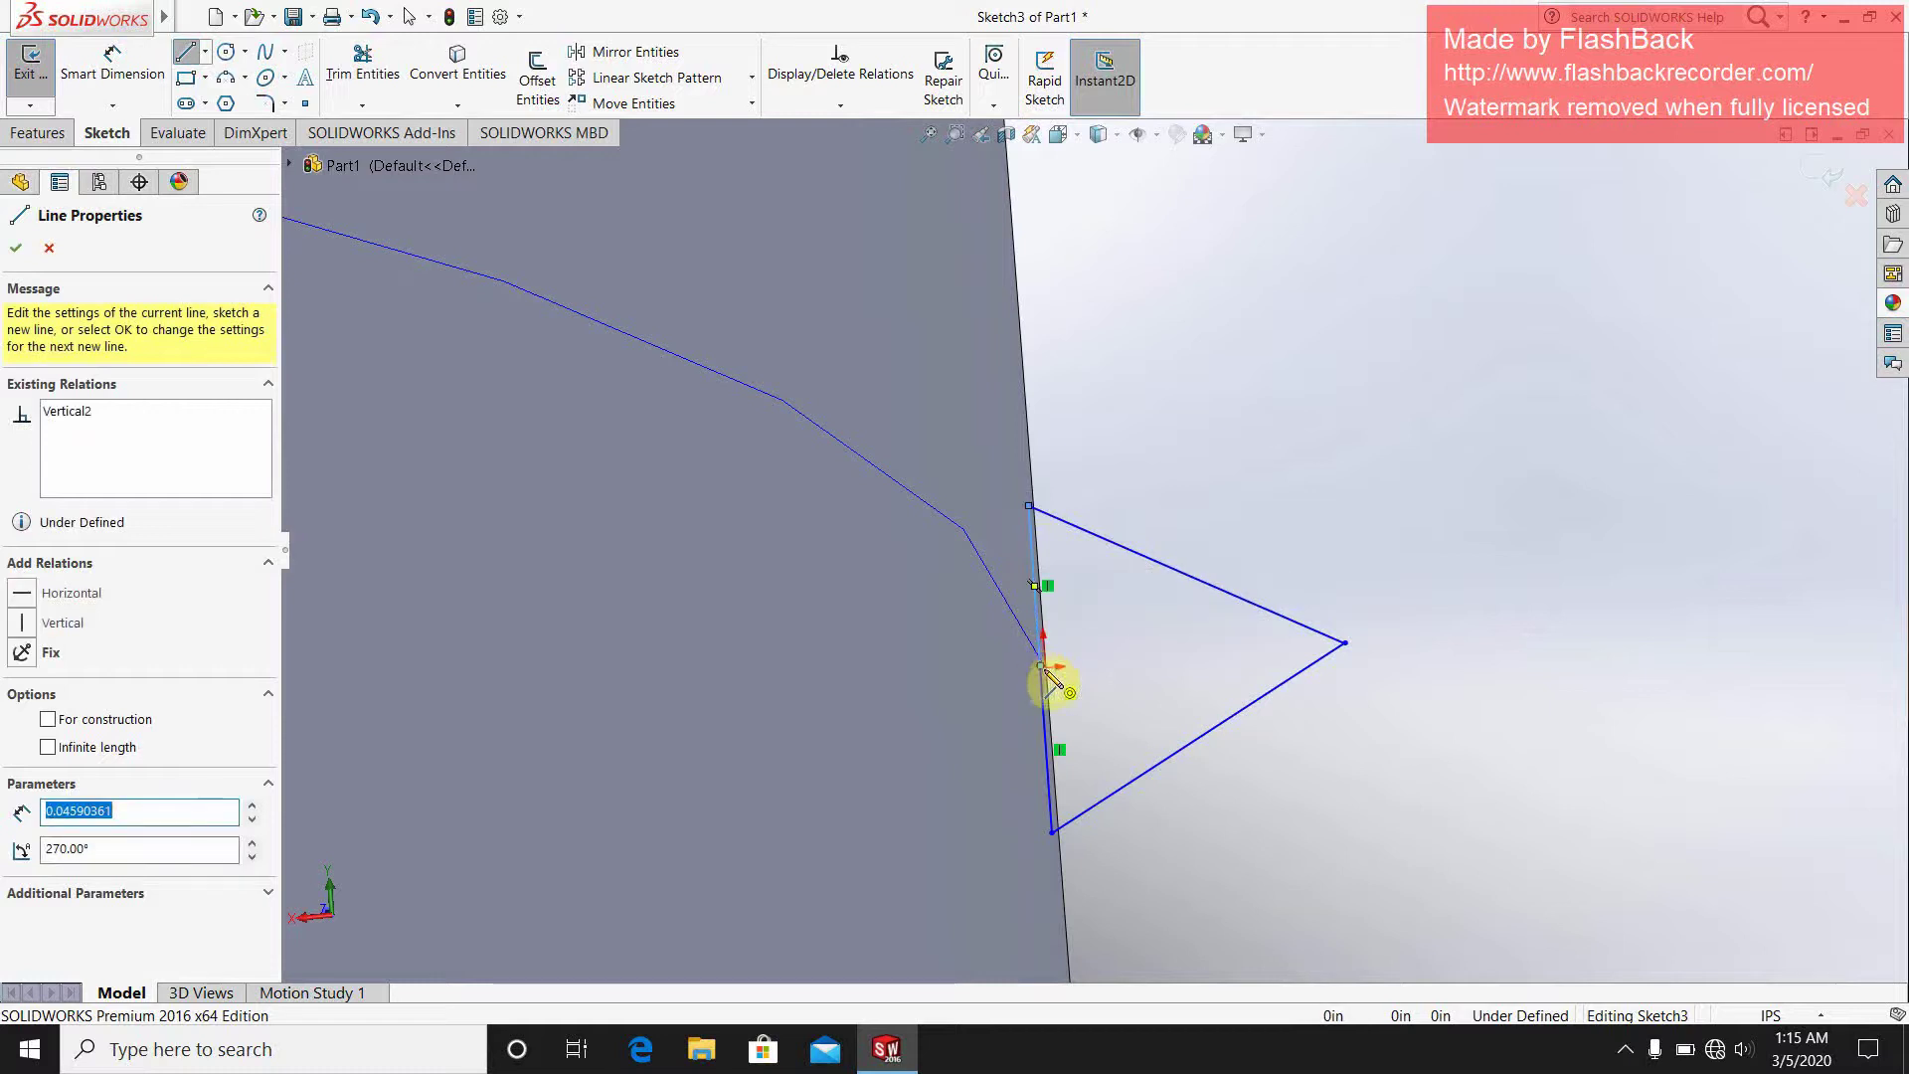
{"action": "scroll", "coordinate": [1247, 798], "scroll_direction": "up", "scroll_amount": 3}
{"action": "scroll", "coordinate": [1144, 651], "scroll_direction": "down", "scroll_amount": 5}
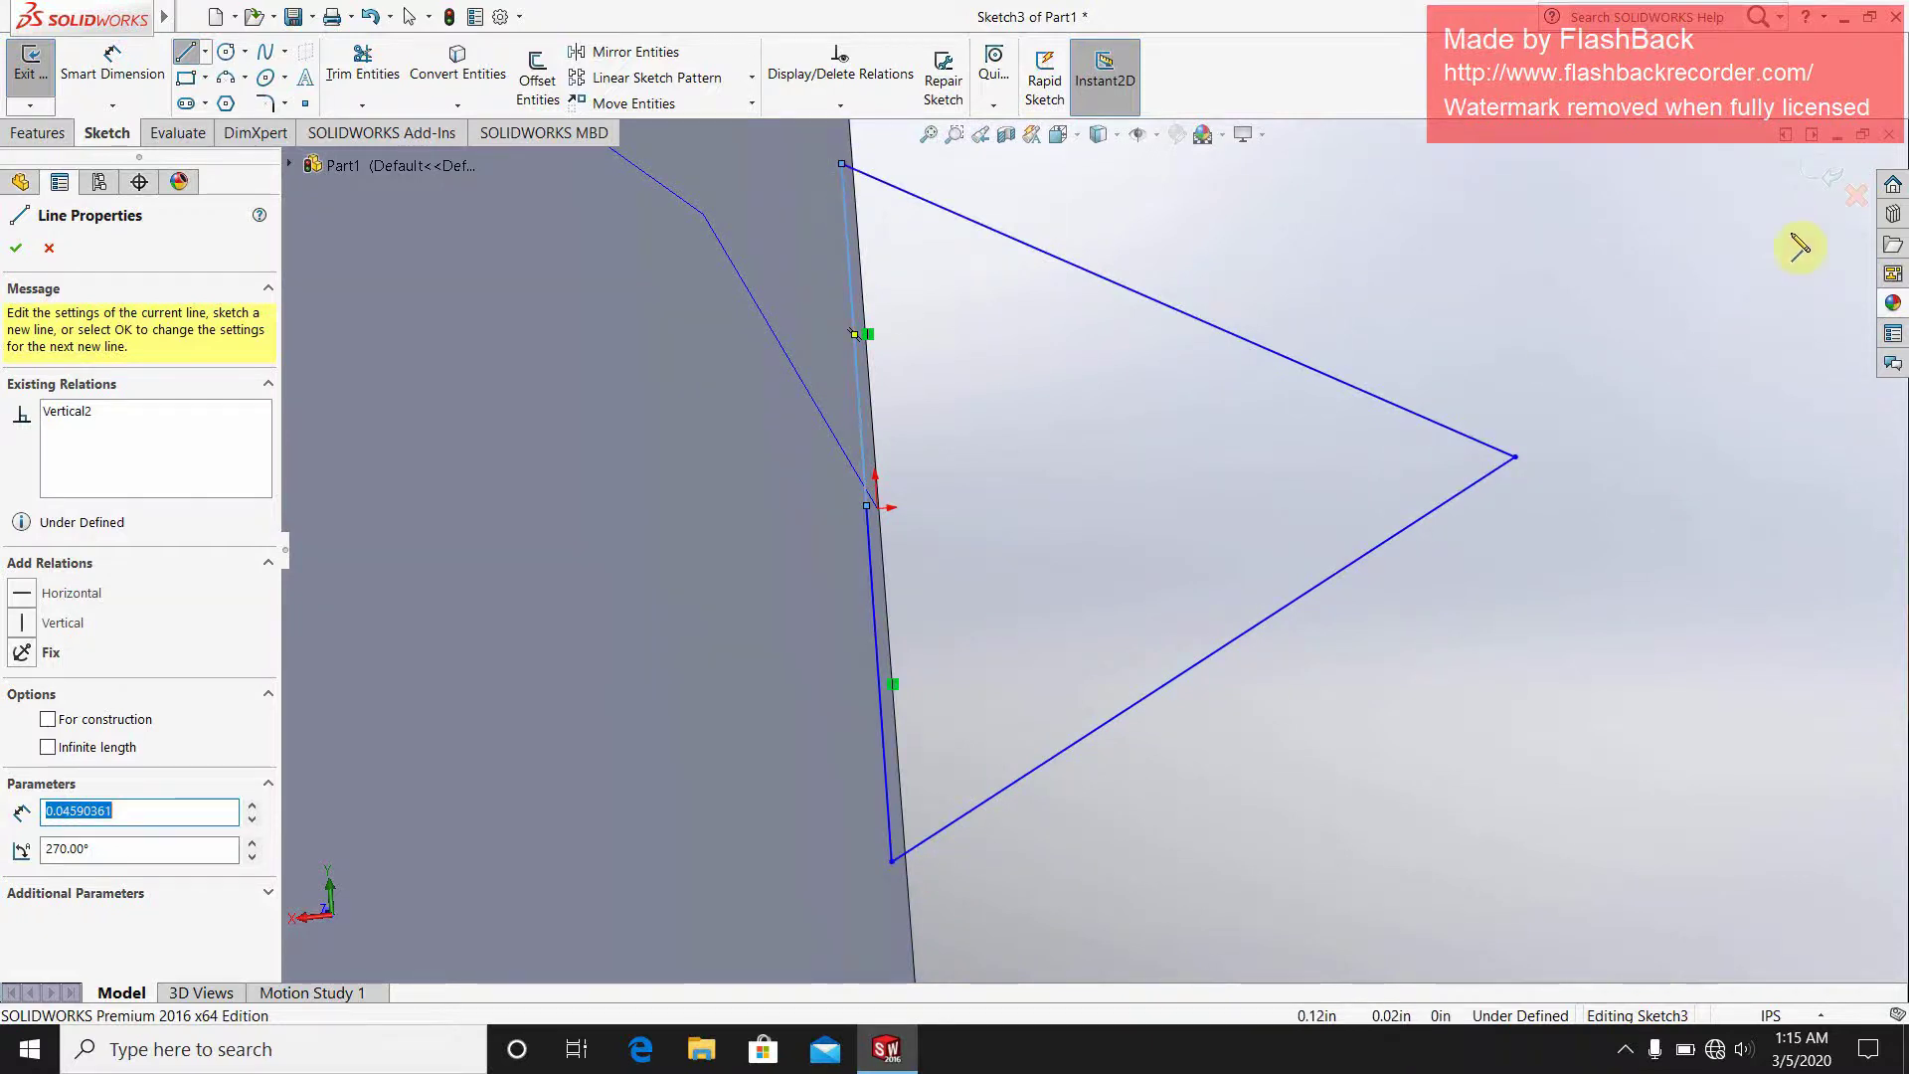
{"action": "left_click", "coordinate": [1815, 175]}
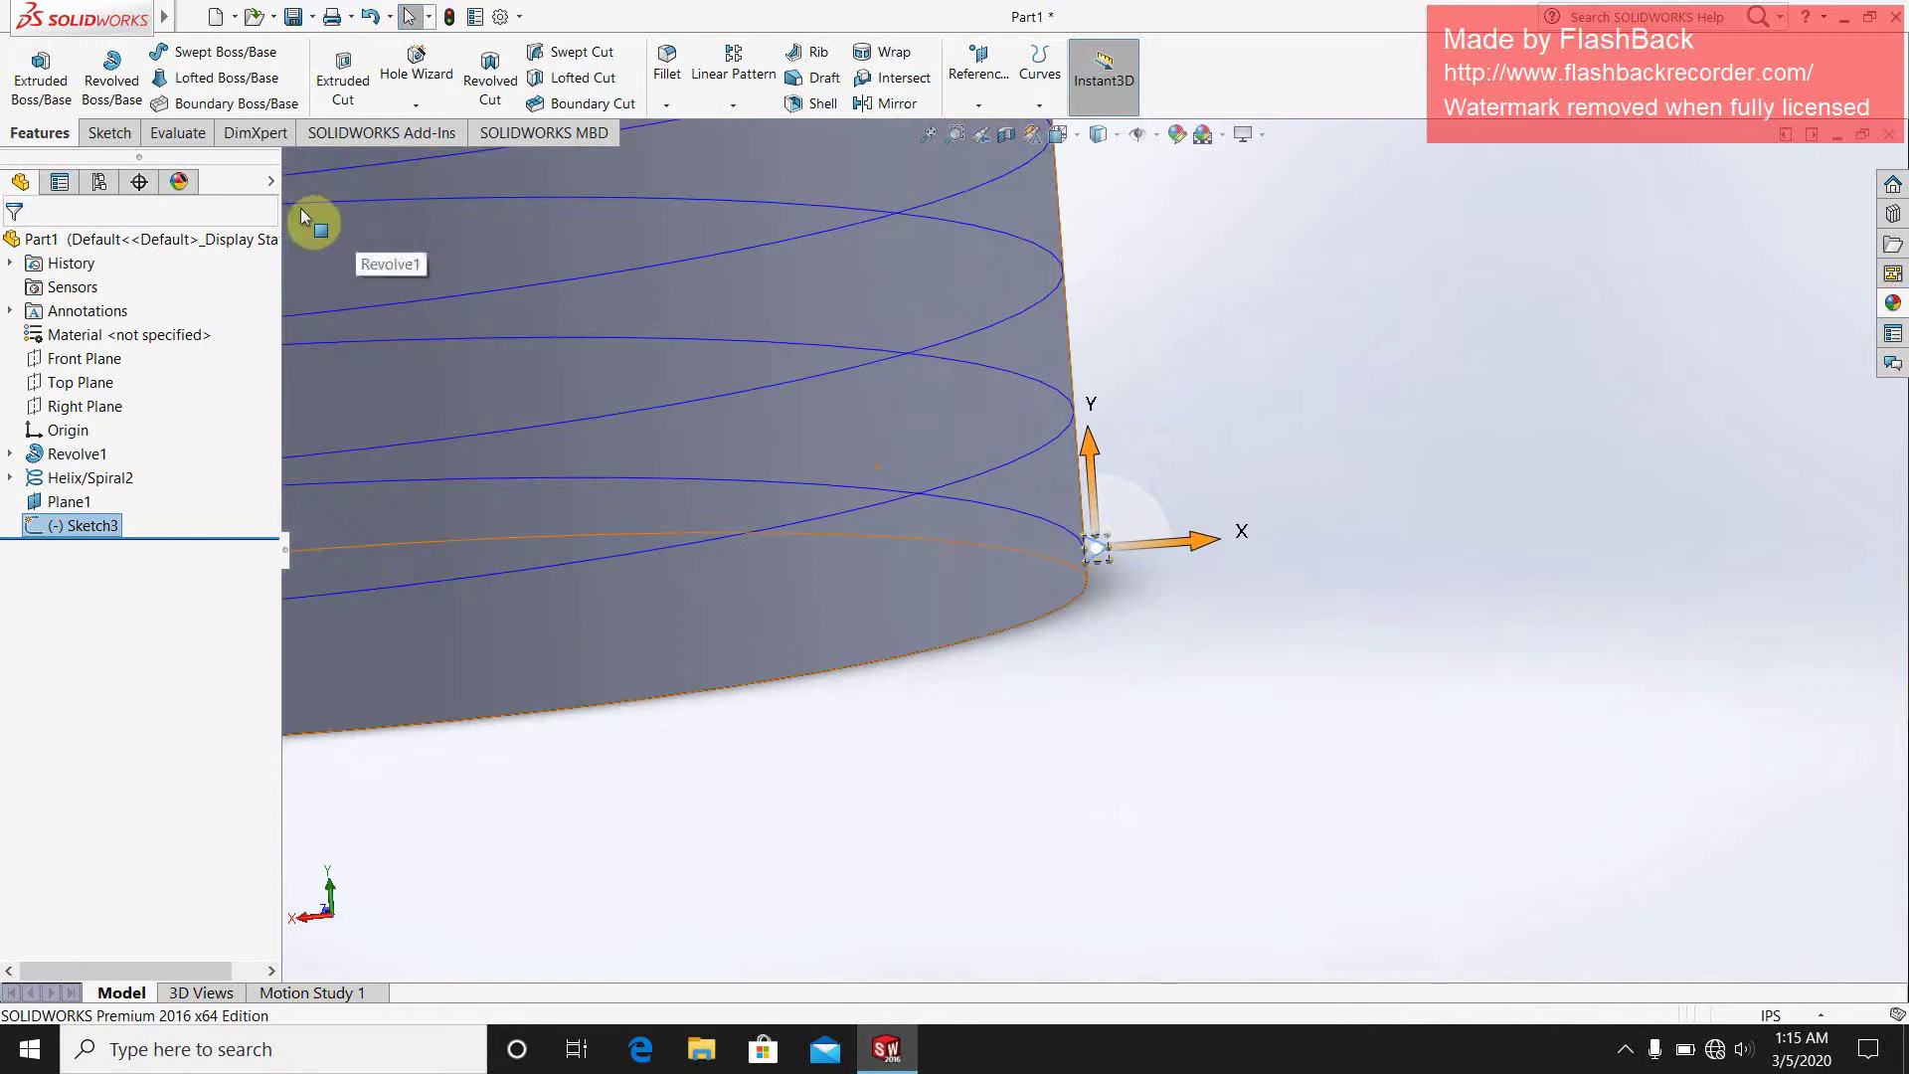
- Create a swept boss using the triangular sketch as the profile and the helix as the path, keeping the default options
{"action": "left_click", "coordinate": [221, 52]}
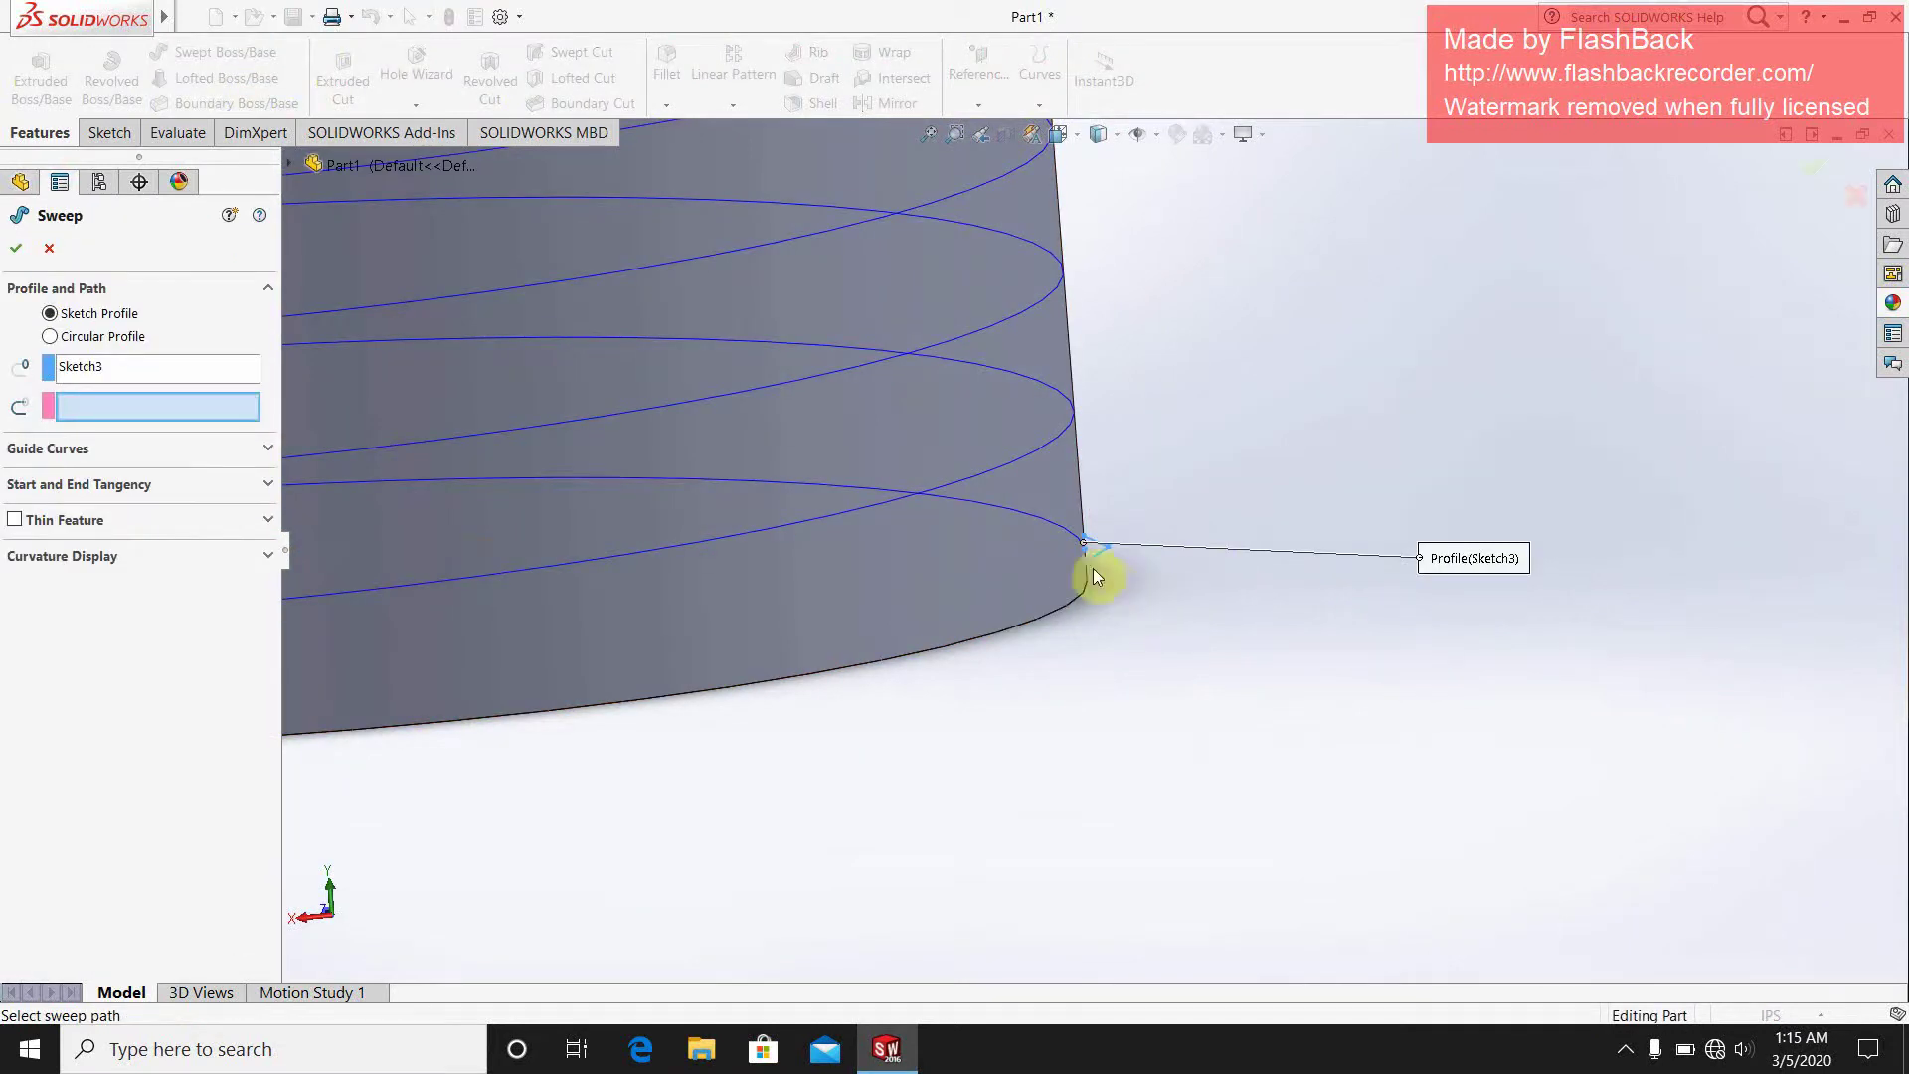
{"action": "left_click", "coordinate": [689, 545]}
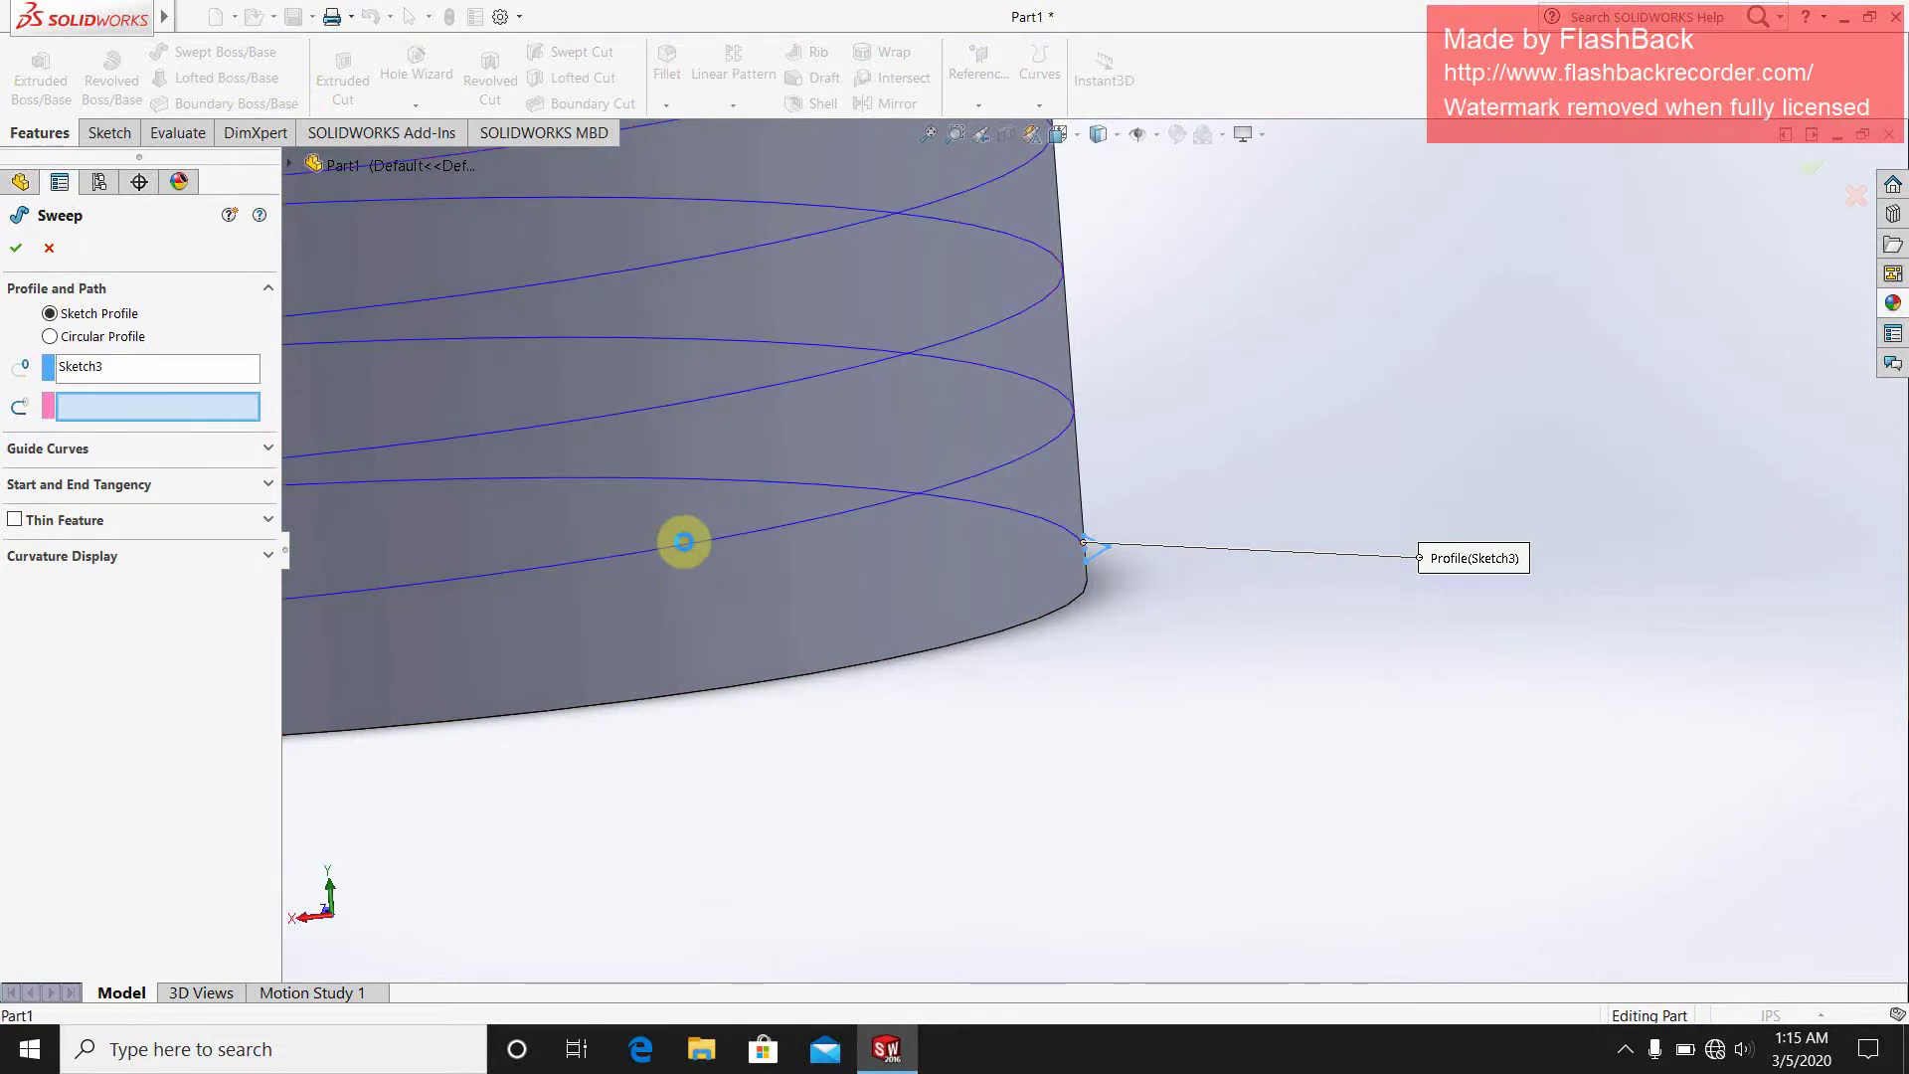
{"action": "scroll", "coordinate": [682, 487], "scroll_direction": "up", "scroll_amount": 5}
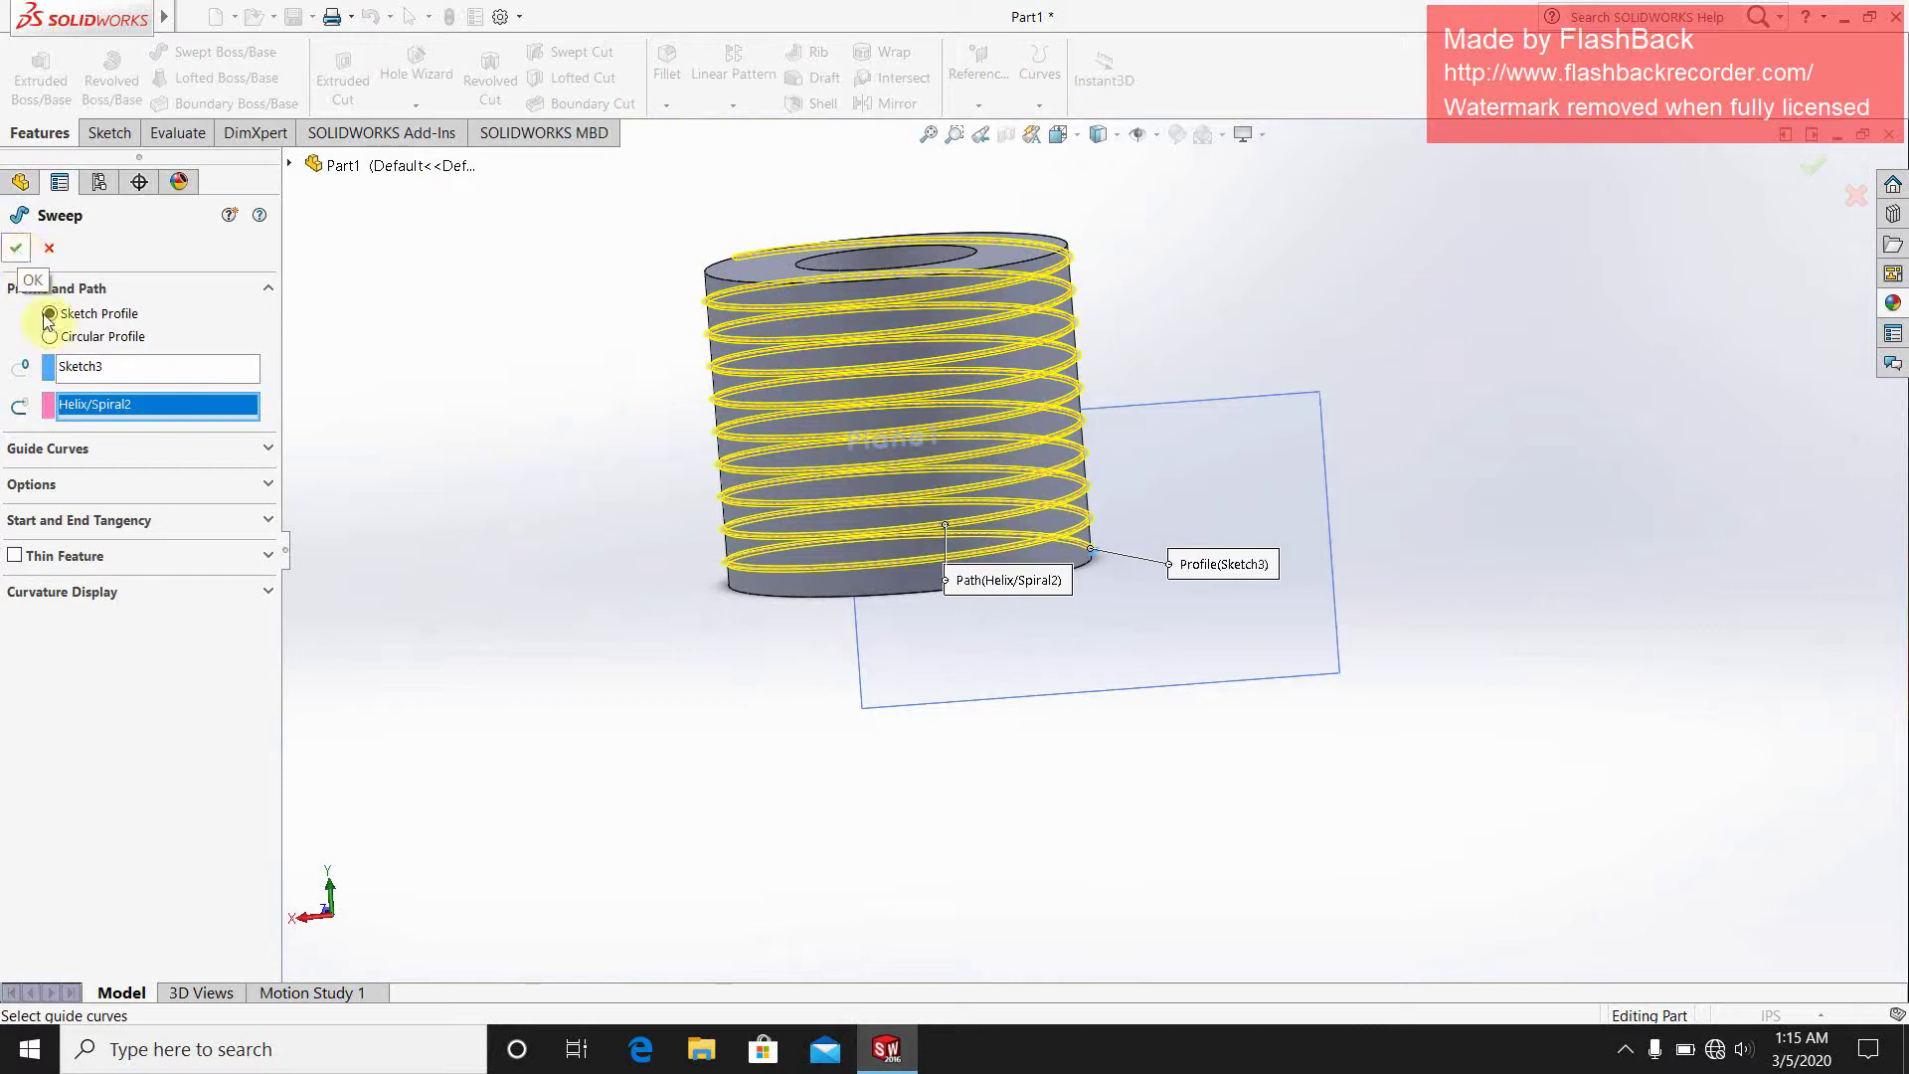
{"action": "left_click", "coordinate": [236, 453]}
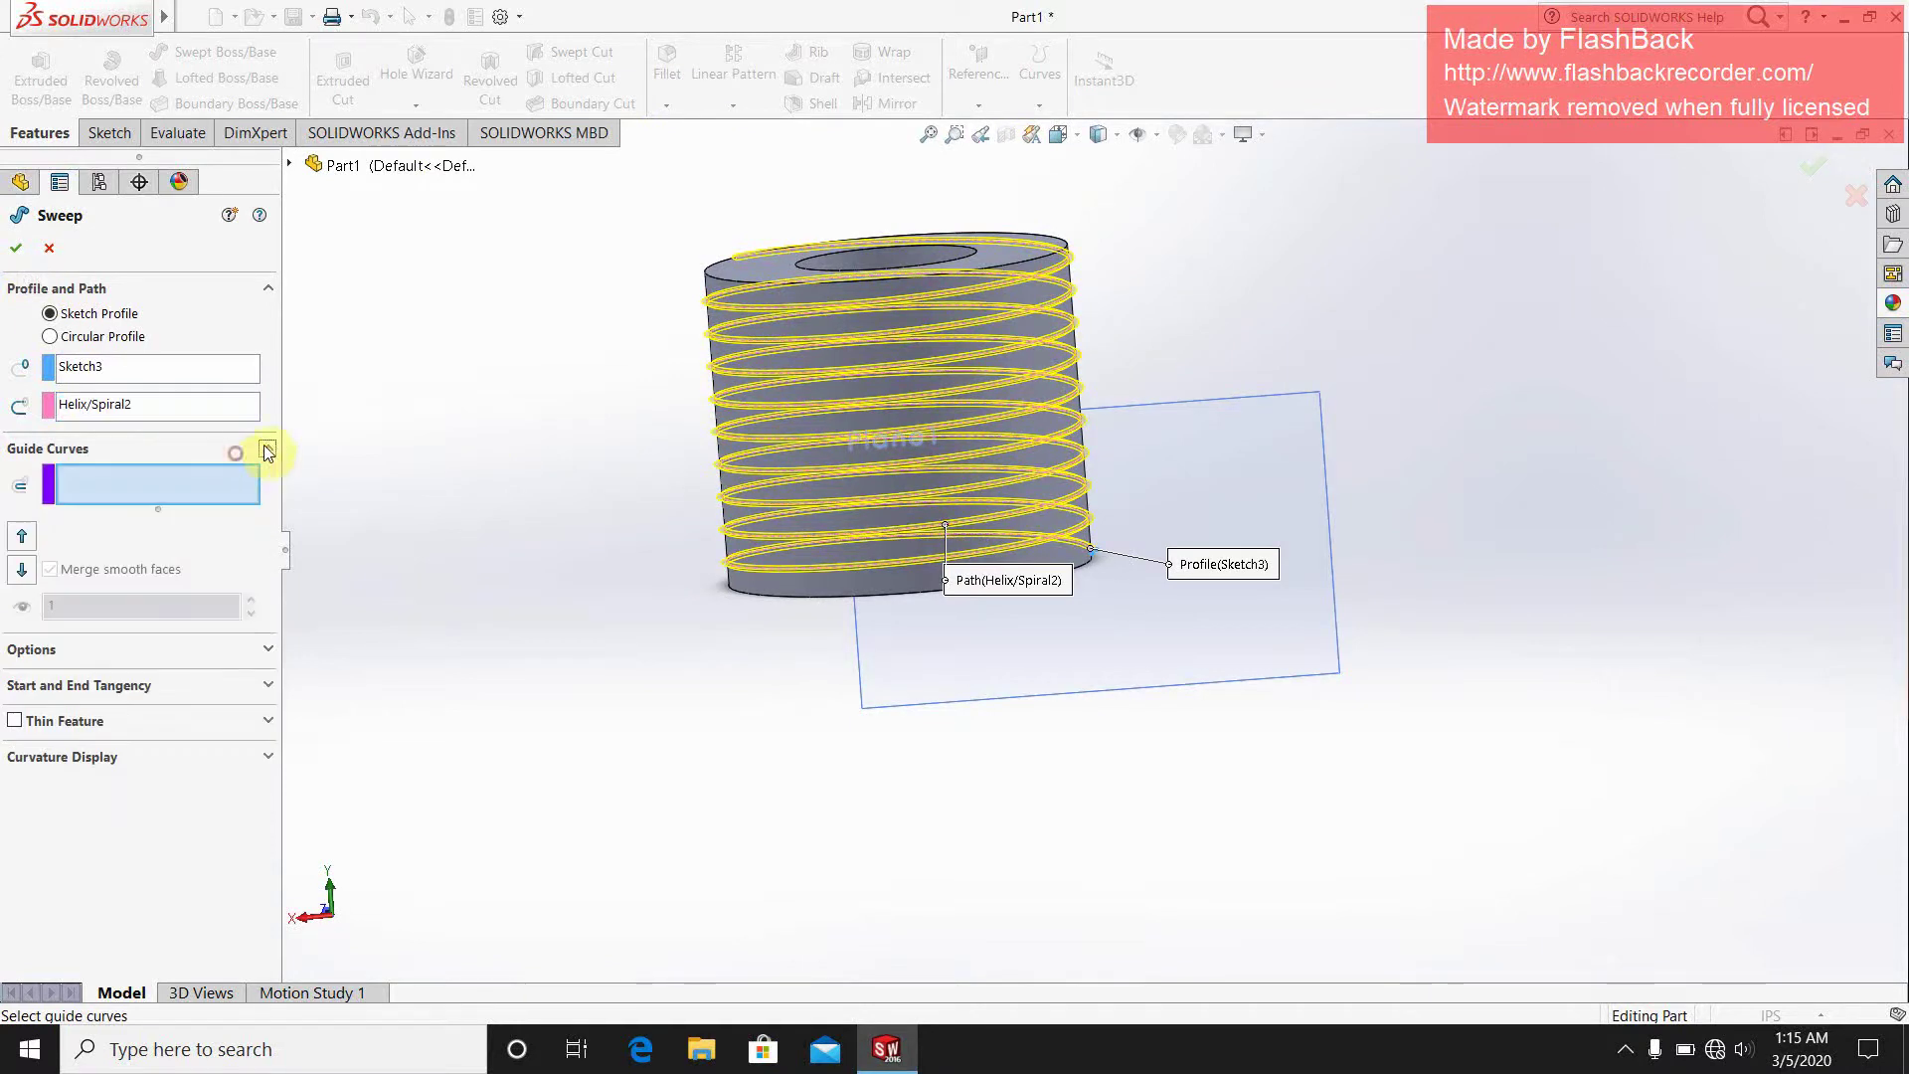
{"action": "left_click", "coordinate": [257, 651]}
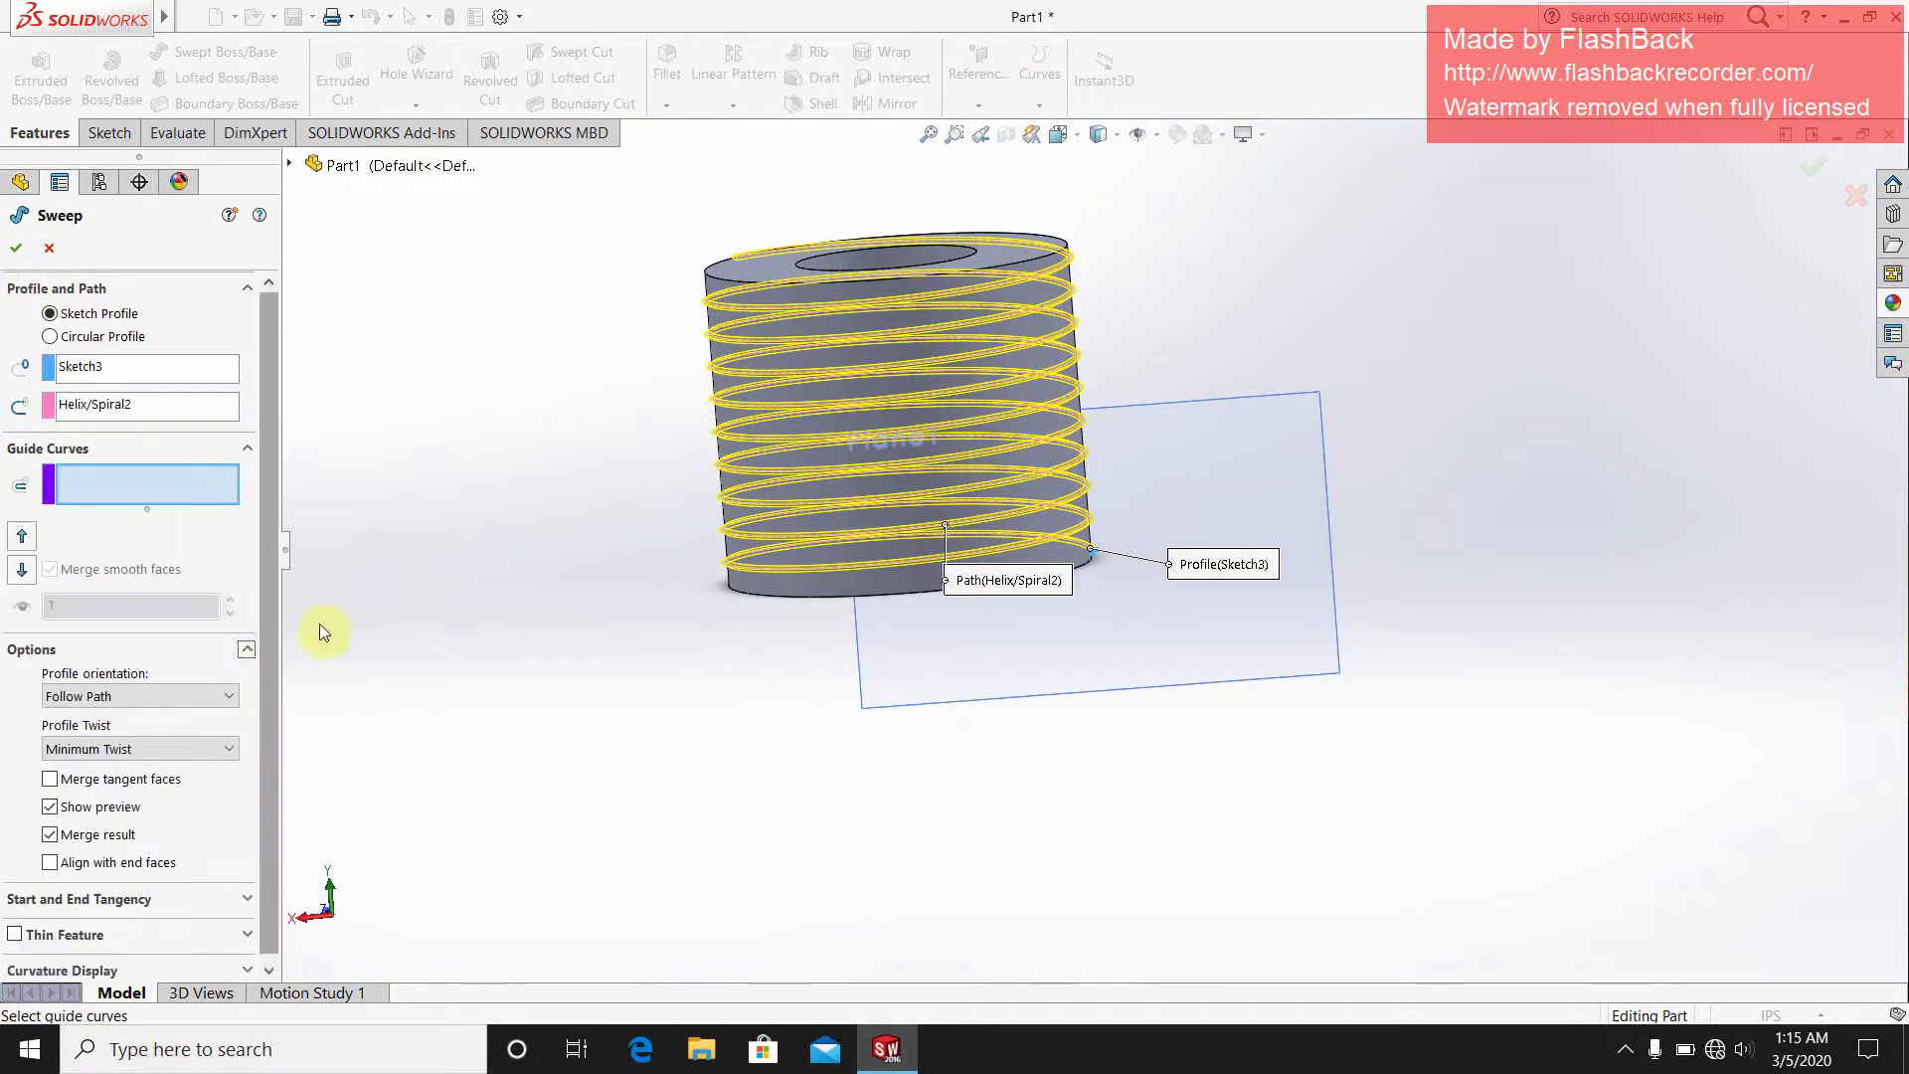
{"action": "left_click", "coordinate": [246, 448]}
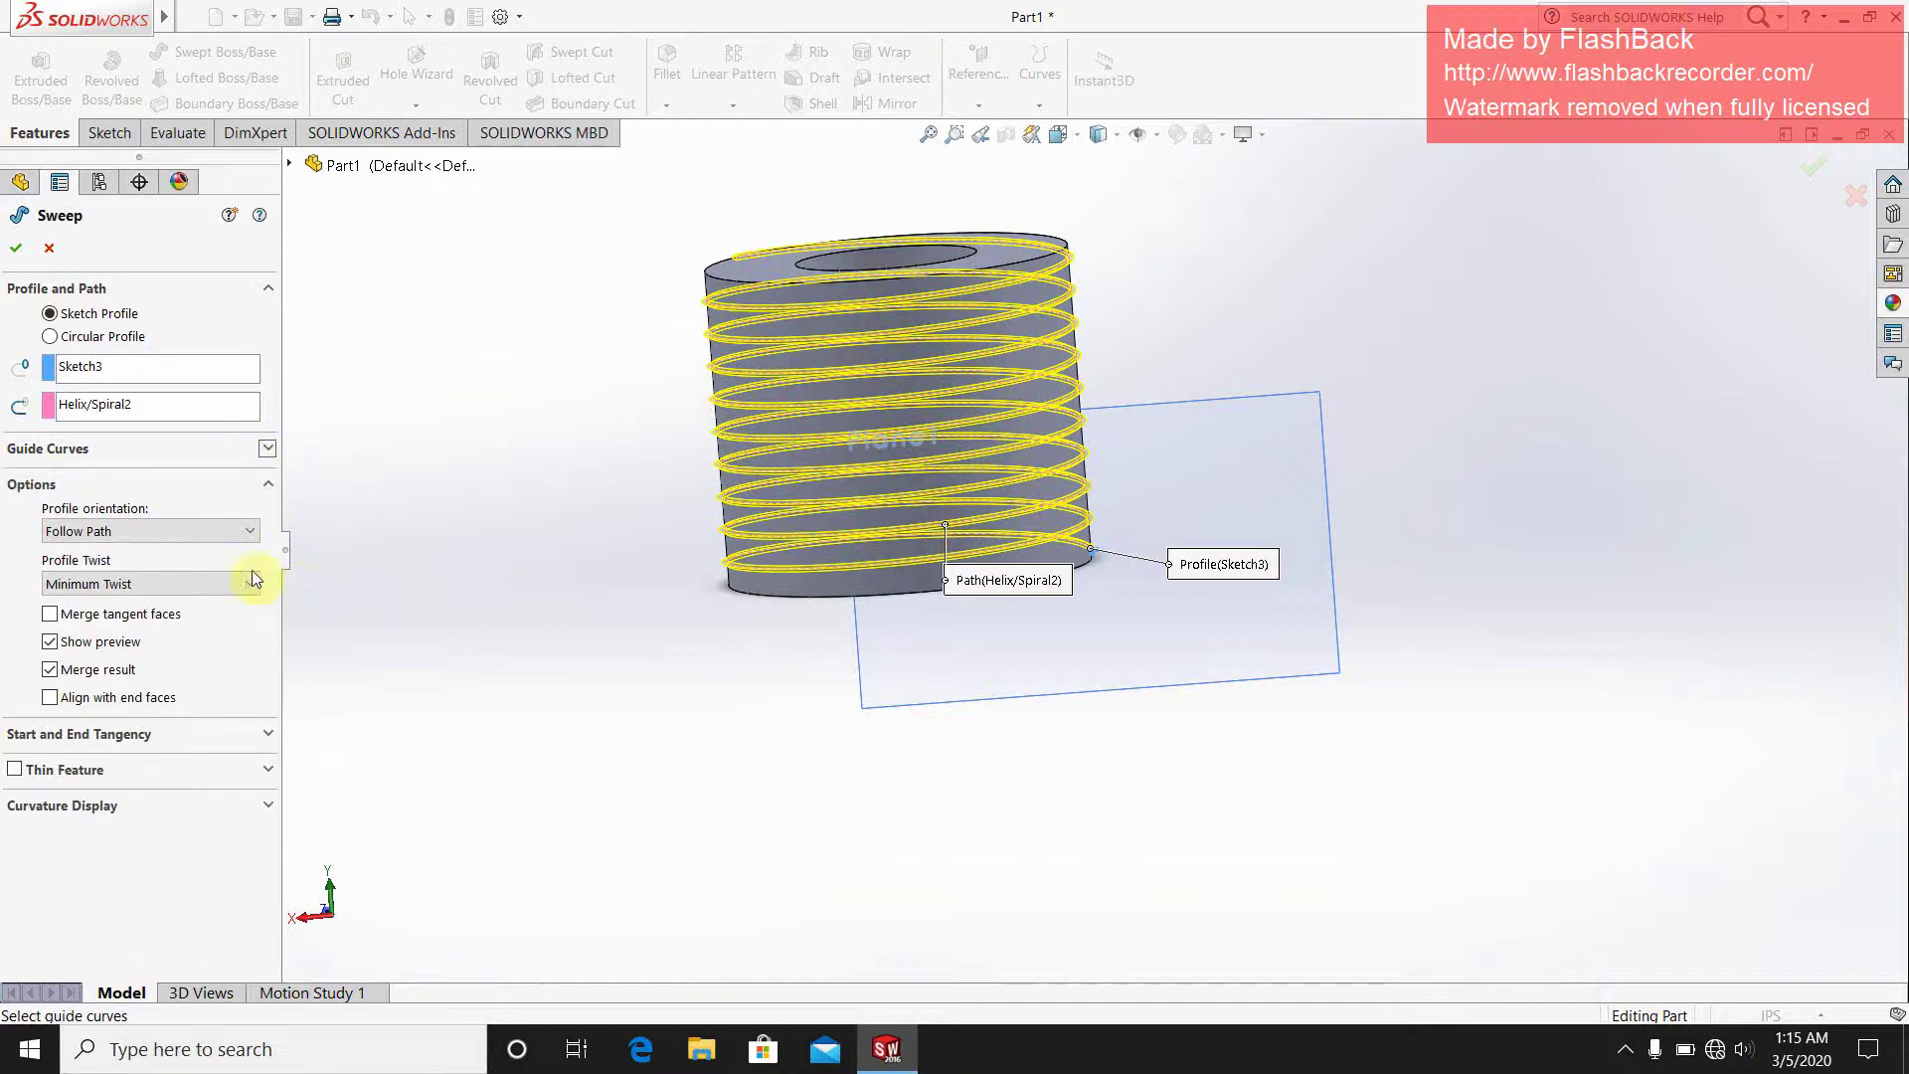
{"action": "left_click", "coordinate": [255, 490]}
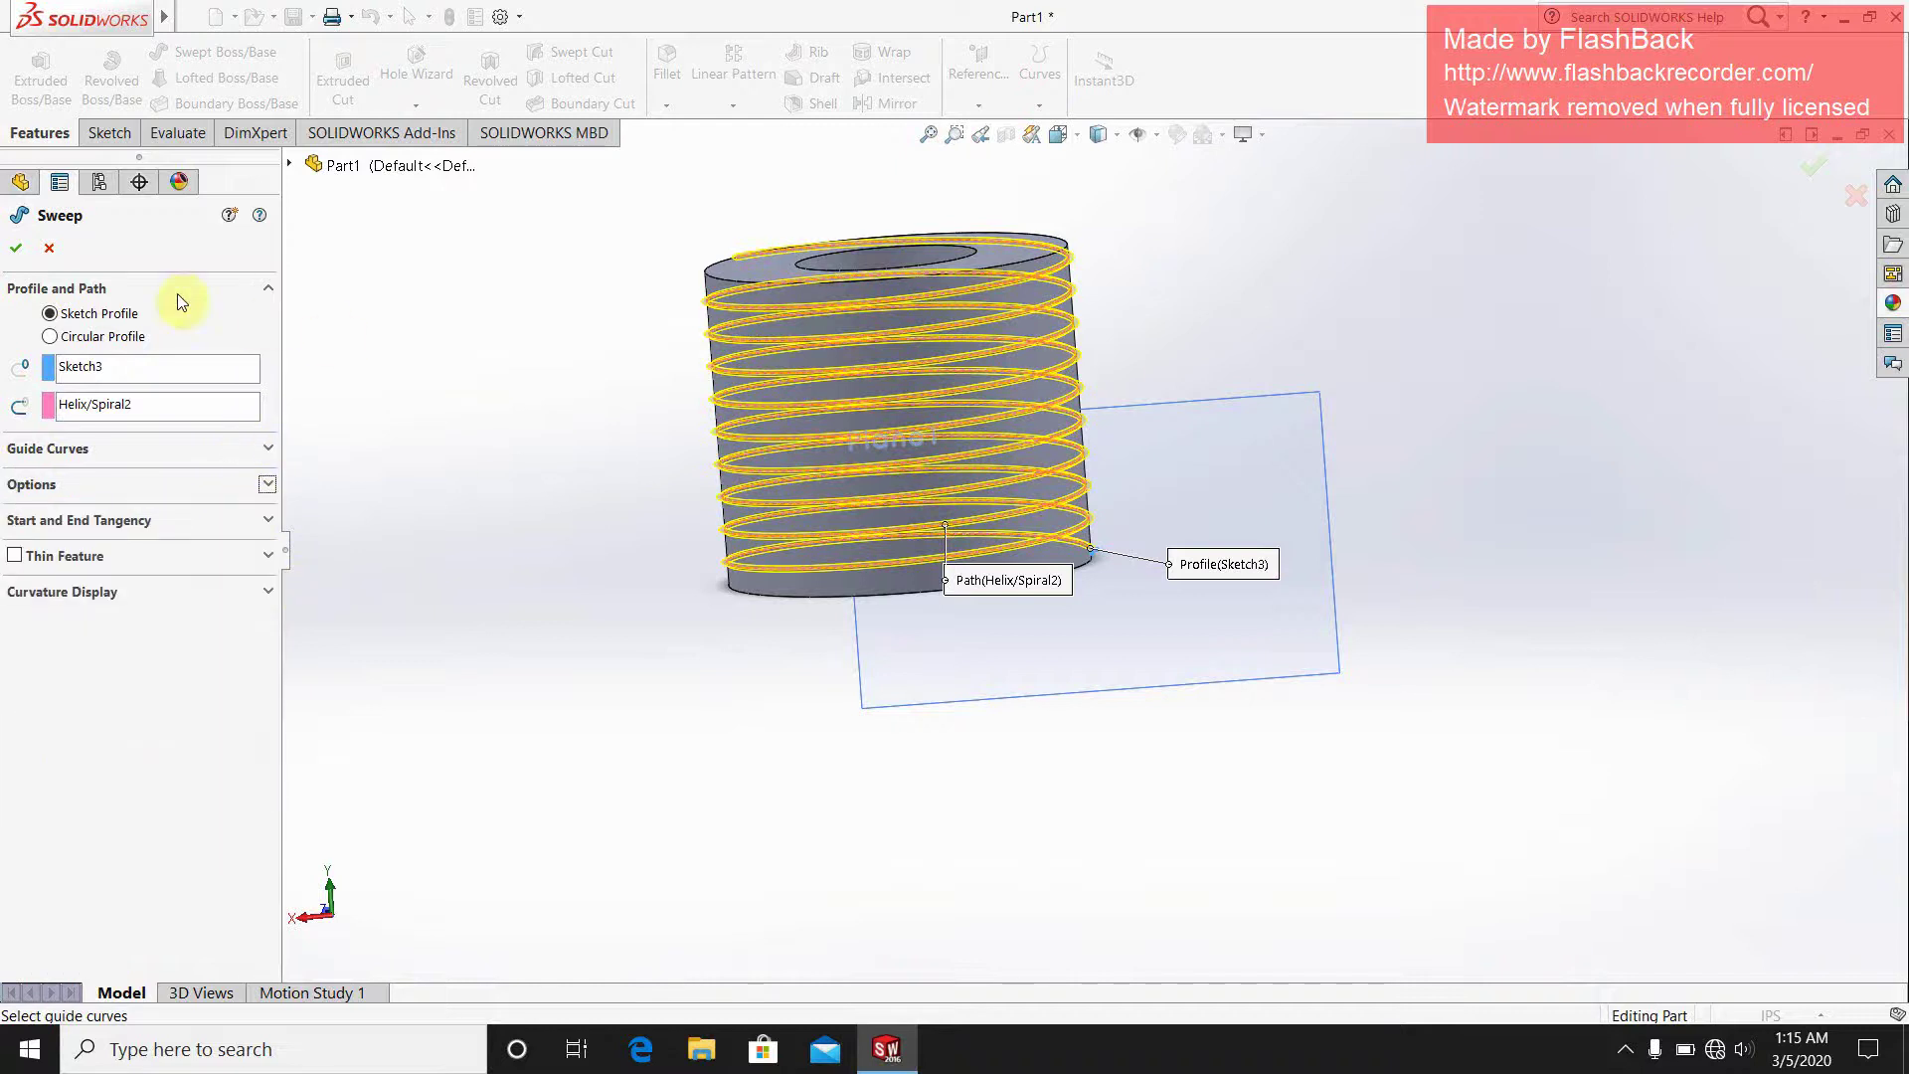
{"action": "left_click", "coordinate": [13, 254]}
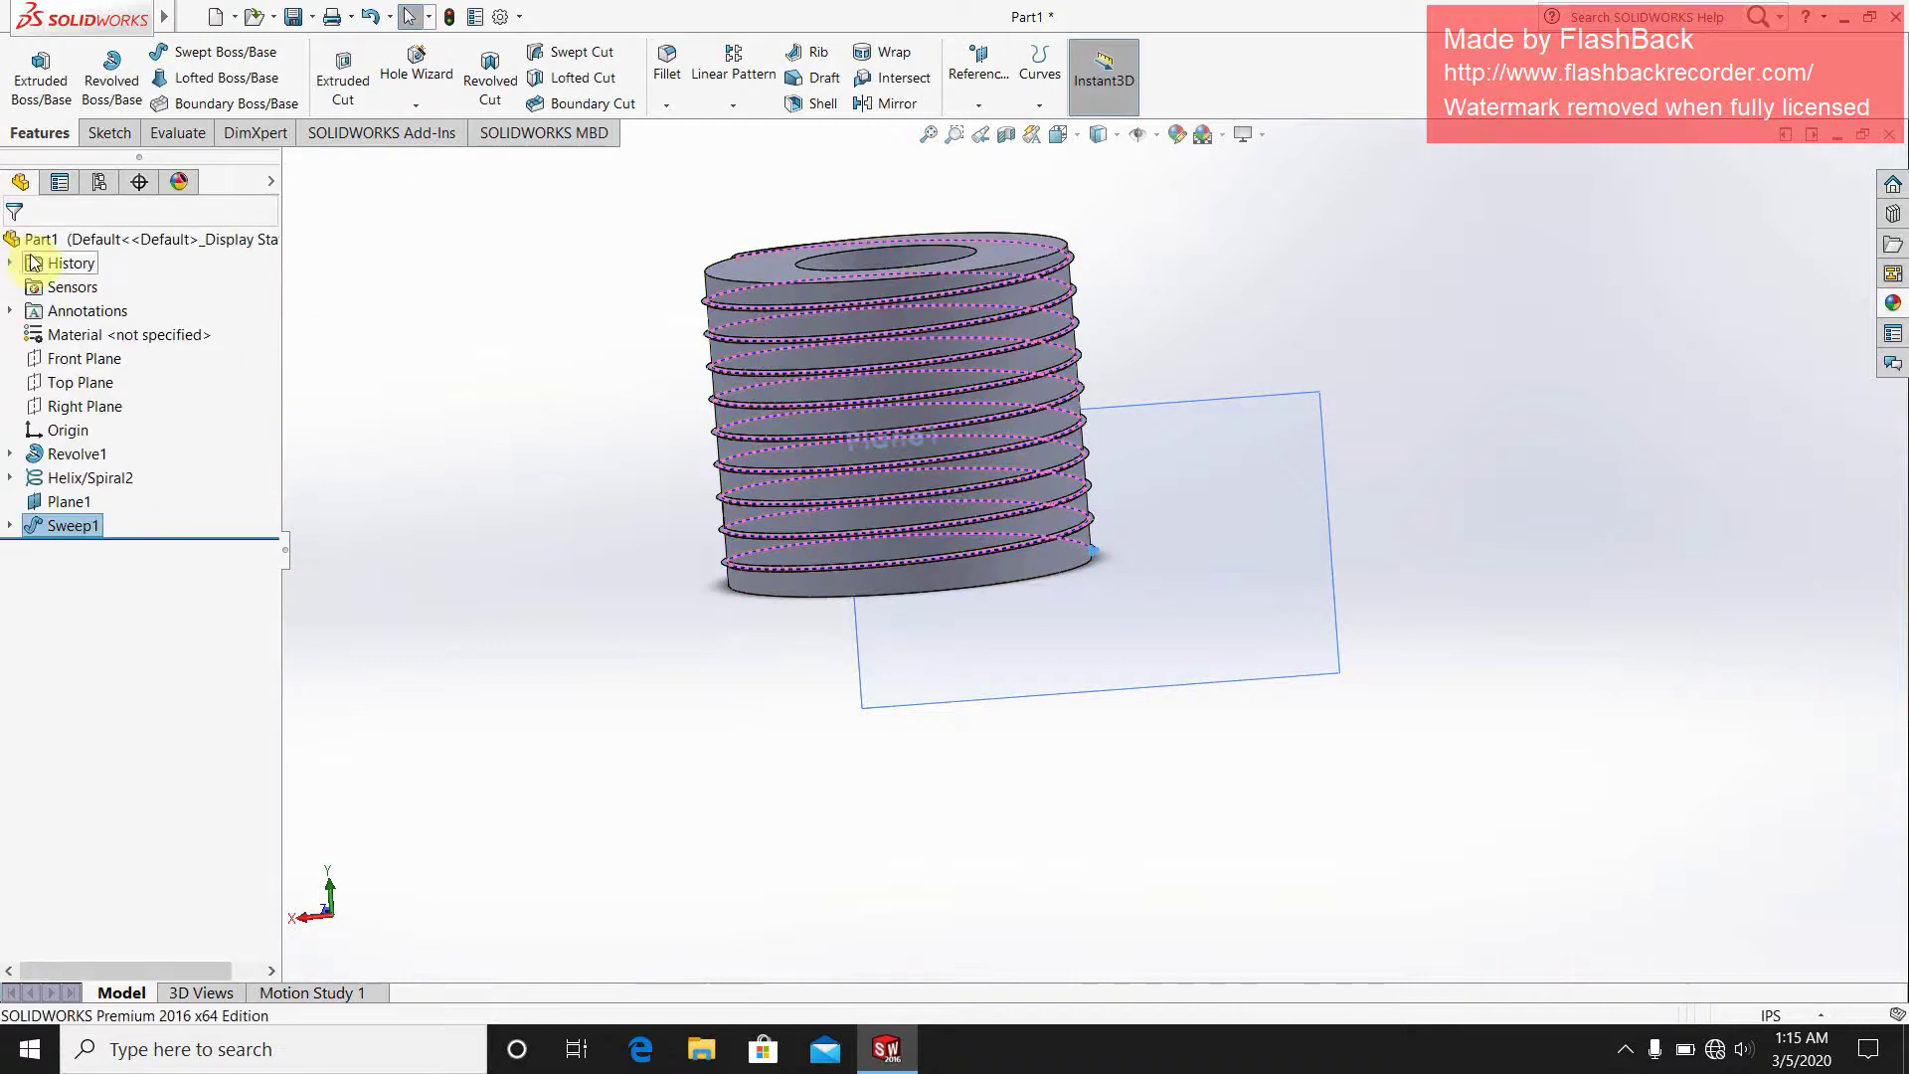
{"action": "left_click", "coordinate": [445, 477]}
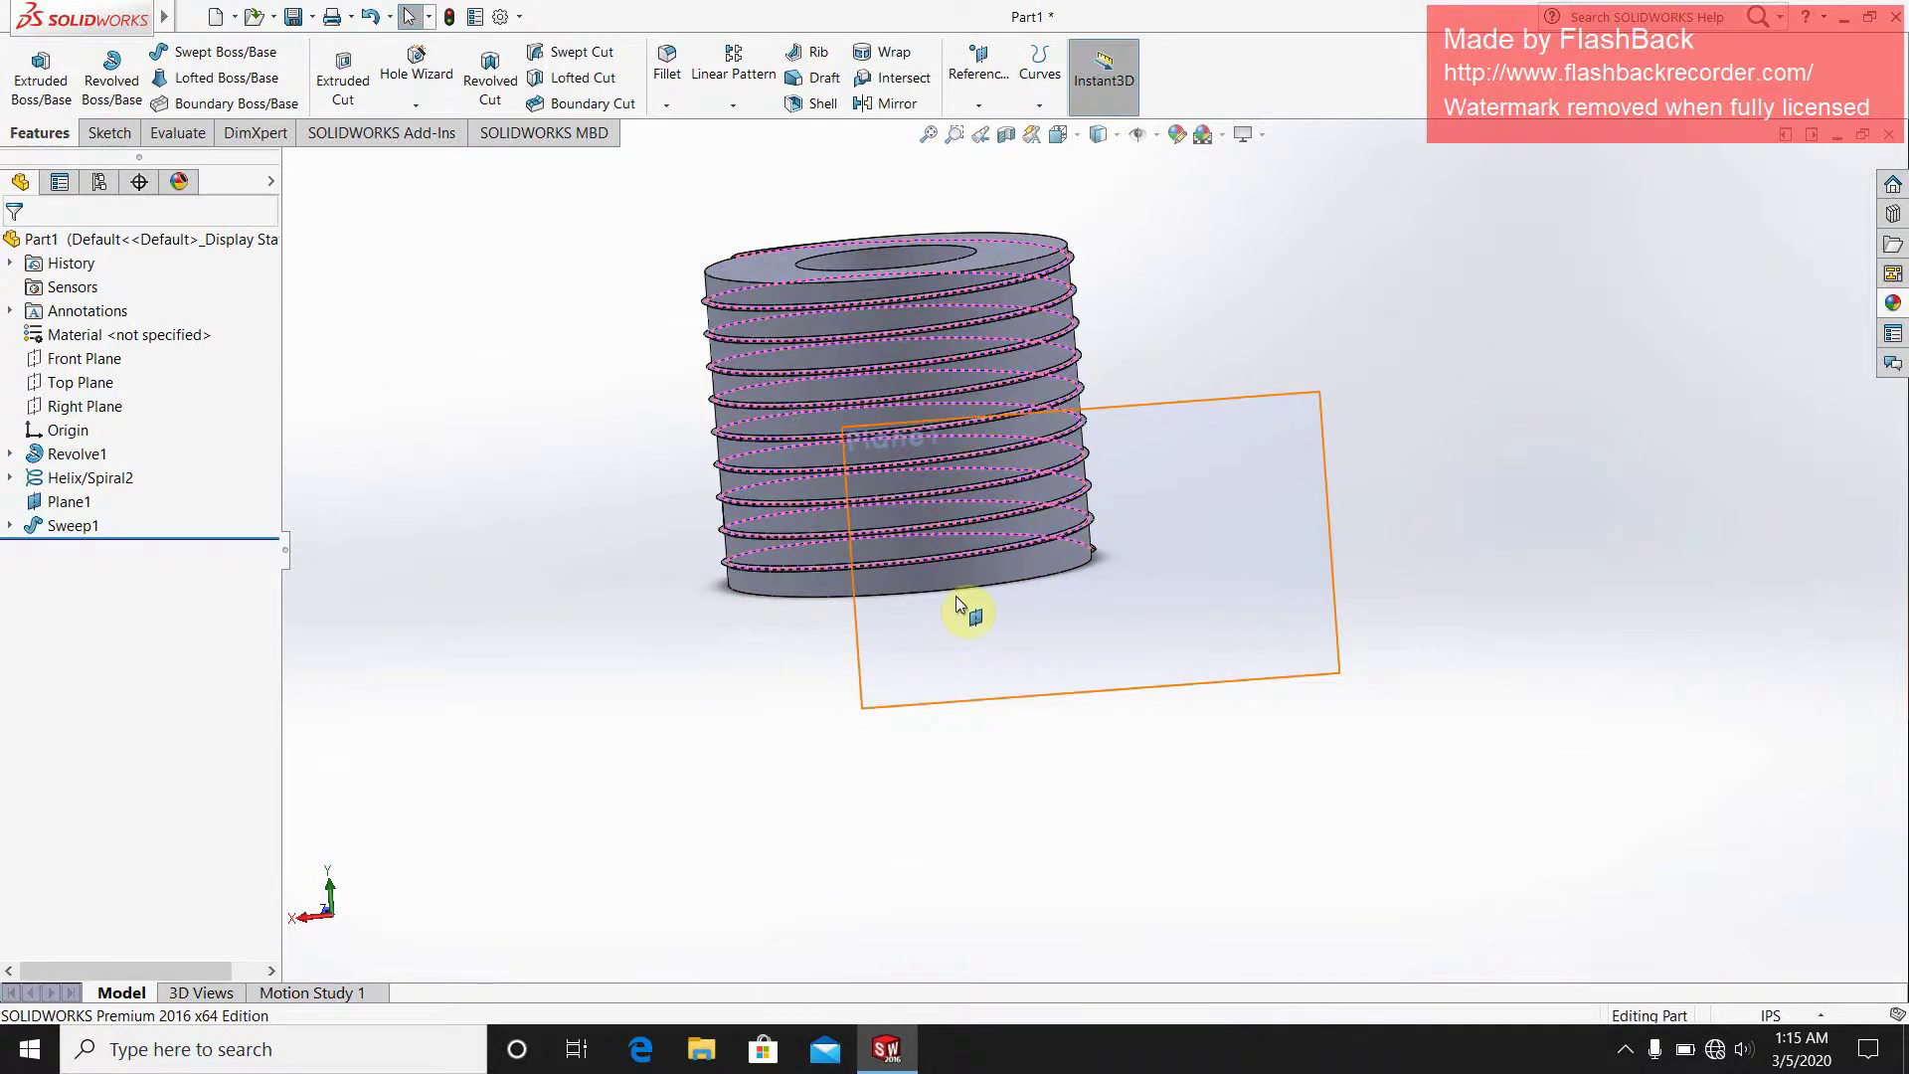
- Hide the helix curve along the swept thread
{"action": "scroll", "coordinate": [945, 582], "scroll_direction": "down", "scroll_amount": 3}
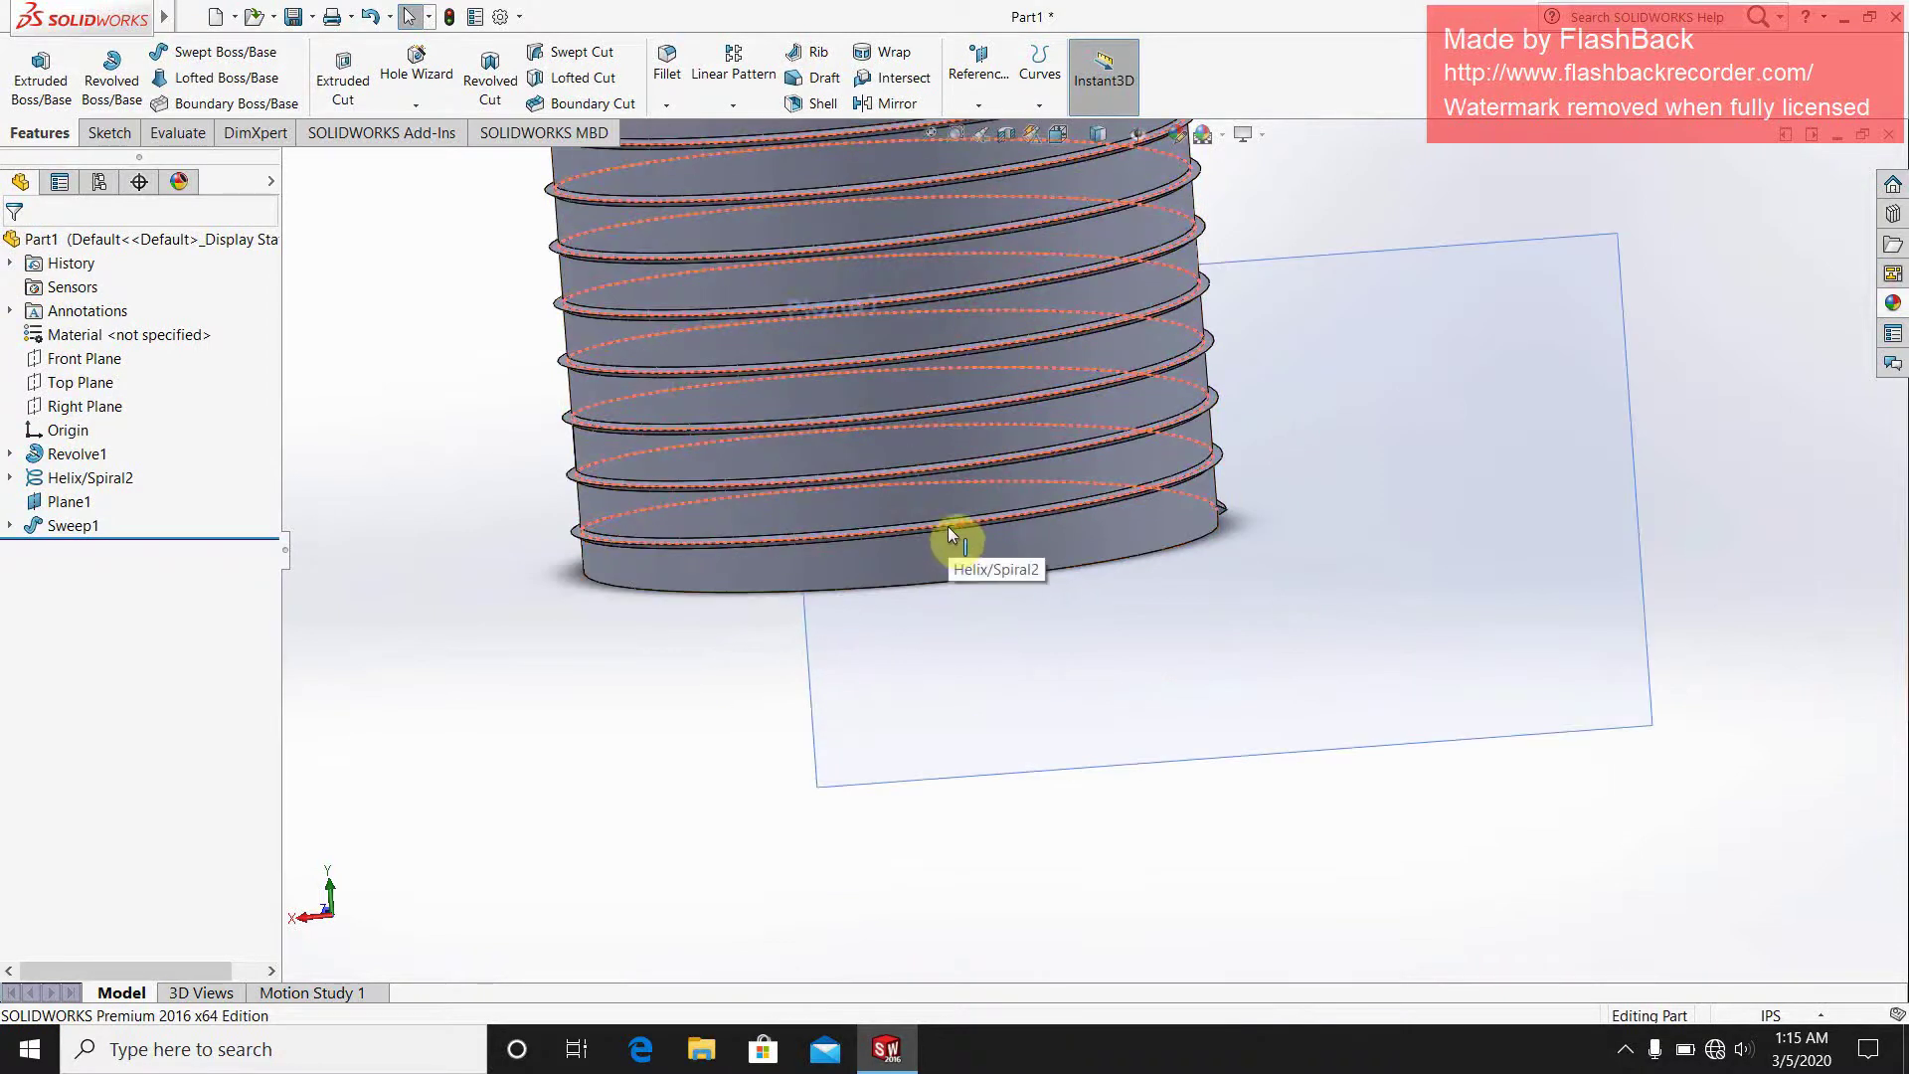
{"action": "scroll", "coordinate": [947, 529], "scroll_direction": "down", "scroll_amount": 2}
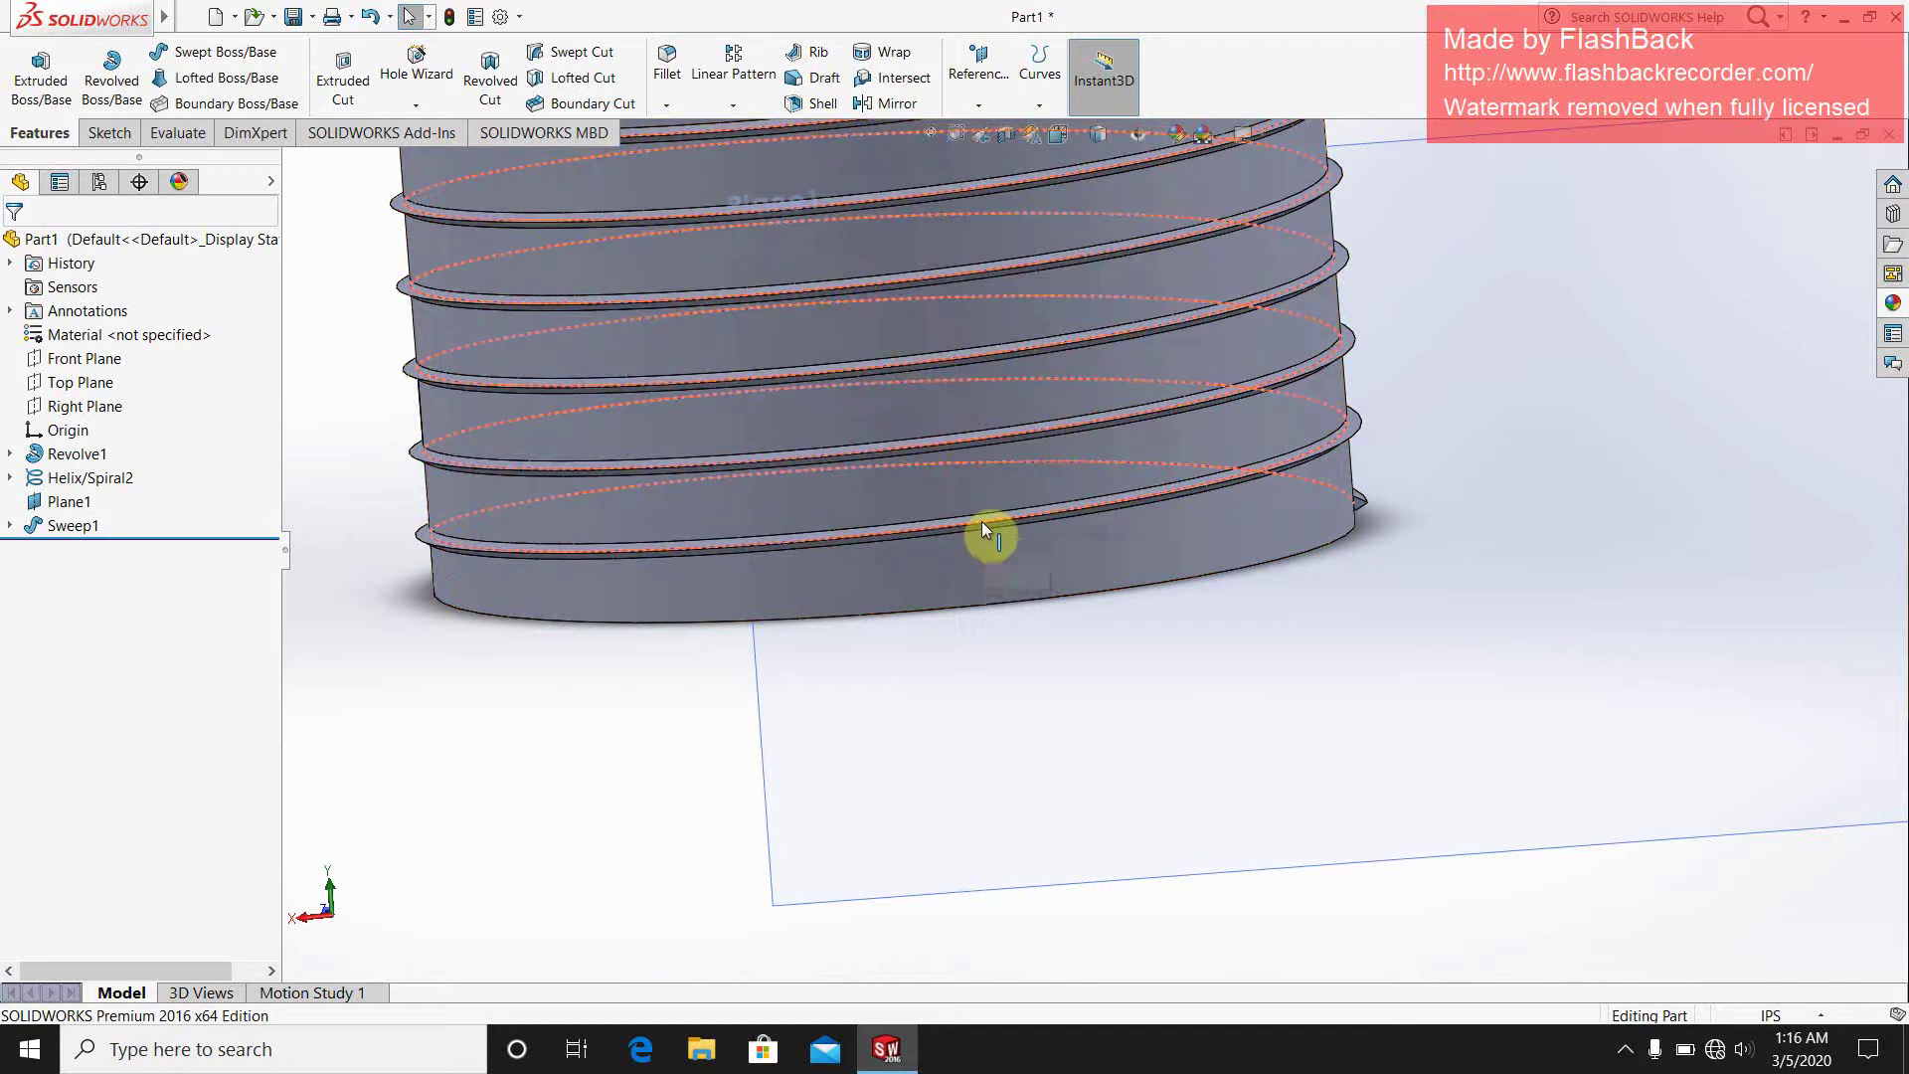
{"action": "left_click", "coordinate": [982, 525]}
{"action": "right_click", "coordinate": [981, 521]}
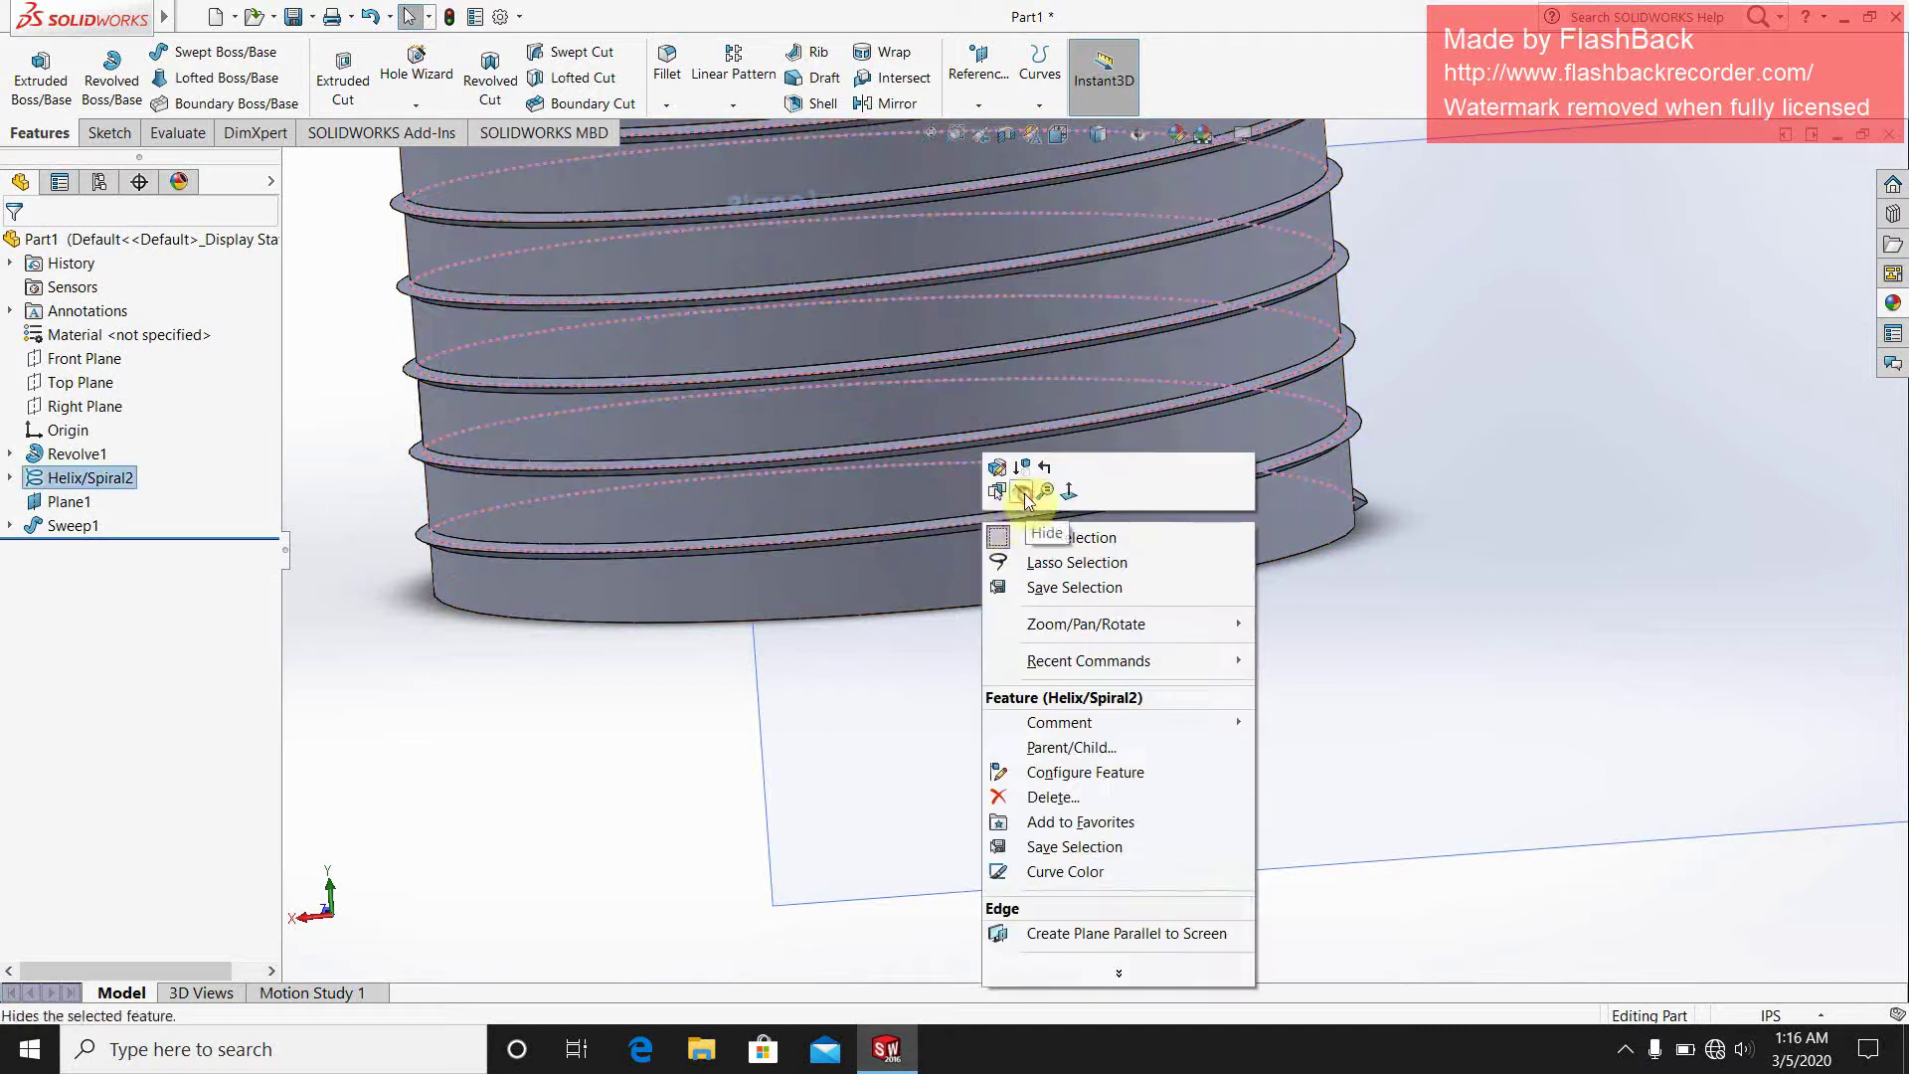
{"action": "left_click", "coordinate": [1024, 495]}
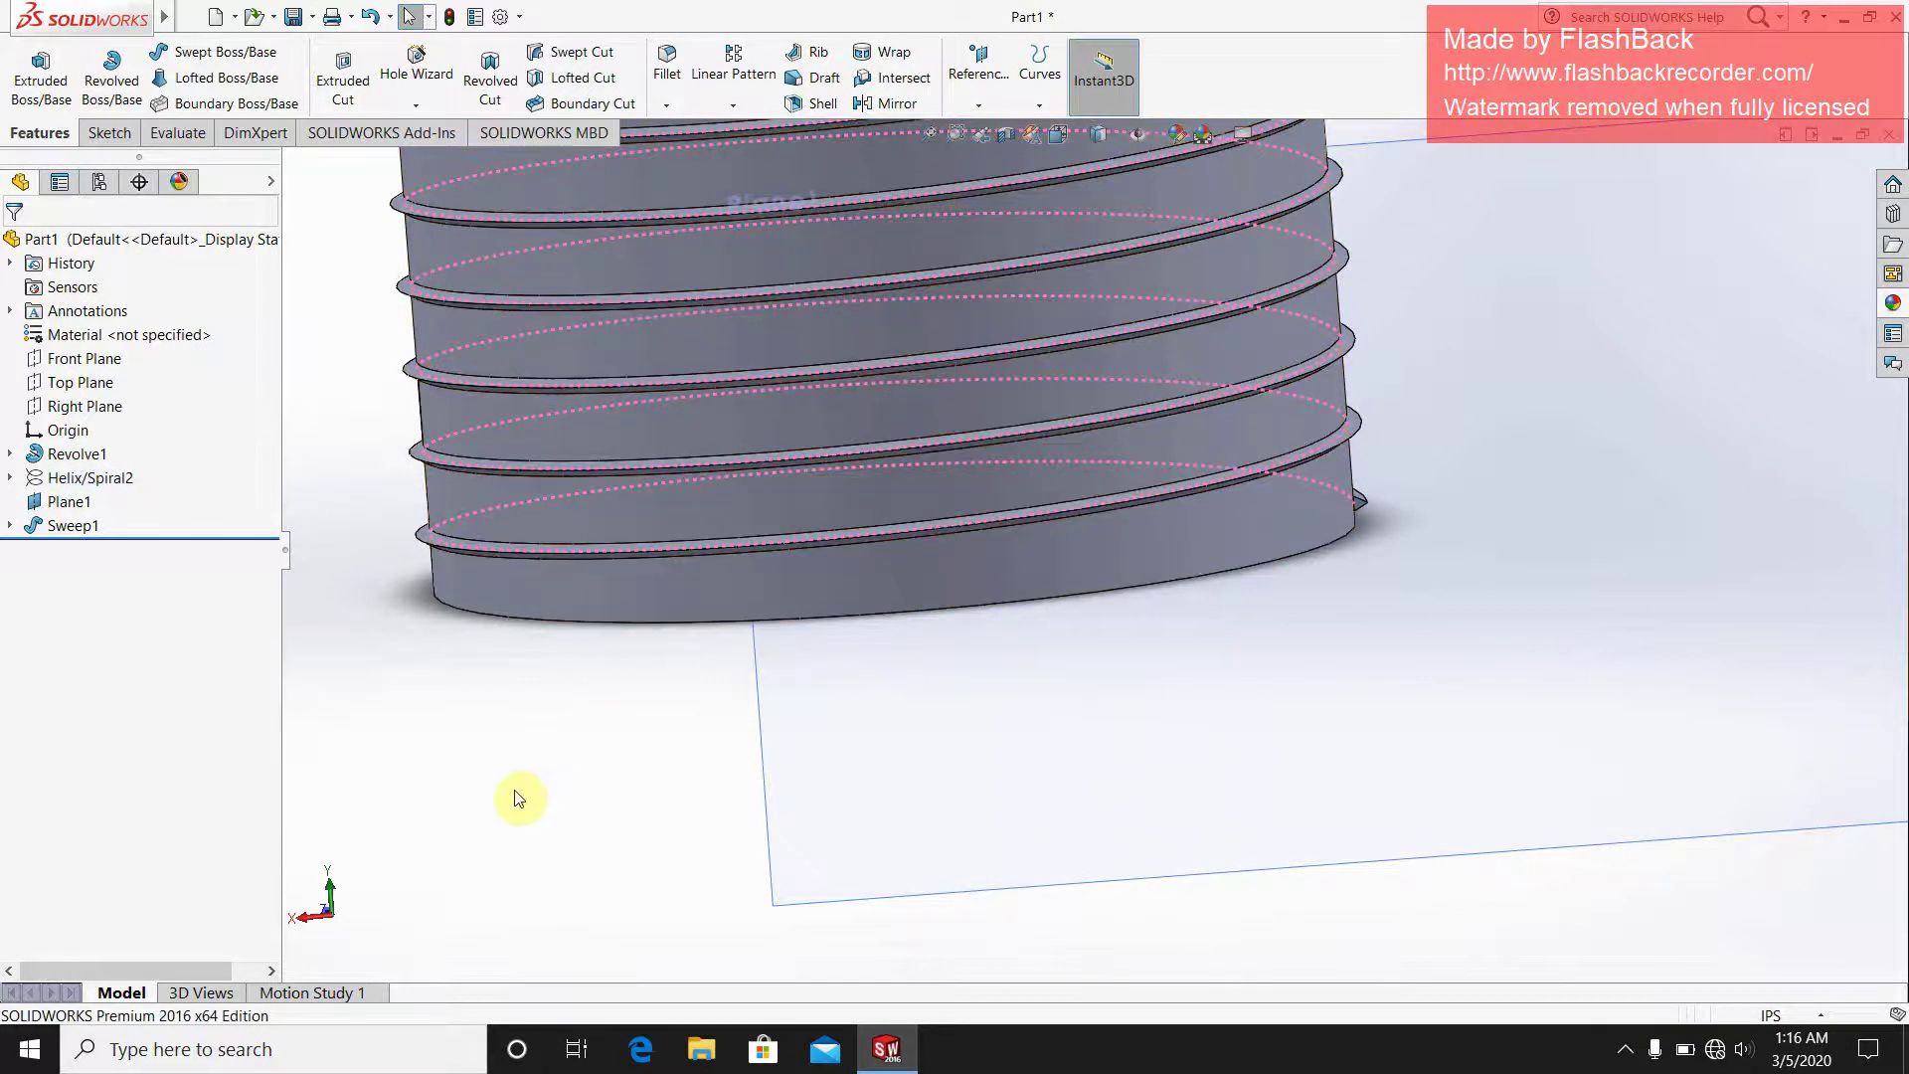
- Hide the reference plane at the lower end of the helix
{"action": "middle_click_drag", "start_coordinate": [576, 738], "coordinate": [741, 626]}
{"action": "scroll", "coordinate": [725, 682], "scroll_direction": "up", "scroll_amount": 5}
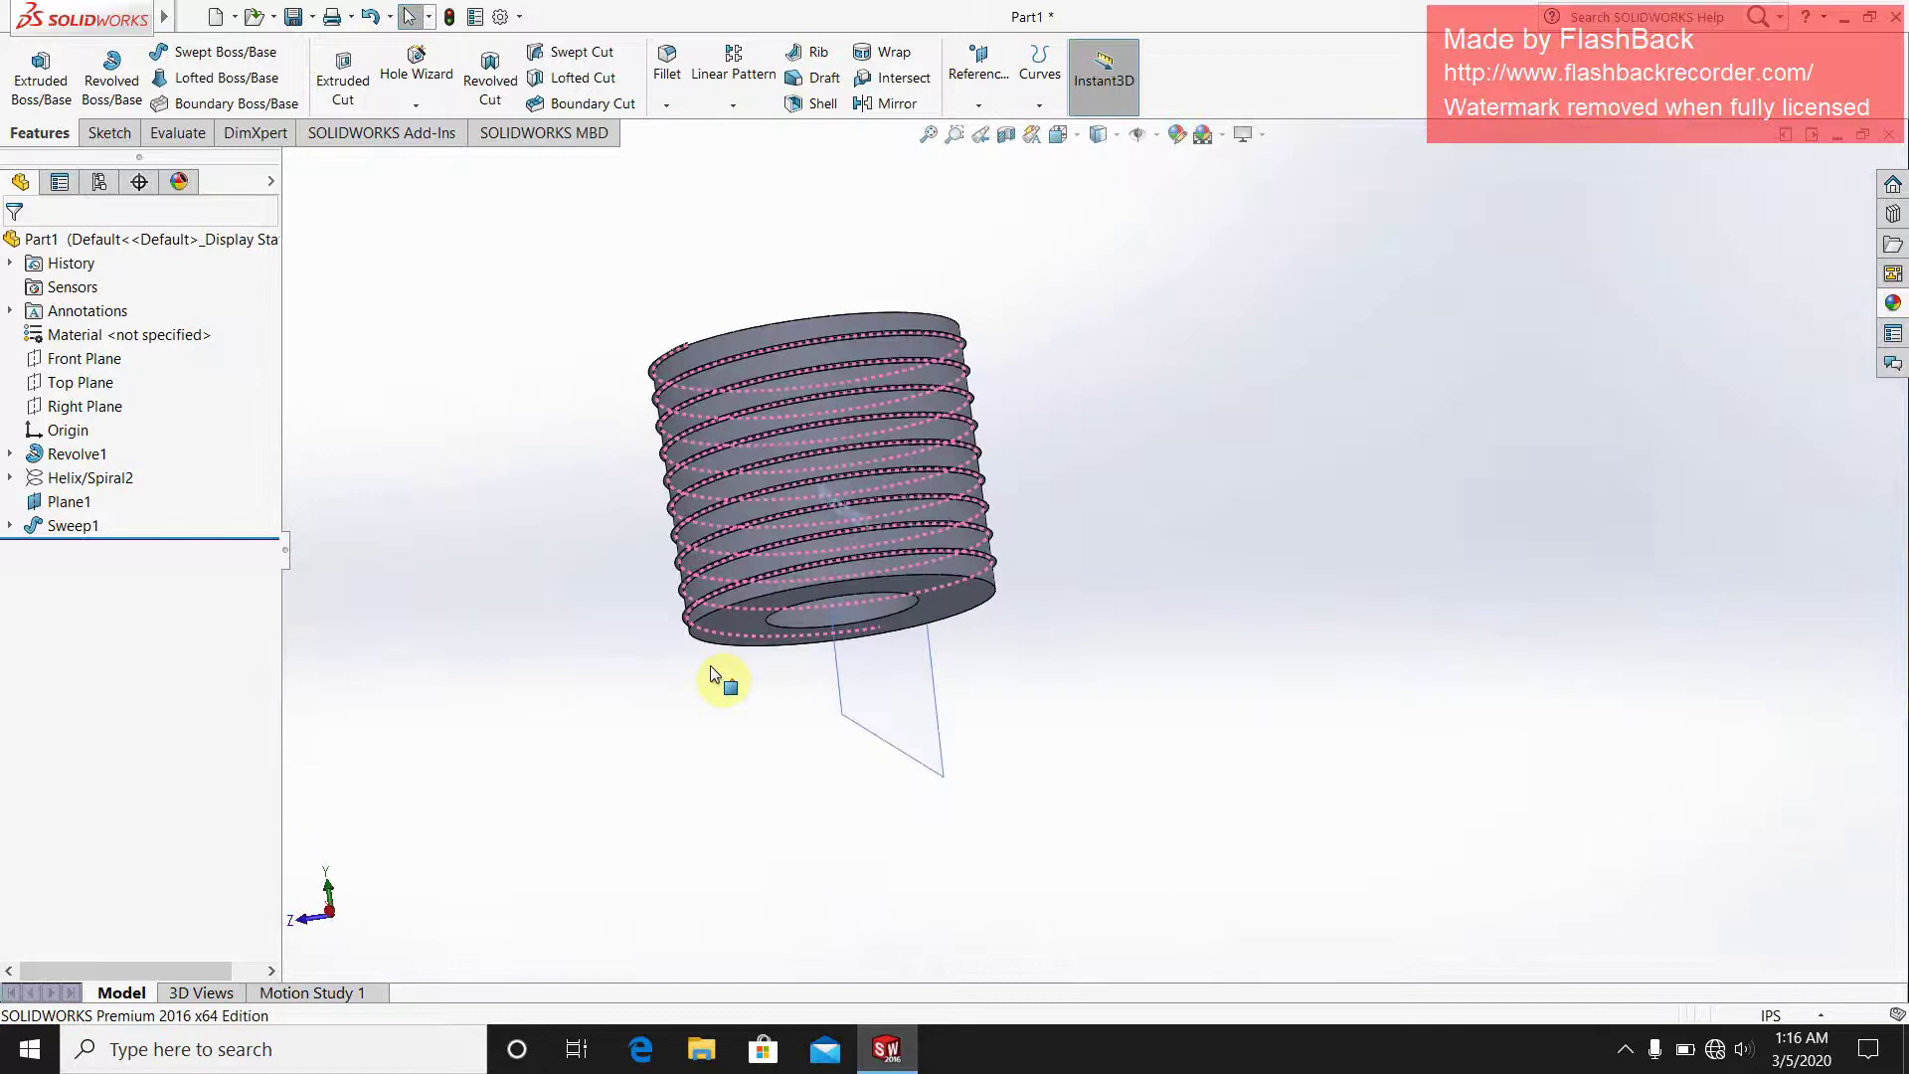
{"action": "scroll", "coordinate": [895, 676], "scroll_direction": "down", "scroll_amount": 5}
{"action": "left_click", "coordinate": [893, 648]}
{"action": "right_click", "coordinate": [895, 643]}
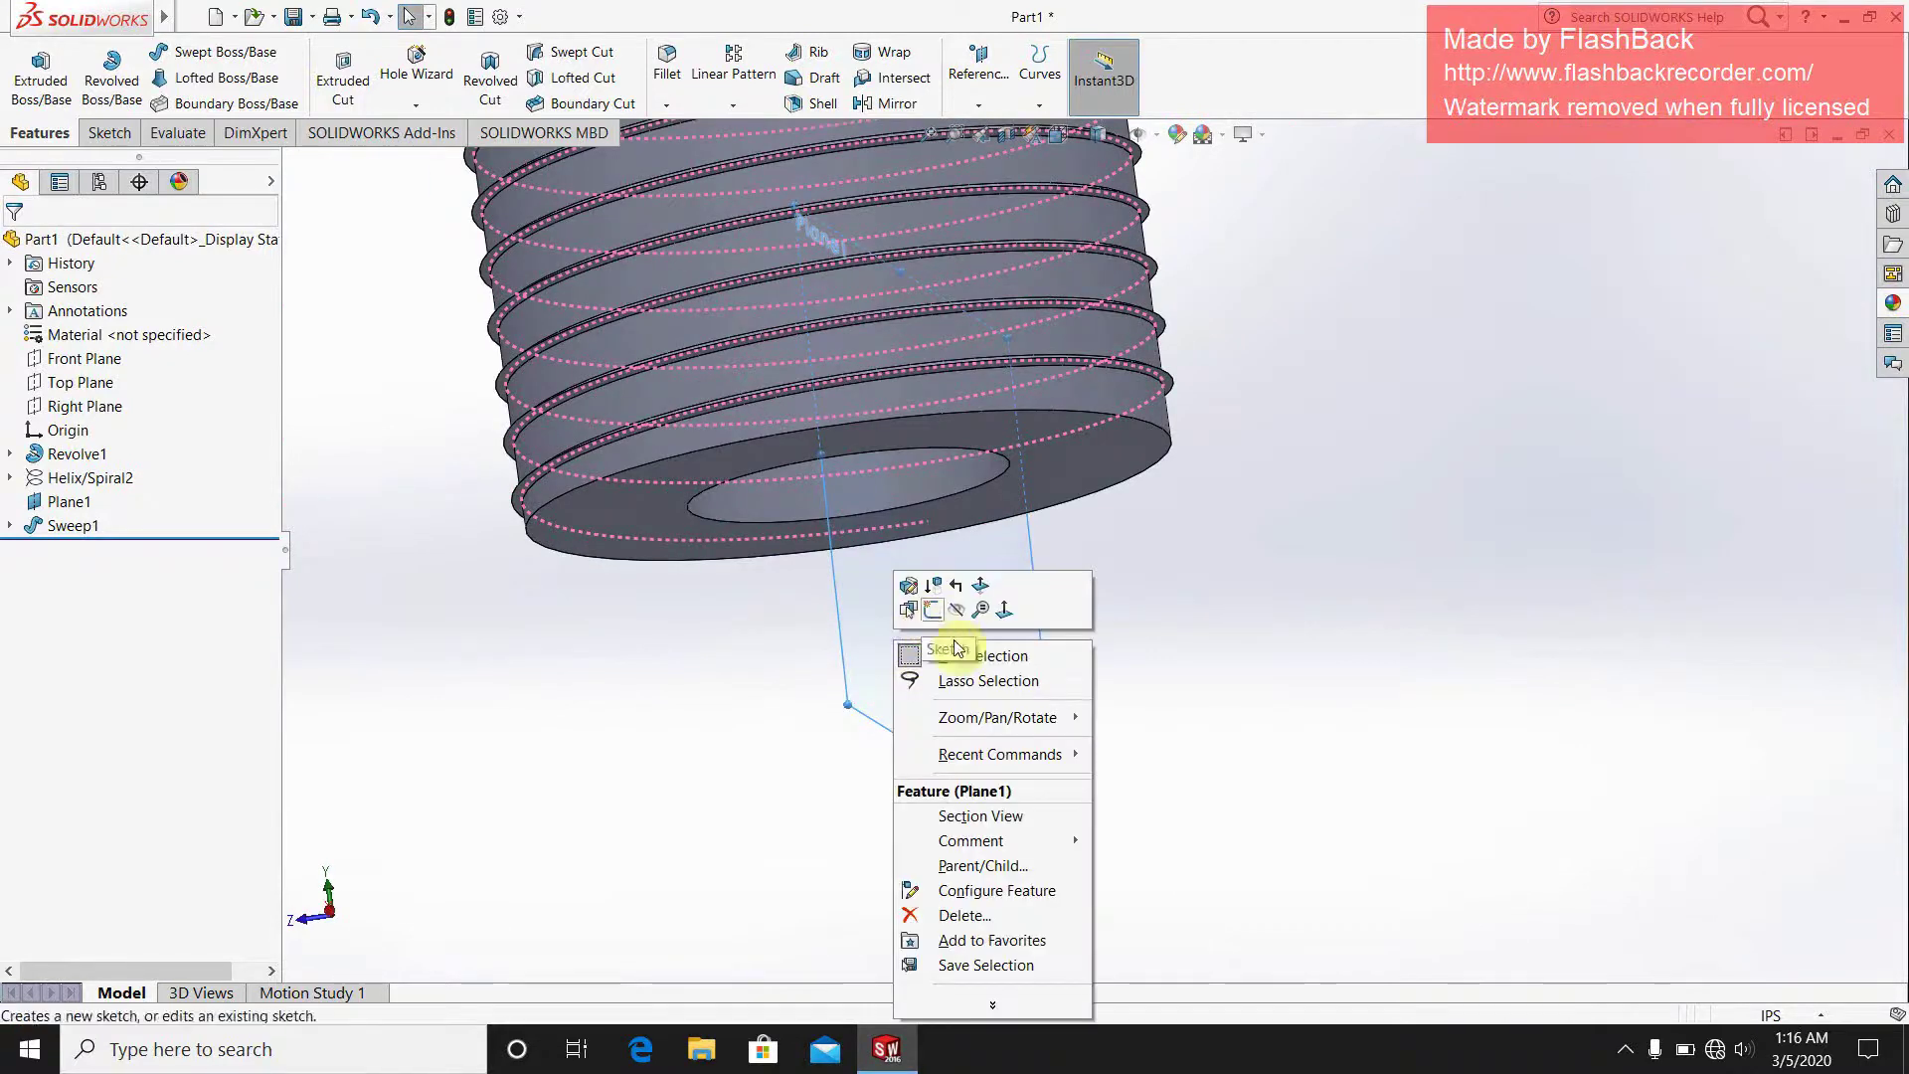
{"action": "left_click", "coordinate": [957, 610]}
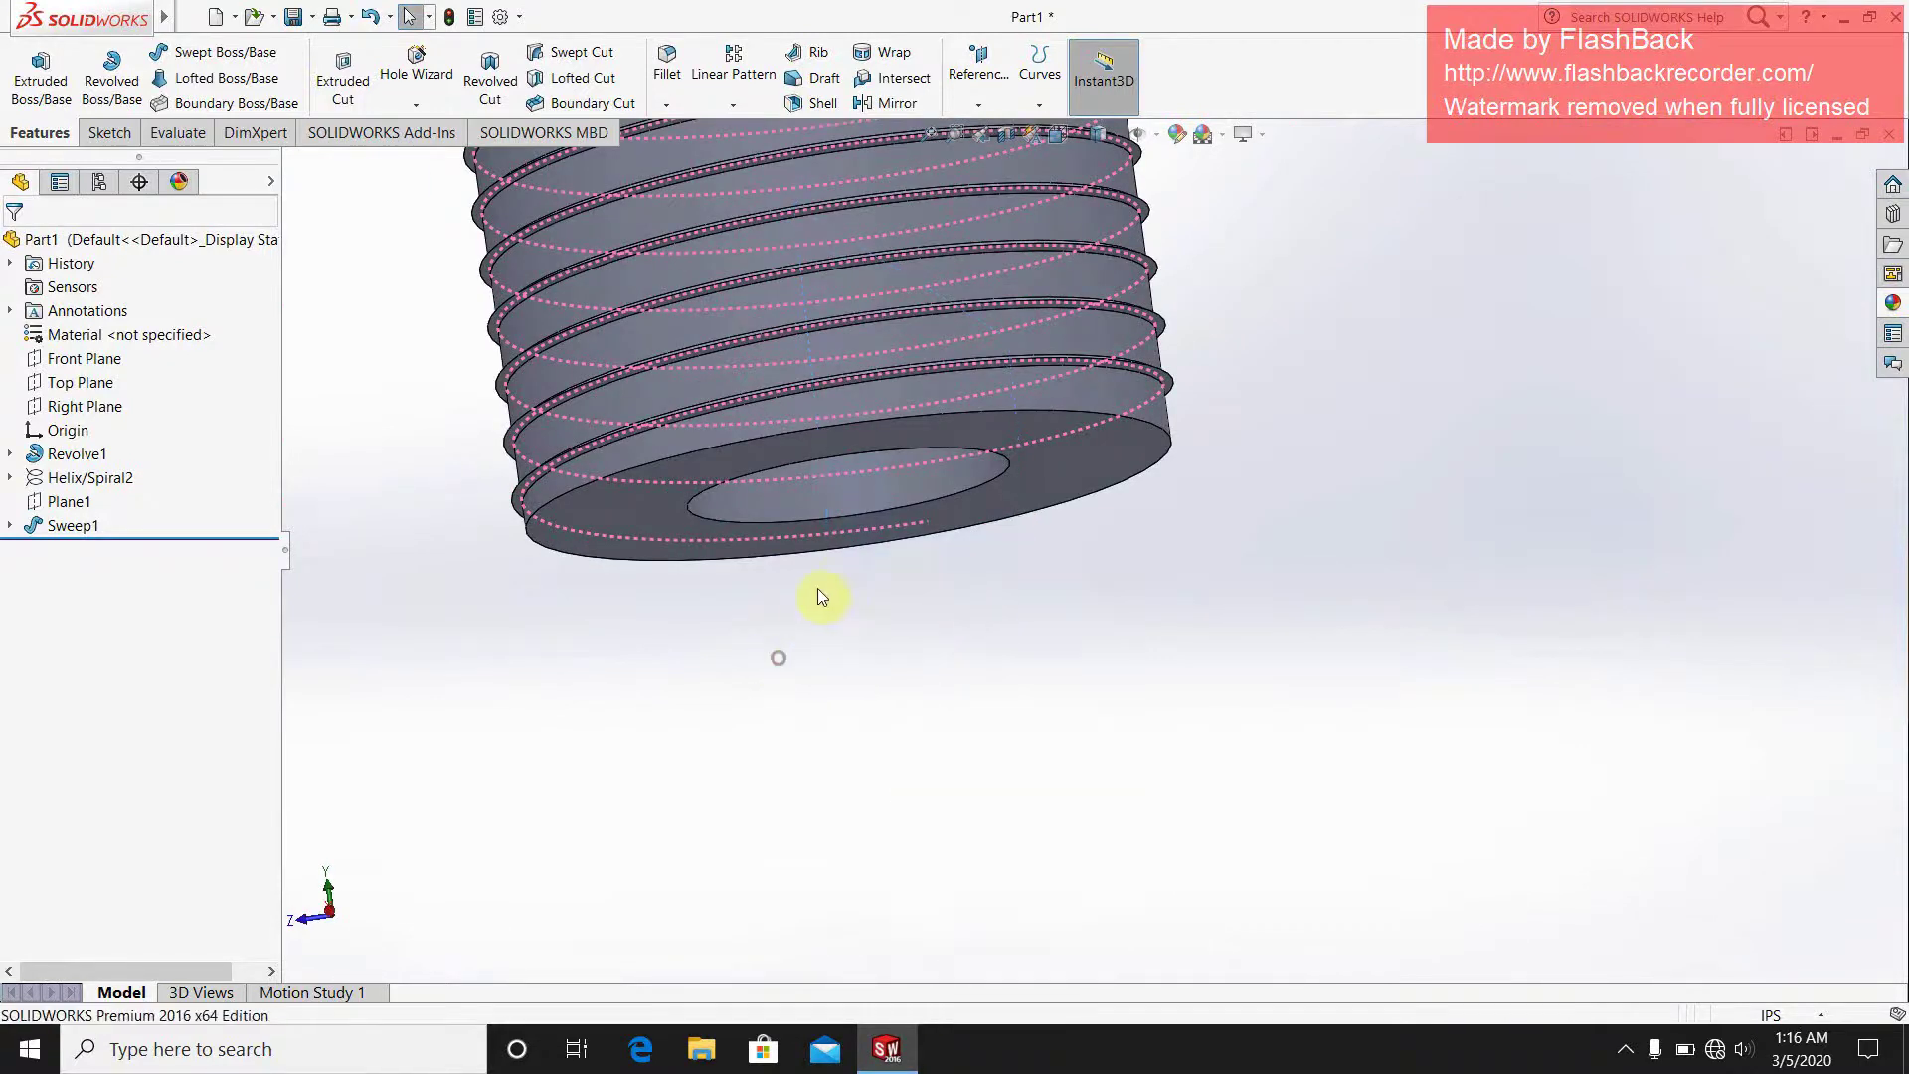
- Try to hide the solid body by picking the swept thread's face
{"action": "middle_click_drag", "start_coordinate": [875, 564], "coordinate": [1059, 395]}
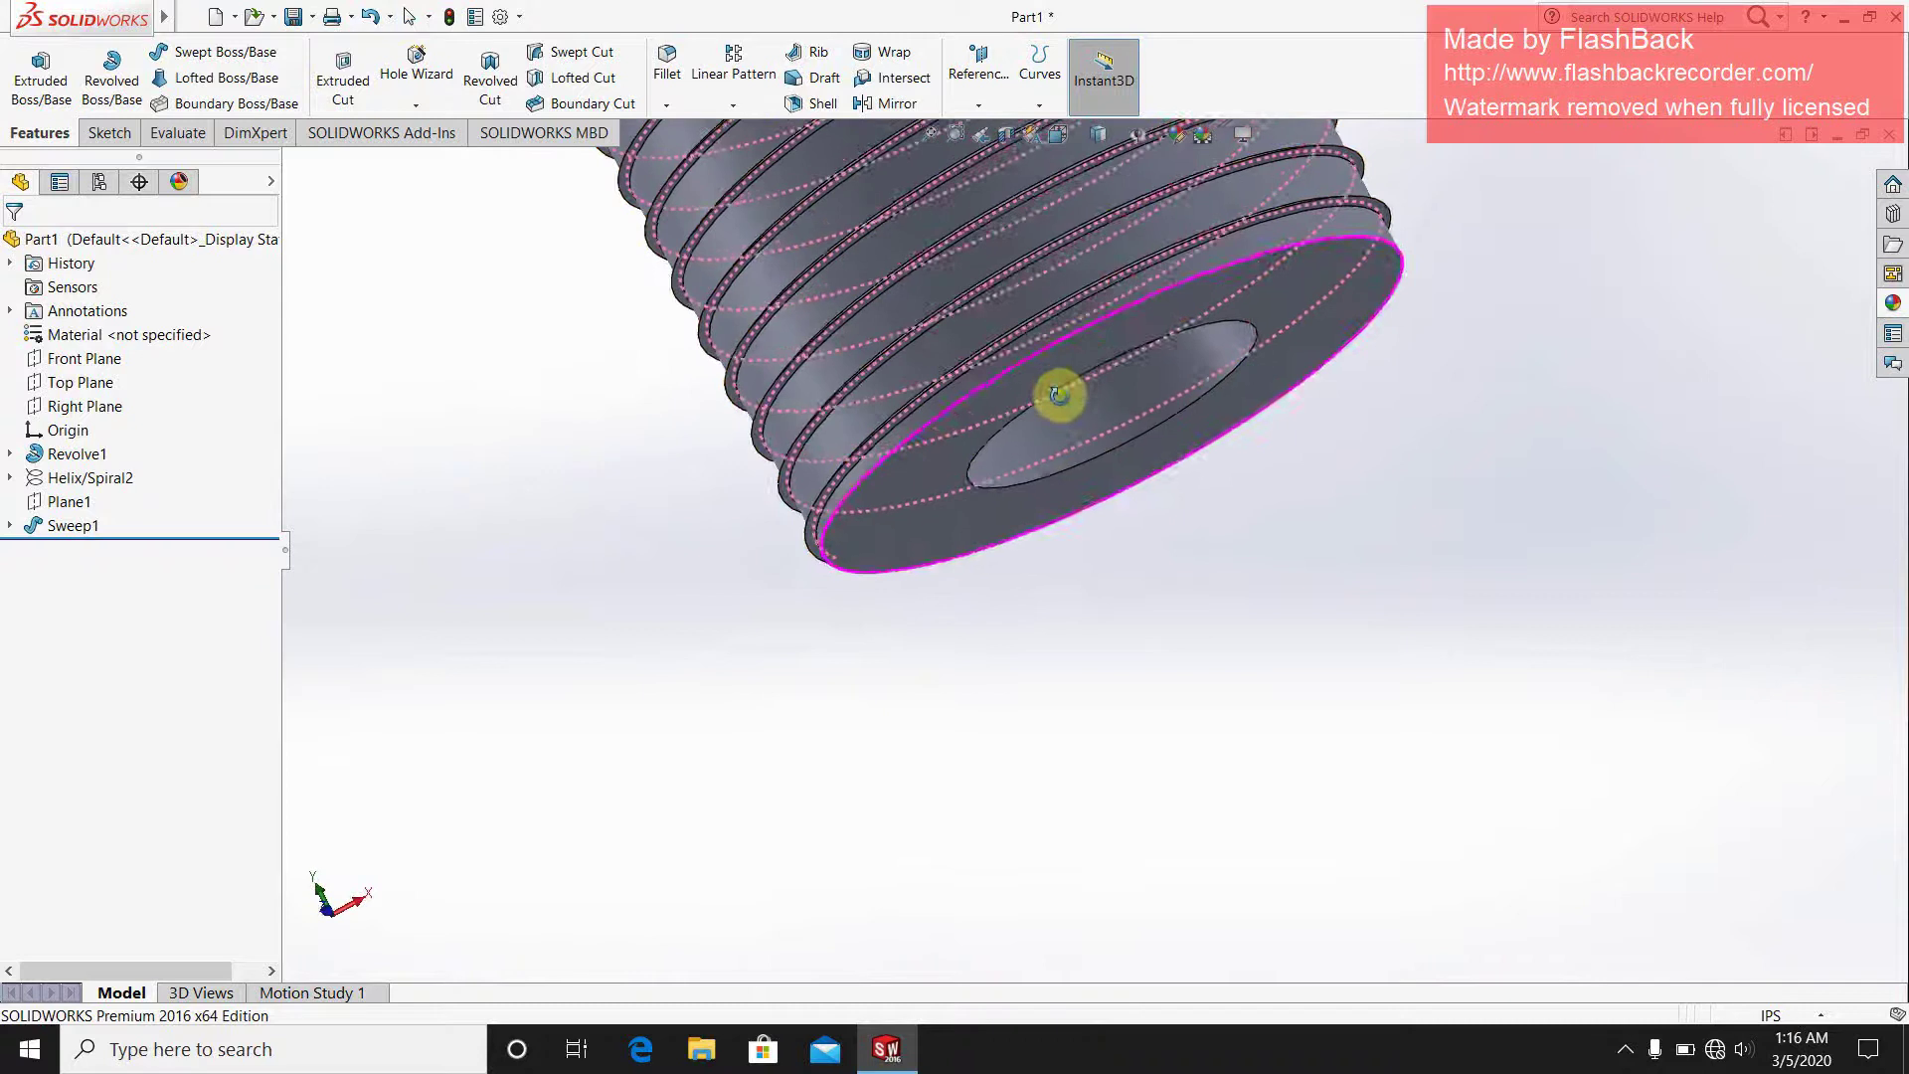
{"action": "right_click", "coordinate": [831, 502]}
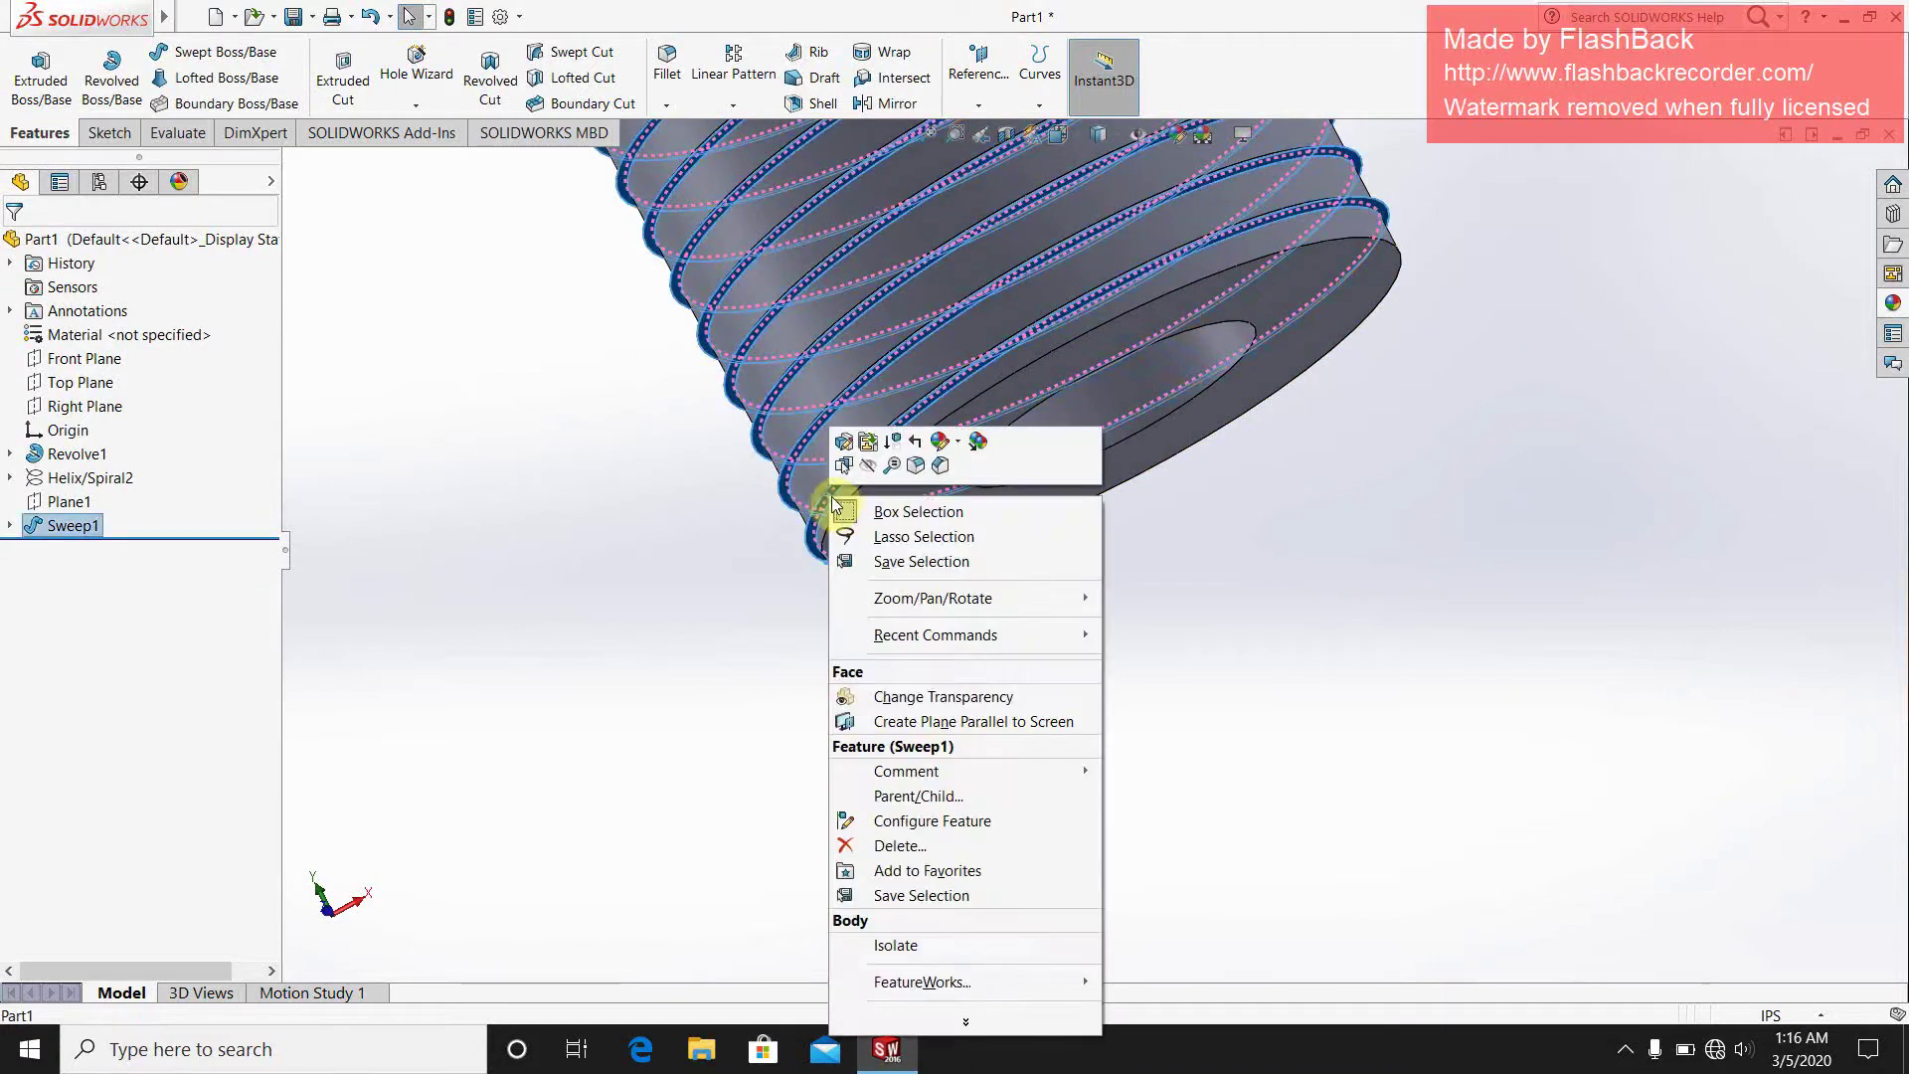
{"action": "left_click", "coordinate": [865, 466]}
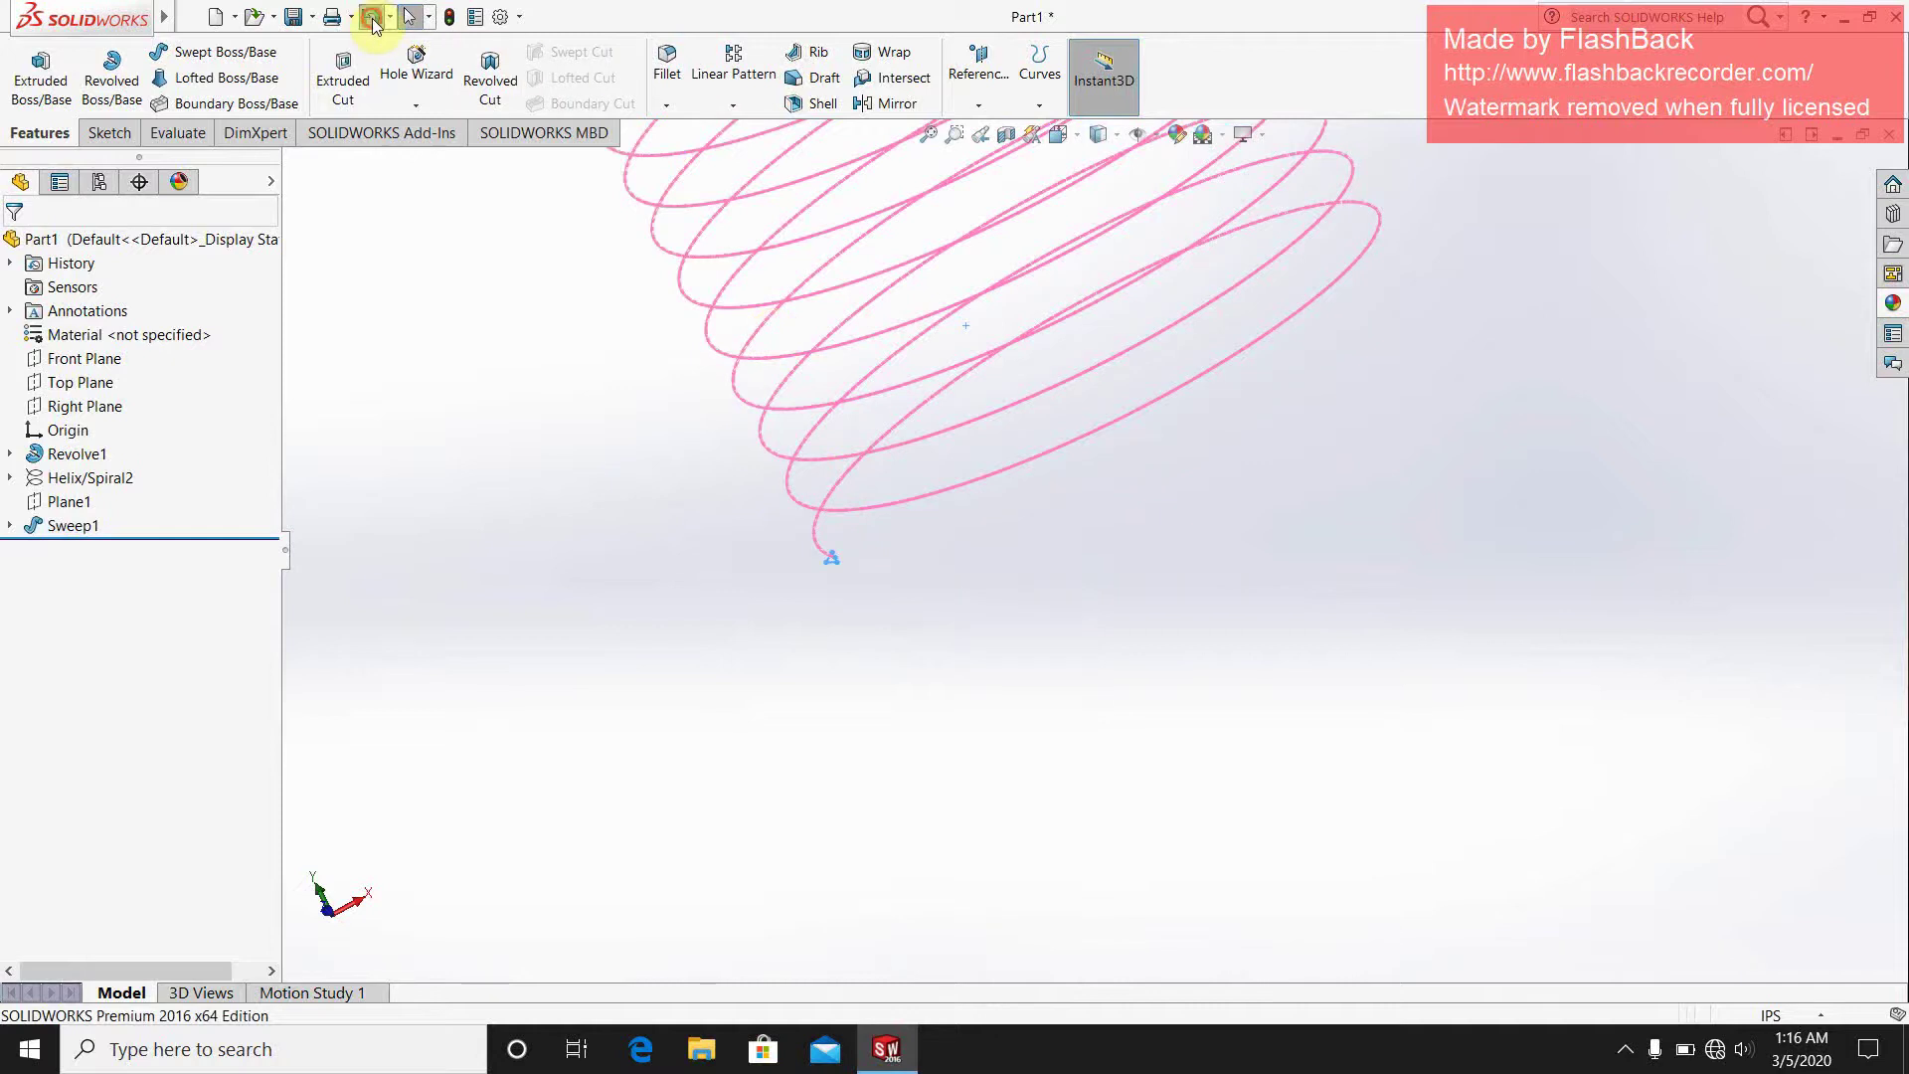
- Undo the last hiding of the solid body
{"action": "left_click", "coordinate": [373, 19]}
{"action": "scroll", "coordinate": [812, 627], "scroll_direction": "up", "scroll_amount": 3}
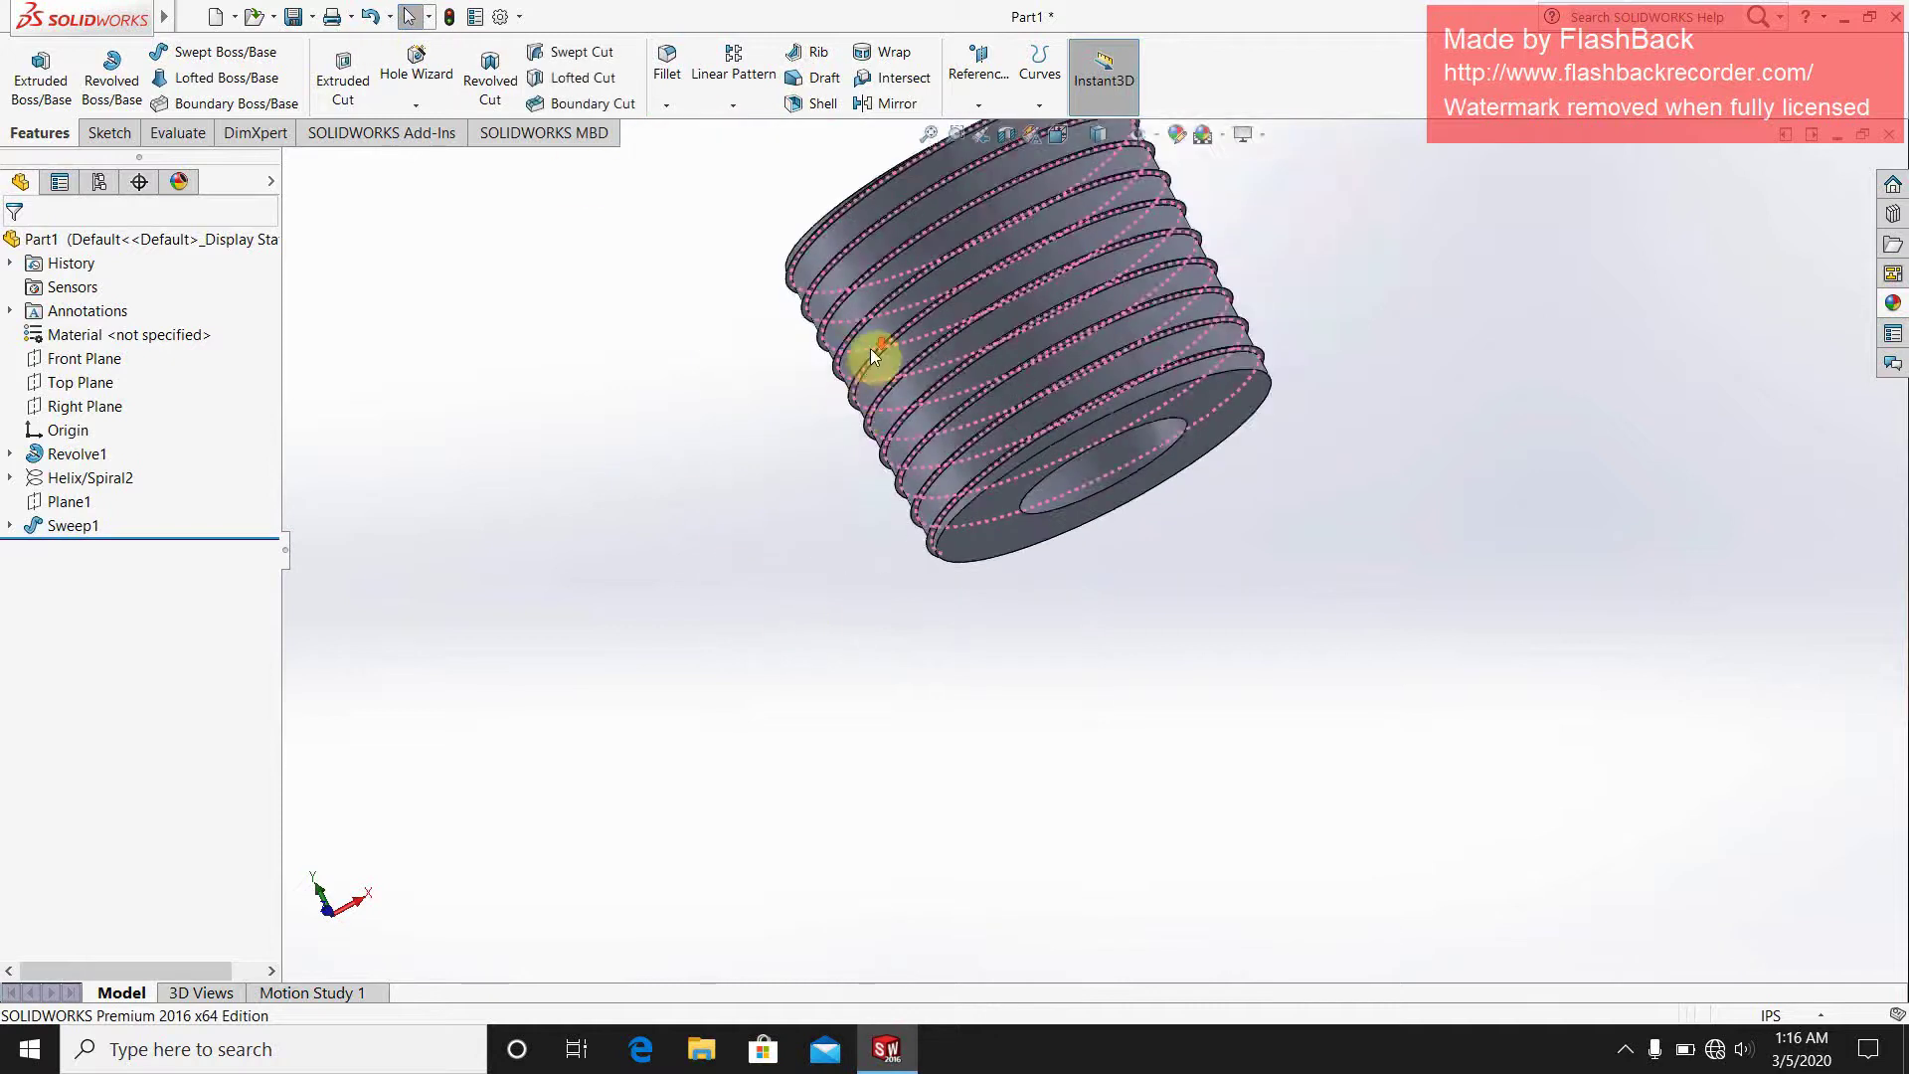
{"action": "middle_click_drag", "start_coordinate": [862, 492], "coordinate": [1086, 730]}
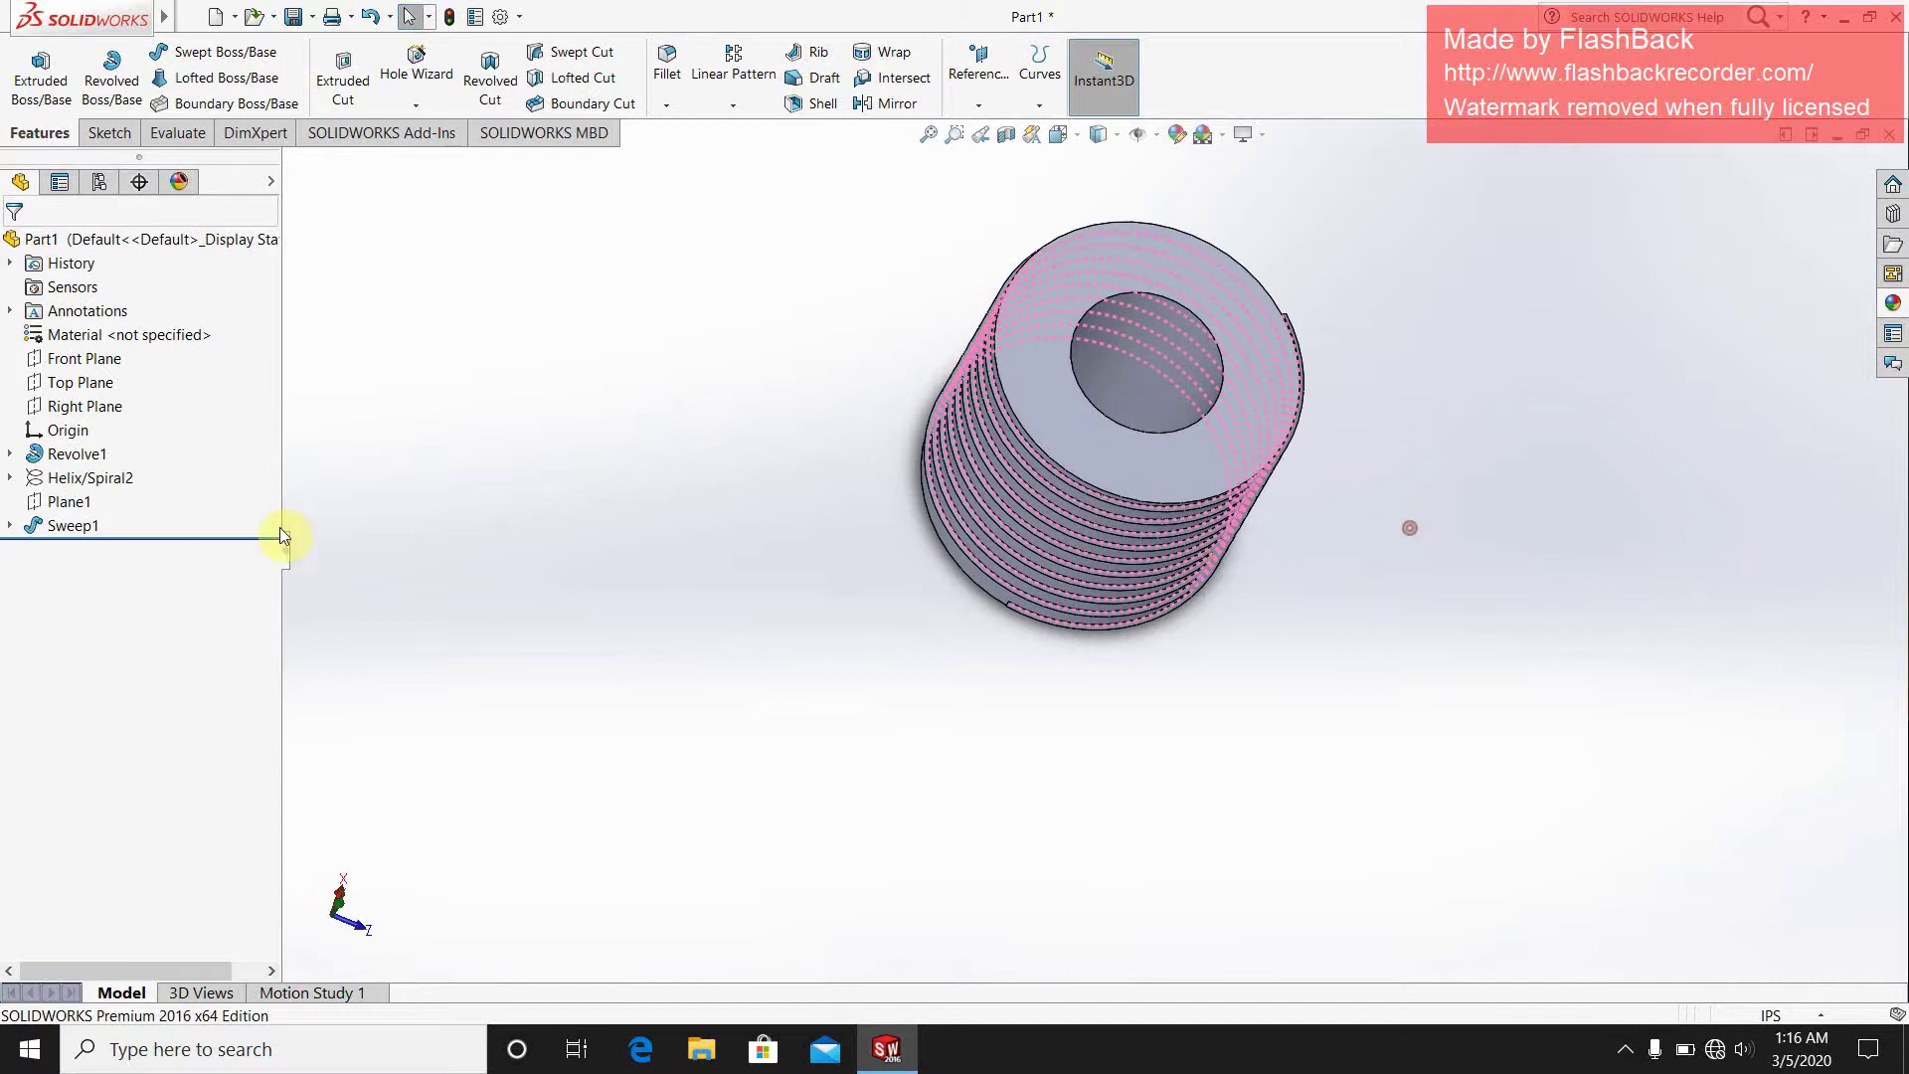
- Try to hide the Helix/Spiral2 curve by toggling its visibility
{"action": "right_click", "coordinate": [78, 480]}
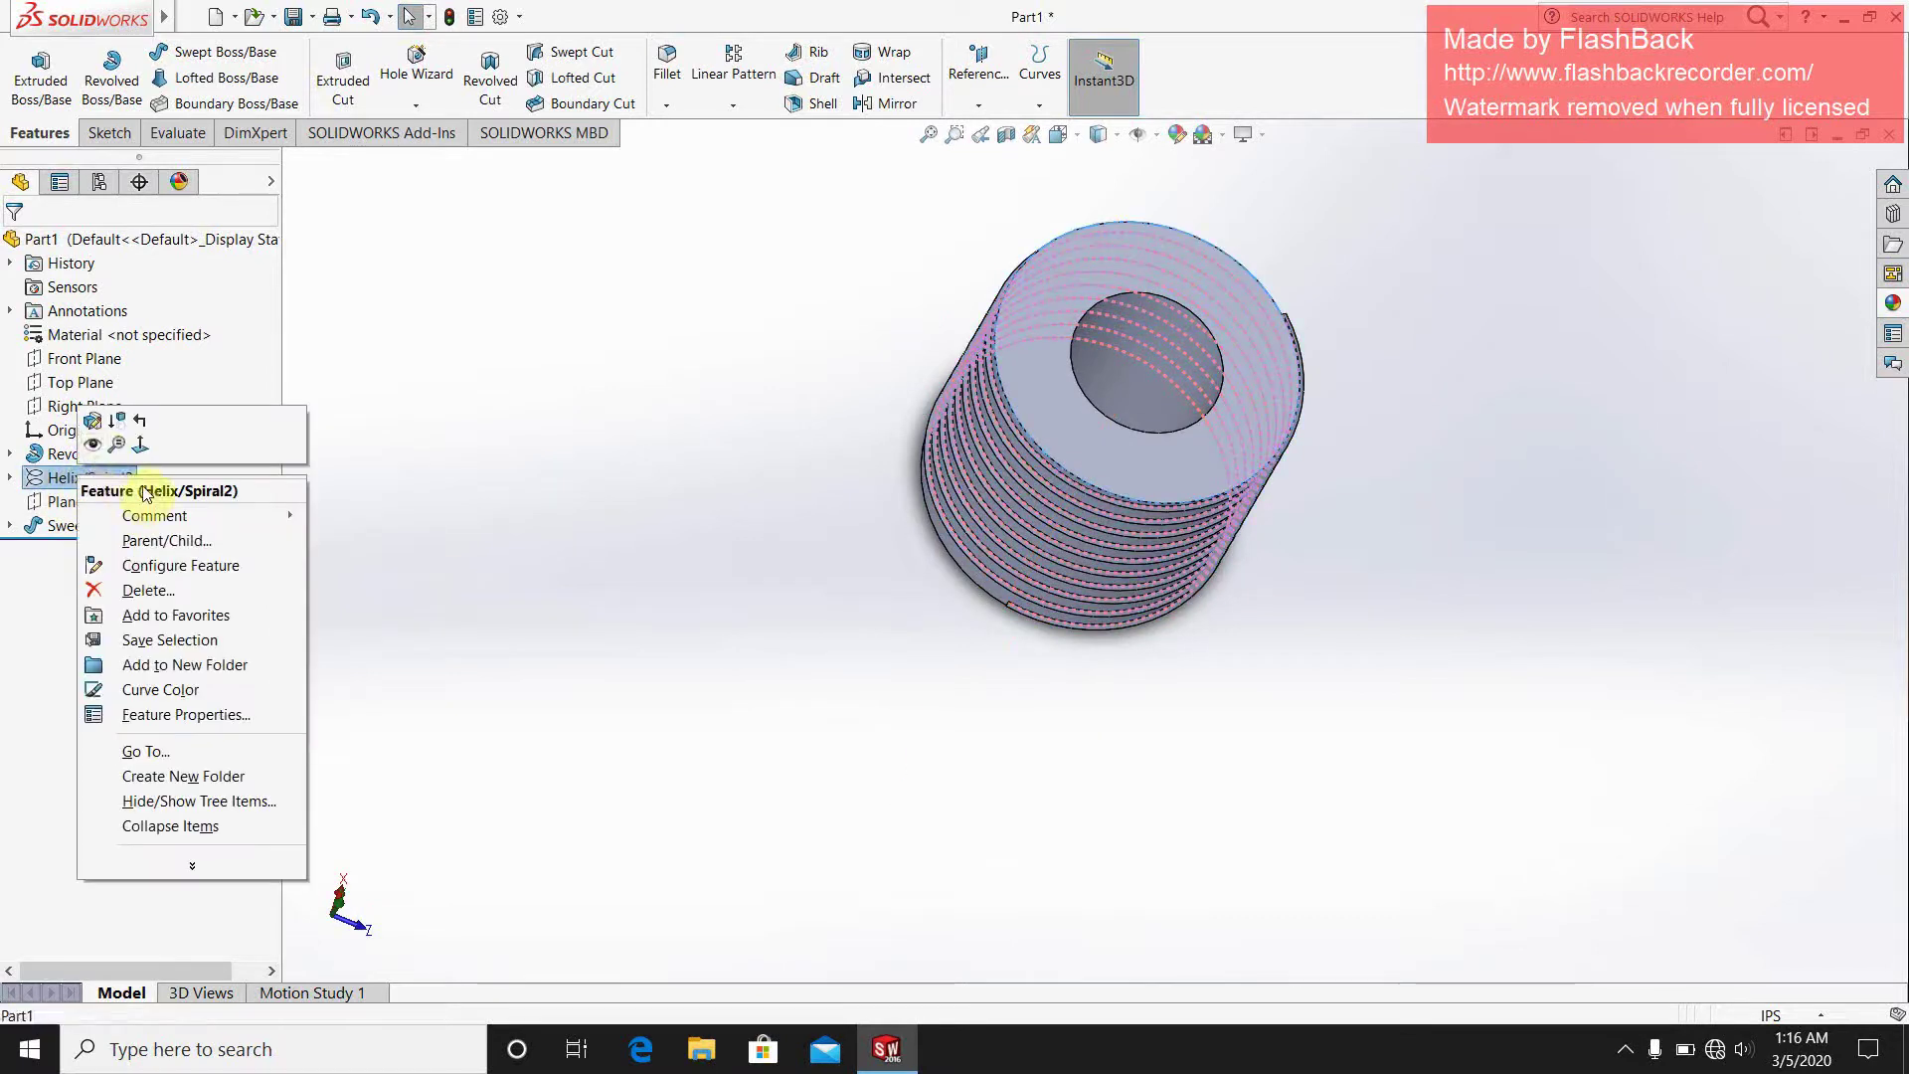
{"action": "left_click", "coordinate": [93, 447]}
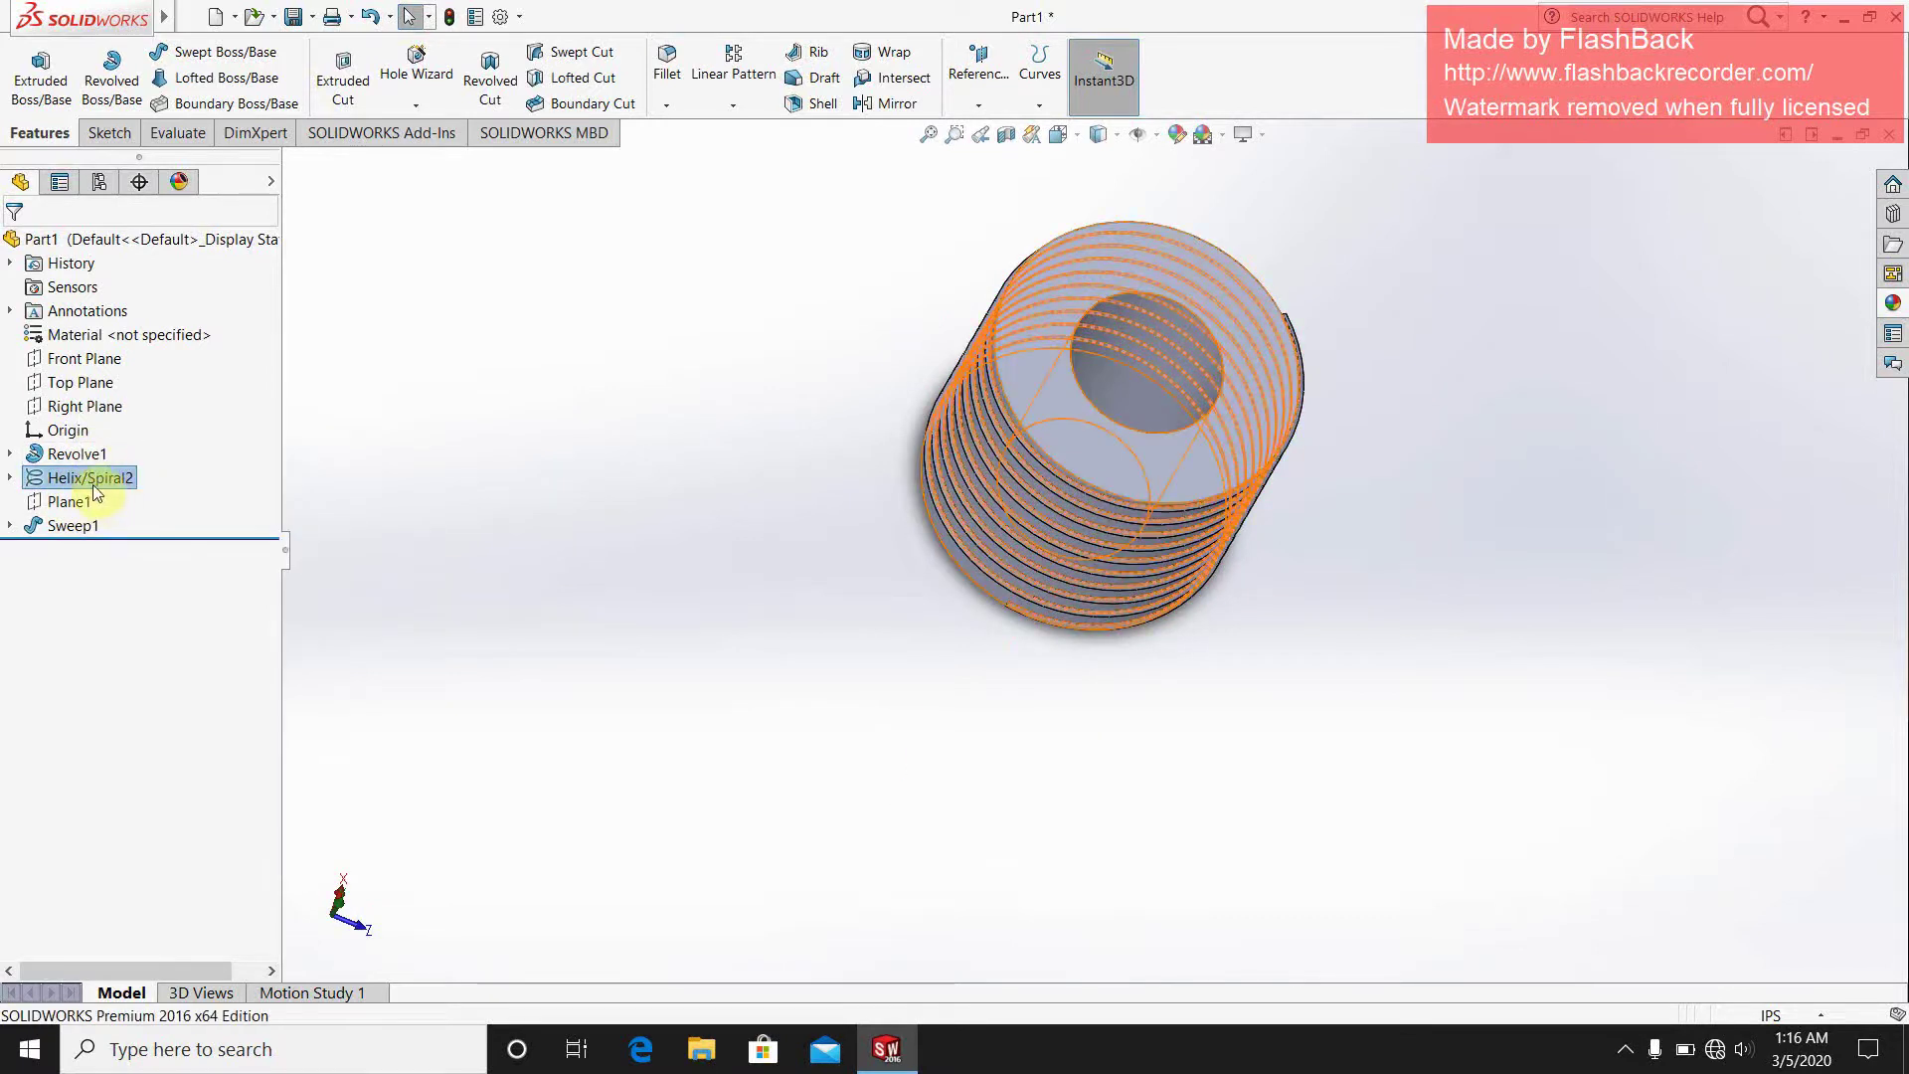
{"action": "right_click", "coordinate": [97, 491]}
{"action": "left_click", "coordinate": [92, 447]}
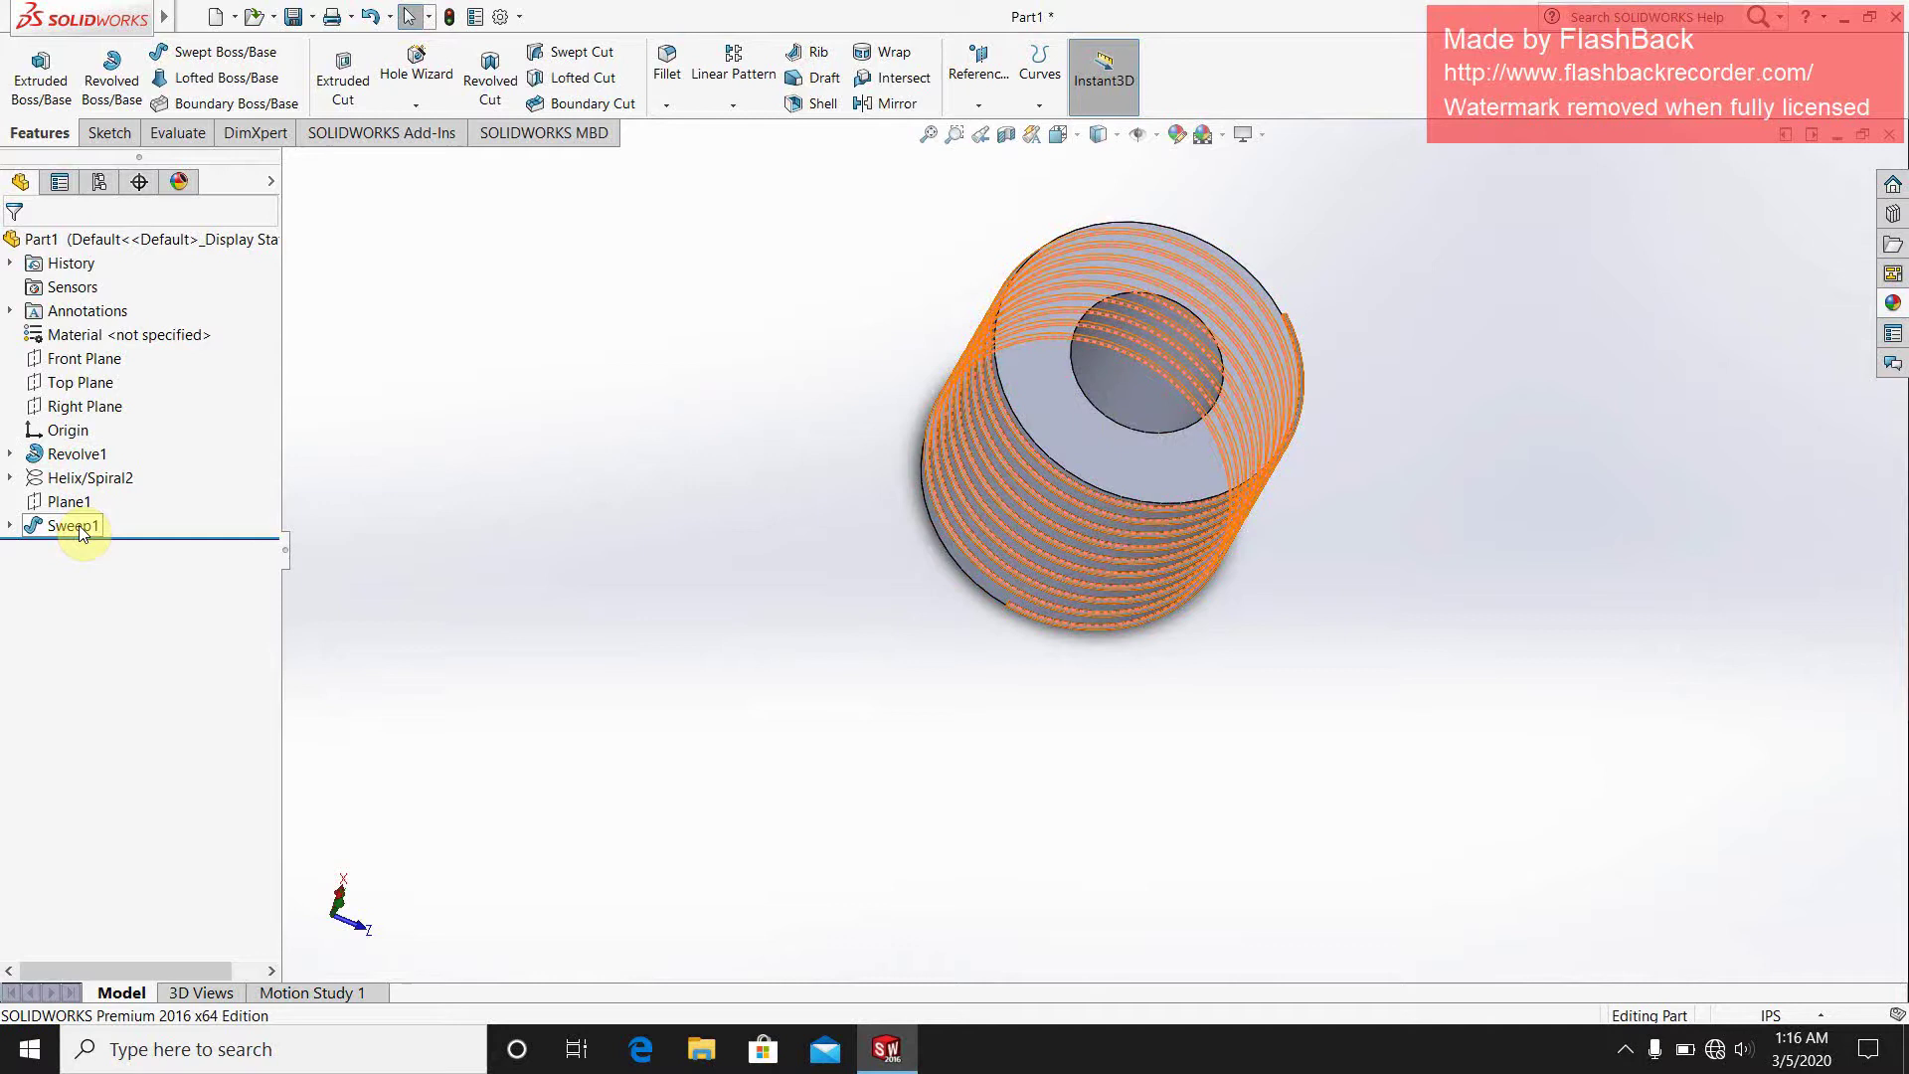
- Hide the body through the Sweep1 feature and show it again
{"action": "right_click", "coordinate": [83, 534]}
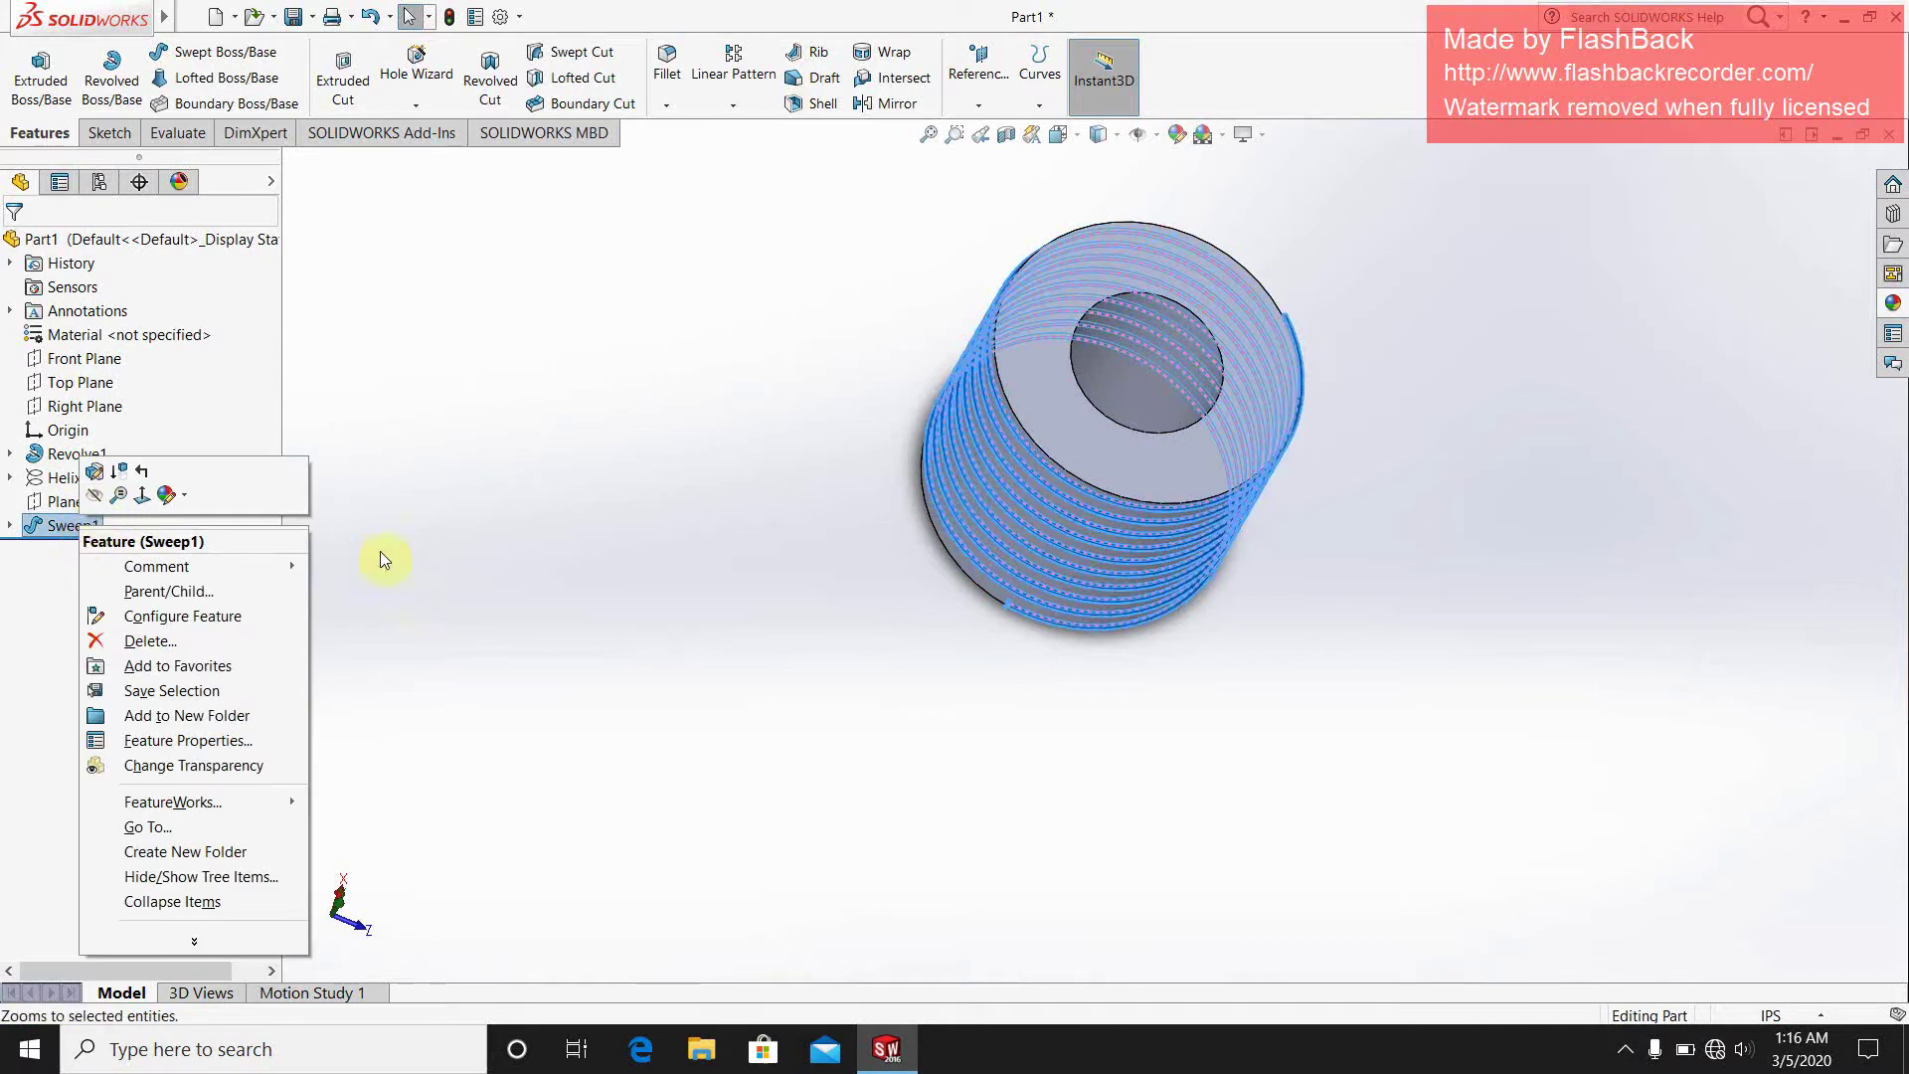
{"action": "left_click", "coordinate": [387, 541]}
{"action": "right_click", "coordinate": [75, 525]}
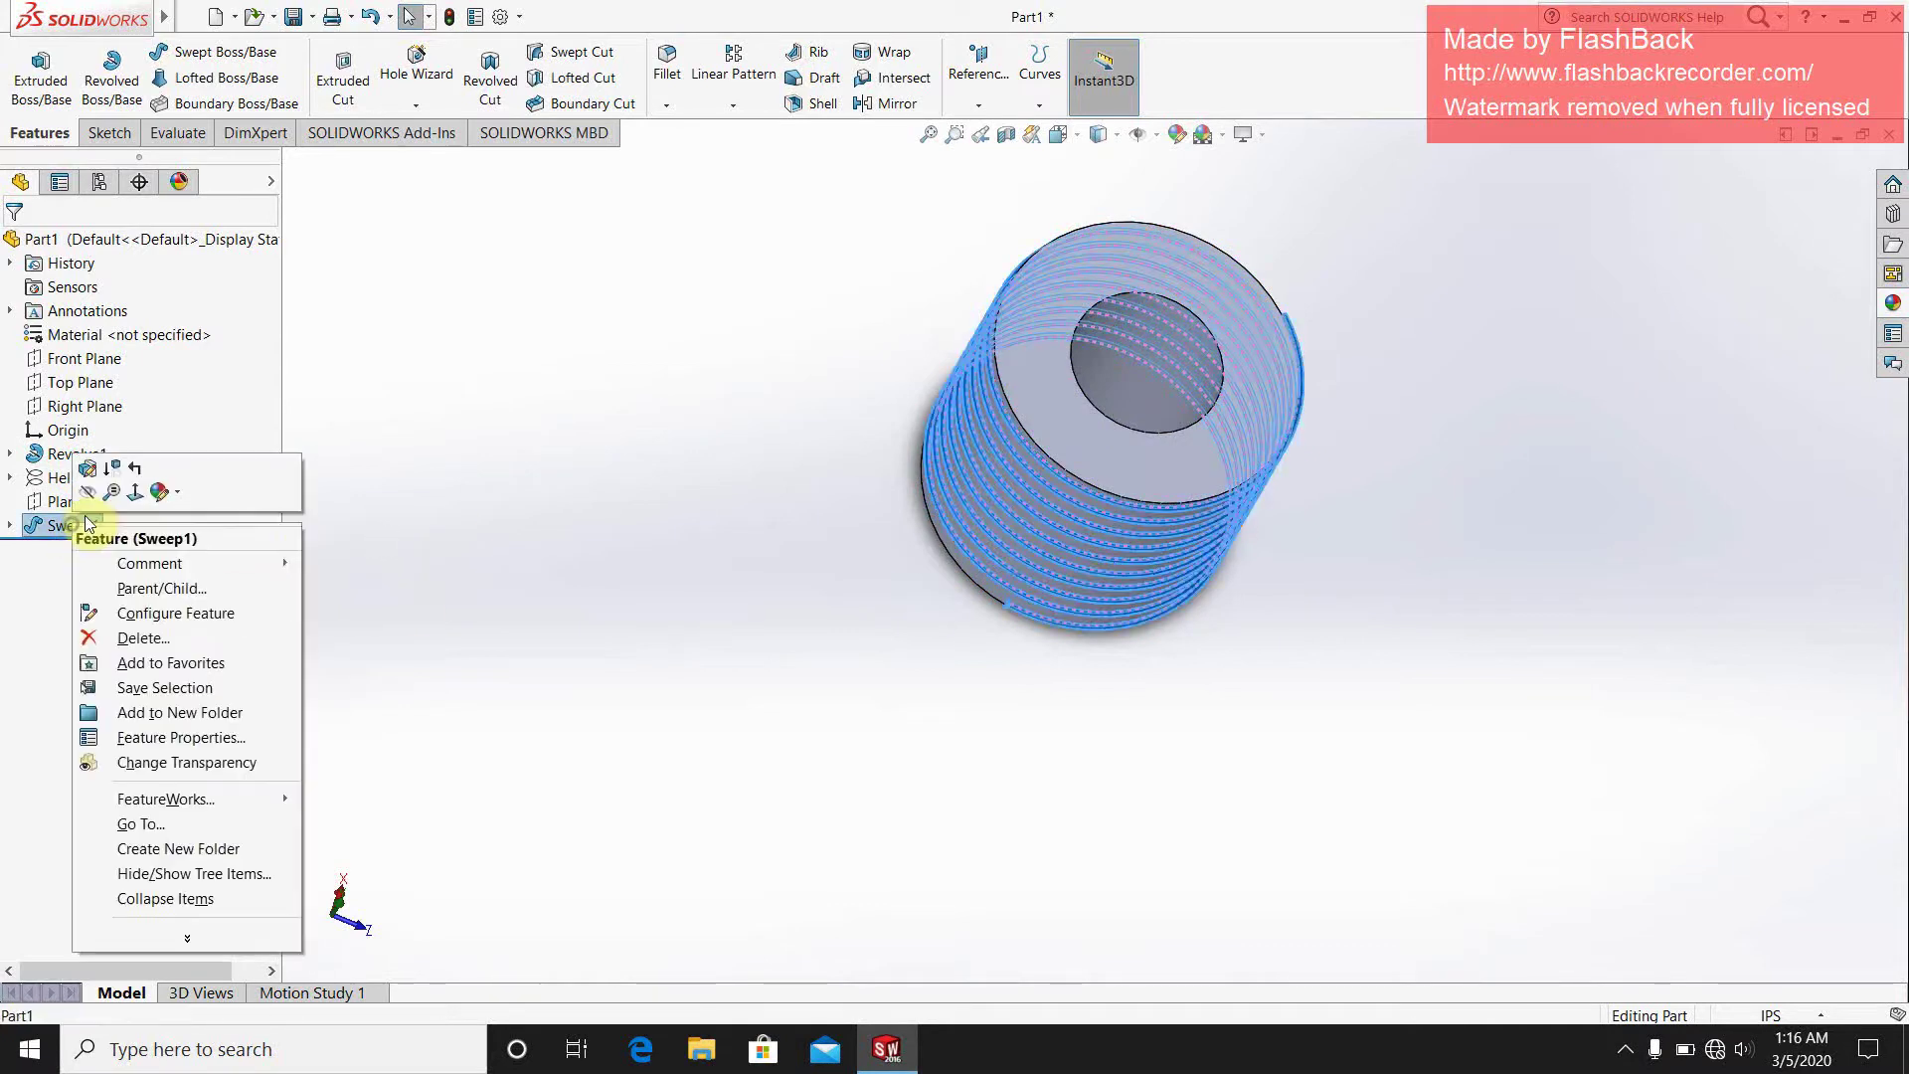
{"action": "left_click", "coordinate": [87, 483]}
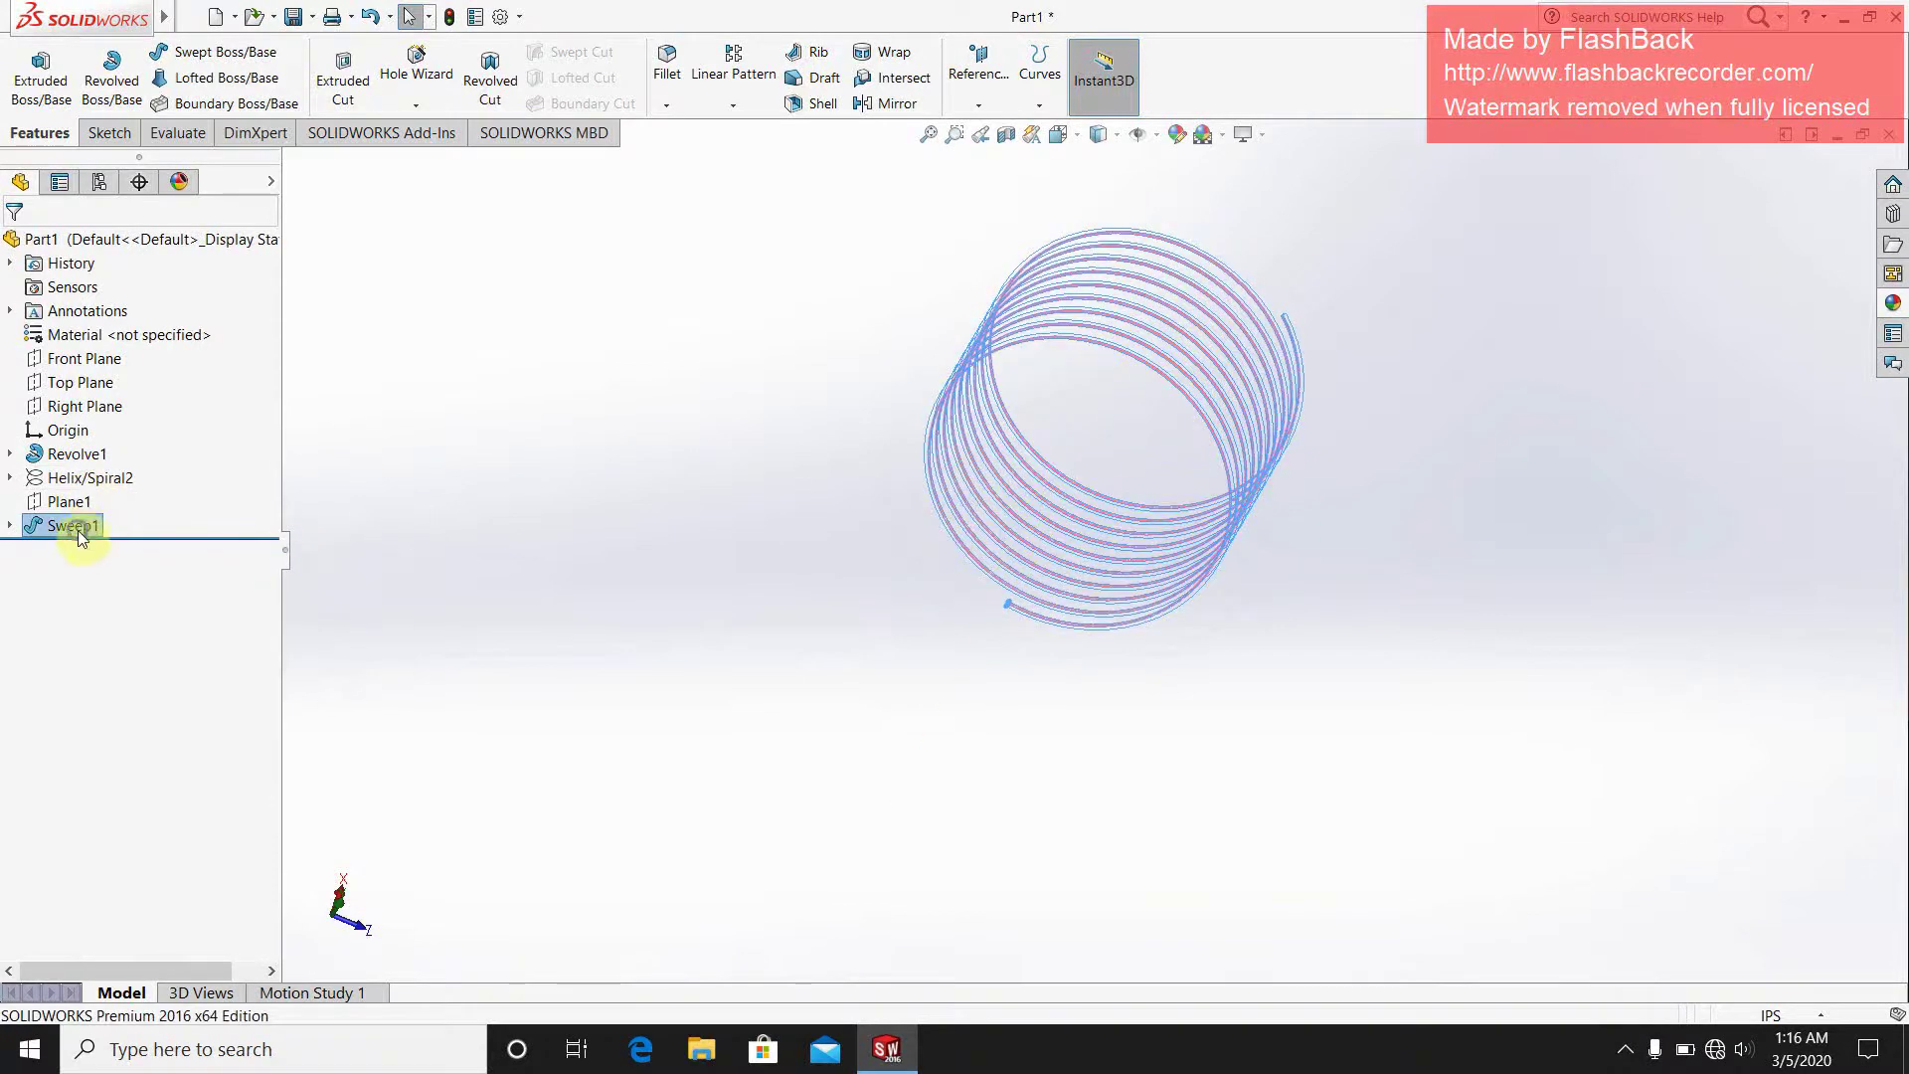
{"action": "right_click", "coordinate": [82, 534]}
{"action": "left_click", "coordinate": [86, 483]}
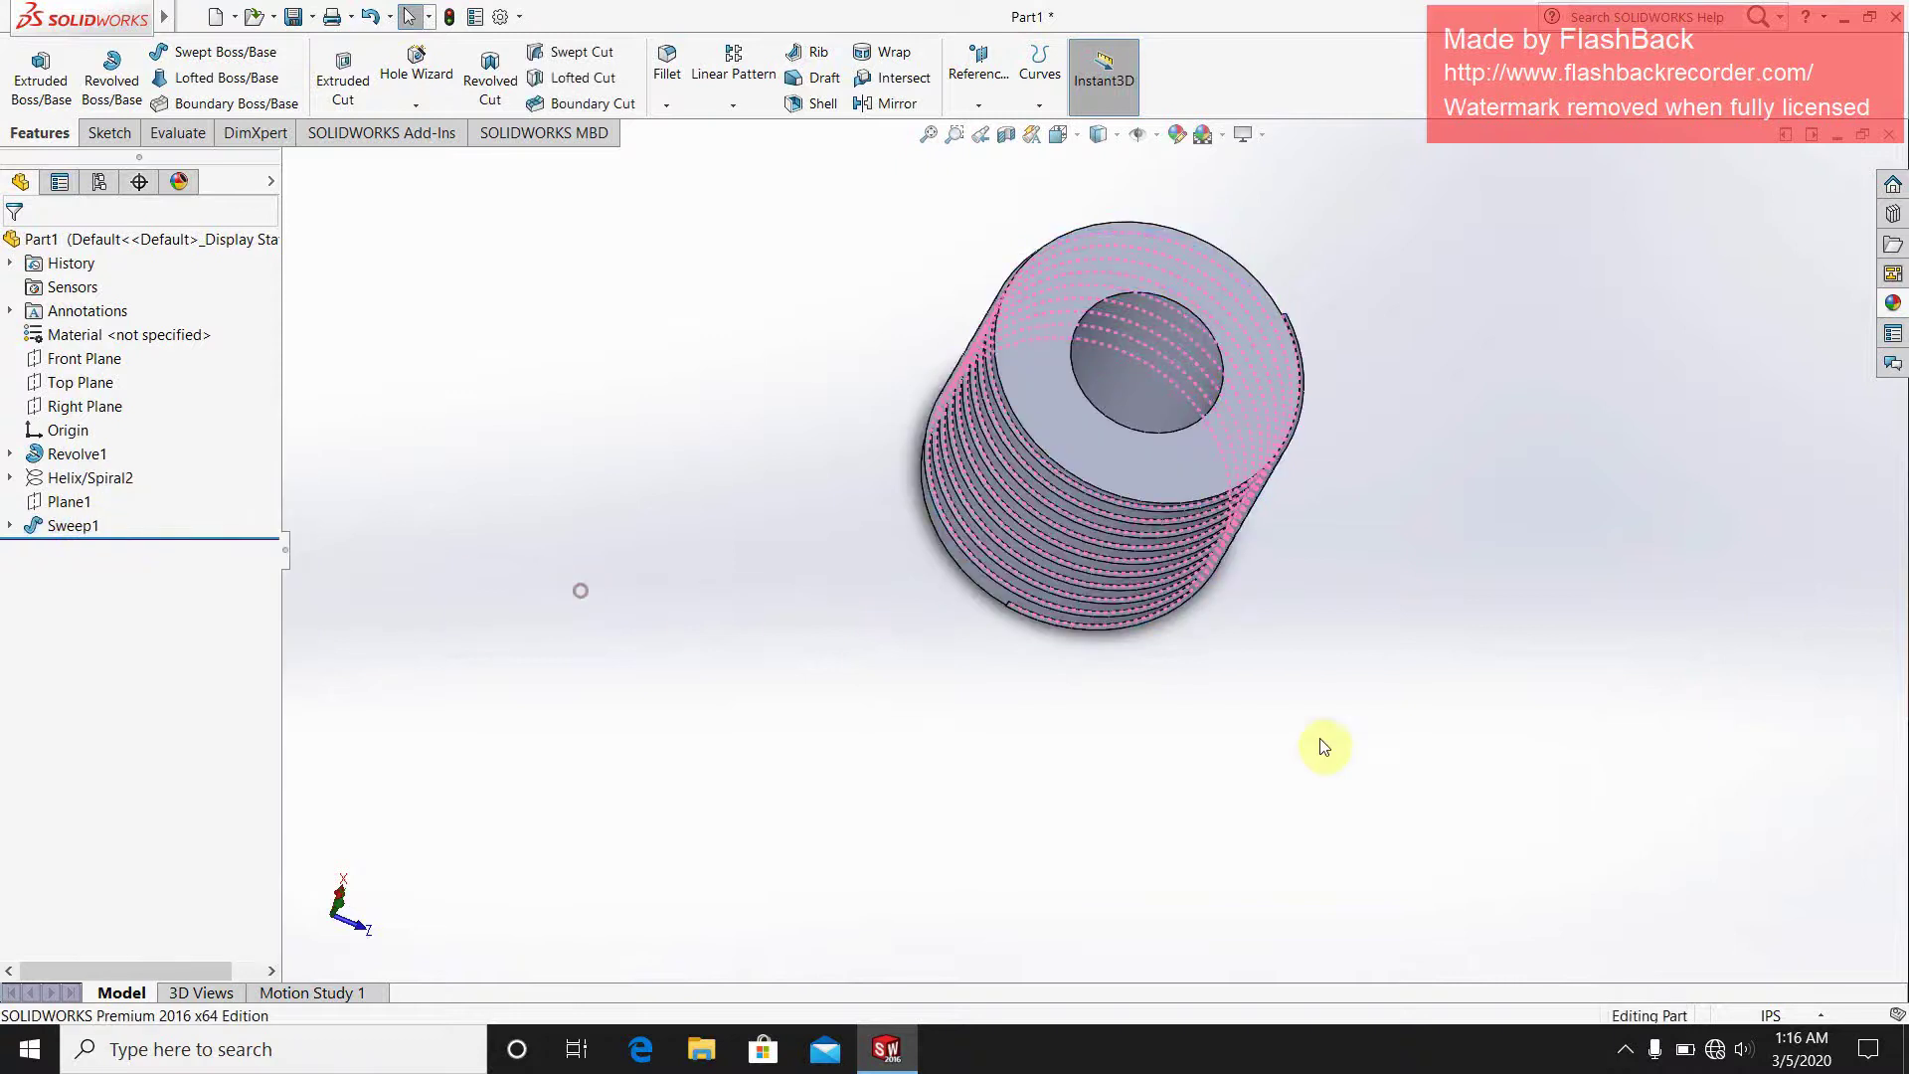
- Try to hide the solid body by picking the cylinder's outer face between the thread turns
{"action": "scroll", "coordinate": [1205, 582], "scroll_direction": "down", "scroll_amount": 3}
{"action": "middle_click_drag", "start_coordinate": [1219, 528], "coordinate": [1359, 608]}
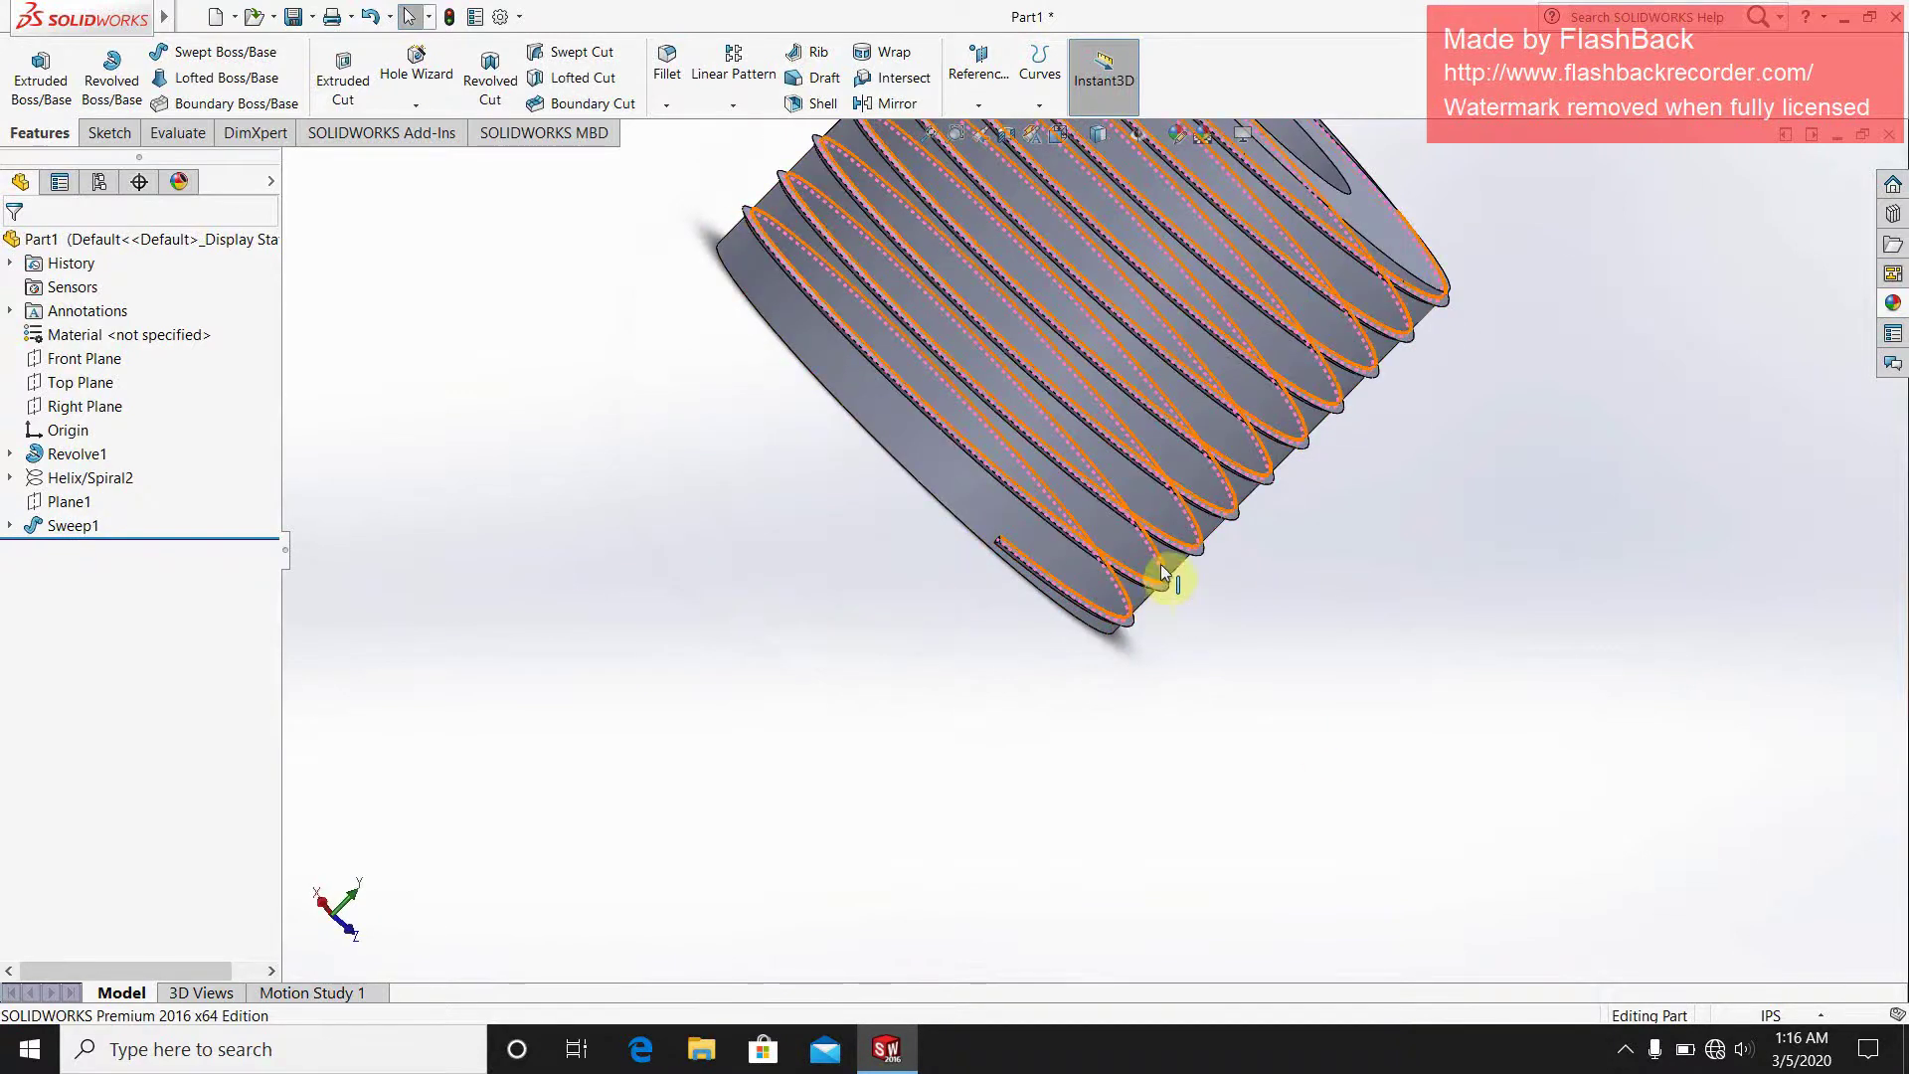
{"action": "scroll", "coordinate": [1128, 630], "scroll_direction": "down", "scroll_amount": 2}
{"action": "scroll", "coordinate": [1127, 629], "scroll_direction": "down", "scroll_amount": 3}
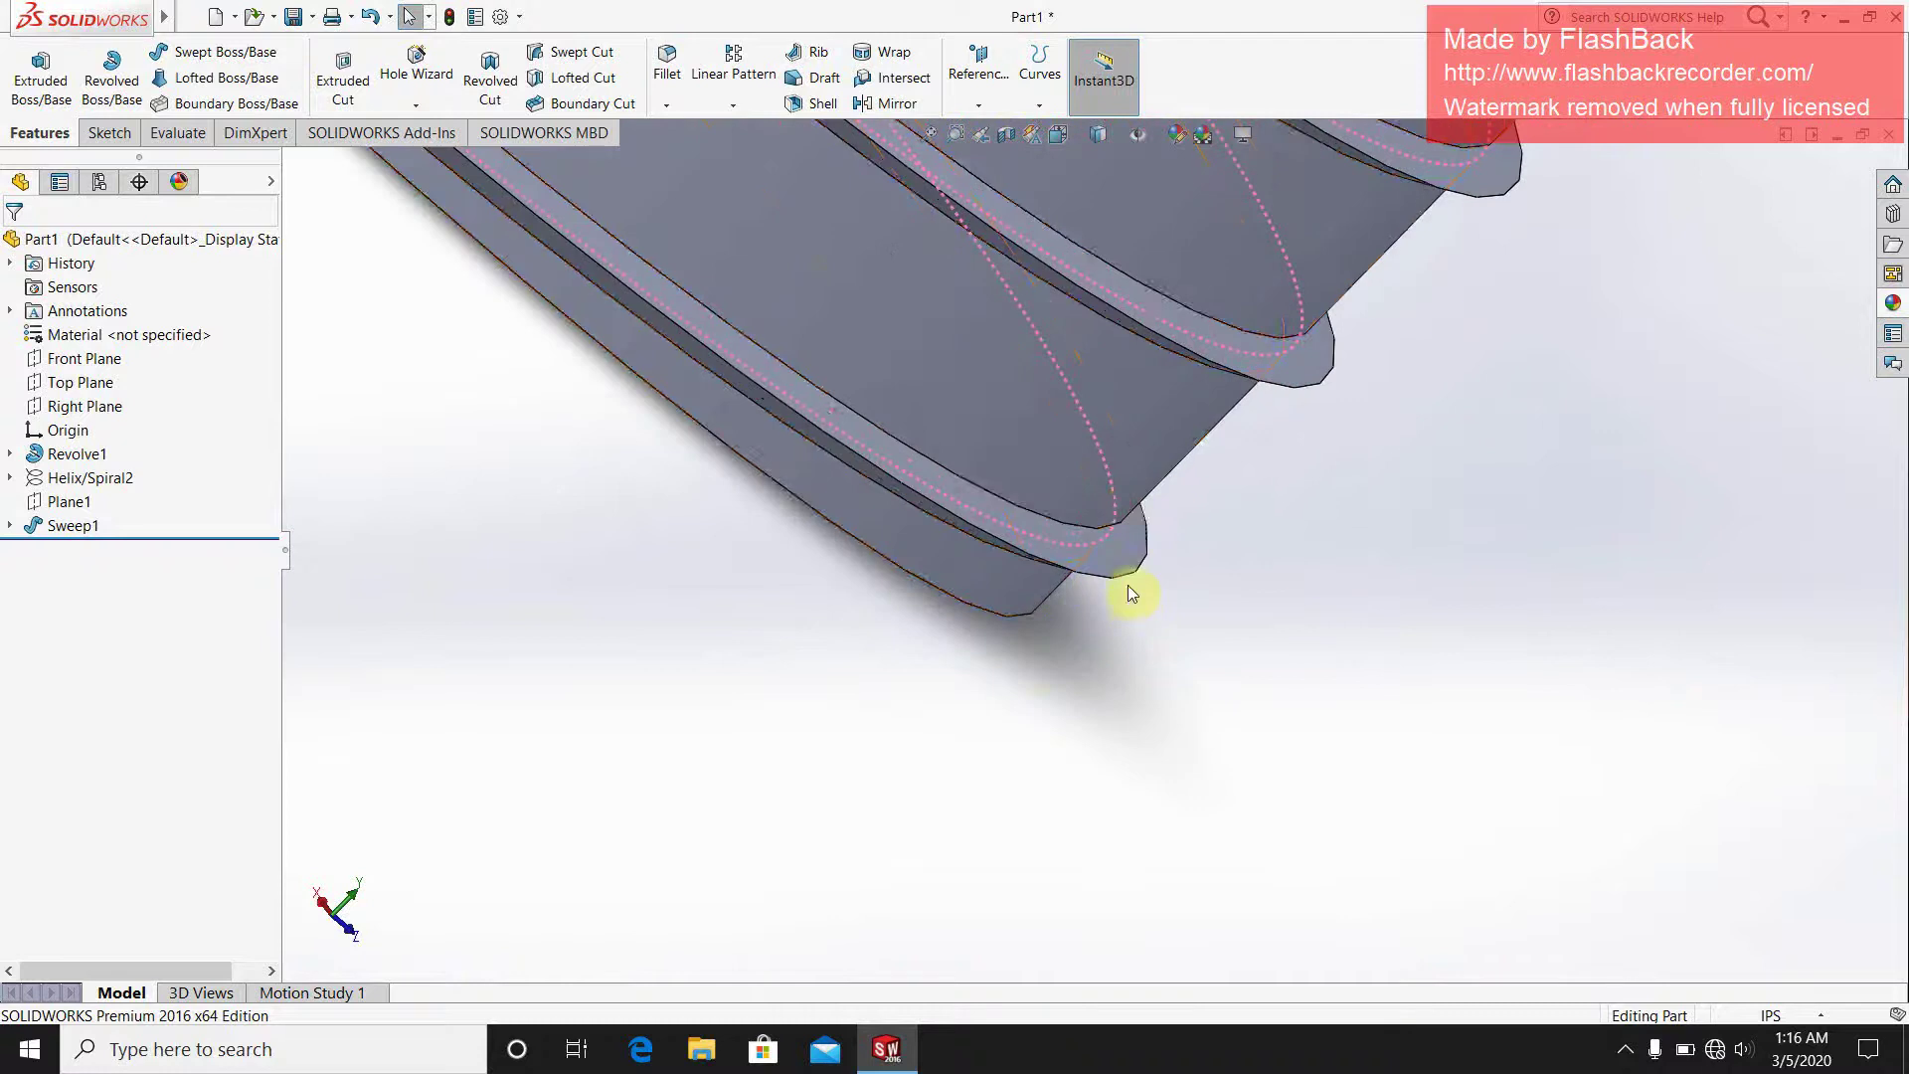
{"action": "right_click", "coordinate": [1113, 485]}
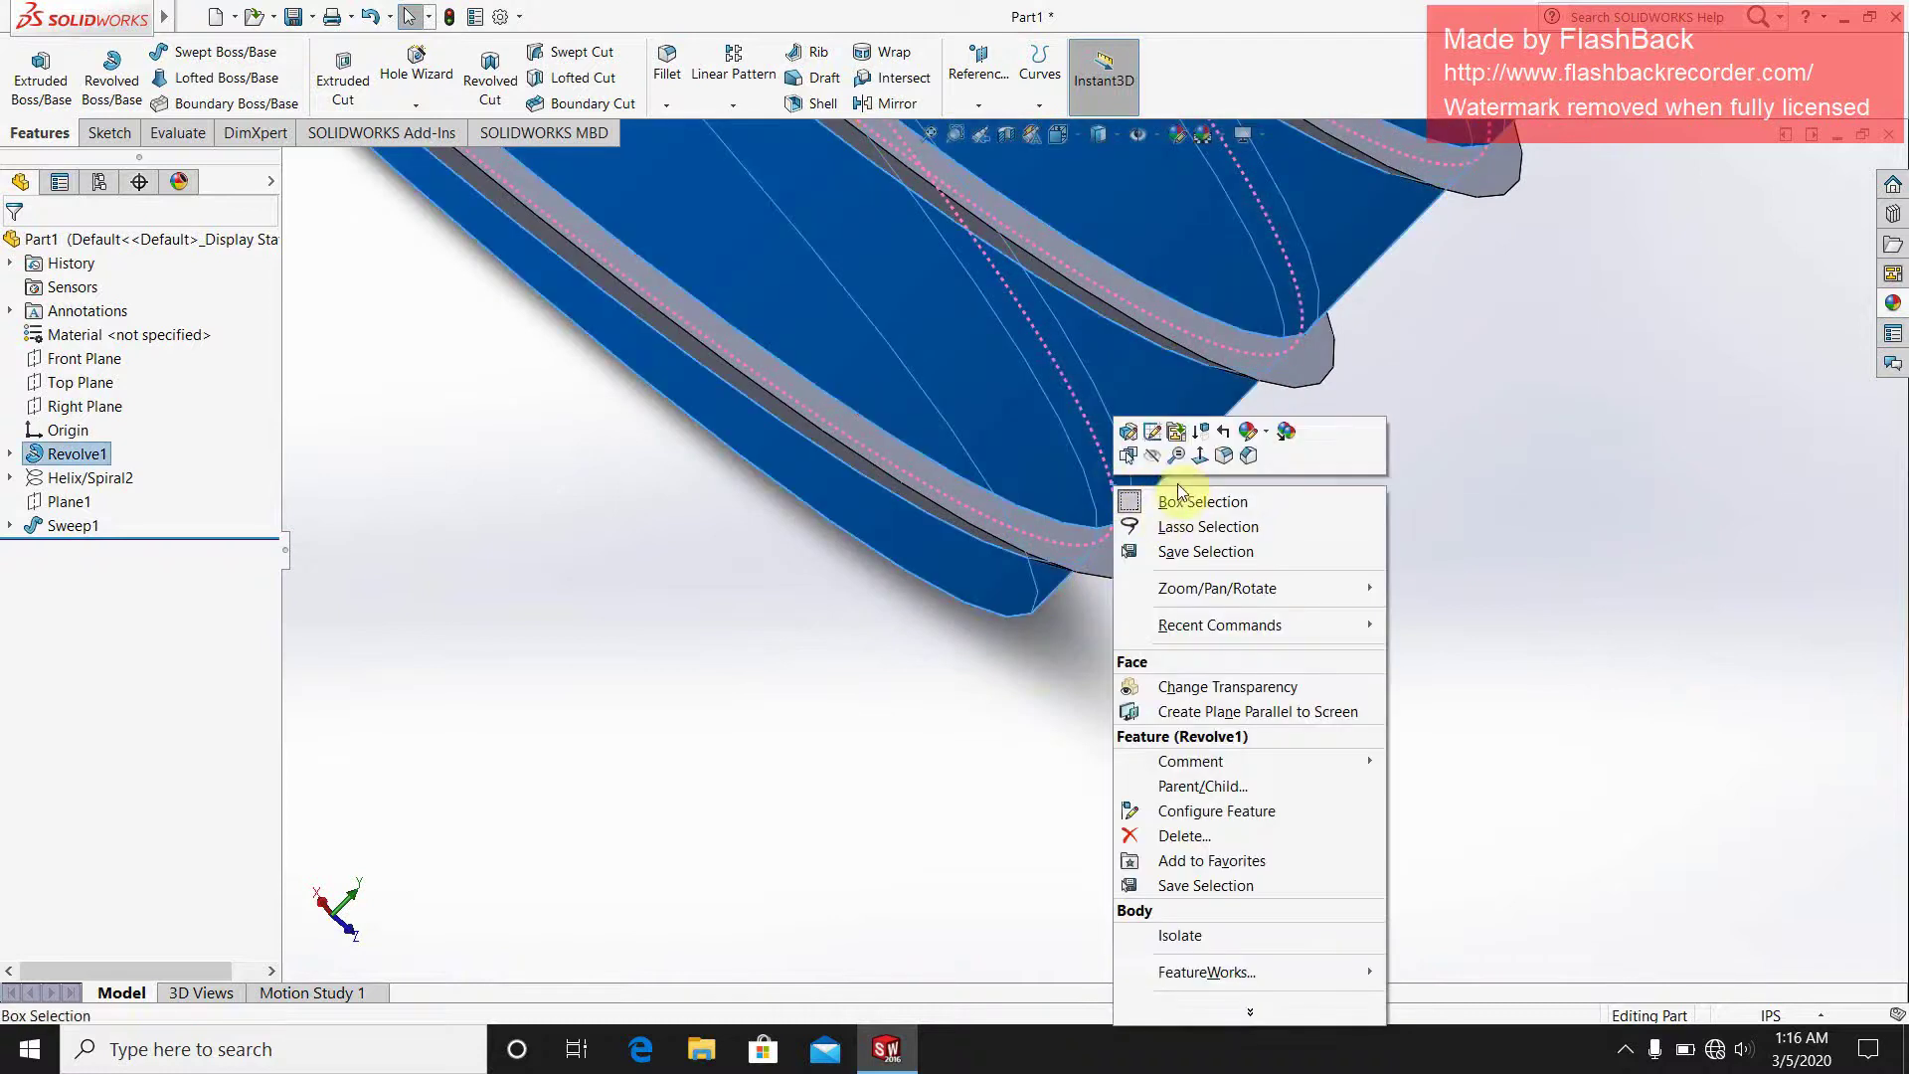
{"action": "left_click", "coordinate": [1155, 458]}
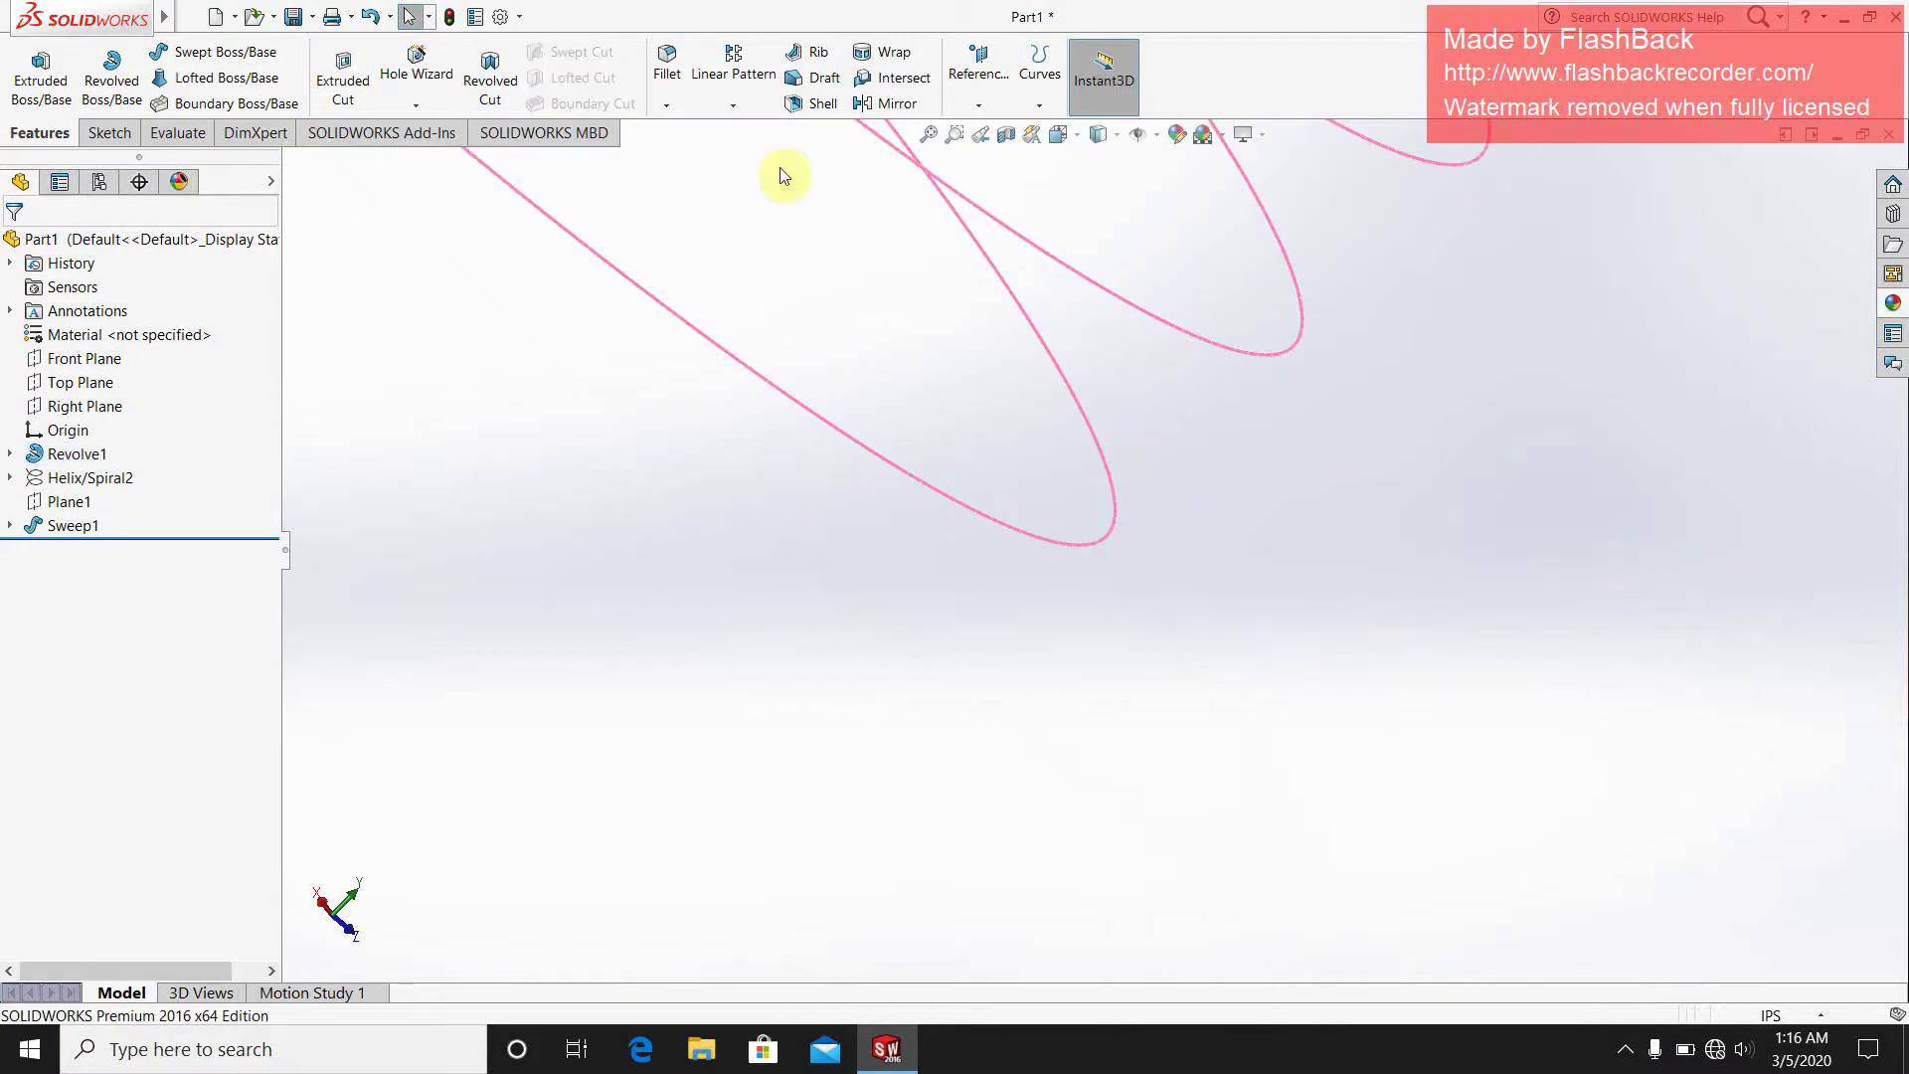
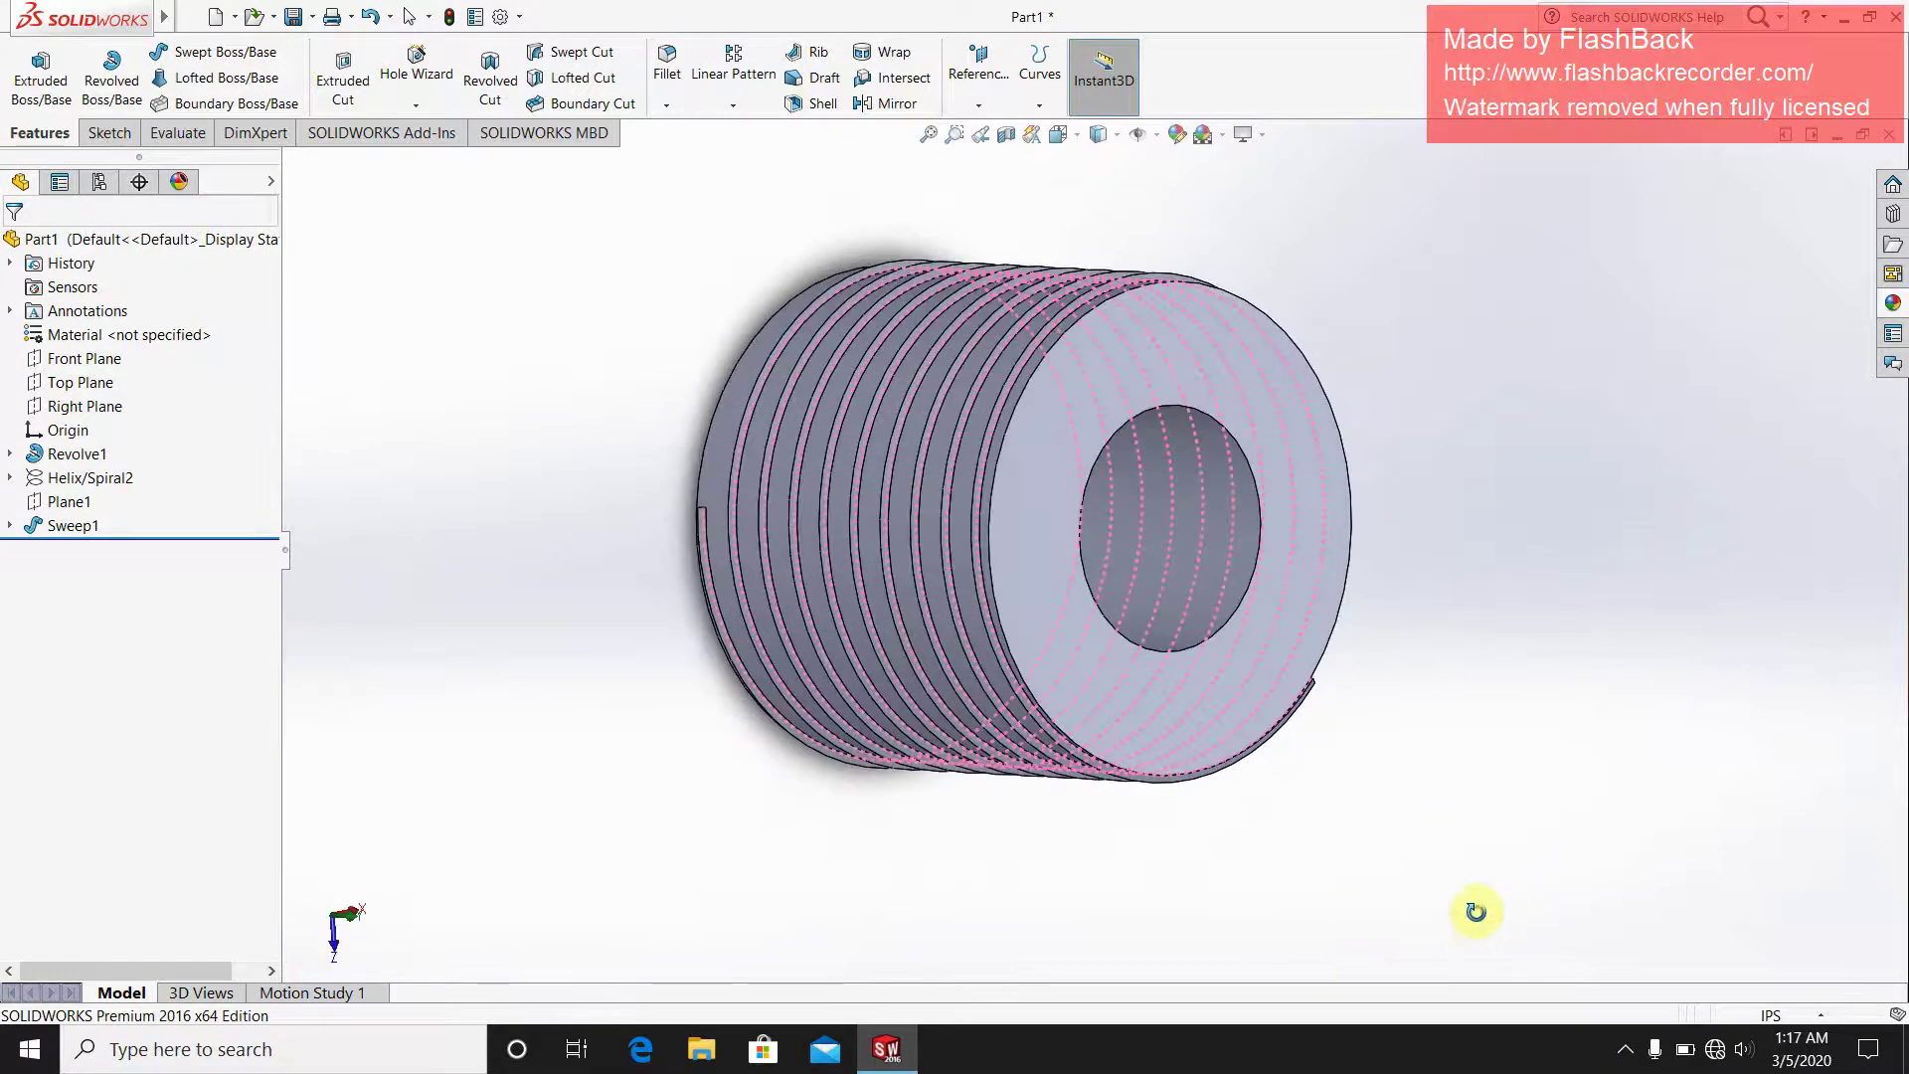
{"action": "left_click", "coordinate": [1316, 647]}
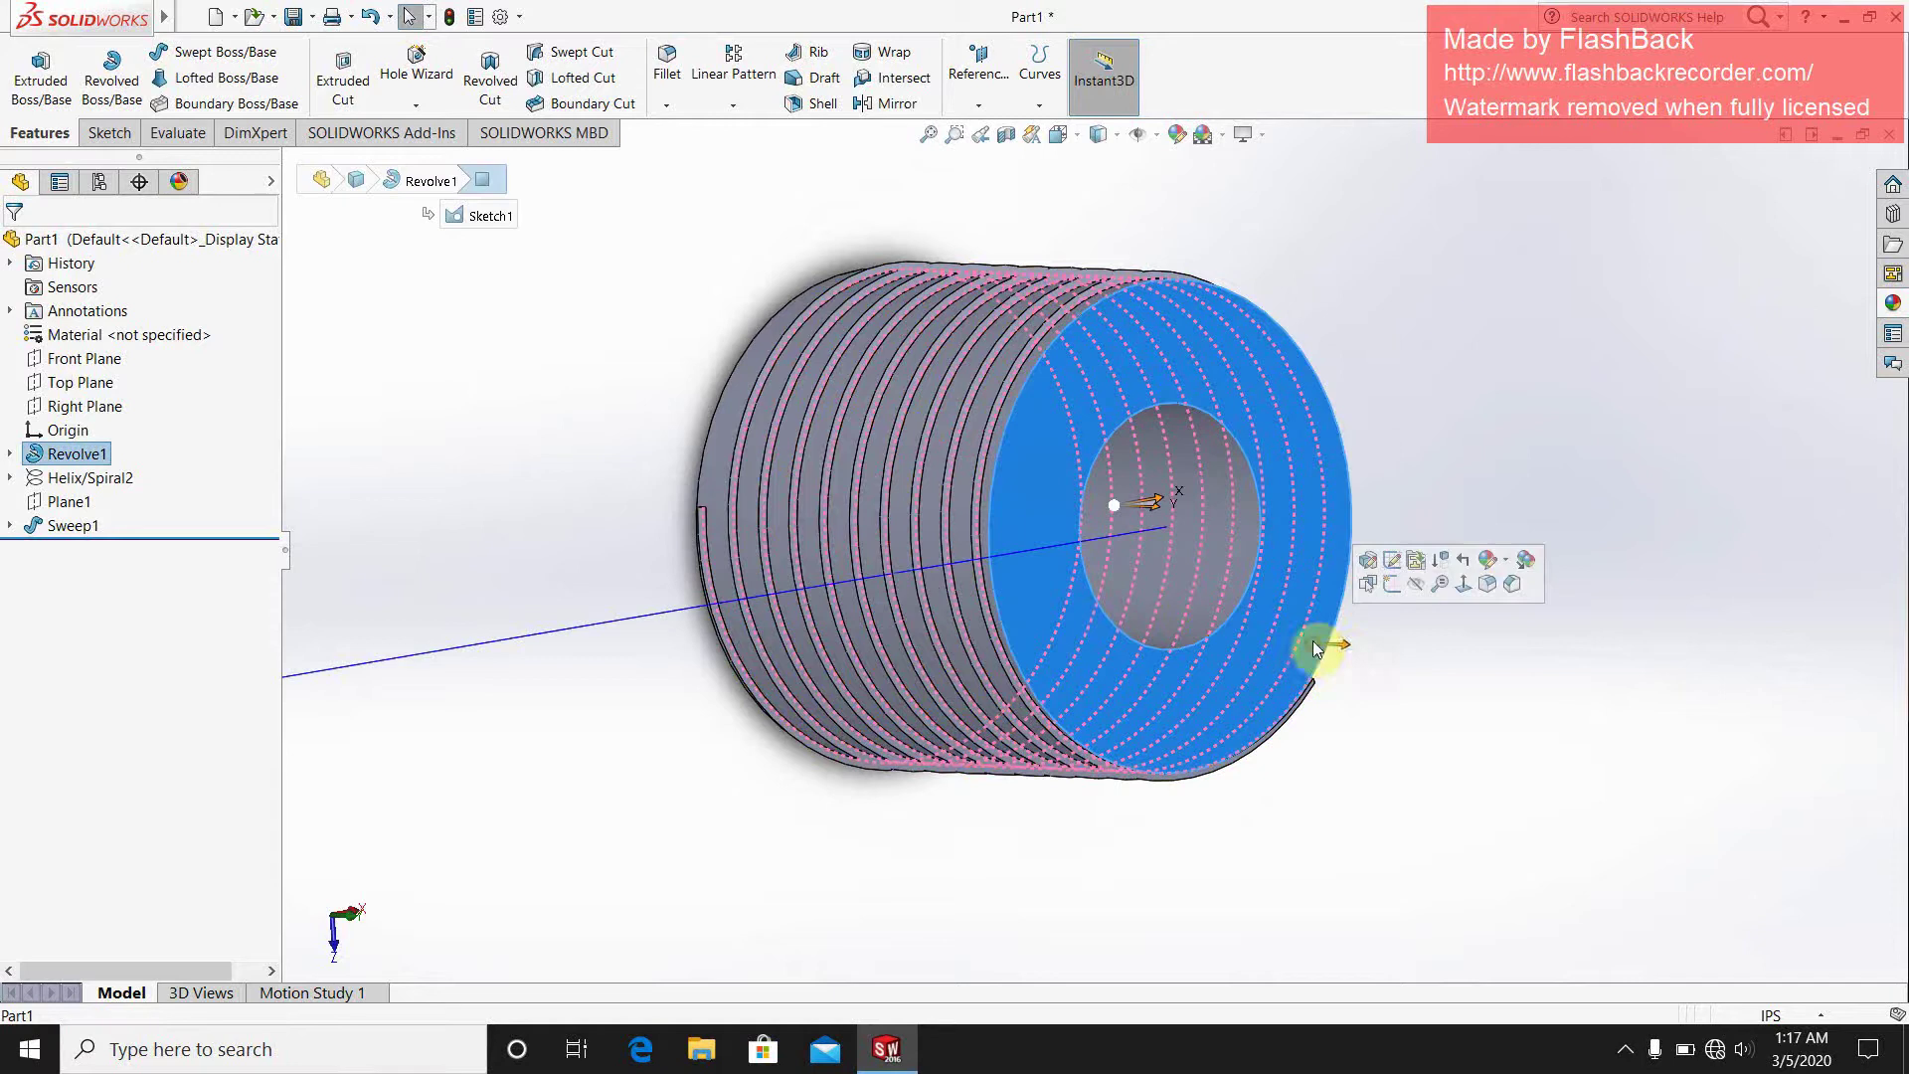
{"action": "left_click", "coordinate": [1392, 585]}
{"action": "left_click", "coordinate": [1424, 654]}
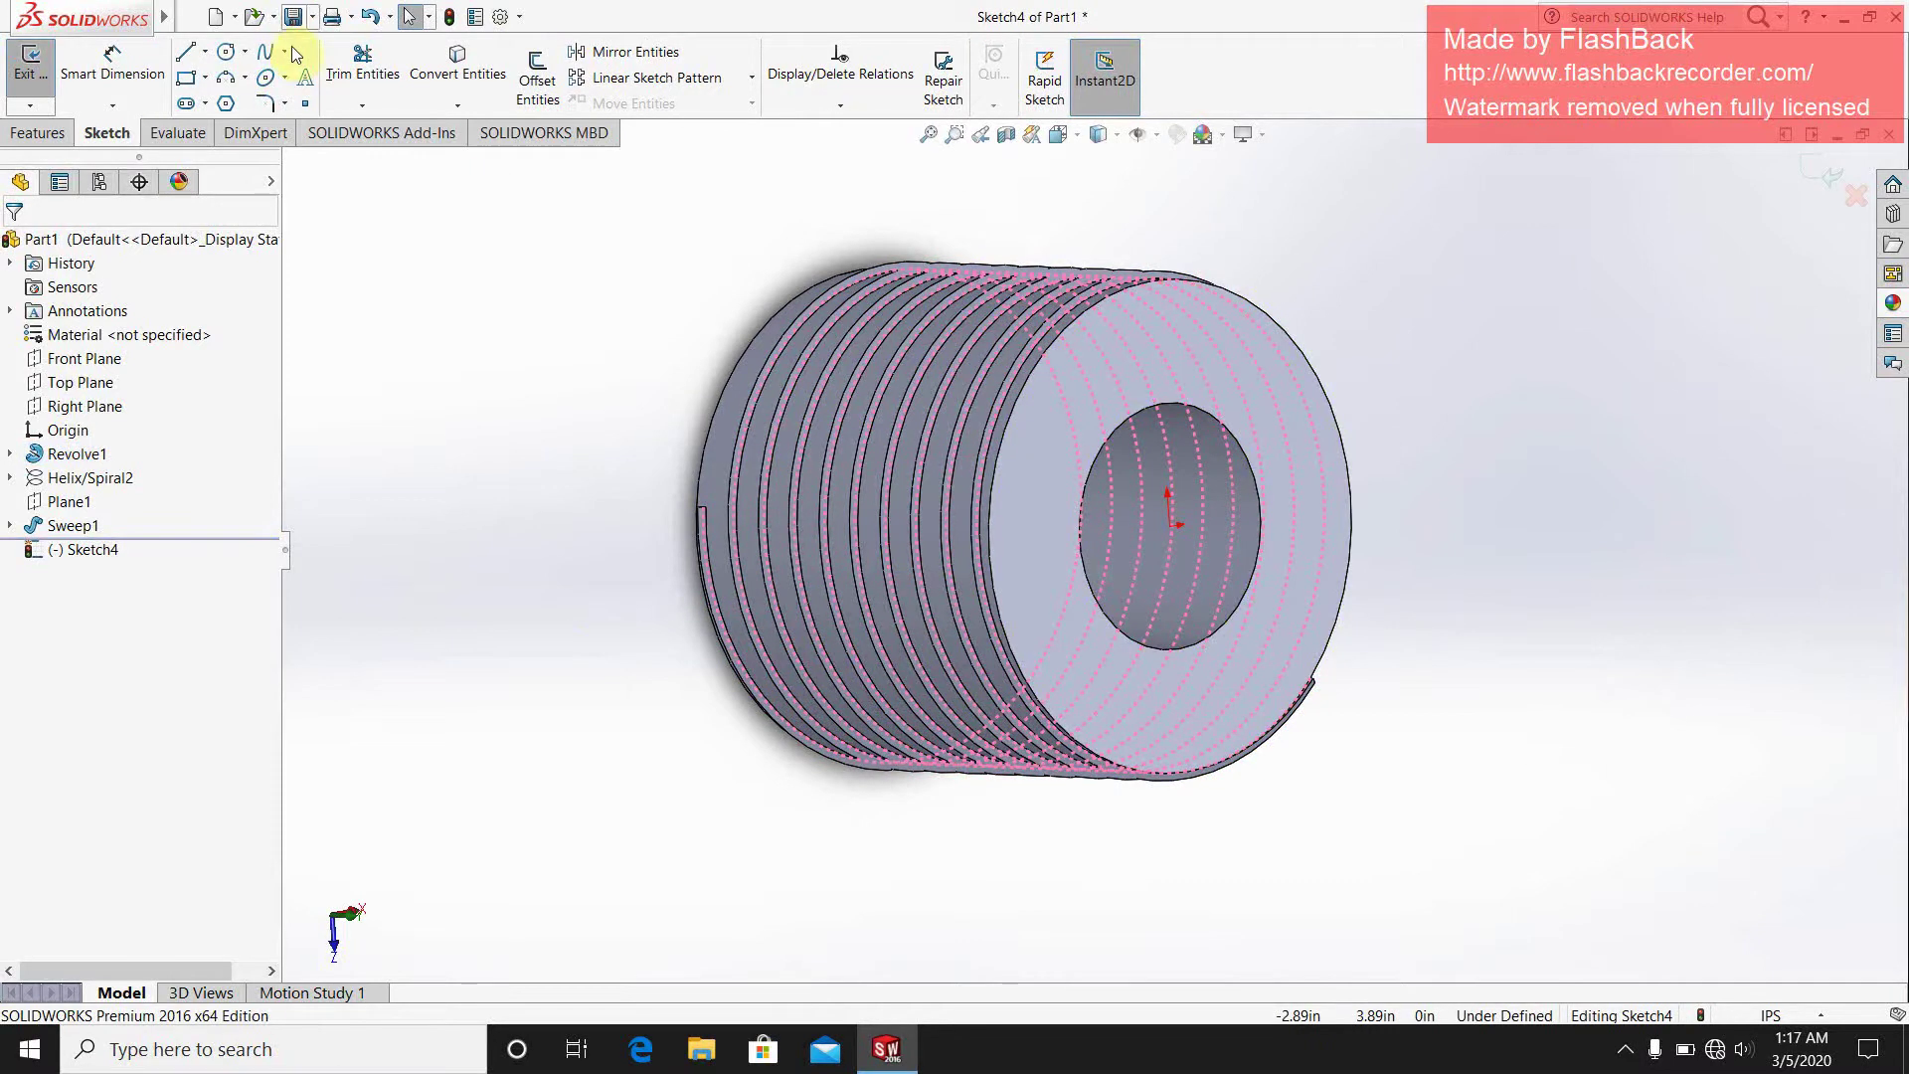
{"action": "left_click", "coordinate": [451, 87]}
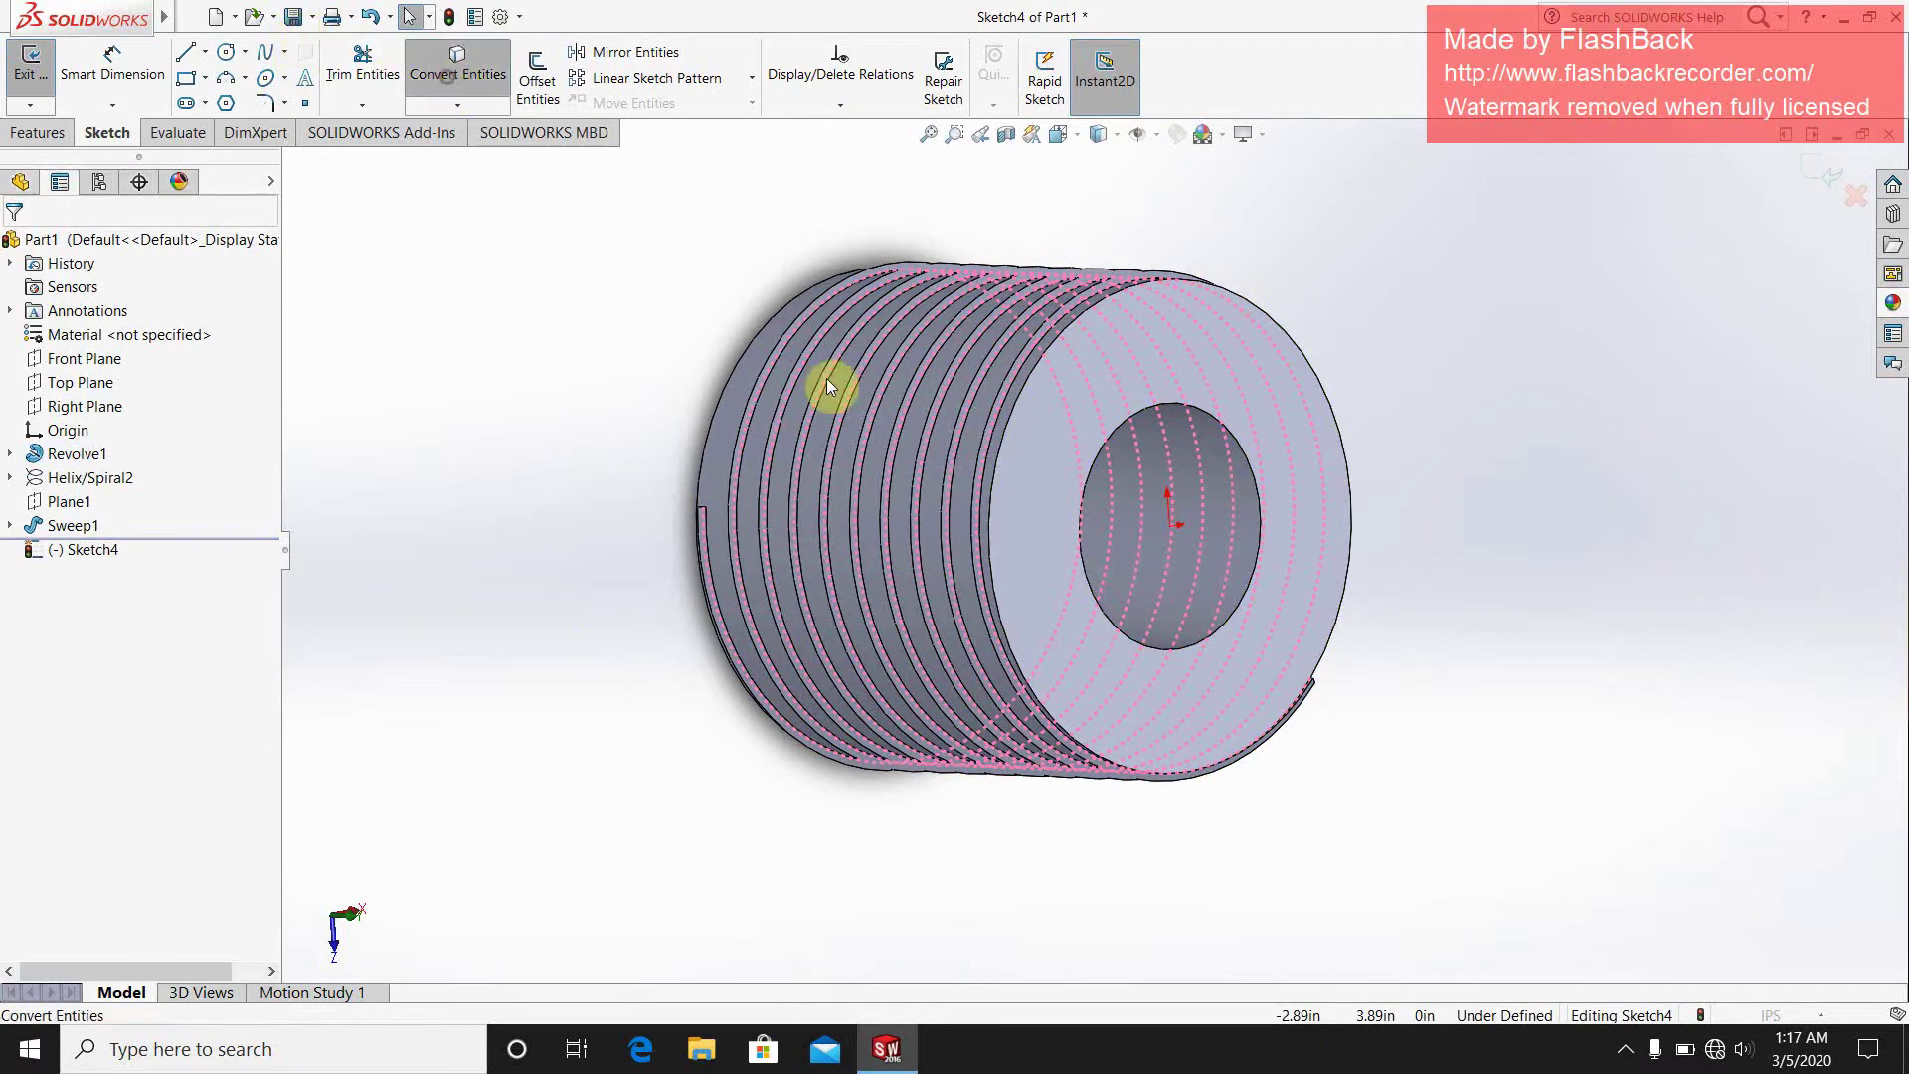
{"action": "scroll", "coordinate": [1373, 759], "scroll_direction": "down", "scroll_amount": 3}
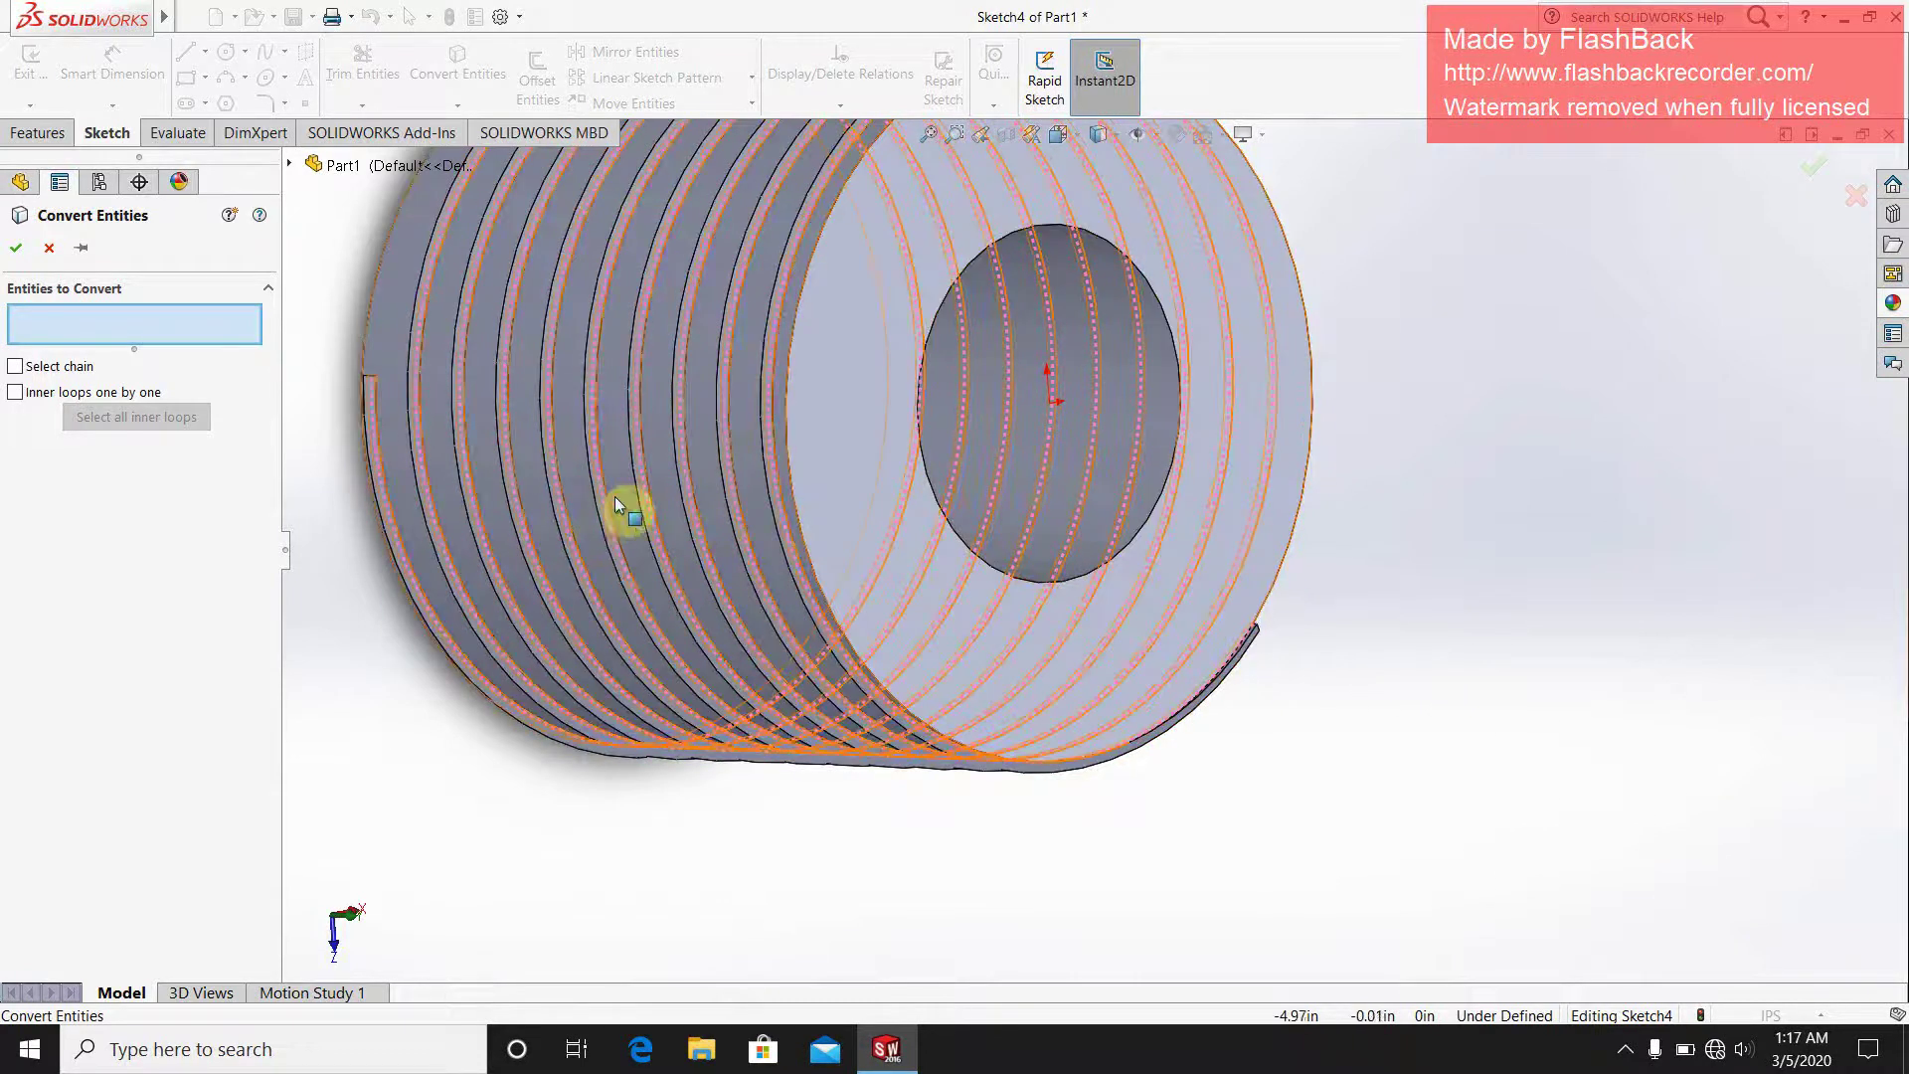
{"action": "left_click", "coordinate": [50, 253]}
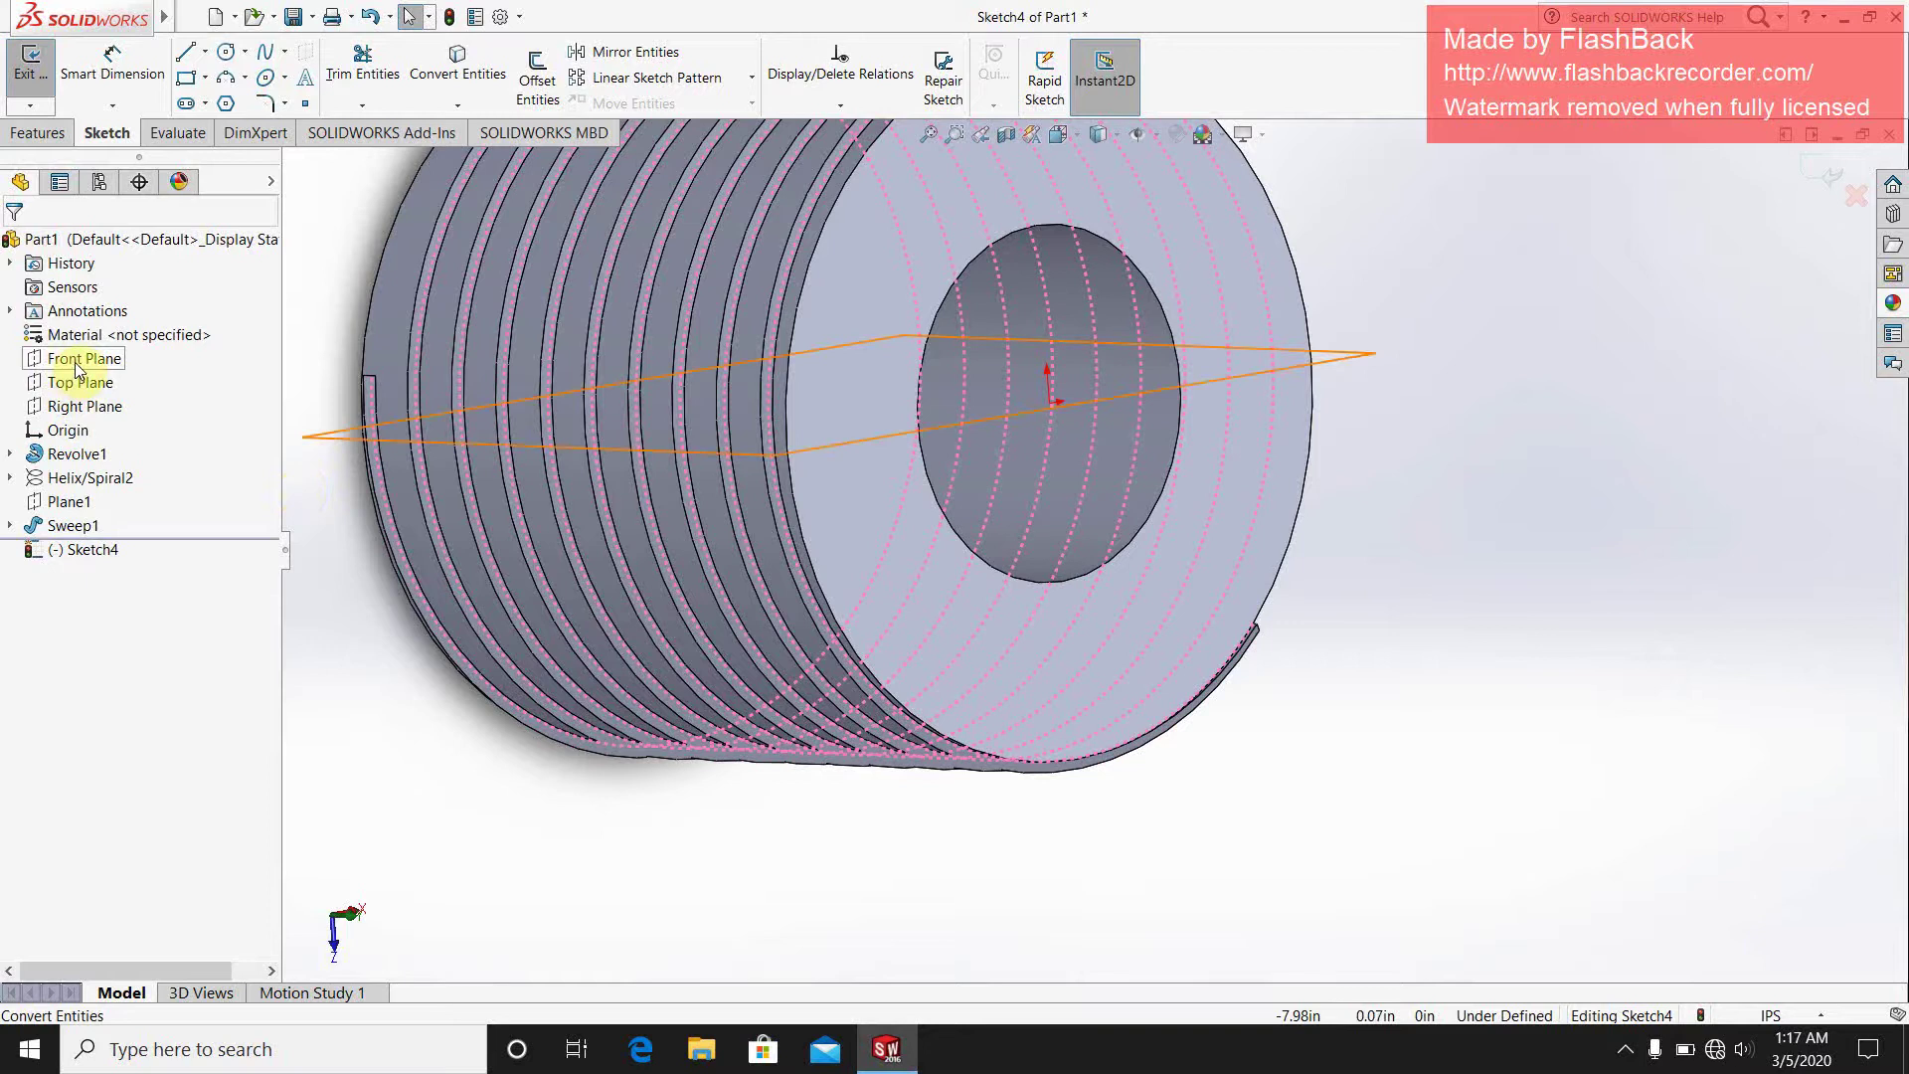
- Orient the view normal to the Front Plane and exit the empty sketch on the cylinder's end face
{"action": "left_click", "coordinate": [77, 364]}
{"action": "left_click", "coordinate": [165, 335]}
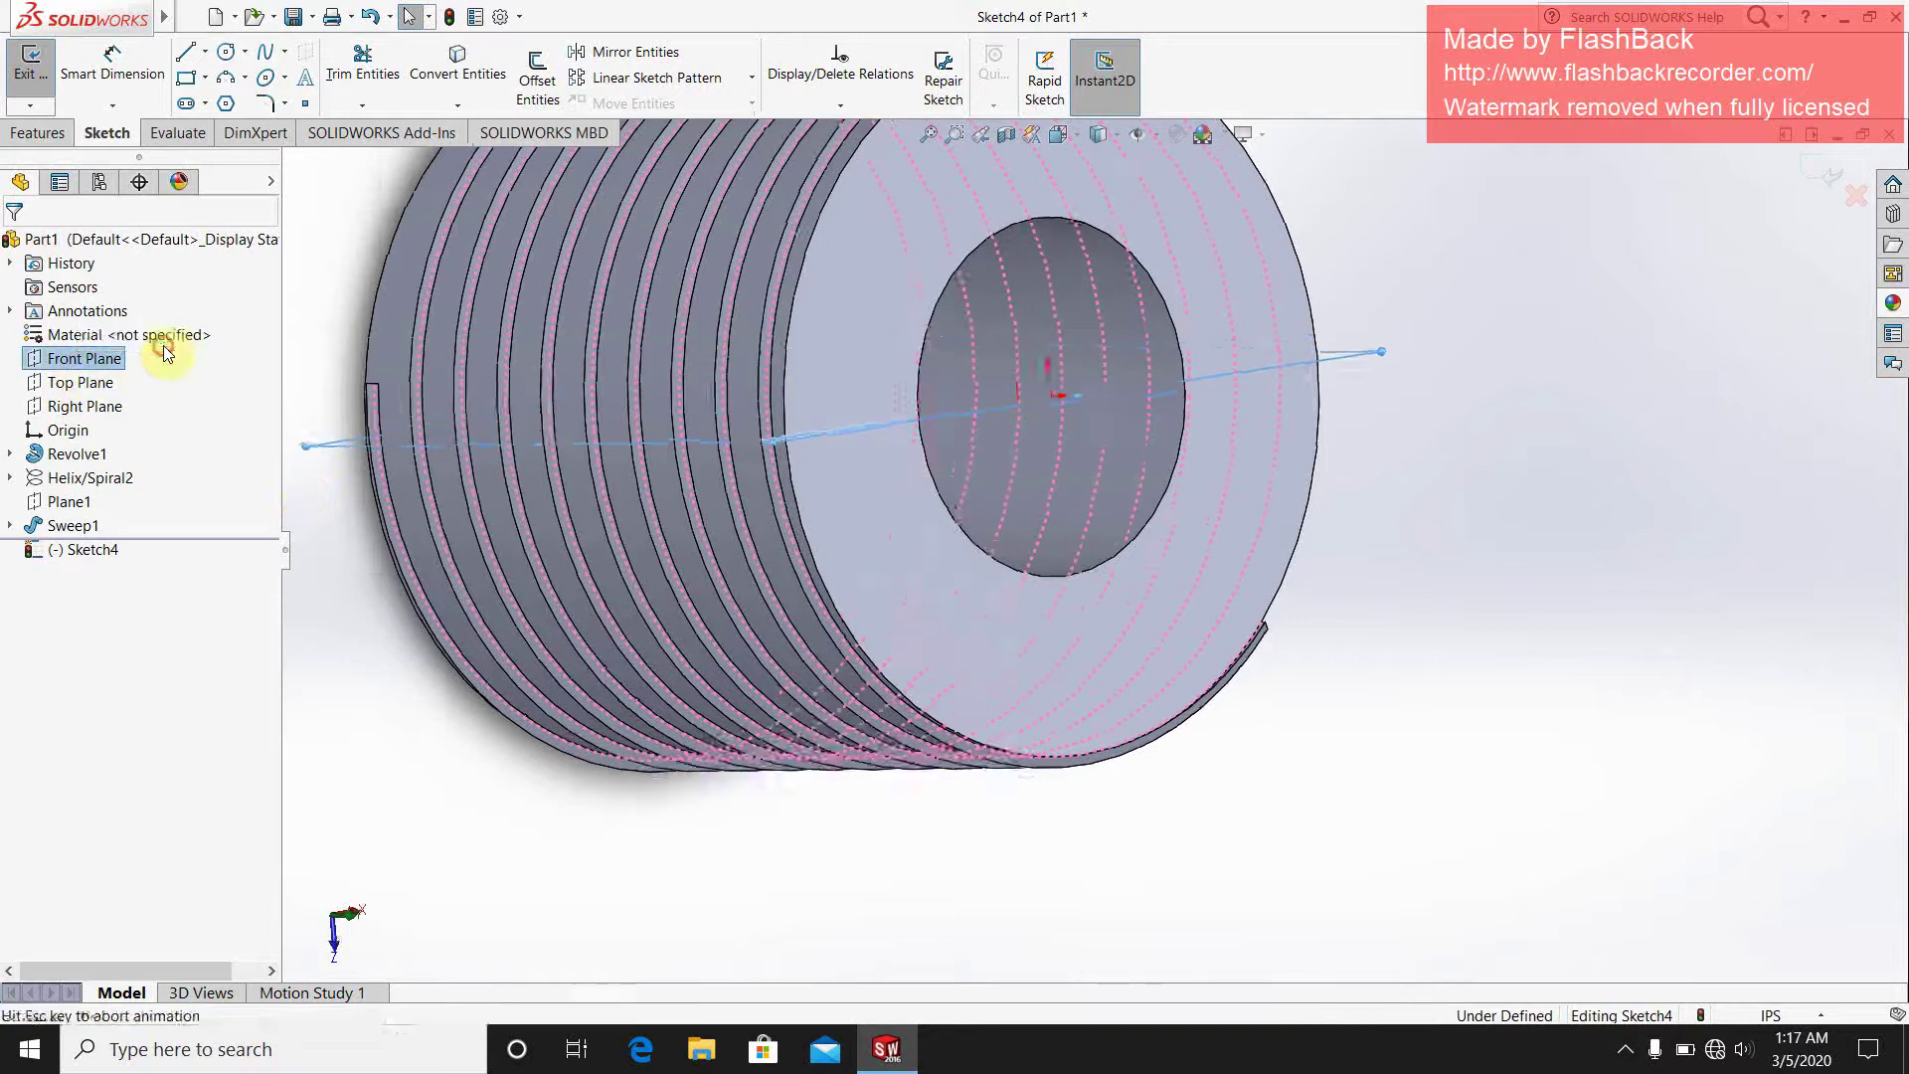
{"action": "left_click", "coordinate": [85, 360]}
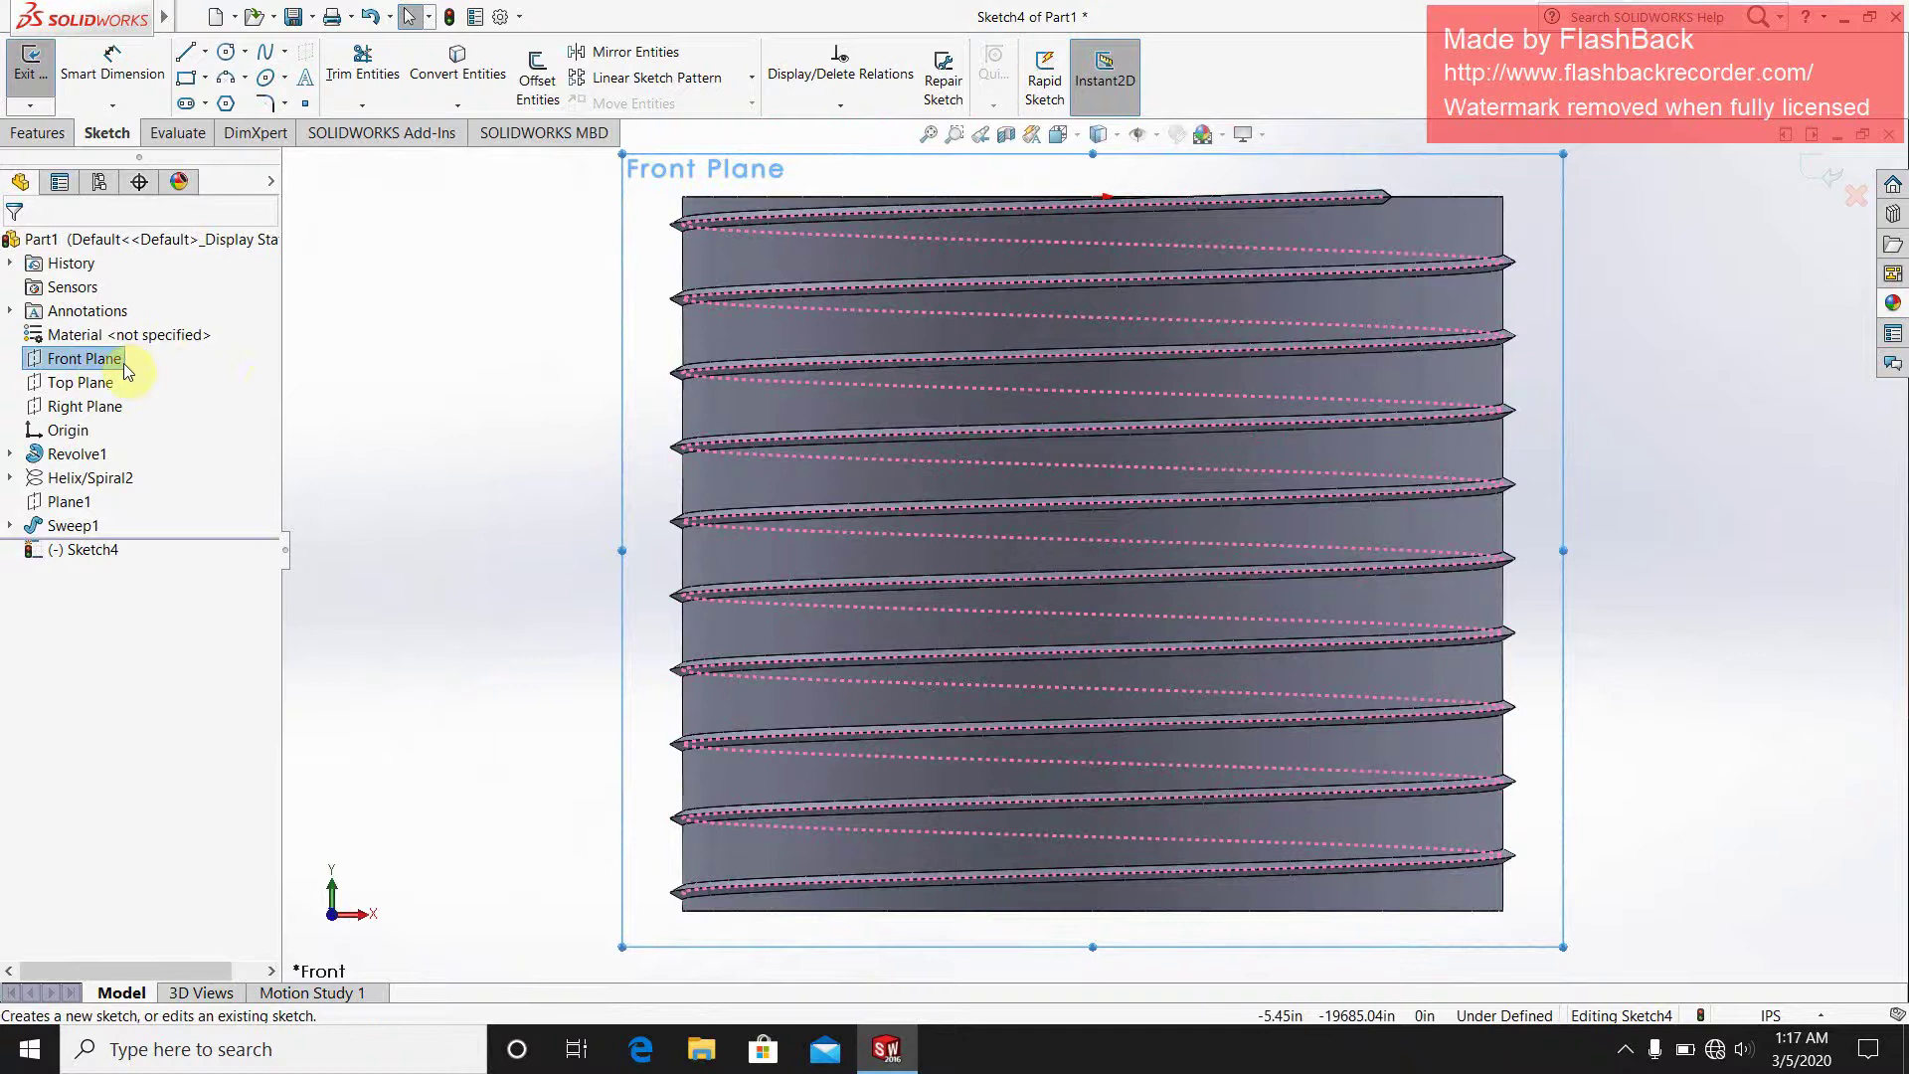
{"action": "left_click", "coordinate": [110, 359]}
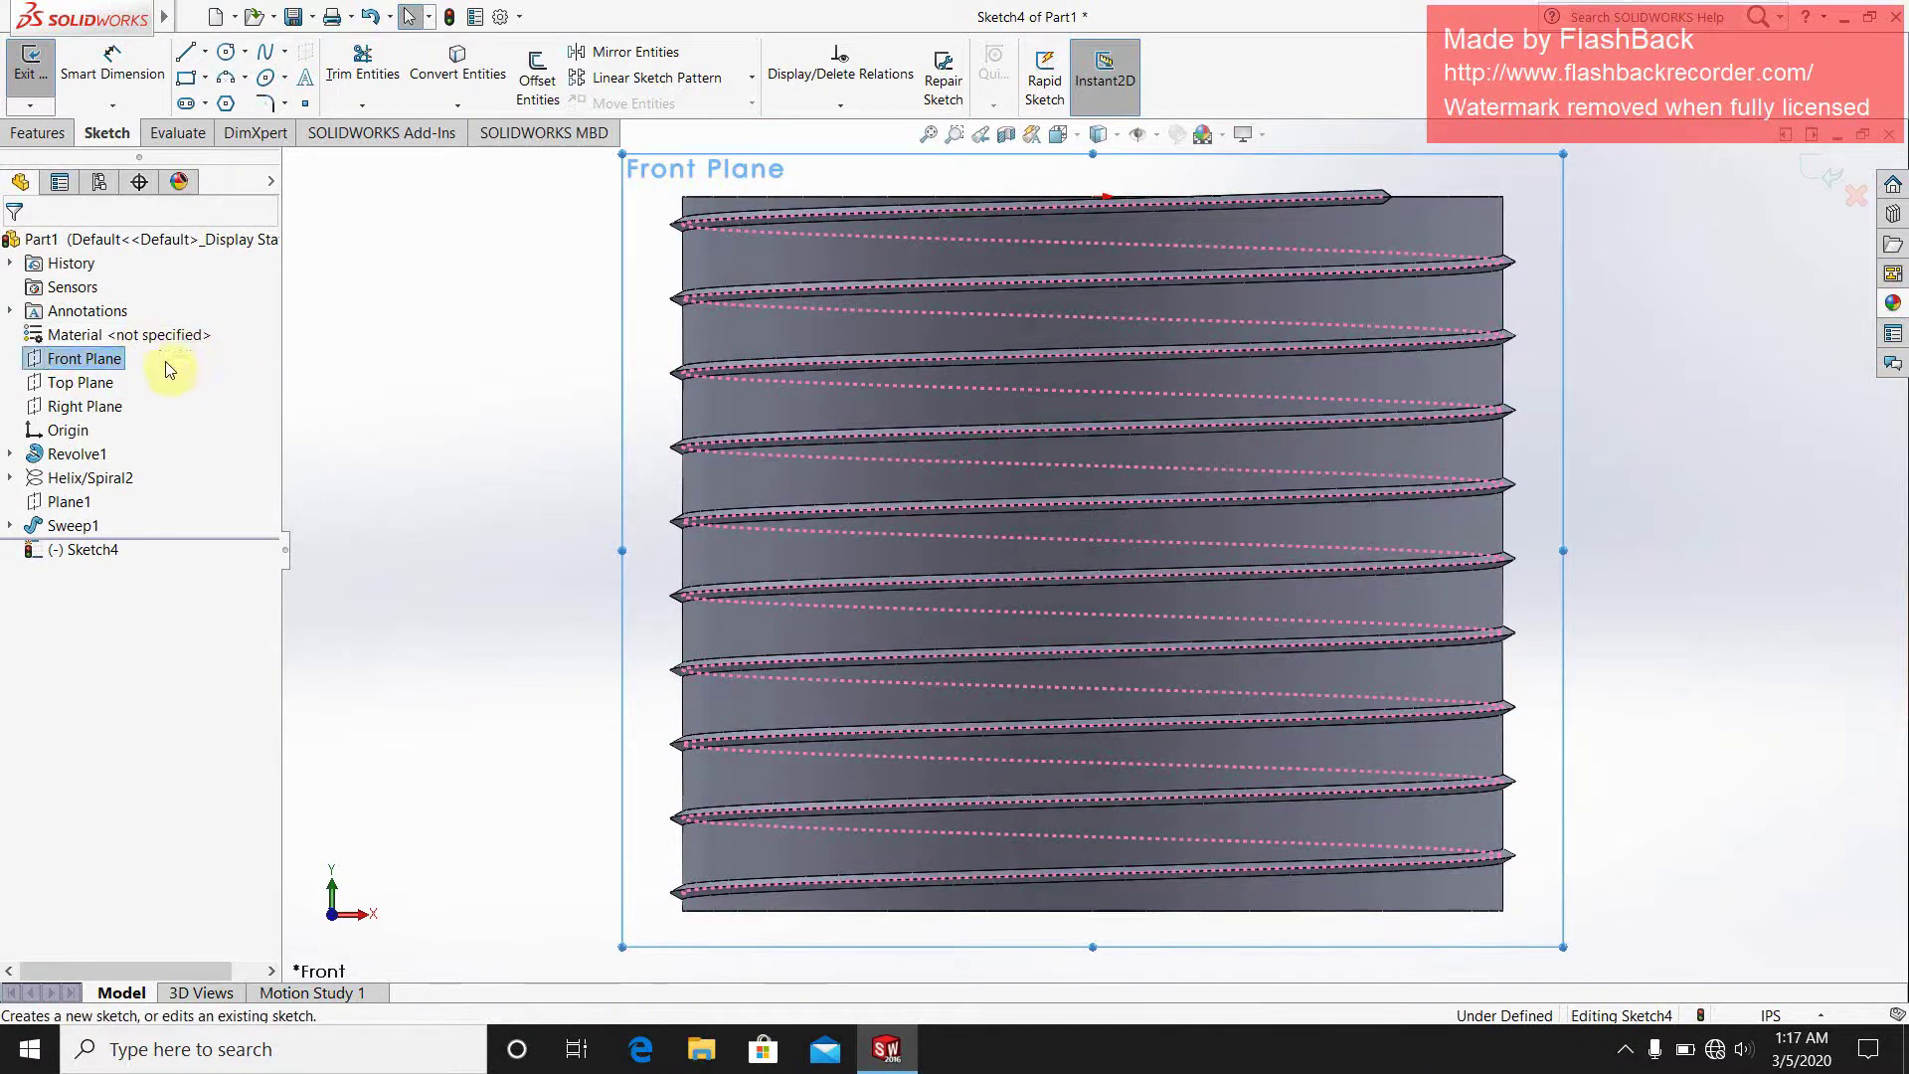
{"action": "left_click", "coordinate": [114, 360]}
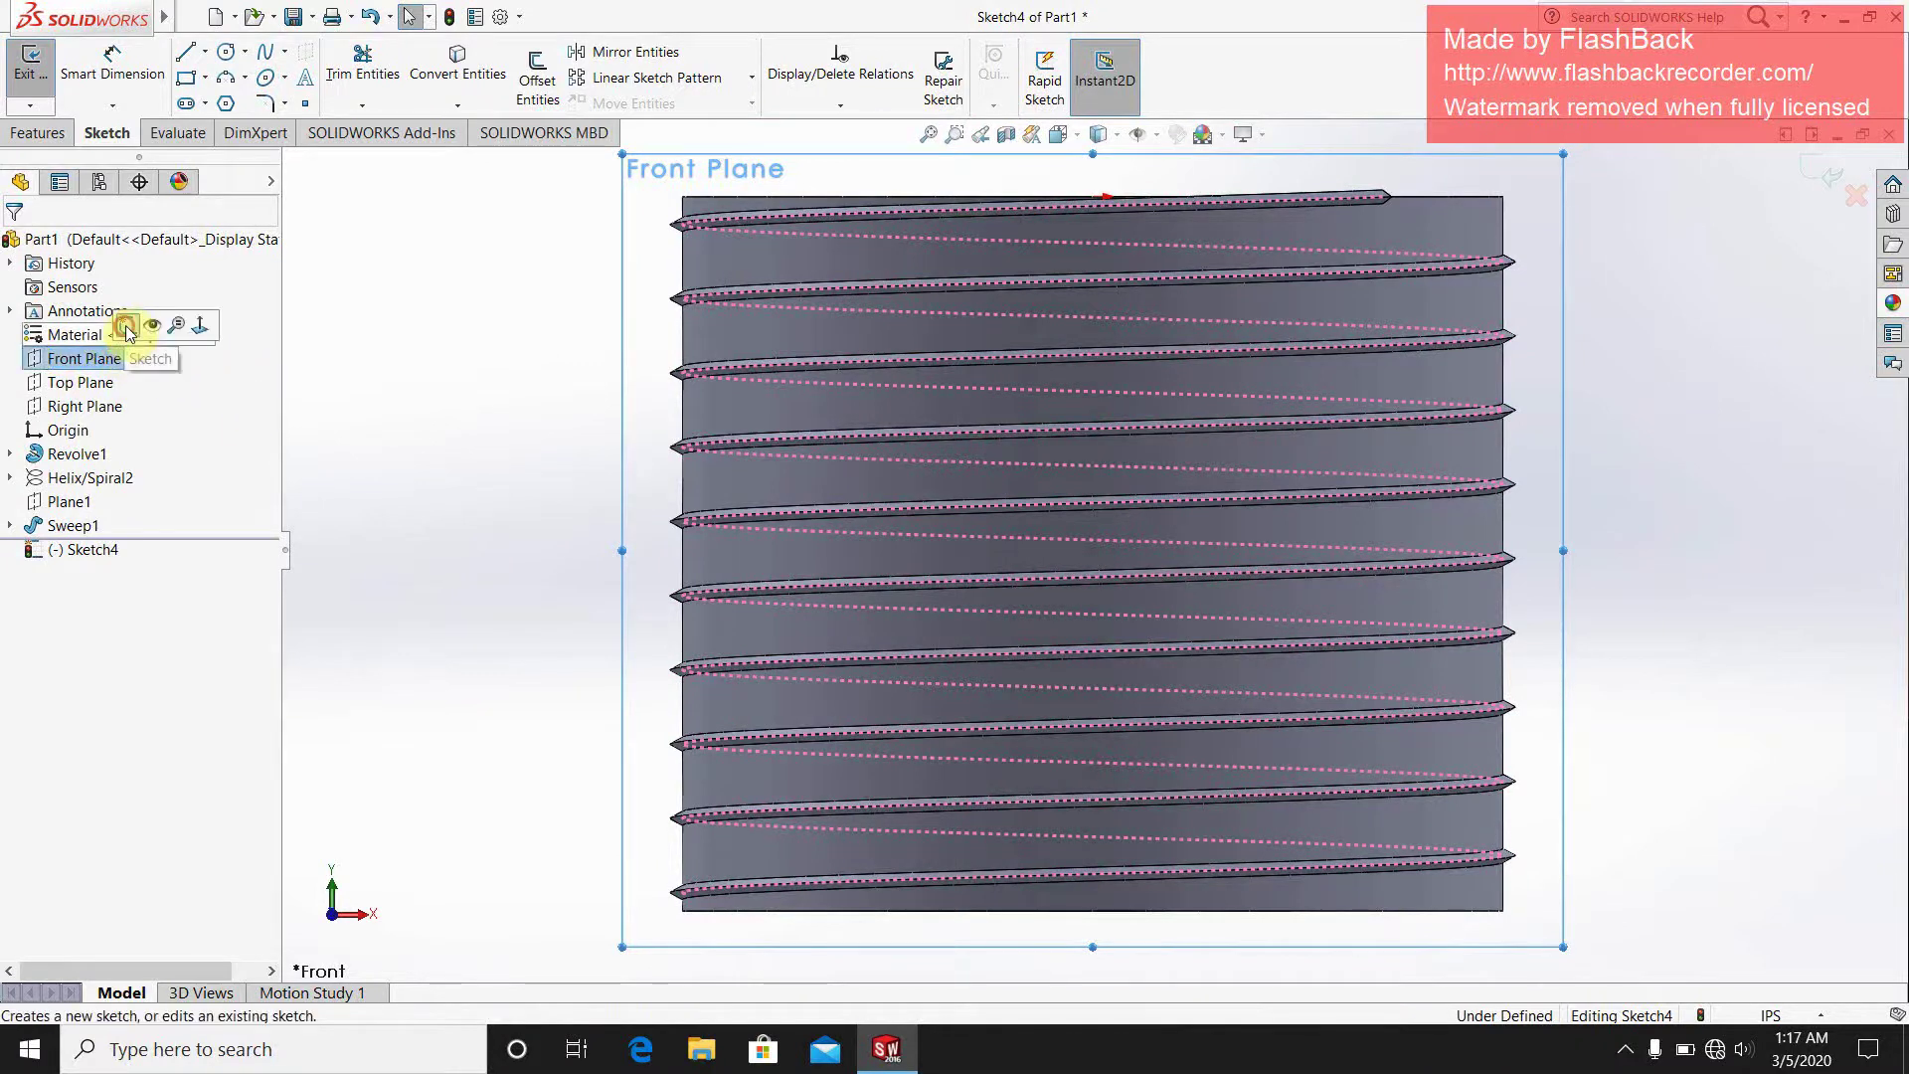
{"action": "left_click", "coordinate": [126, 327]}
- Start a new sketch on the Front Plane for trimming the thread end at the cylinder's upper edge
{"action": "middle_click_drag", "start_coordinate": [1378, 363], "coordinate": [1267, 456], "text": "ctrl"}
{"action": "scroll", "coordinate": [1130, 468], "scroll_direction": "up", "scroll_amount": 2}
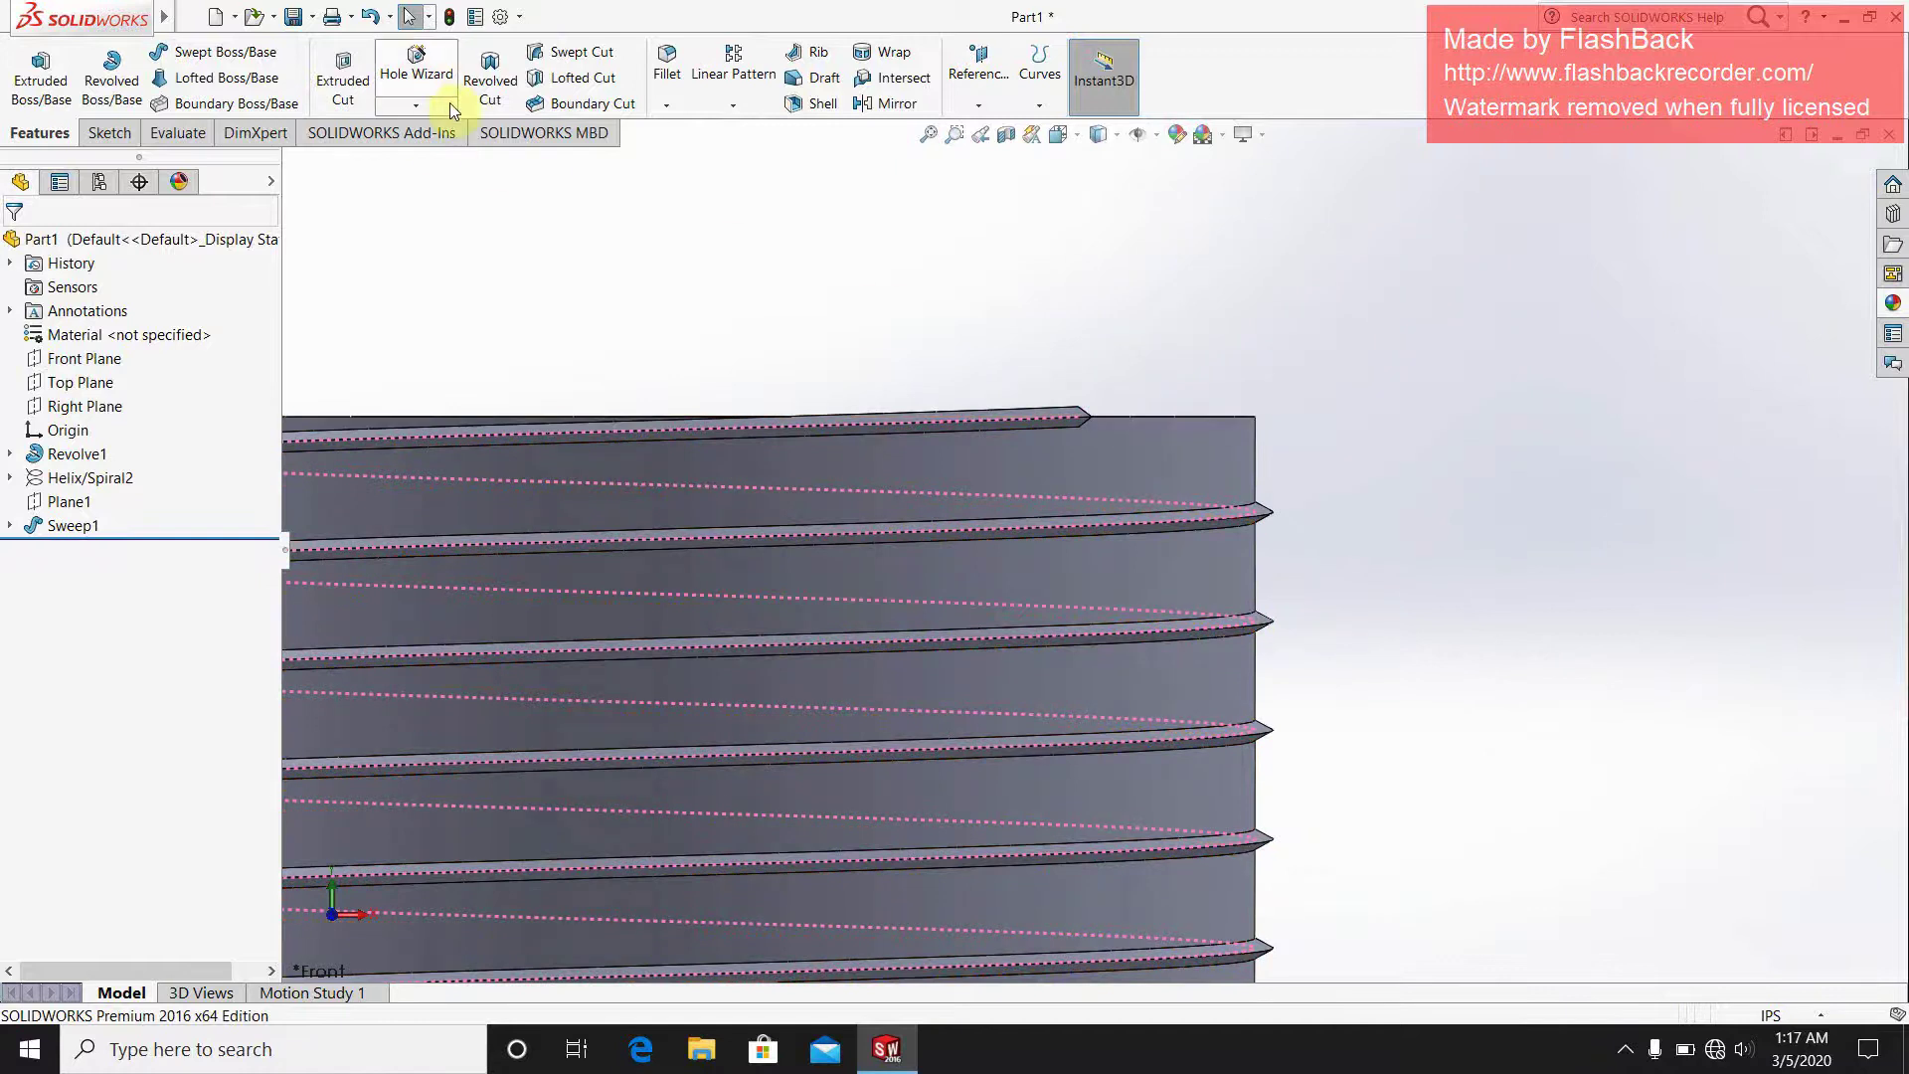
{"action": "left_click", "coordinate": [105, 135]}
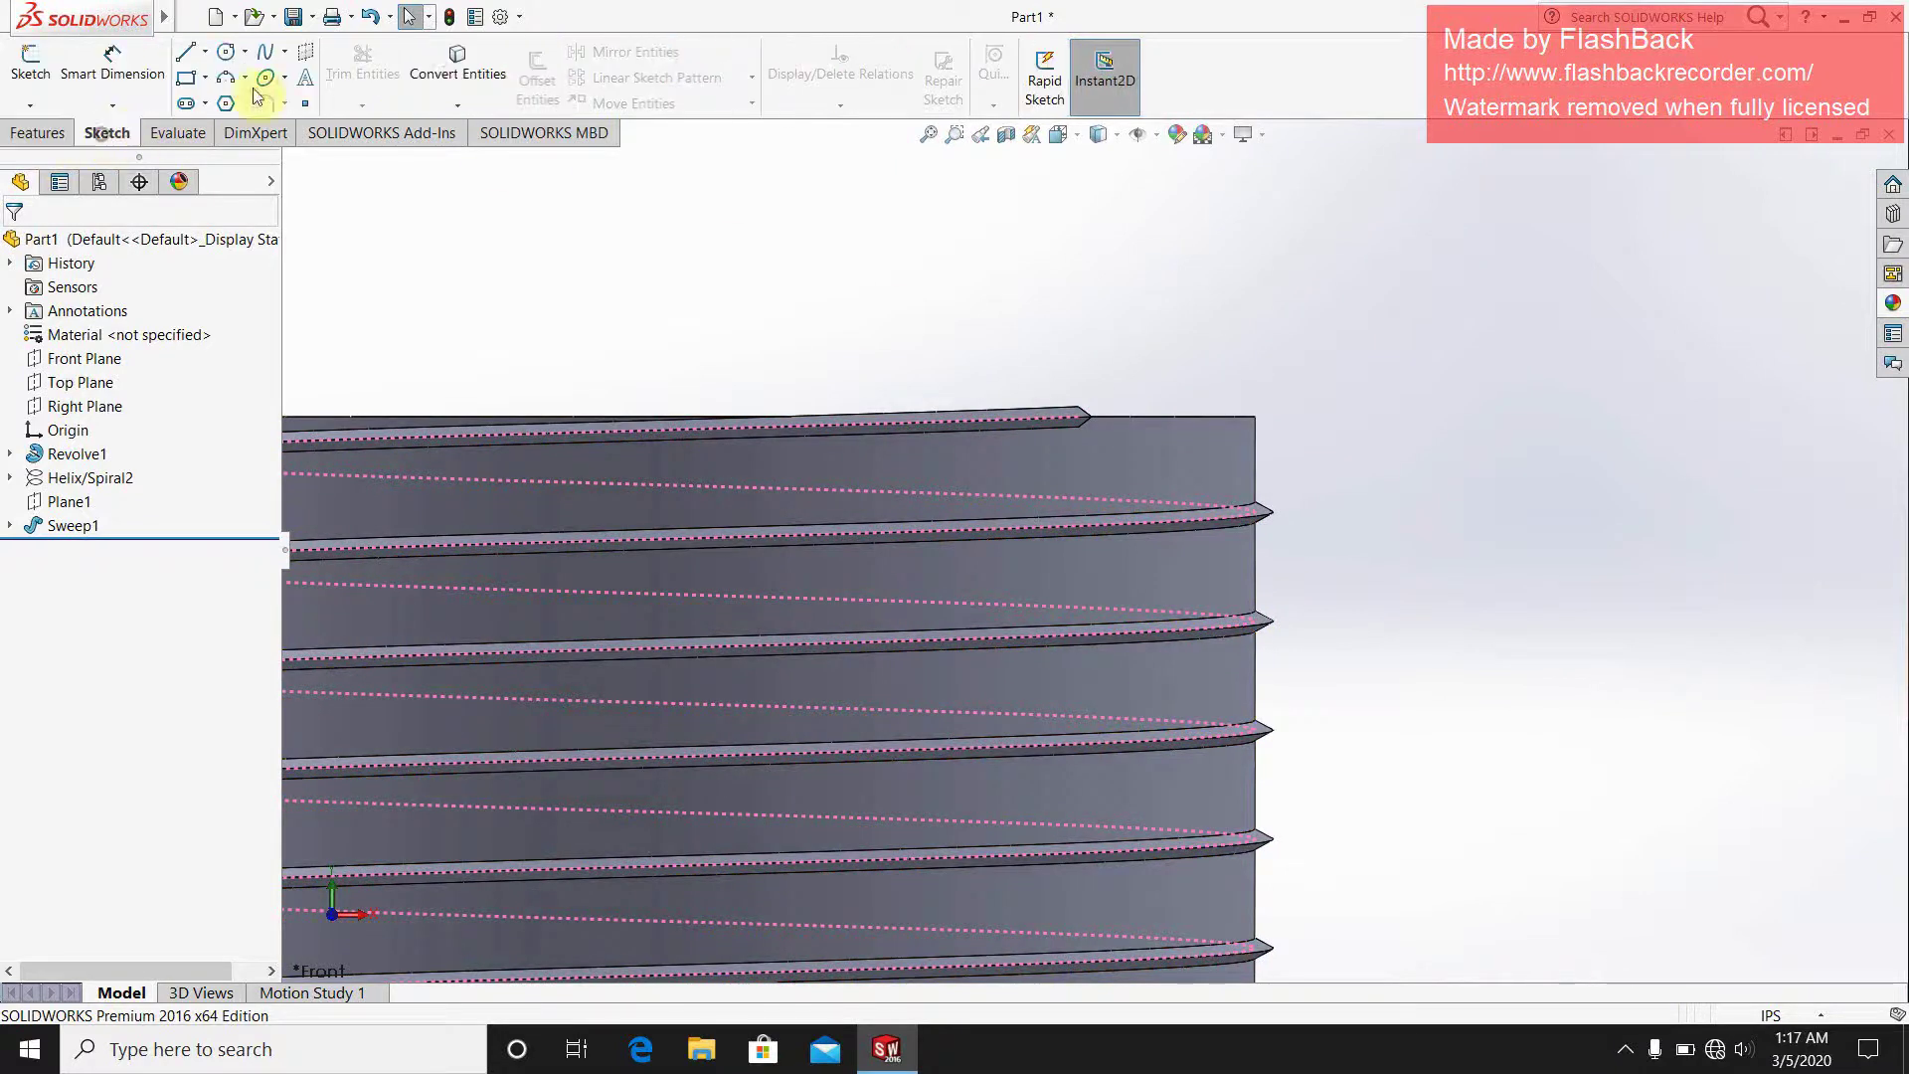
{"action": "left_click", "coordinate": [1187, 415]}
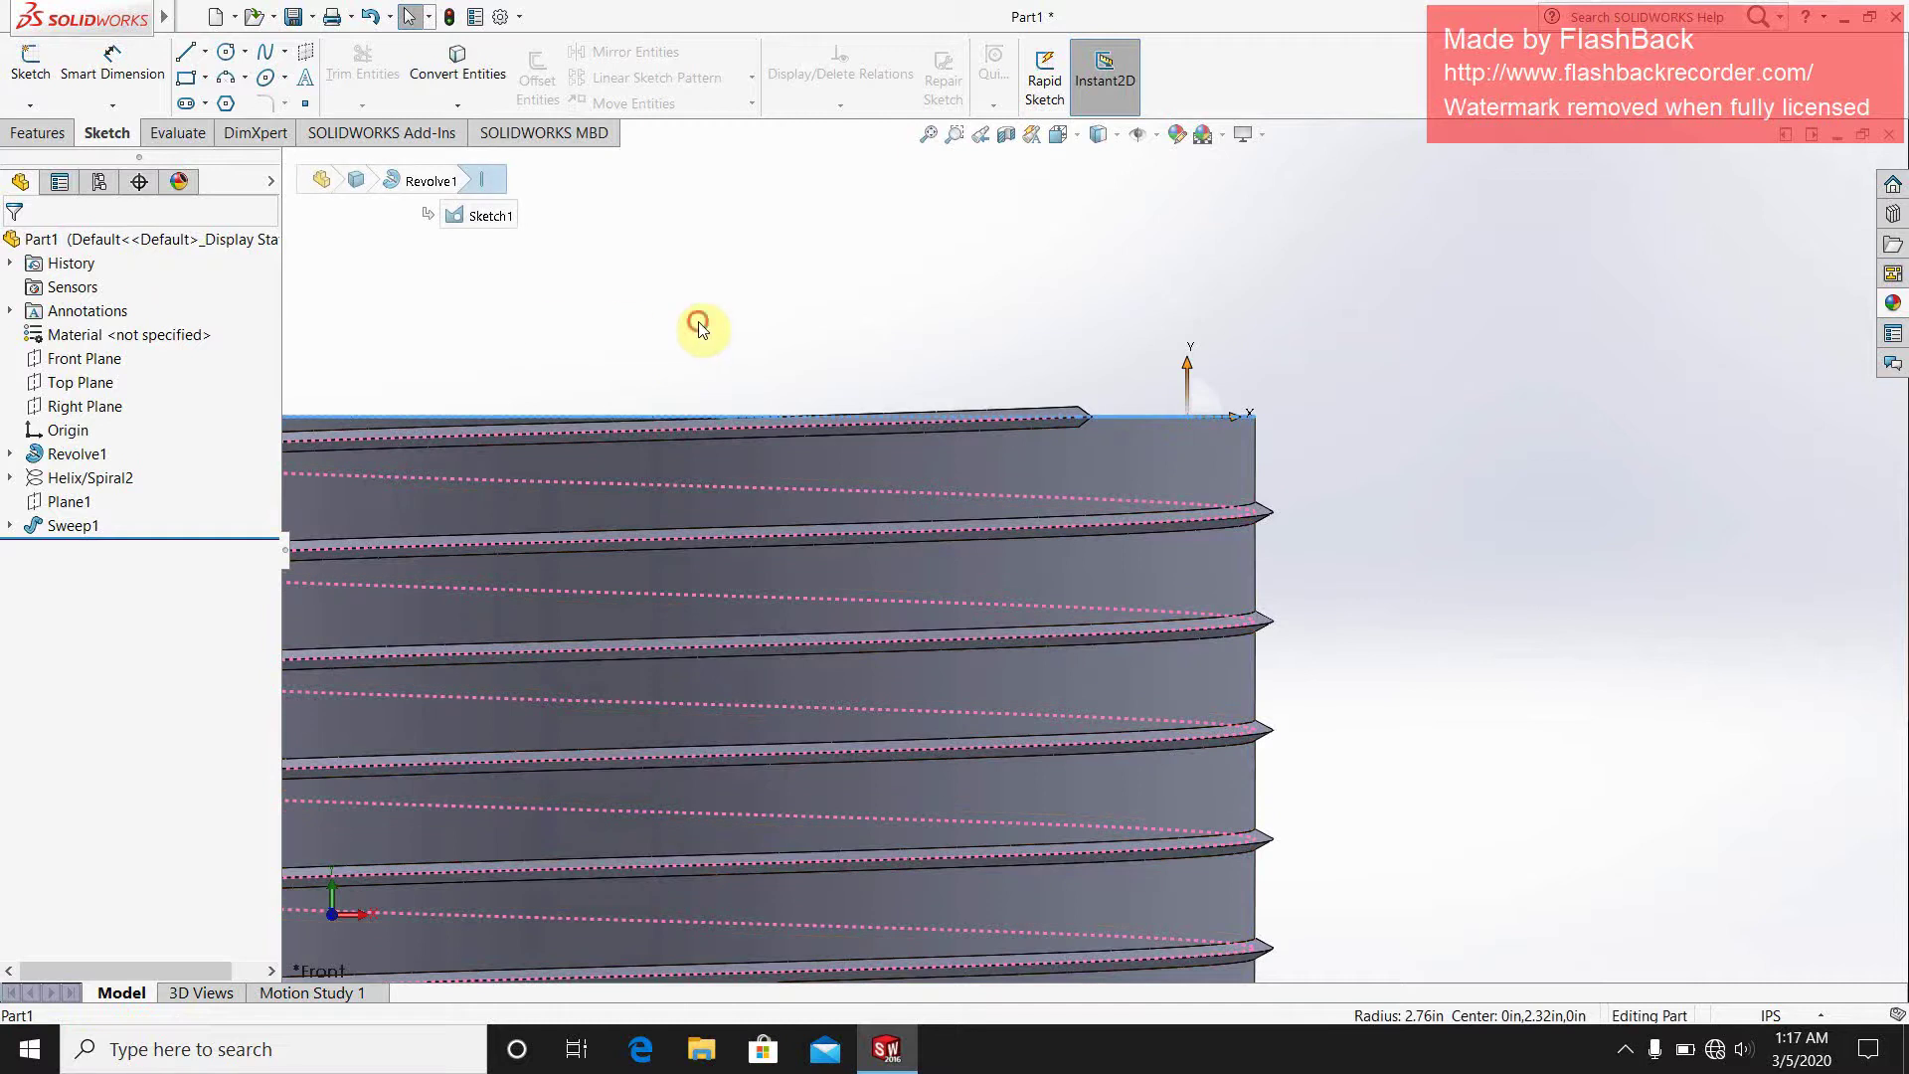
{"action": "left_click", "coordinate": [895, 362]}
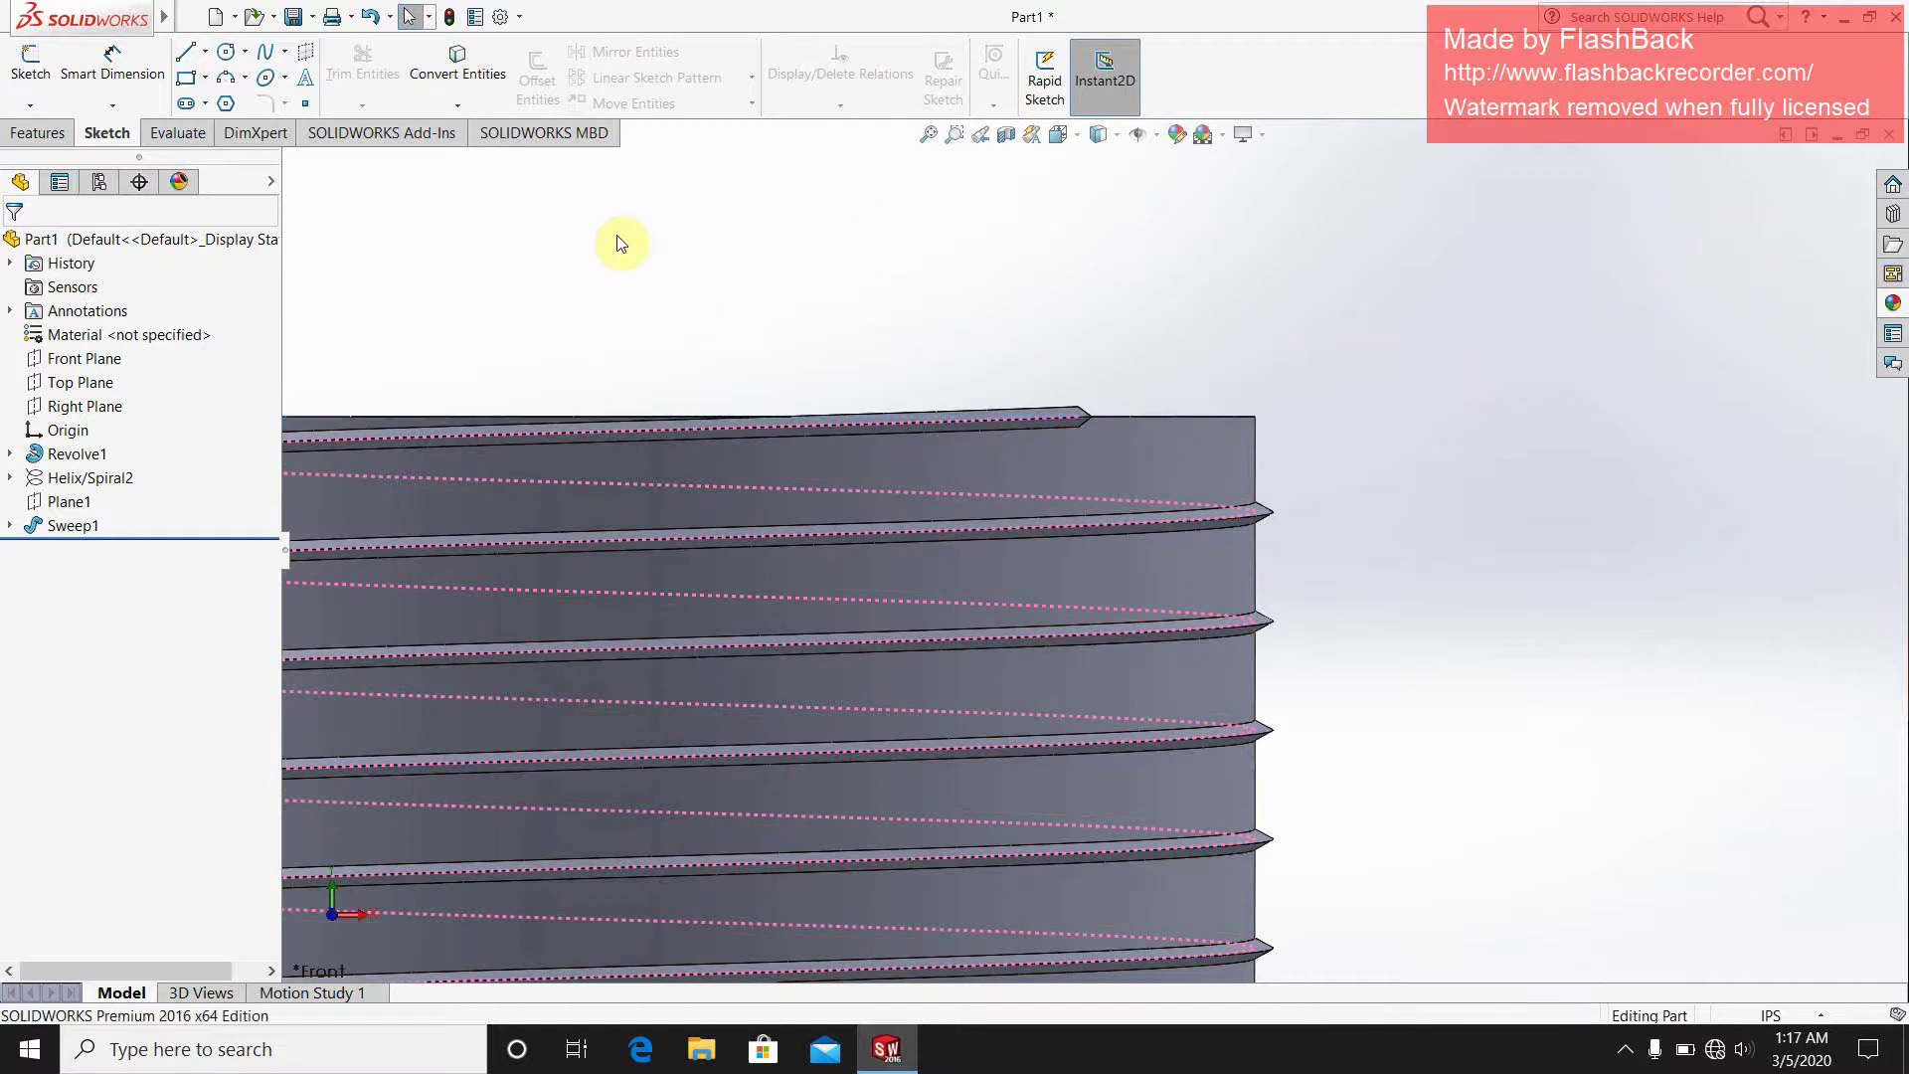
{"action": "right_click", "coordinate": [92, 359]}
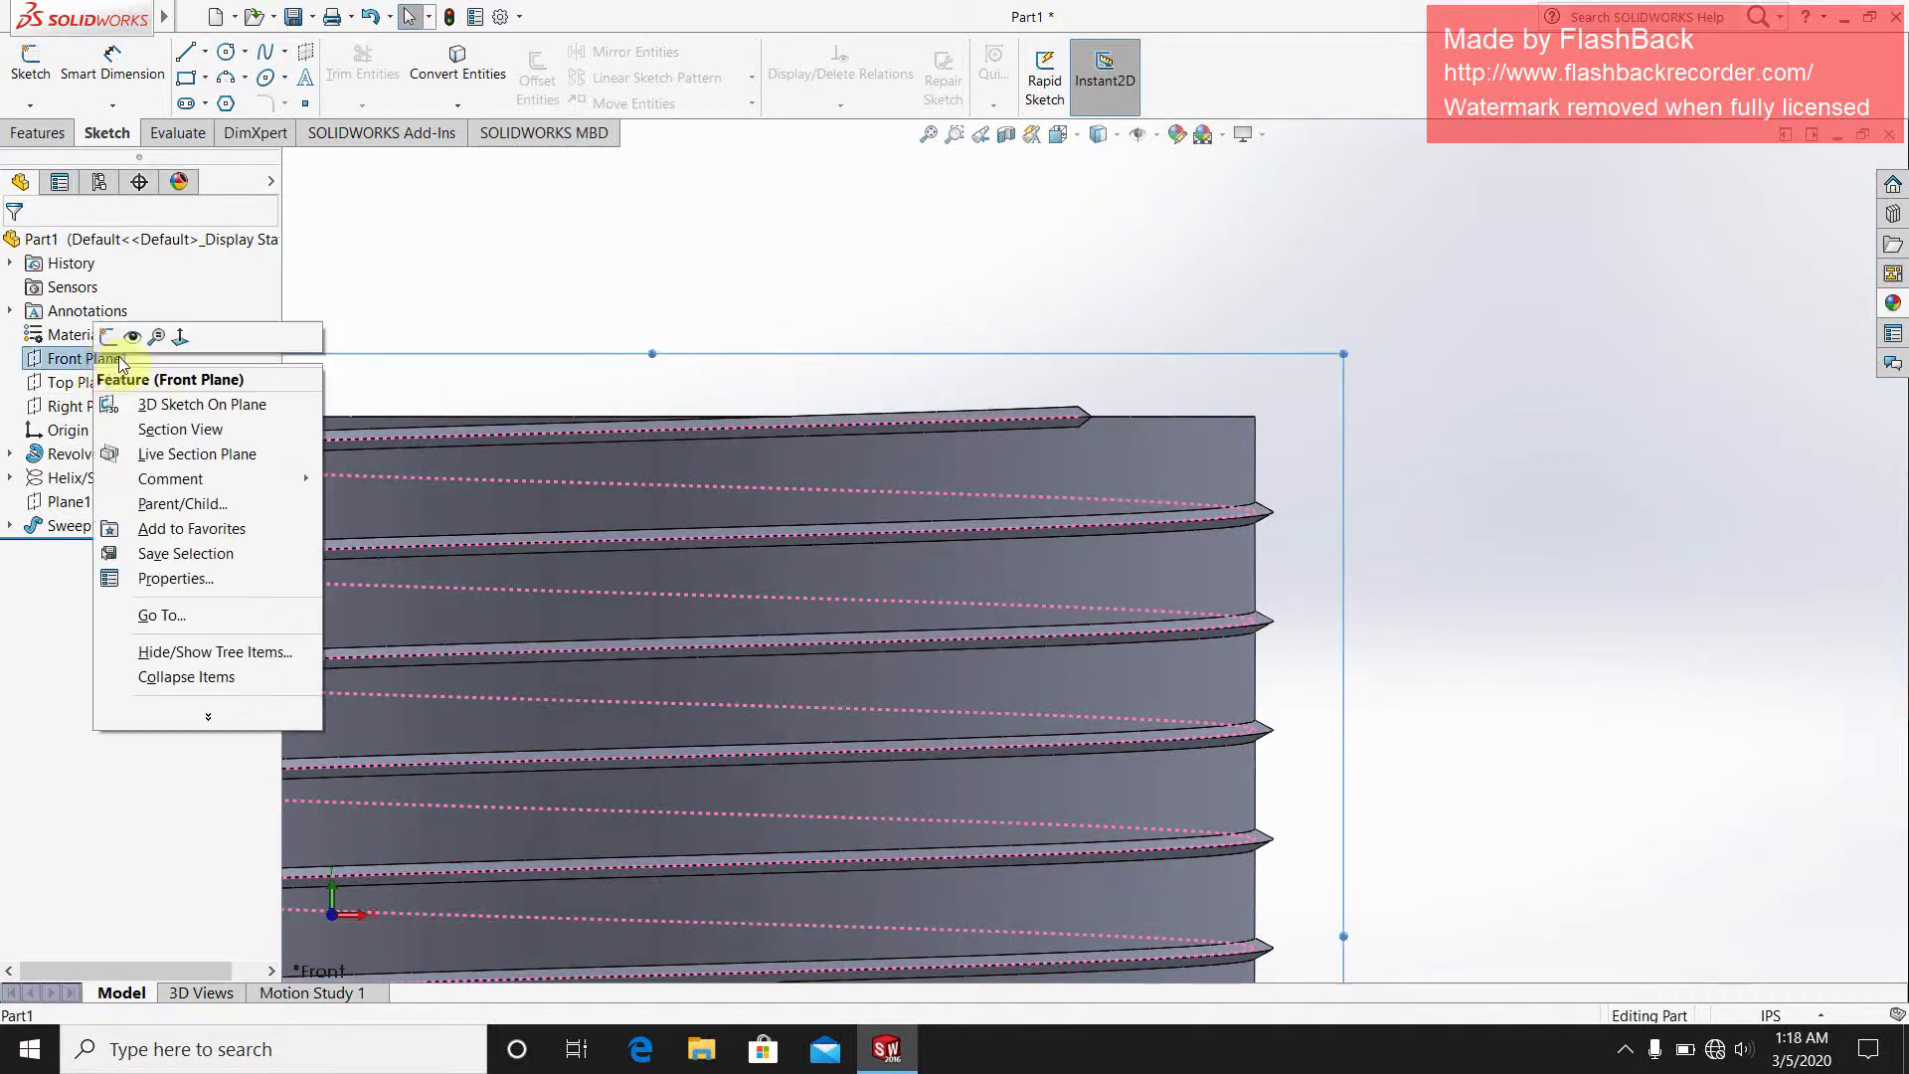
{"action": "left_click", "coordinate": [107, 339]}
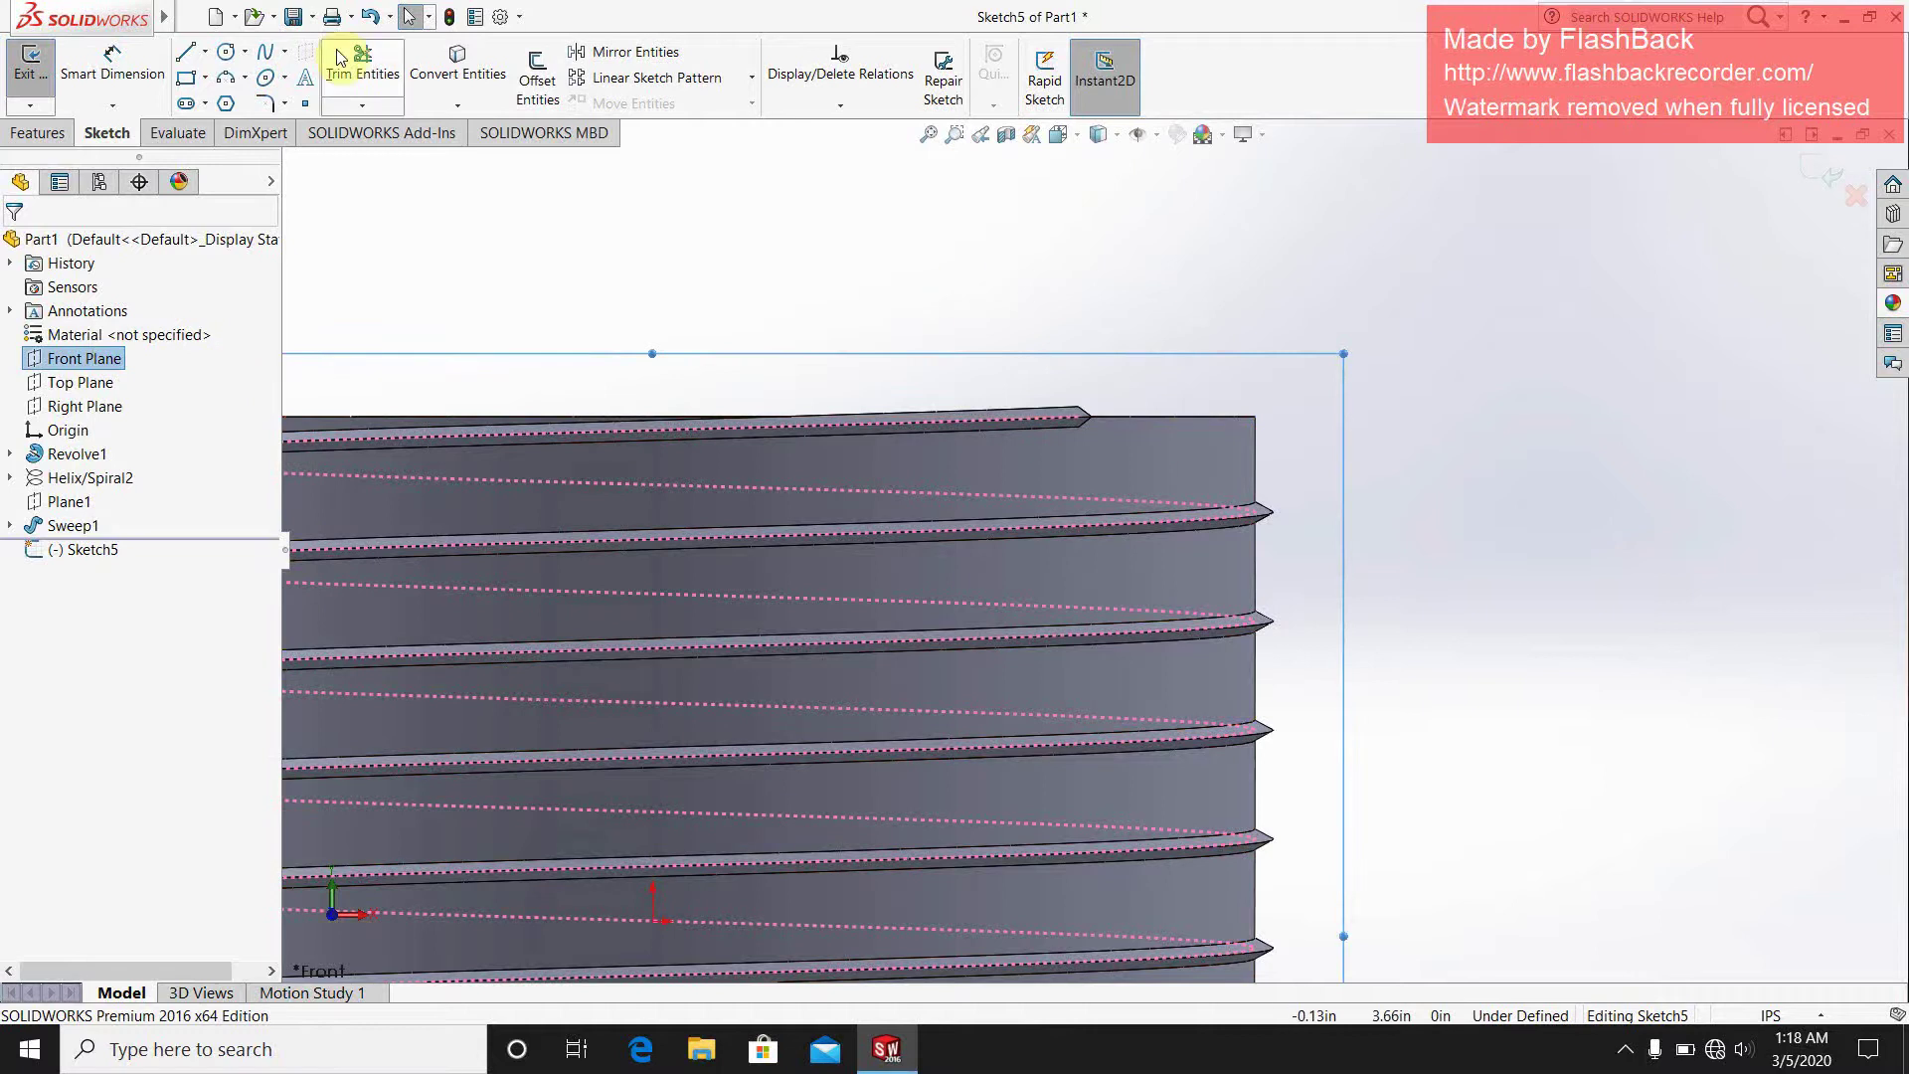
- Convert the cylinder's upper outer edge into a sketch line with Convert Entities
{"action": "left_click", "coordinate": [418, 73]}
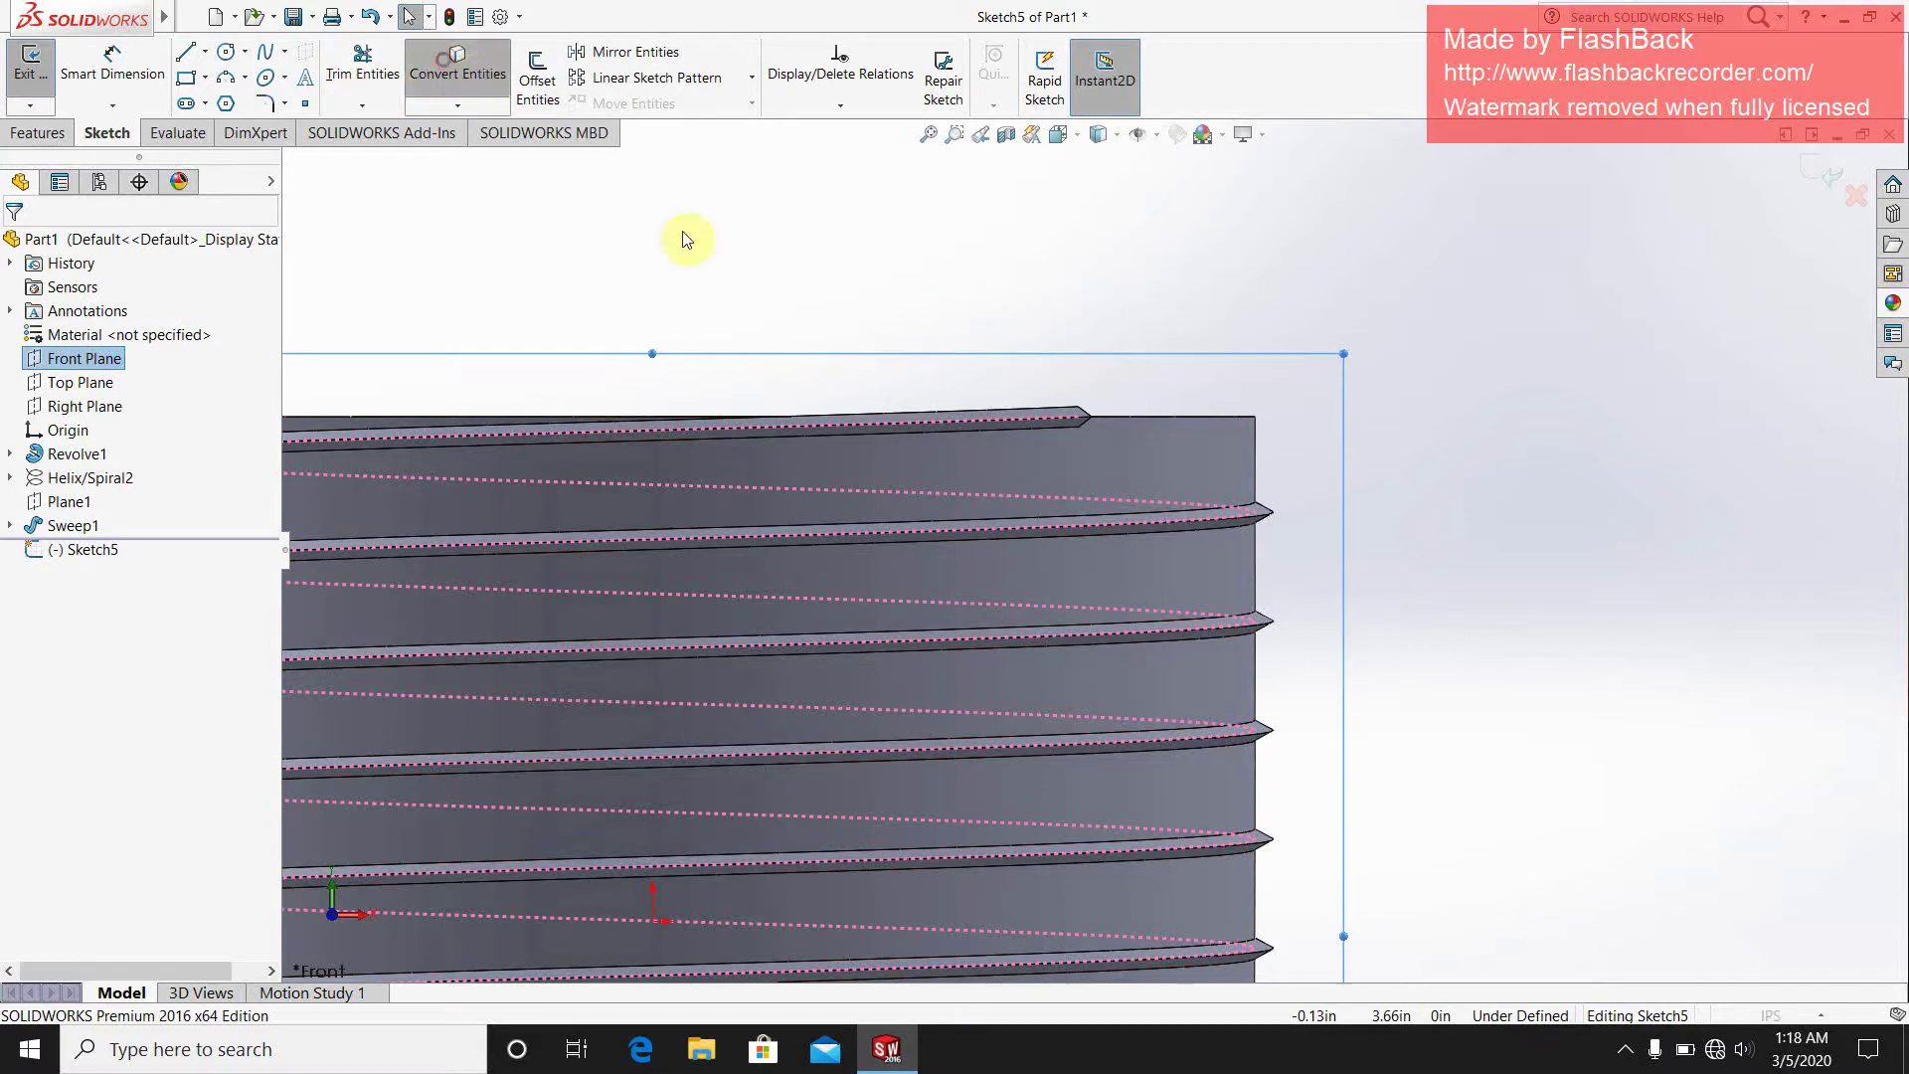
{"action": "left_click", "coordinate": [1199, 421]}
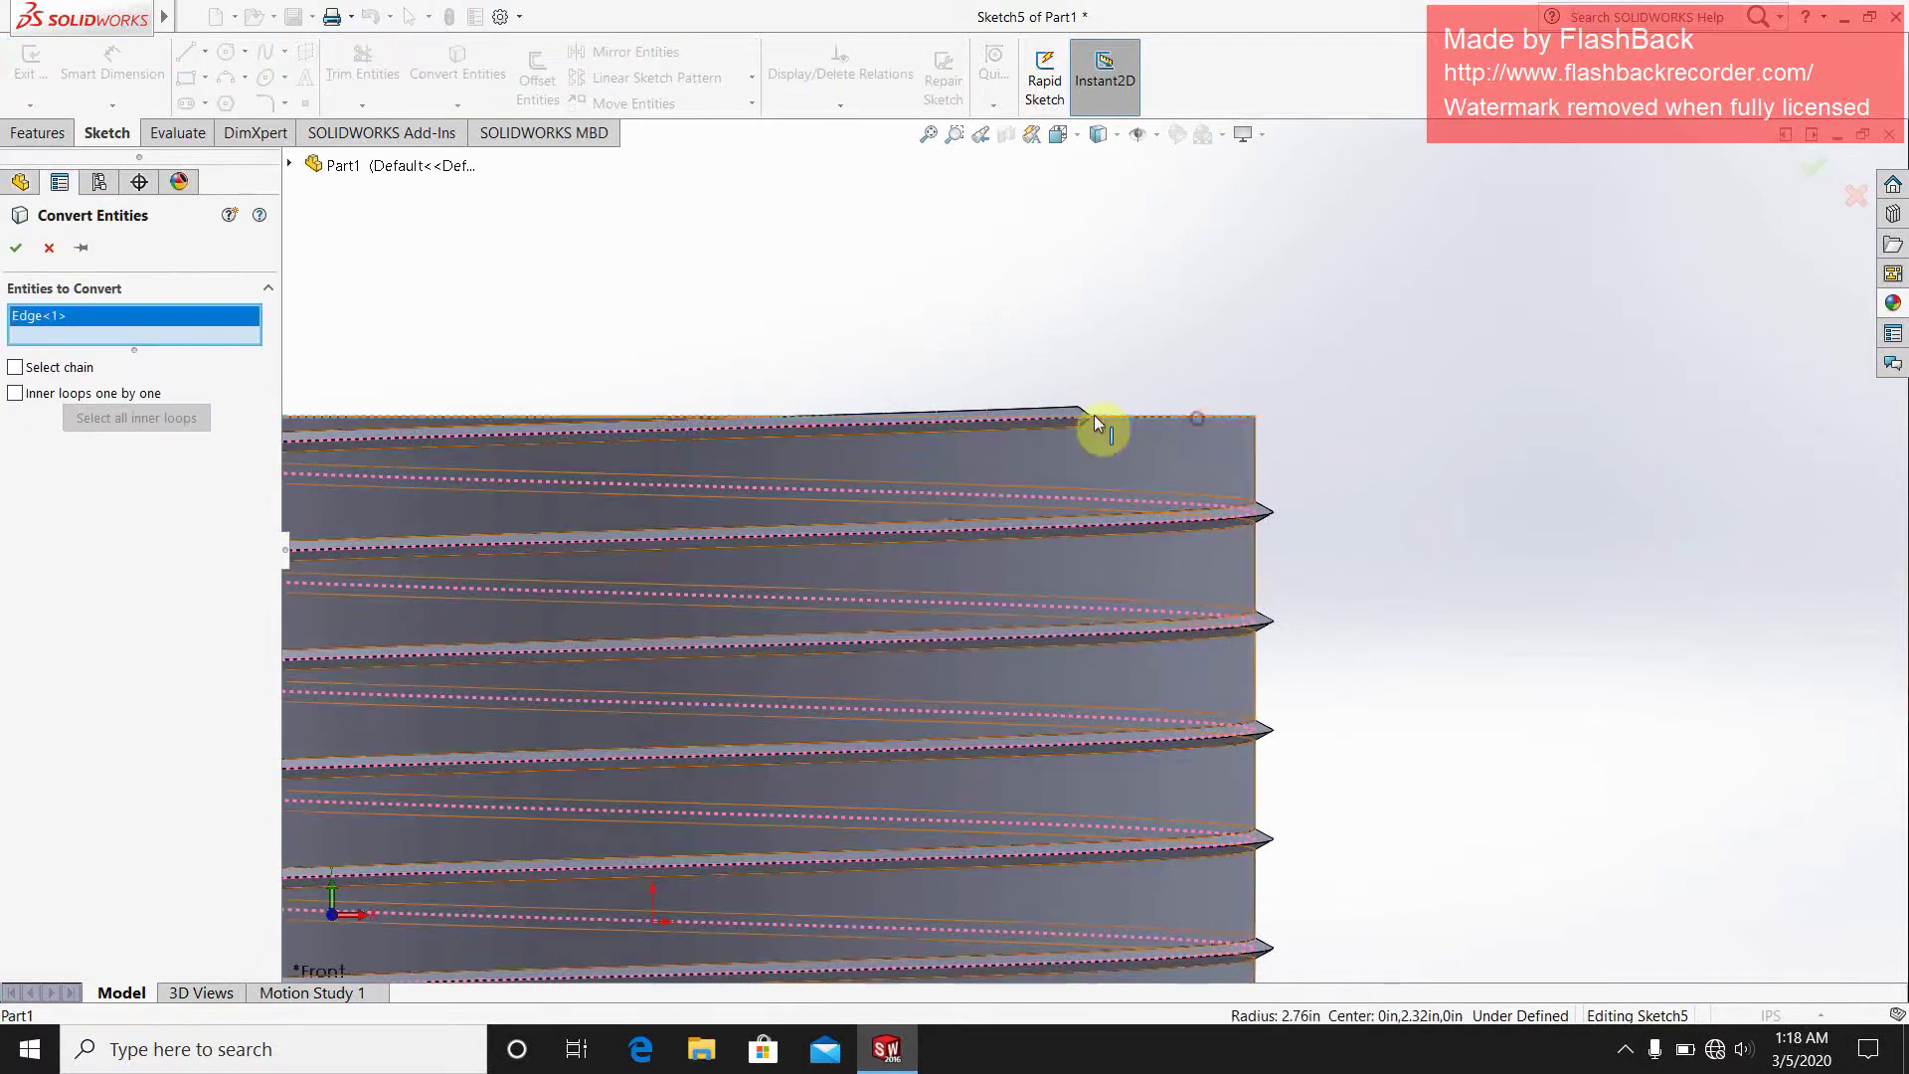
{"action": "left_click", "coordinate": [17, 249]}
- Close the outline above the converted edge with two vertical lines about 0.78 in high and a horizontal line about 5.53 in long, finishing the sketch
{"action": "scroll", "coordinate": [1243, 413], "scroll_direction": "up", "scroll_amount": 3}
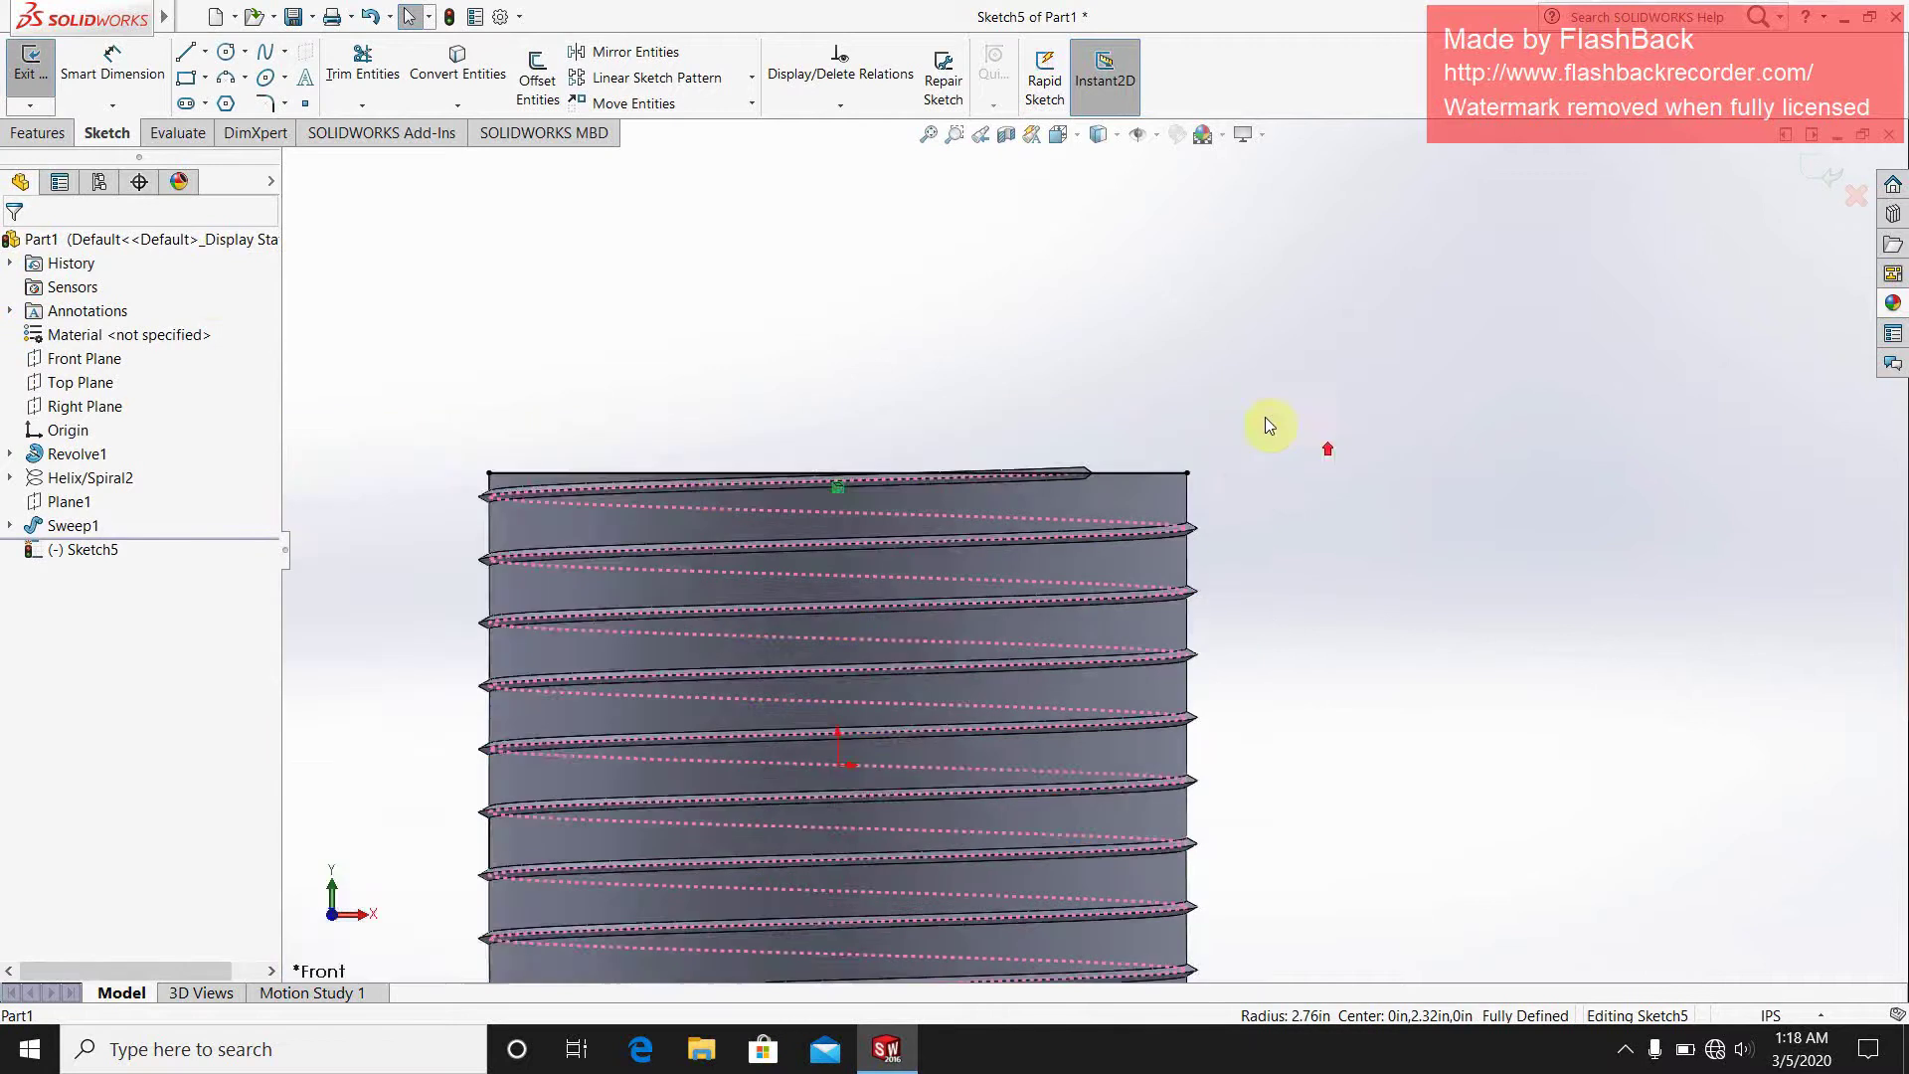
{"action": "scroll", "coordinate": [1108, 567], "scroll_direction": "down", "scroll_amount": 3}
{"action": "scroll", "coordinate": [908, 644], "scroll_direction": "up", "scroll_amount": 2}
{"action": "scroll", "coordinate": [903, 611], "scroll_direction": "down", "scroll_amount": 2}
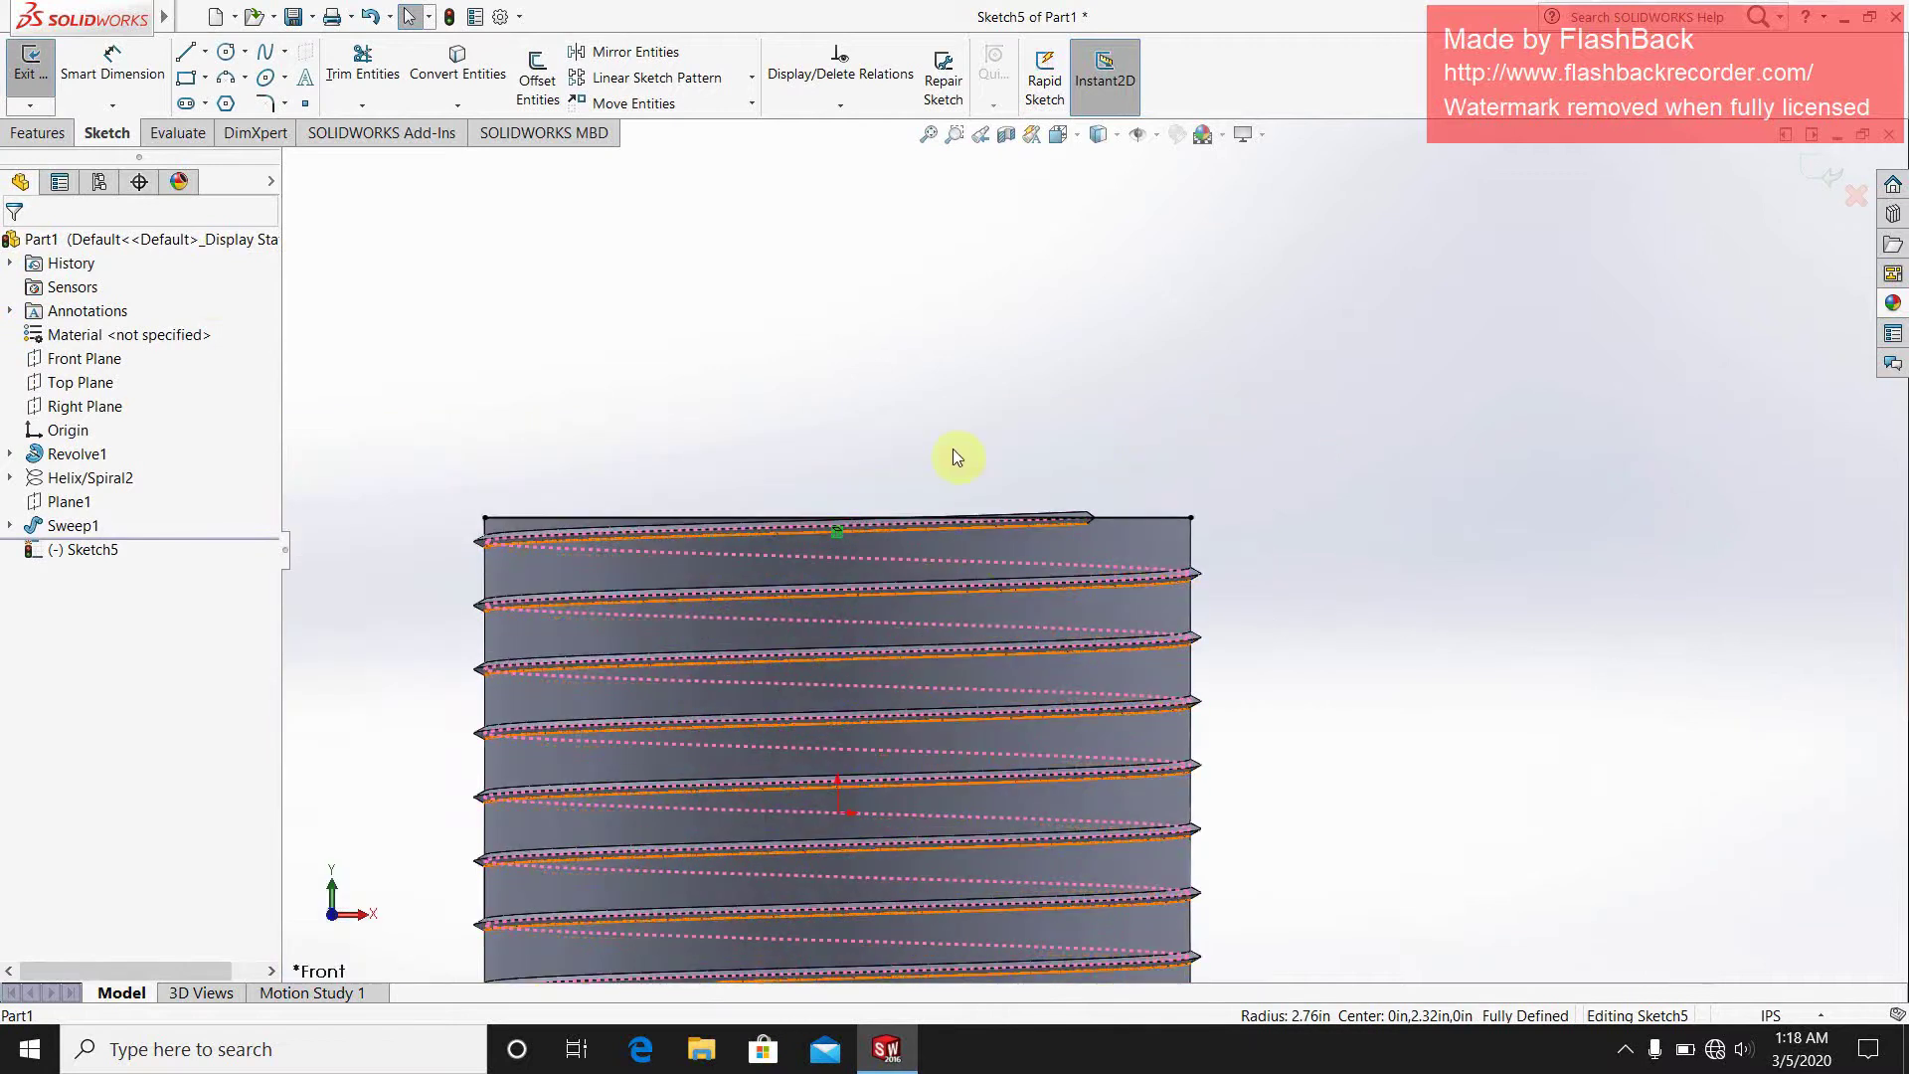
{"action": "left_click", "coordinate": [185, 52]}
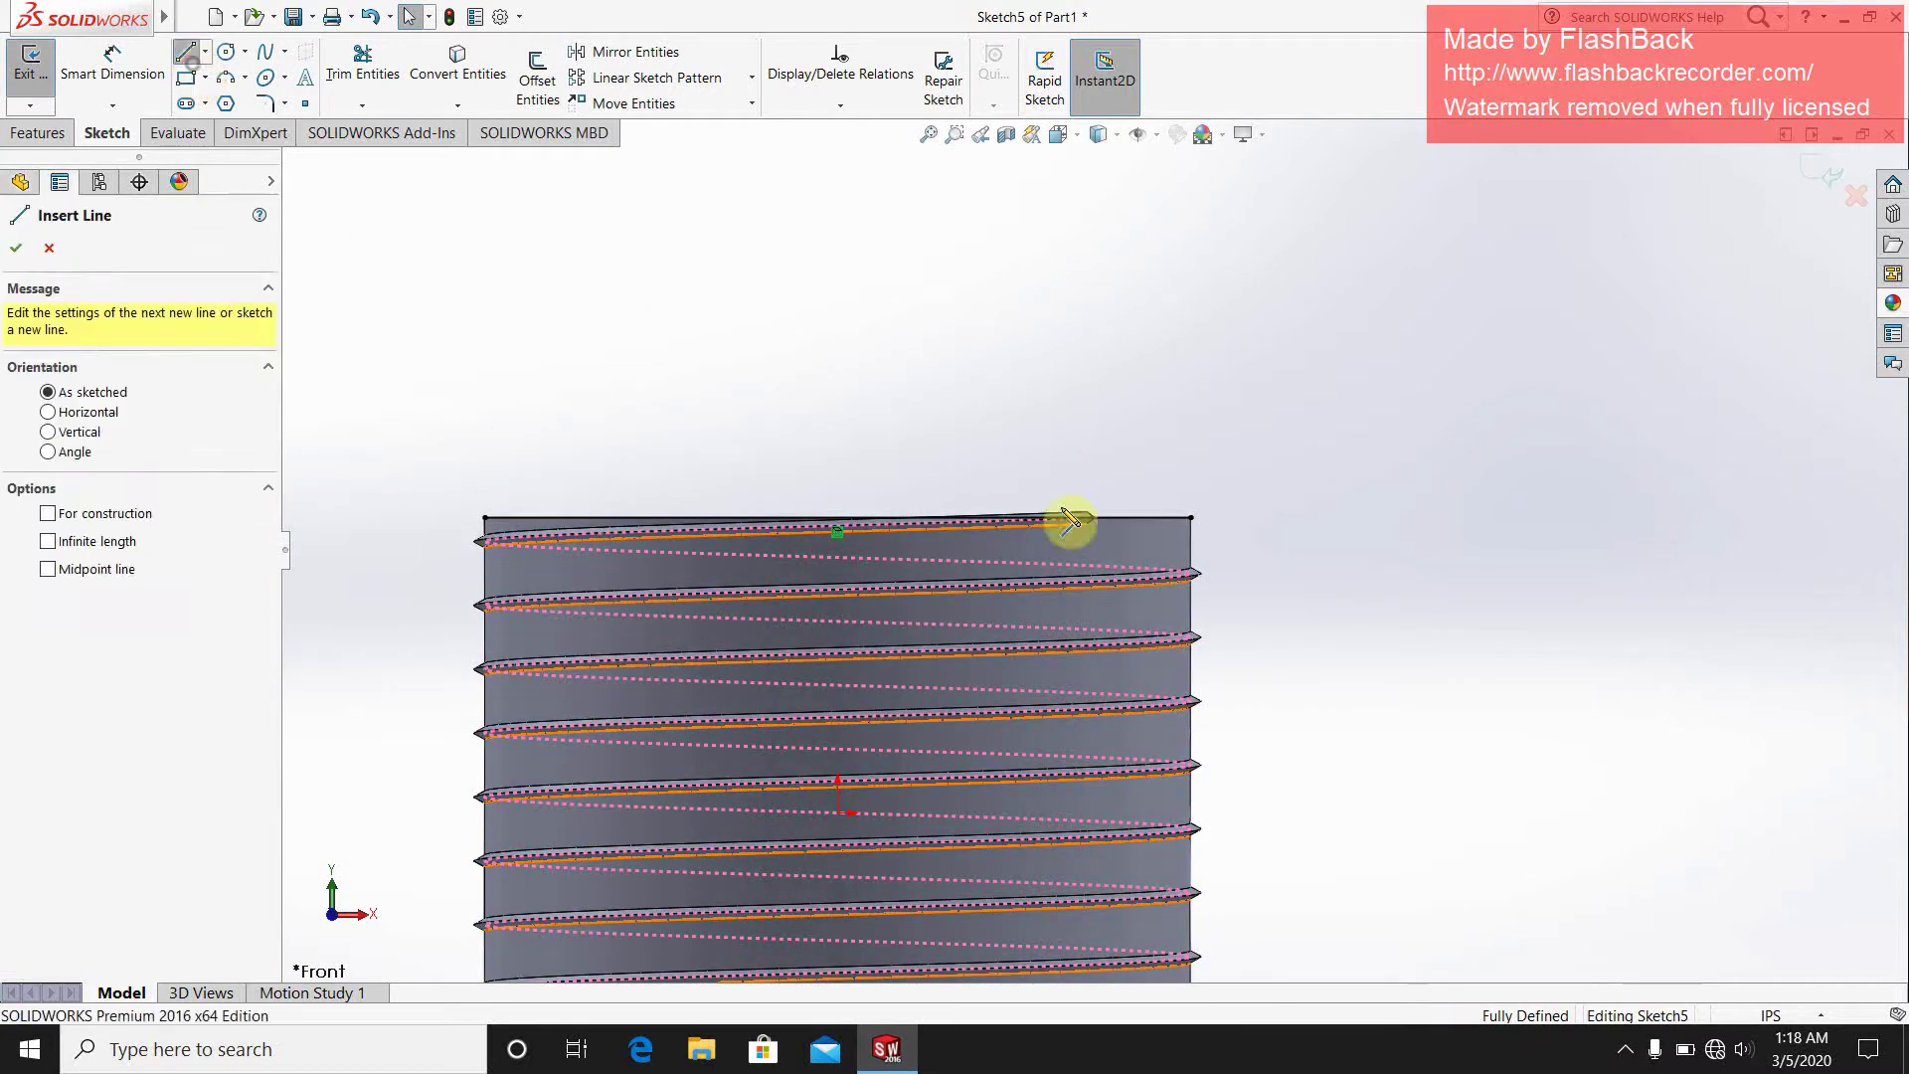
{"action": "left_click", "coordinate": [1191, 517]}
{"action": "left_click", "coordinate": [1192, 417]}
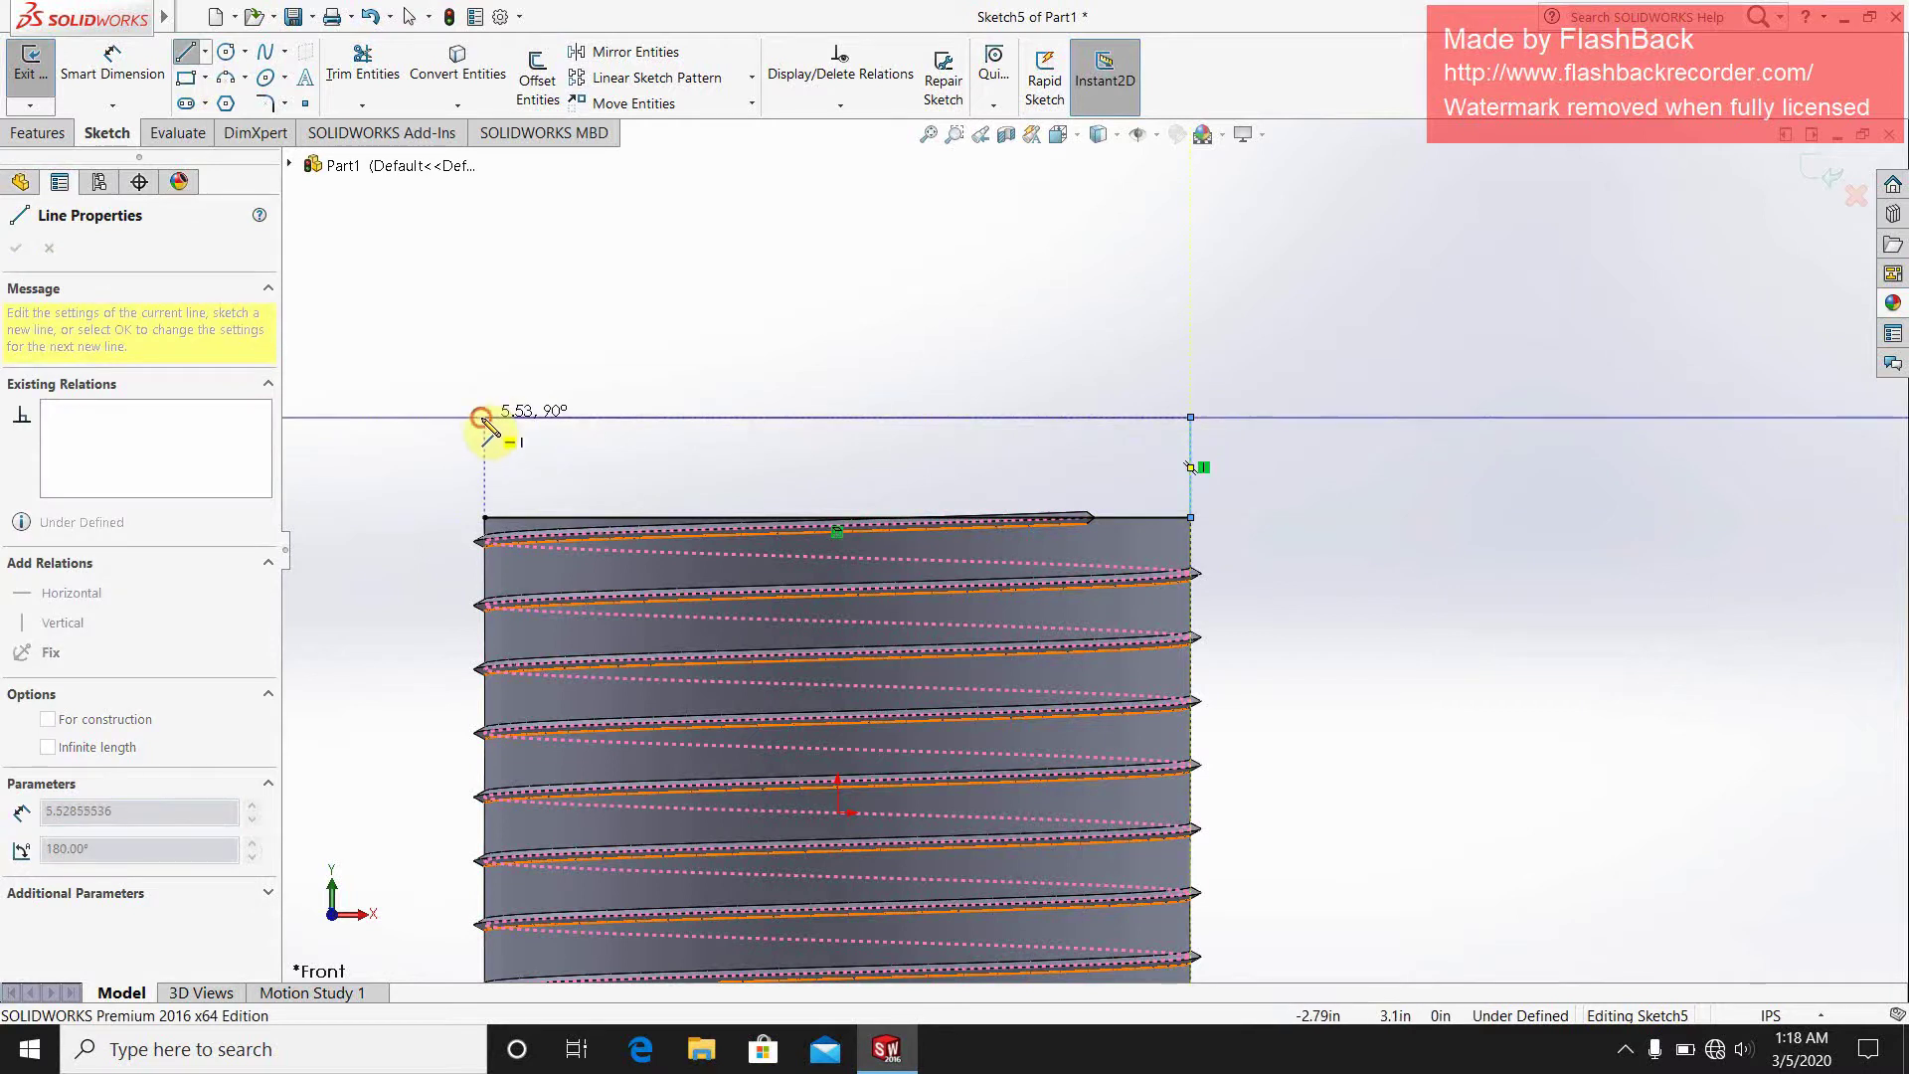
{"action": "left_click", "coordinate": [484, 417]}
{"action": "left_click", "coordinate": [484, 517]}
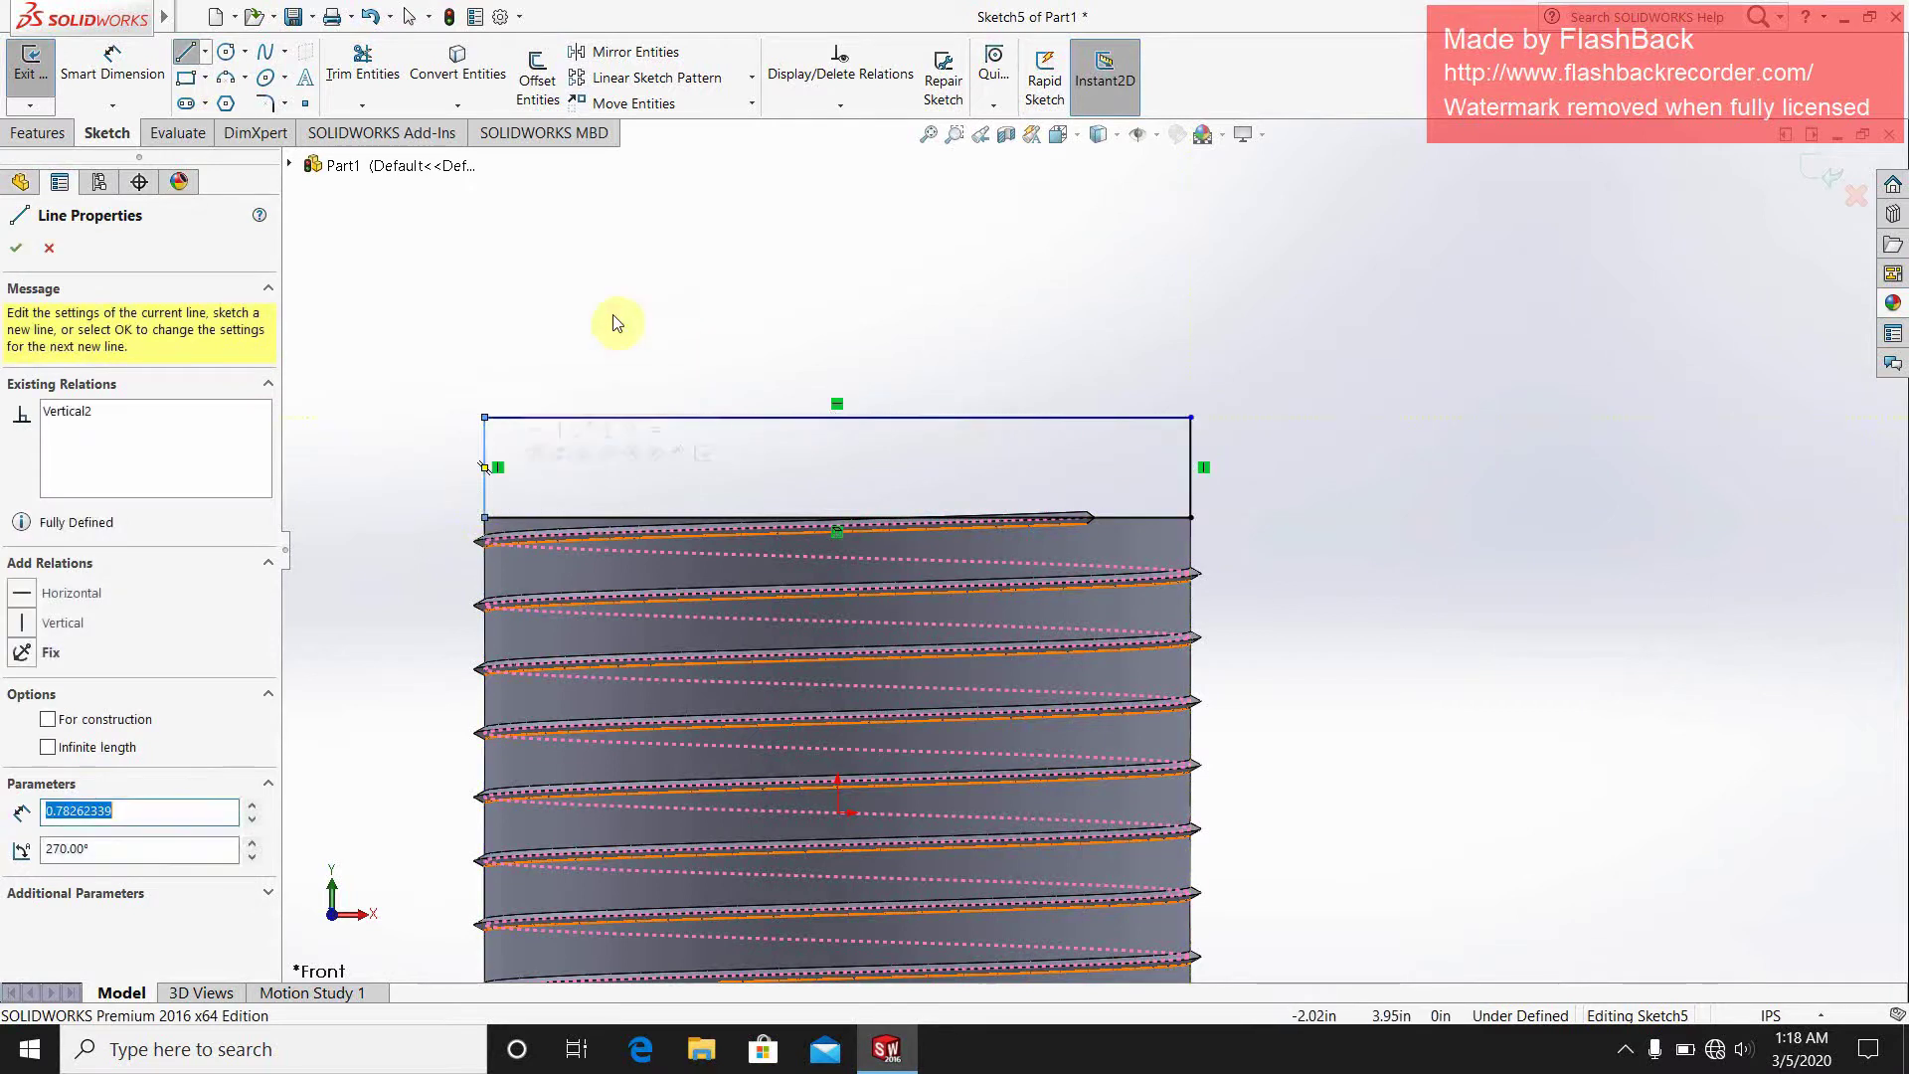
{"action": "left_click", "coordinate": [22, 248]}
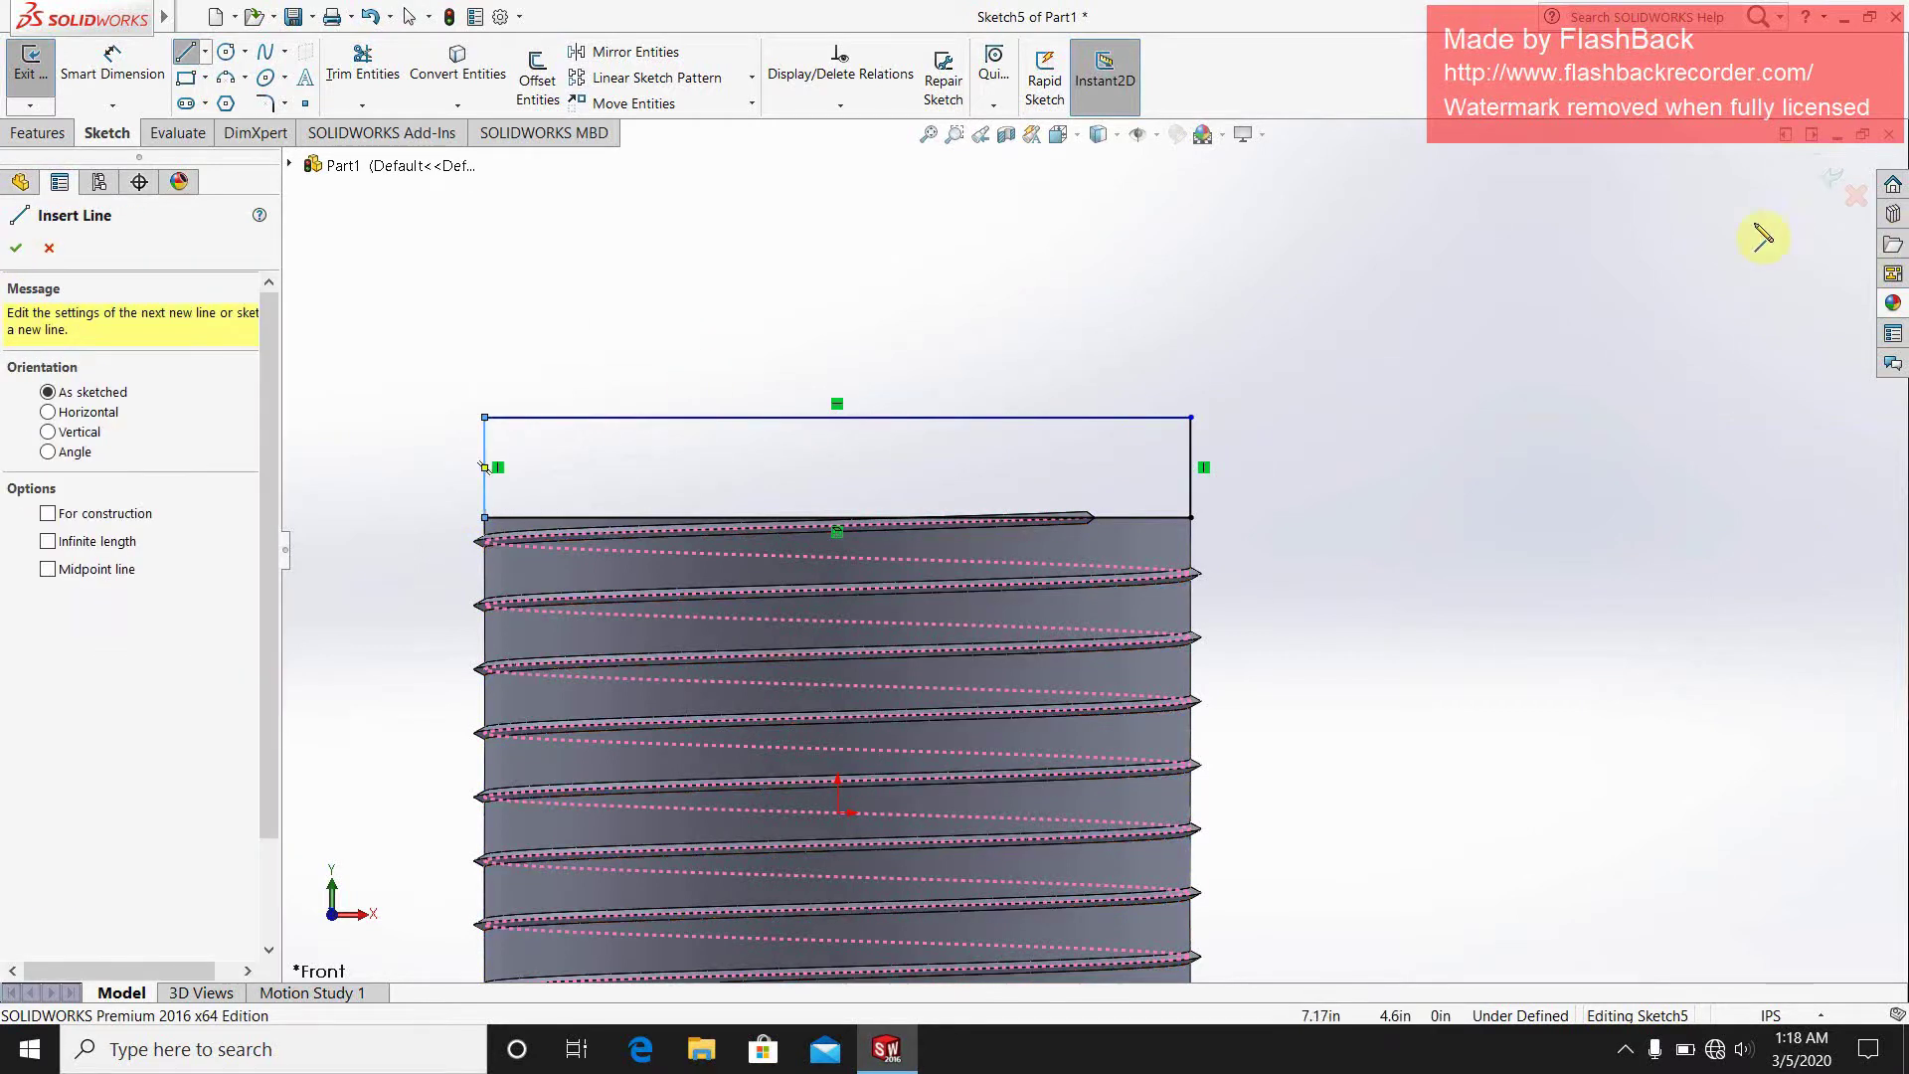
{"action": "left_click", "coordinate": [1832, 192]}
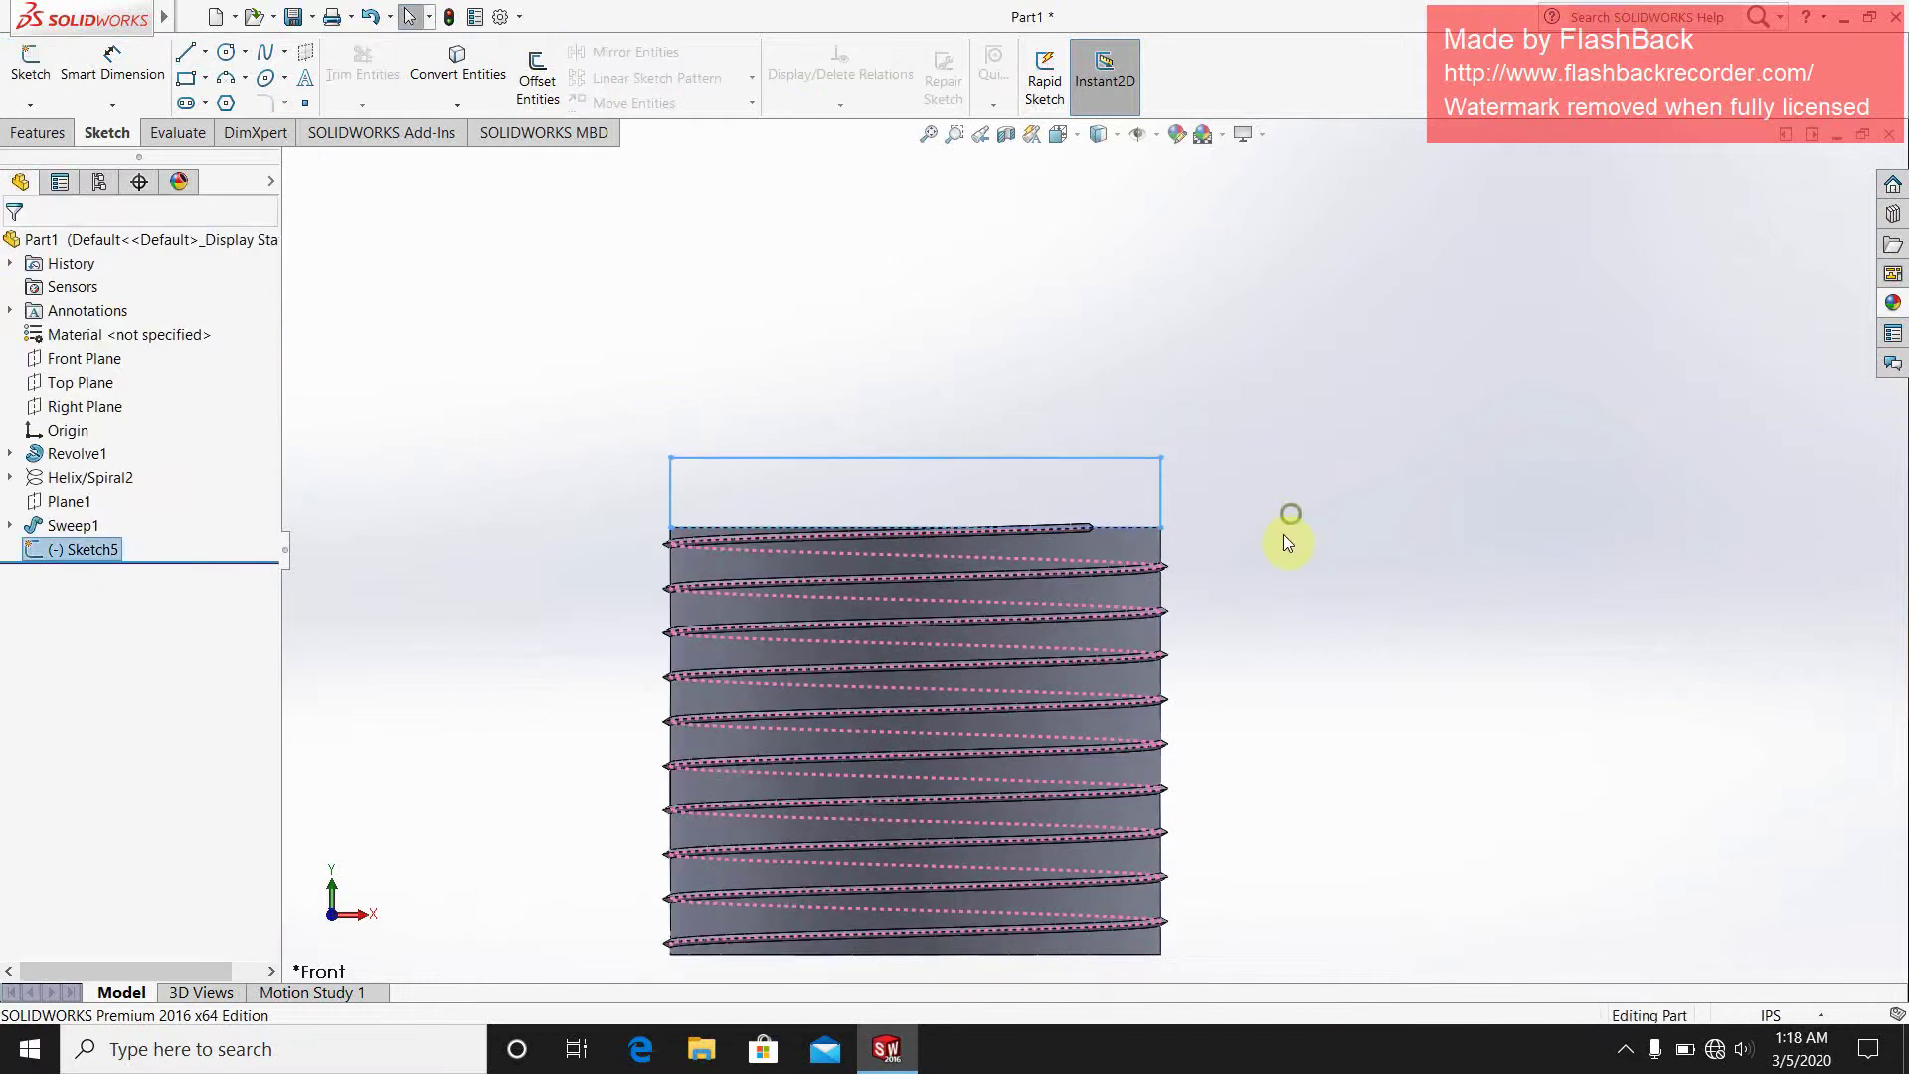
- Cut-extrude the closed outline above the cylinder's upper face from the mid plane with a total depth of 7.00 in
{"action": "mouse_move", "coordinate": [1287, 520]}
{"action": "middle_mouse_down"}
{"action": "mouse_move", "coordinate": [1203, 709]}
{"action": "mouse_move", "coordinate": [1194, 682]}
{"action": "middle_mouse_up"}
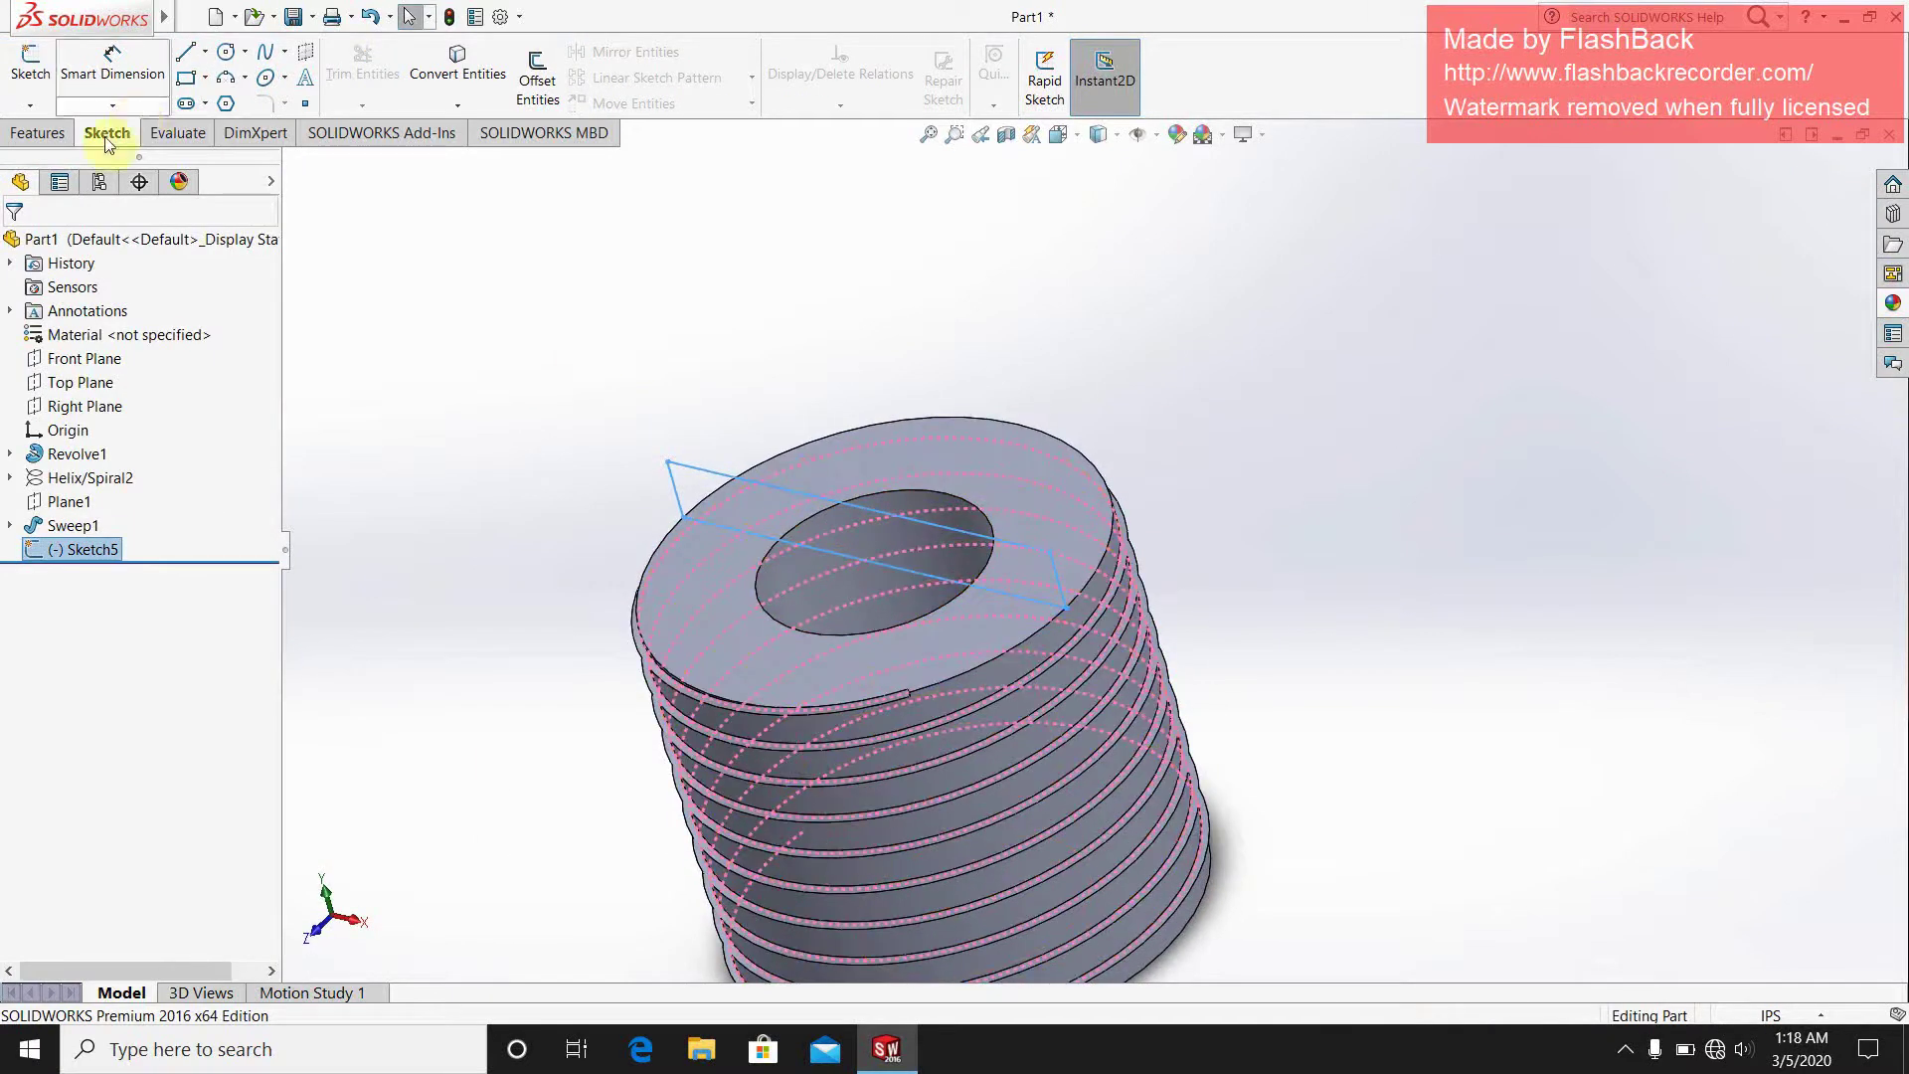
{"action": "left_click", "coordinate": [36, 134]}
{"action": "left_click", "coordinate": [343, 80]}
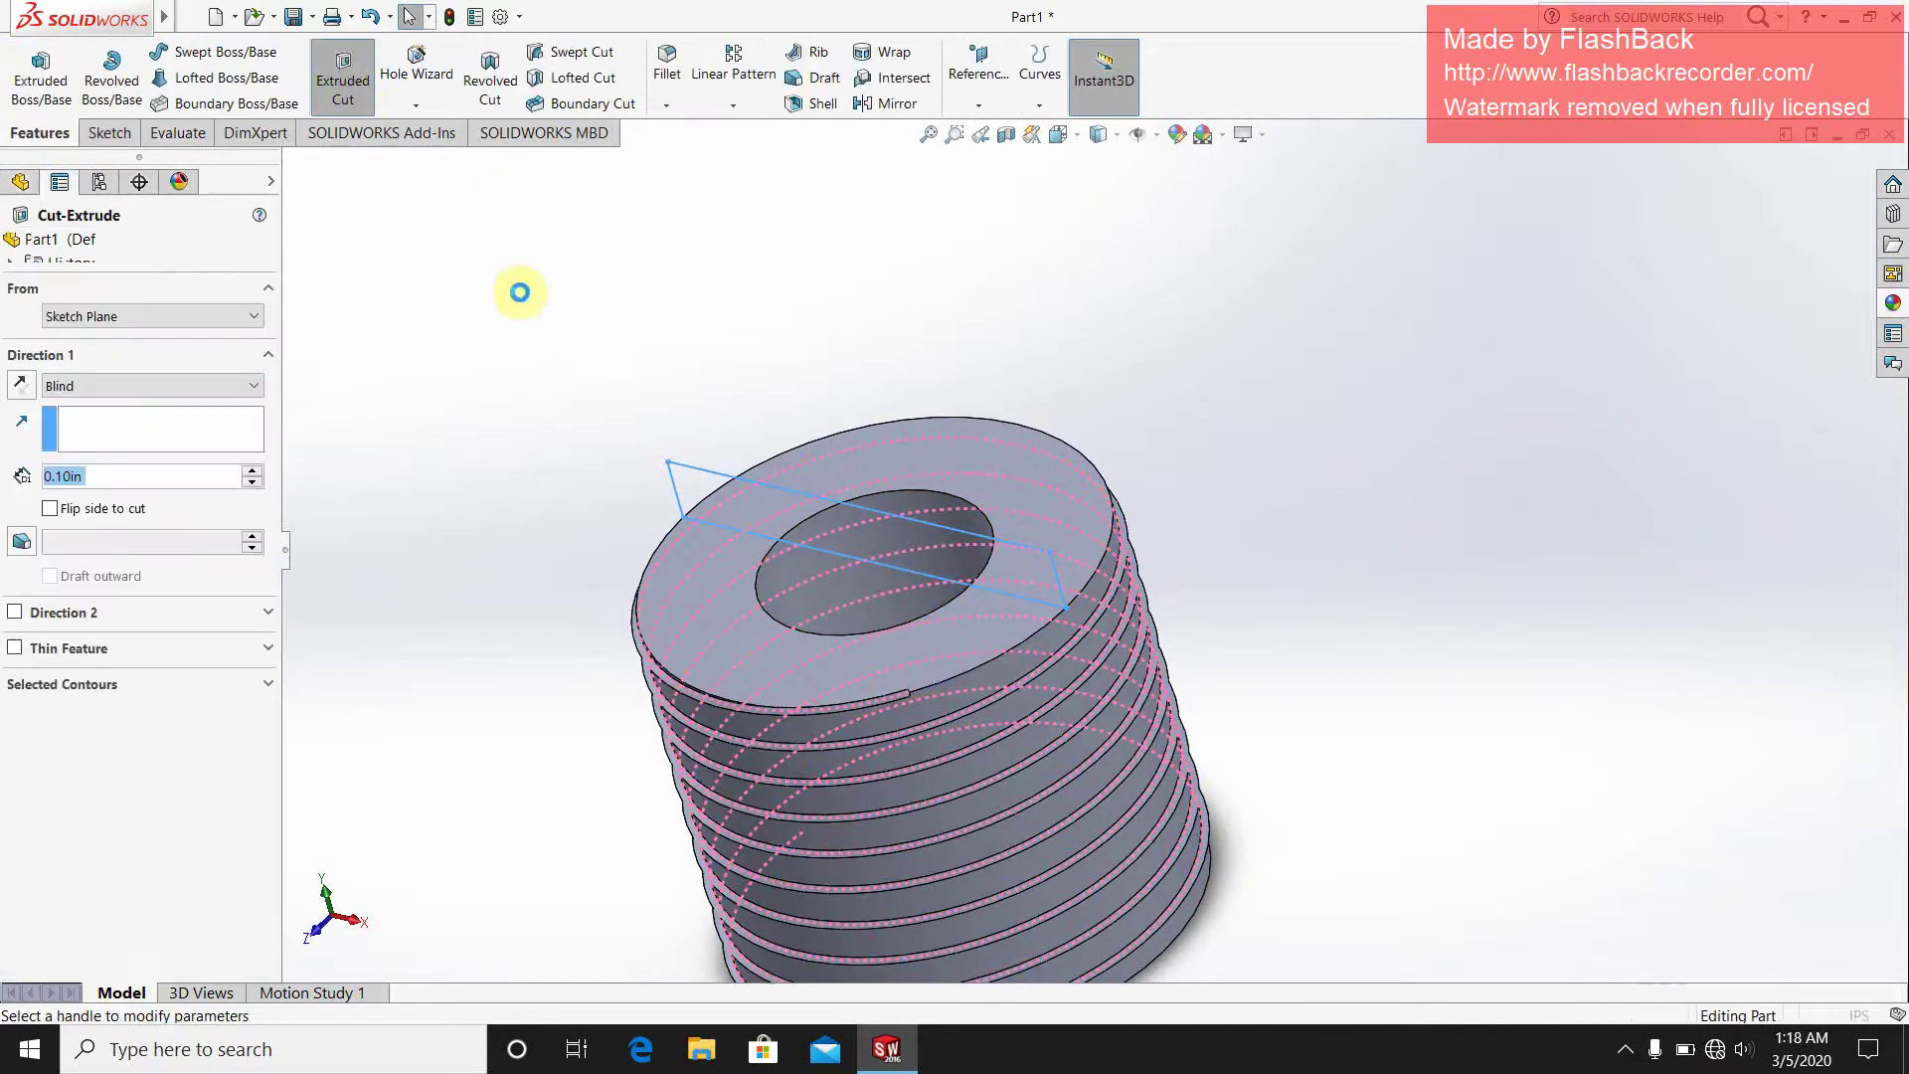
{"action": "left_click", "coordinate": [252, 389]}
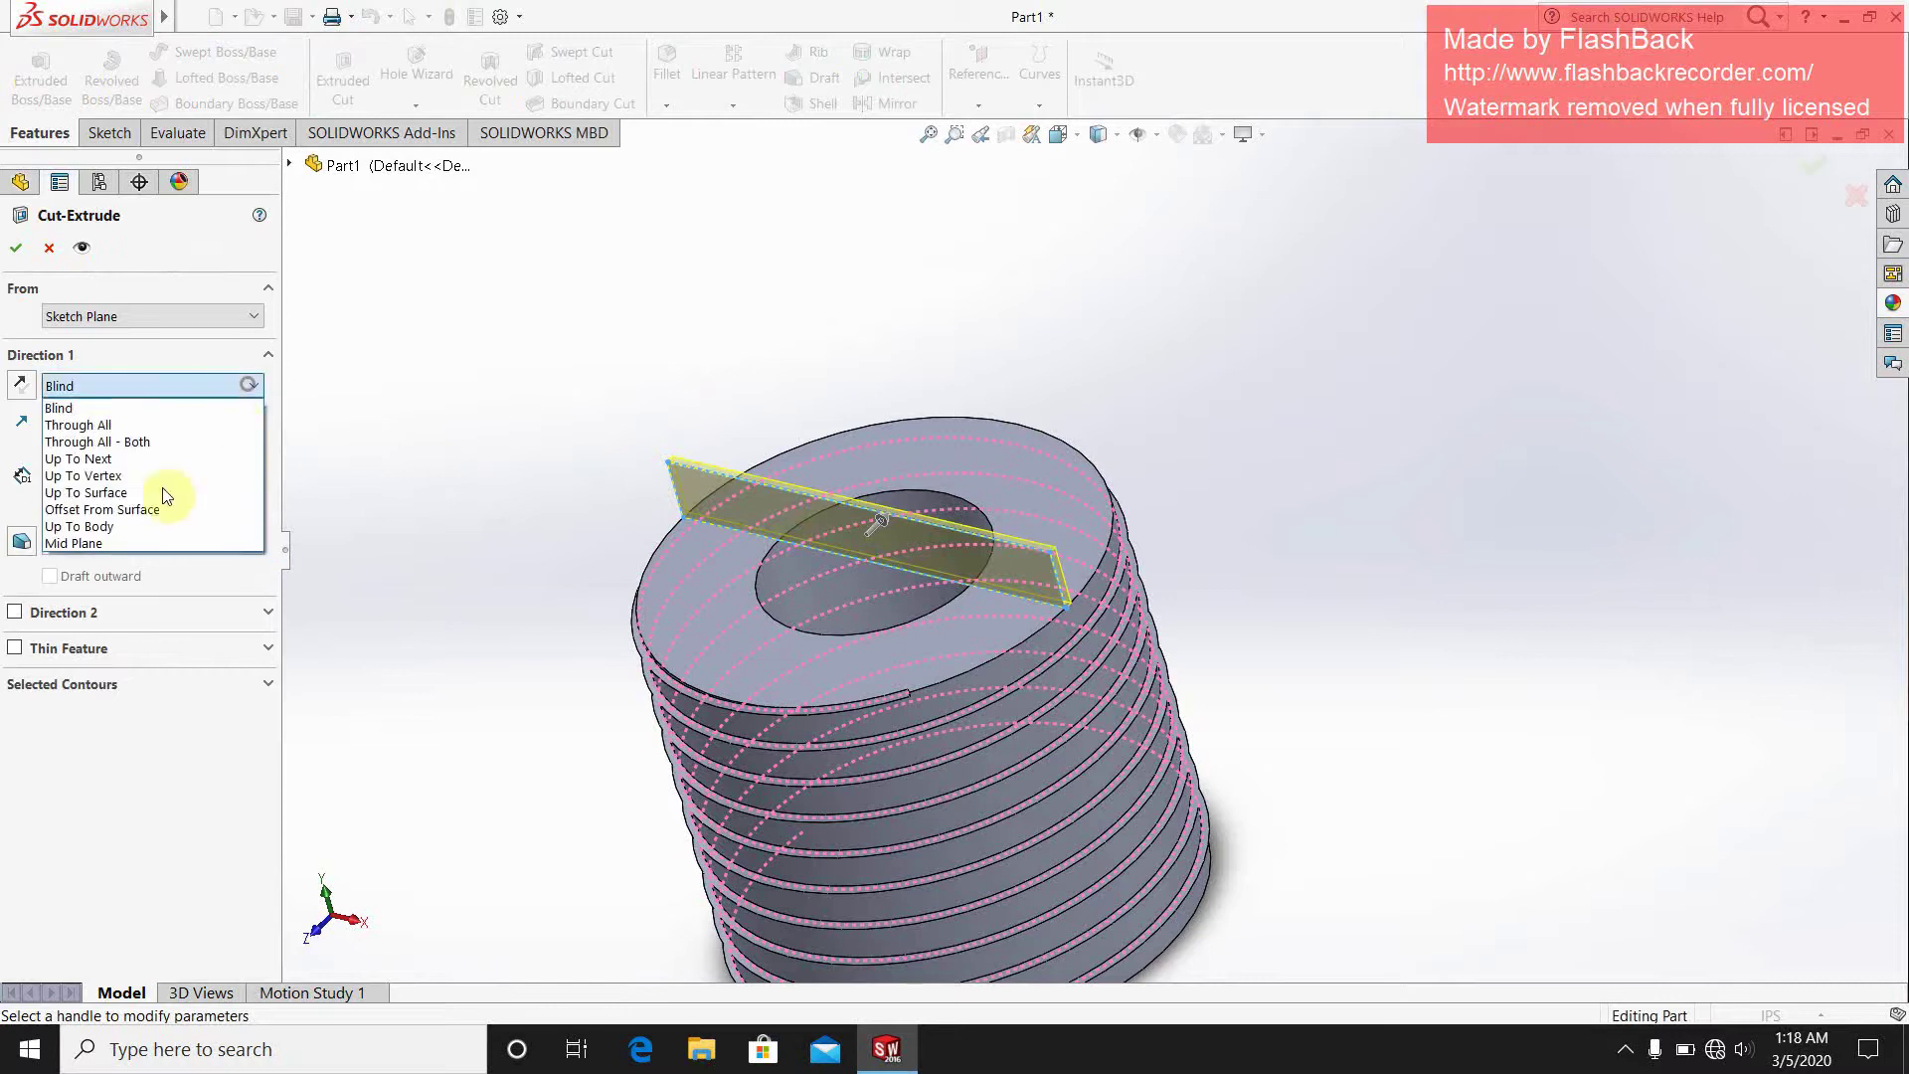
{"action": "left_click", "coordinate": [139, 543]}
{"action": "left_click", "coordinate": [250, 469]}
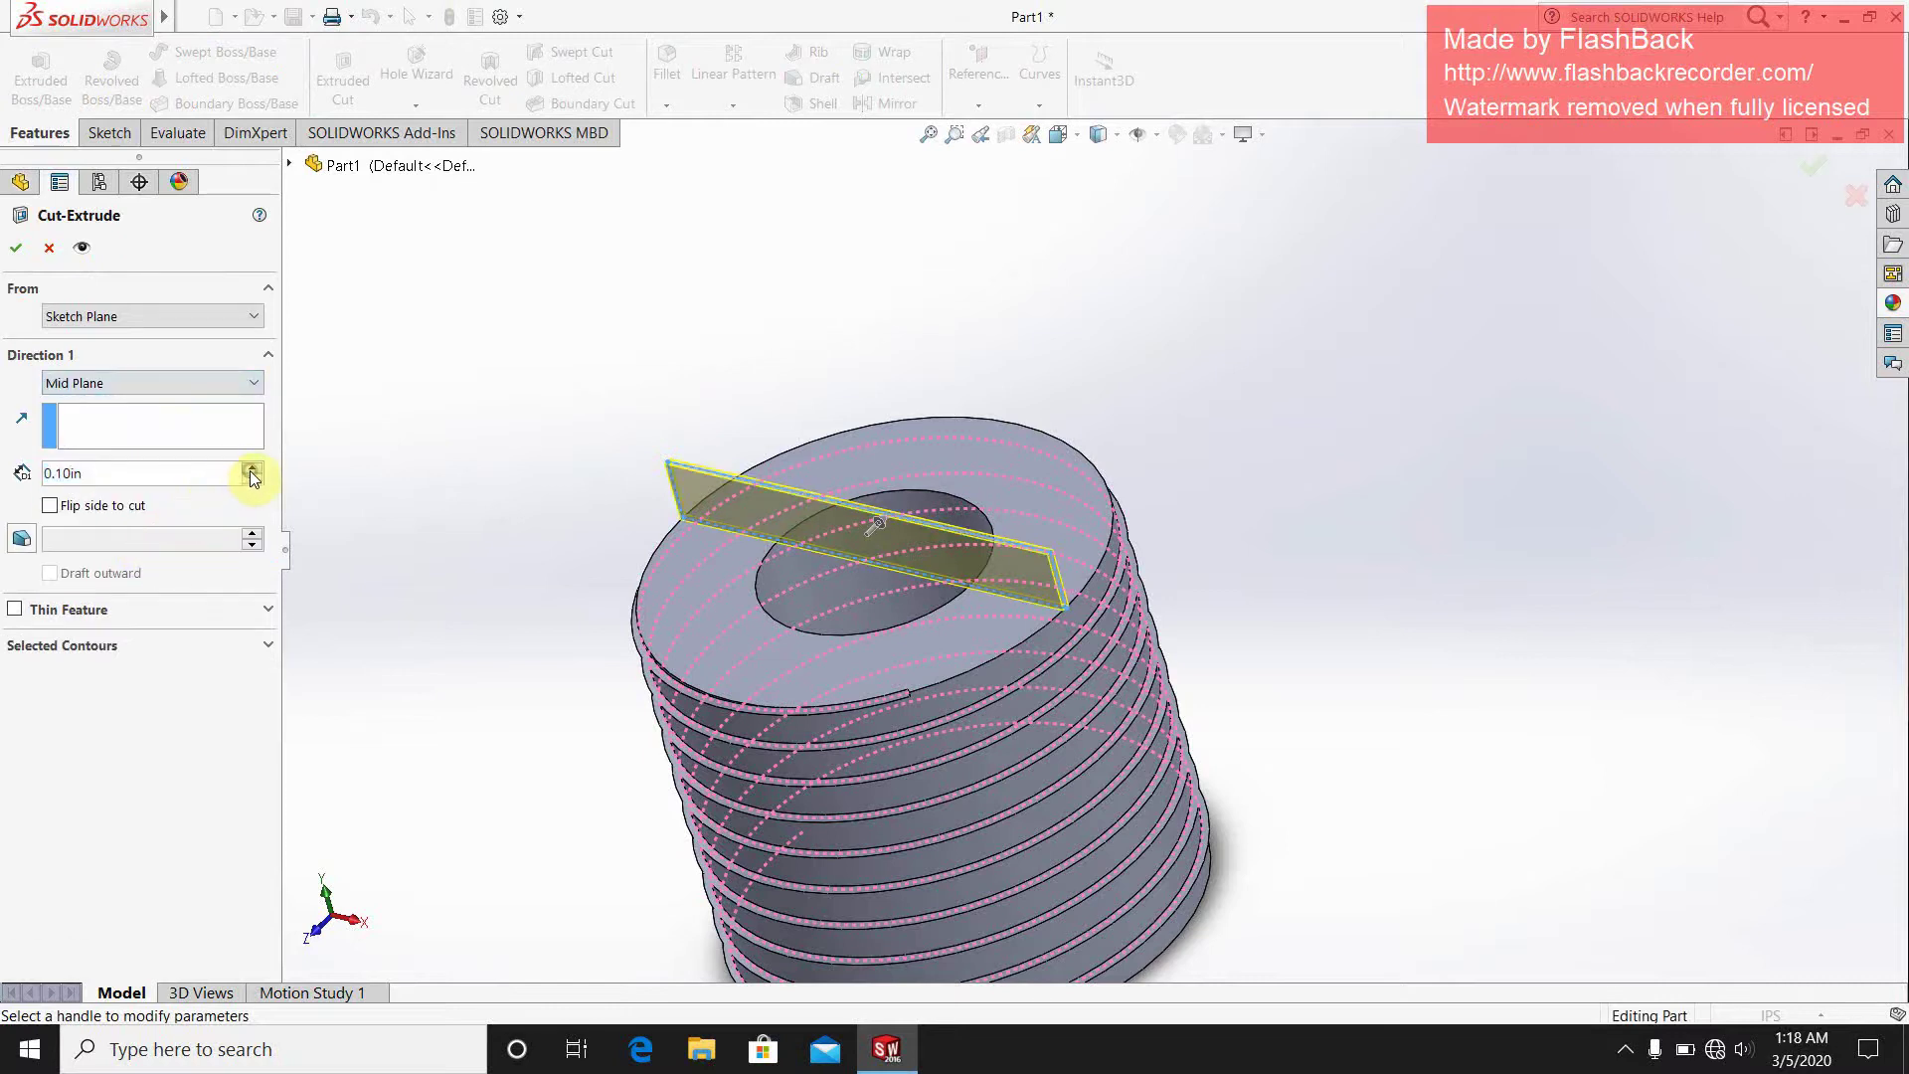
{"action": "left_click_drag", "start_coordinate": [251, 470], "coordinate": [251, 469]}
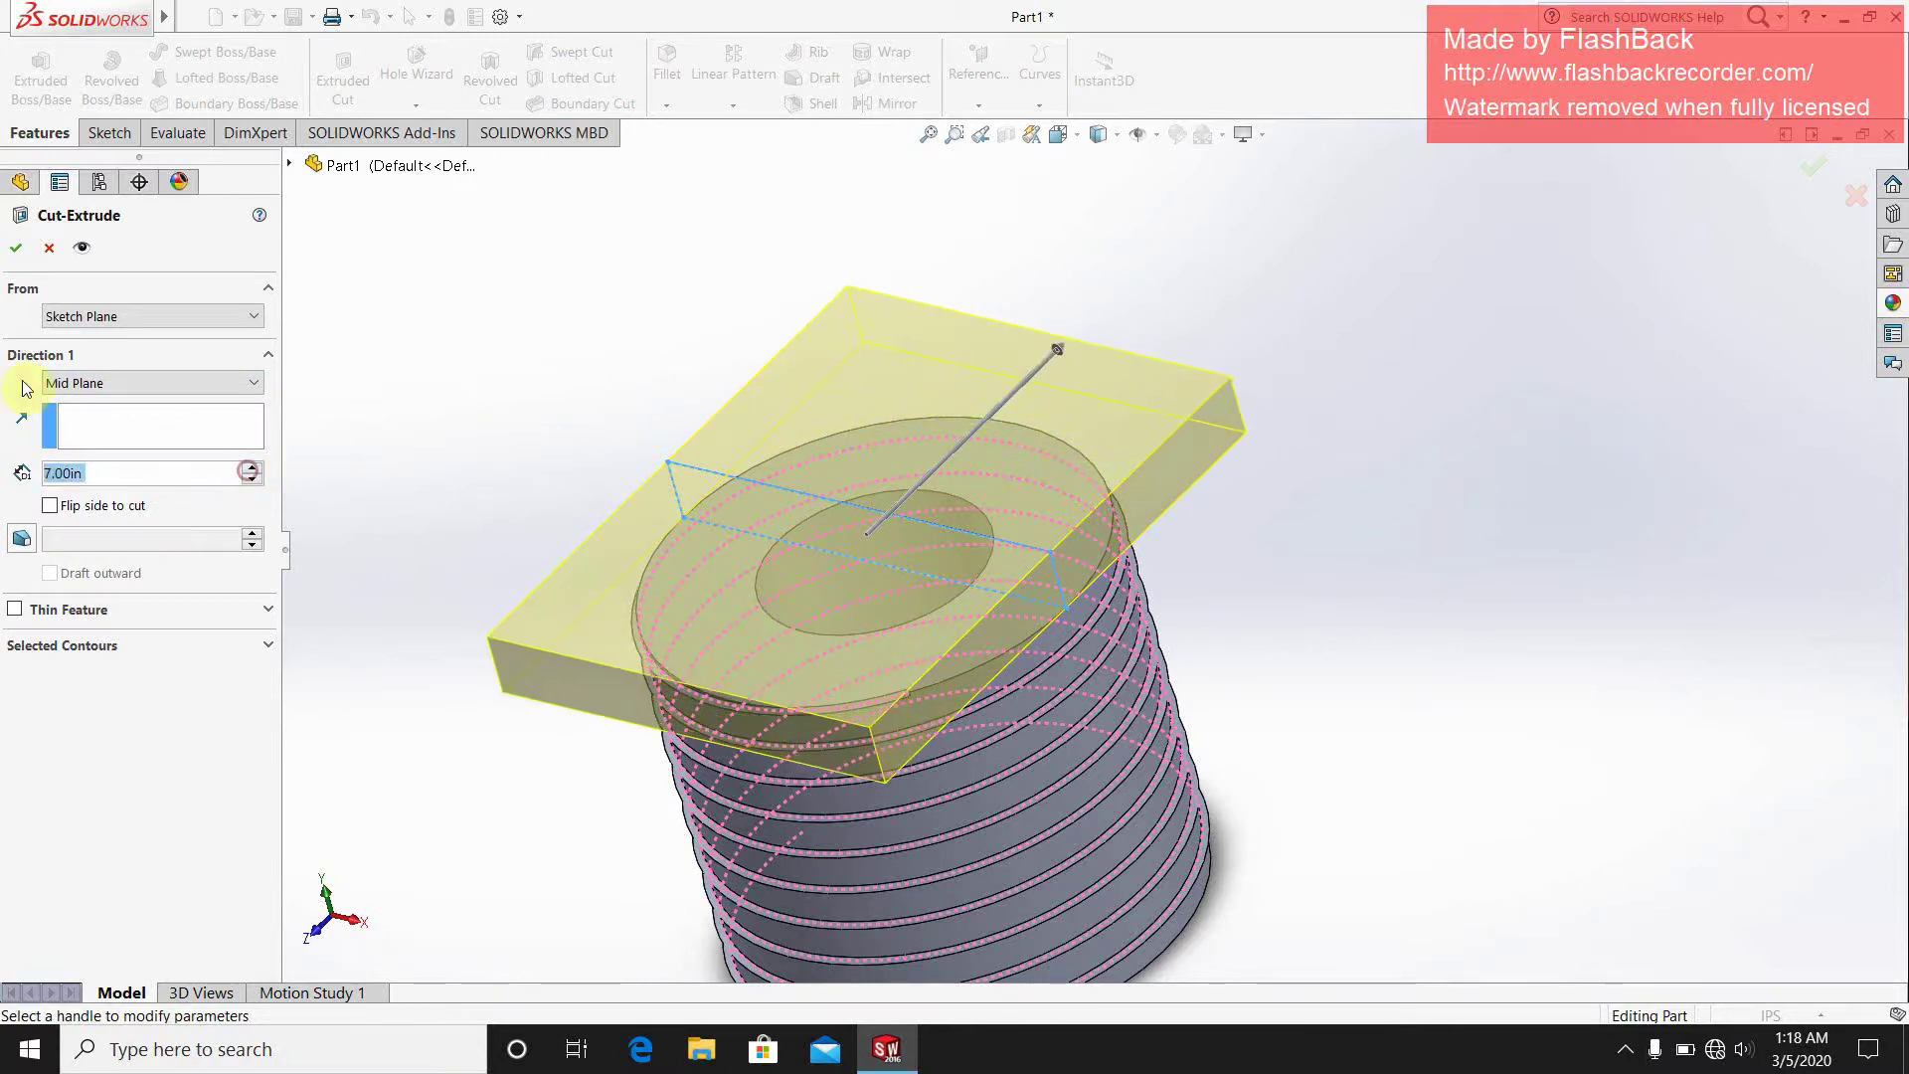
{"action": "left_click", "coordinate": [19, 254]}
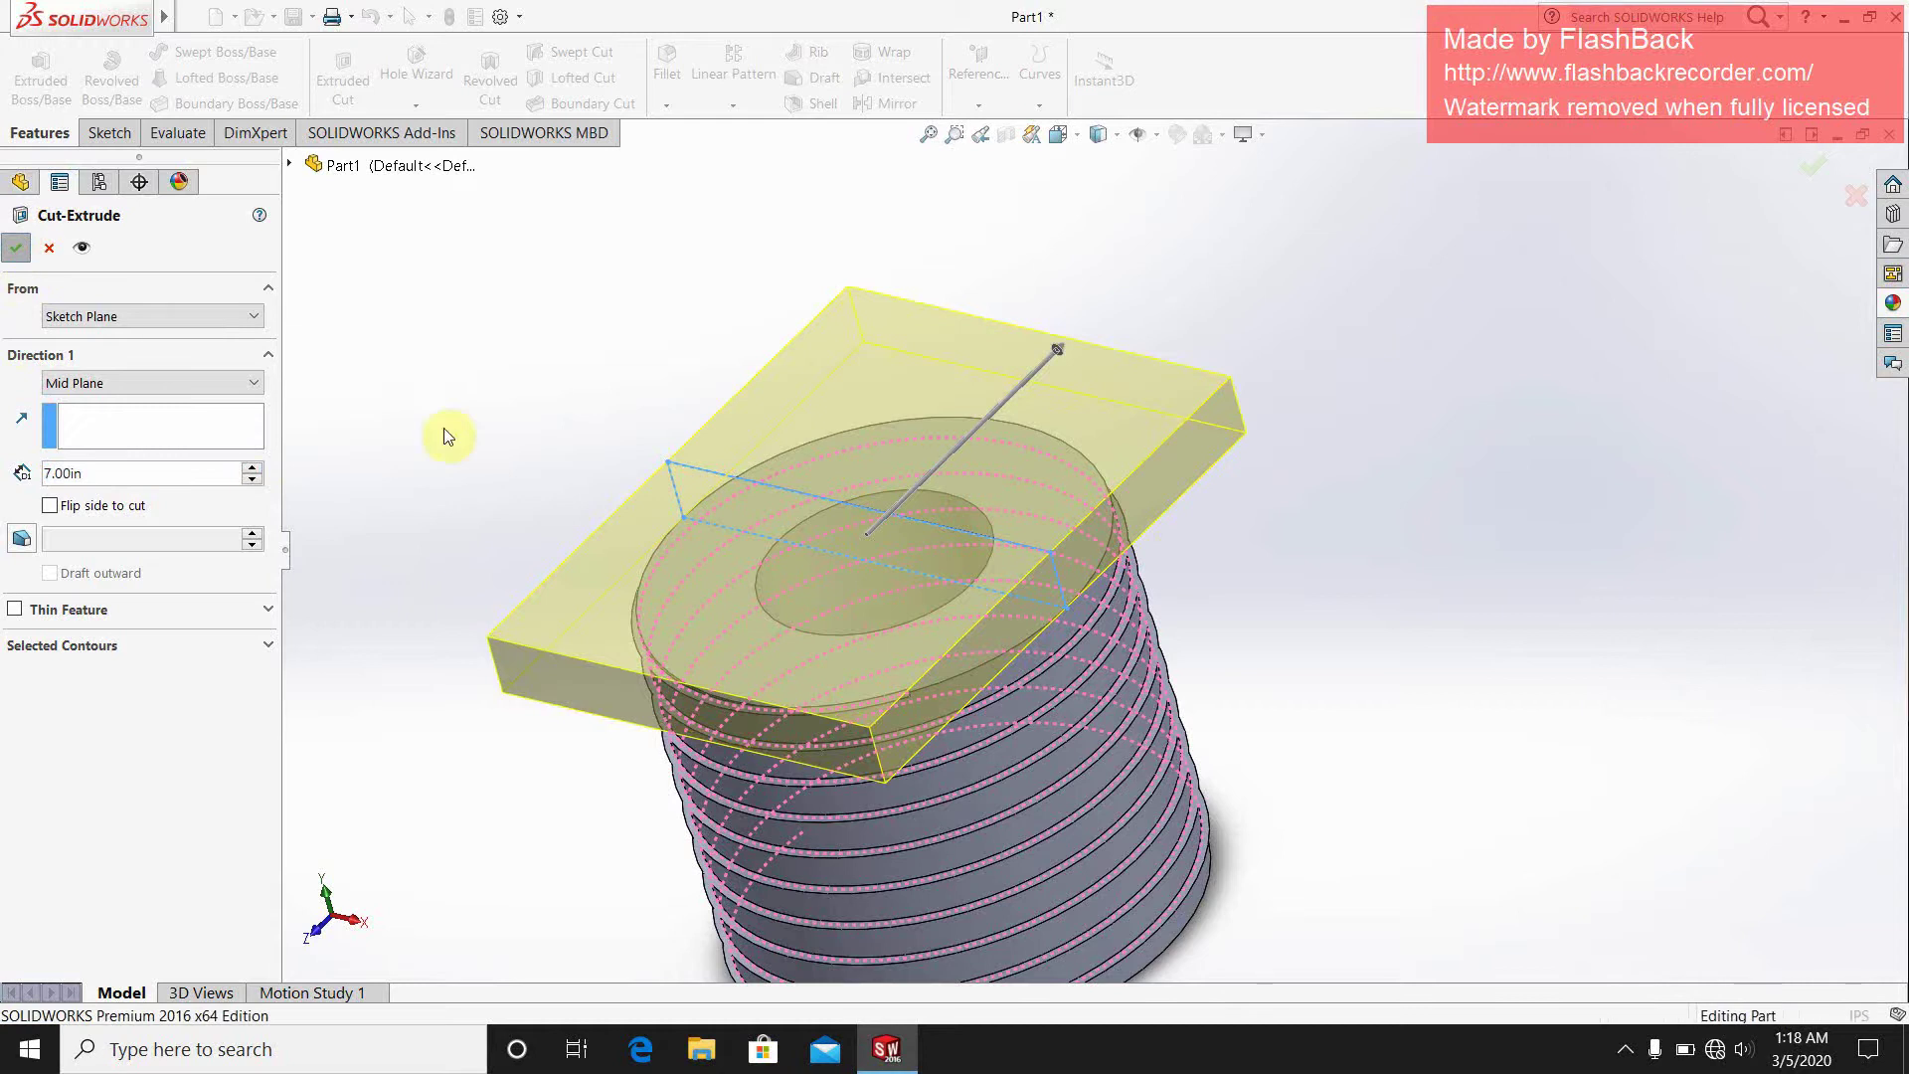
- Section the threaded cylinder with a planar section view parallel to the Front Plane, offset 0.27 in
{"action": "middle_click_drag", "start_coordinate": [848, 733], "coordinate": [661, 788]}
{"action": "scroll", "coordinate": [788, 712], "scroll_direction": "up", "scroll_amount": 5}
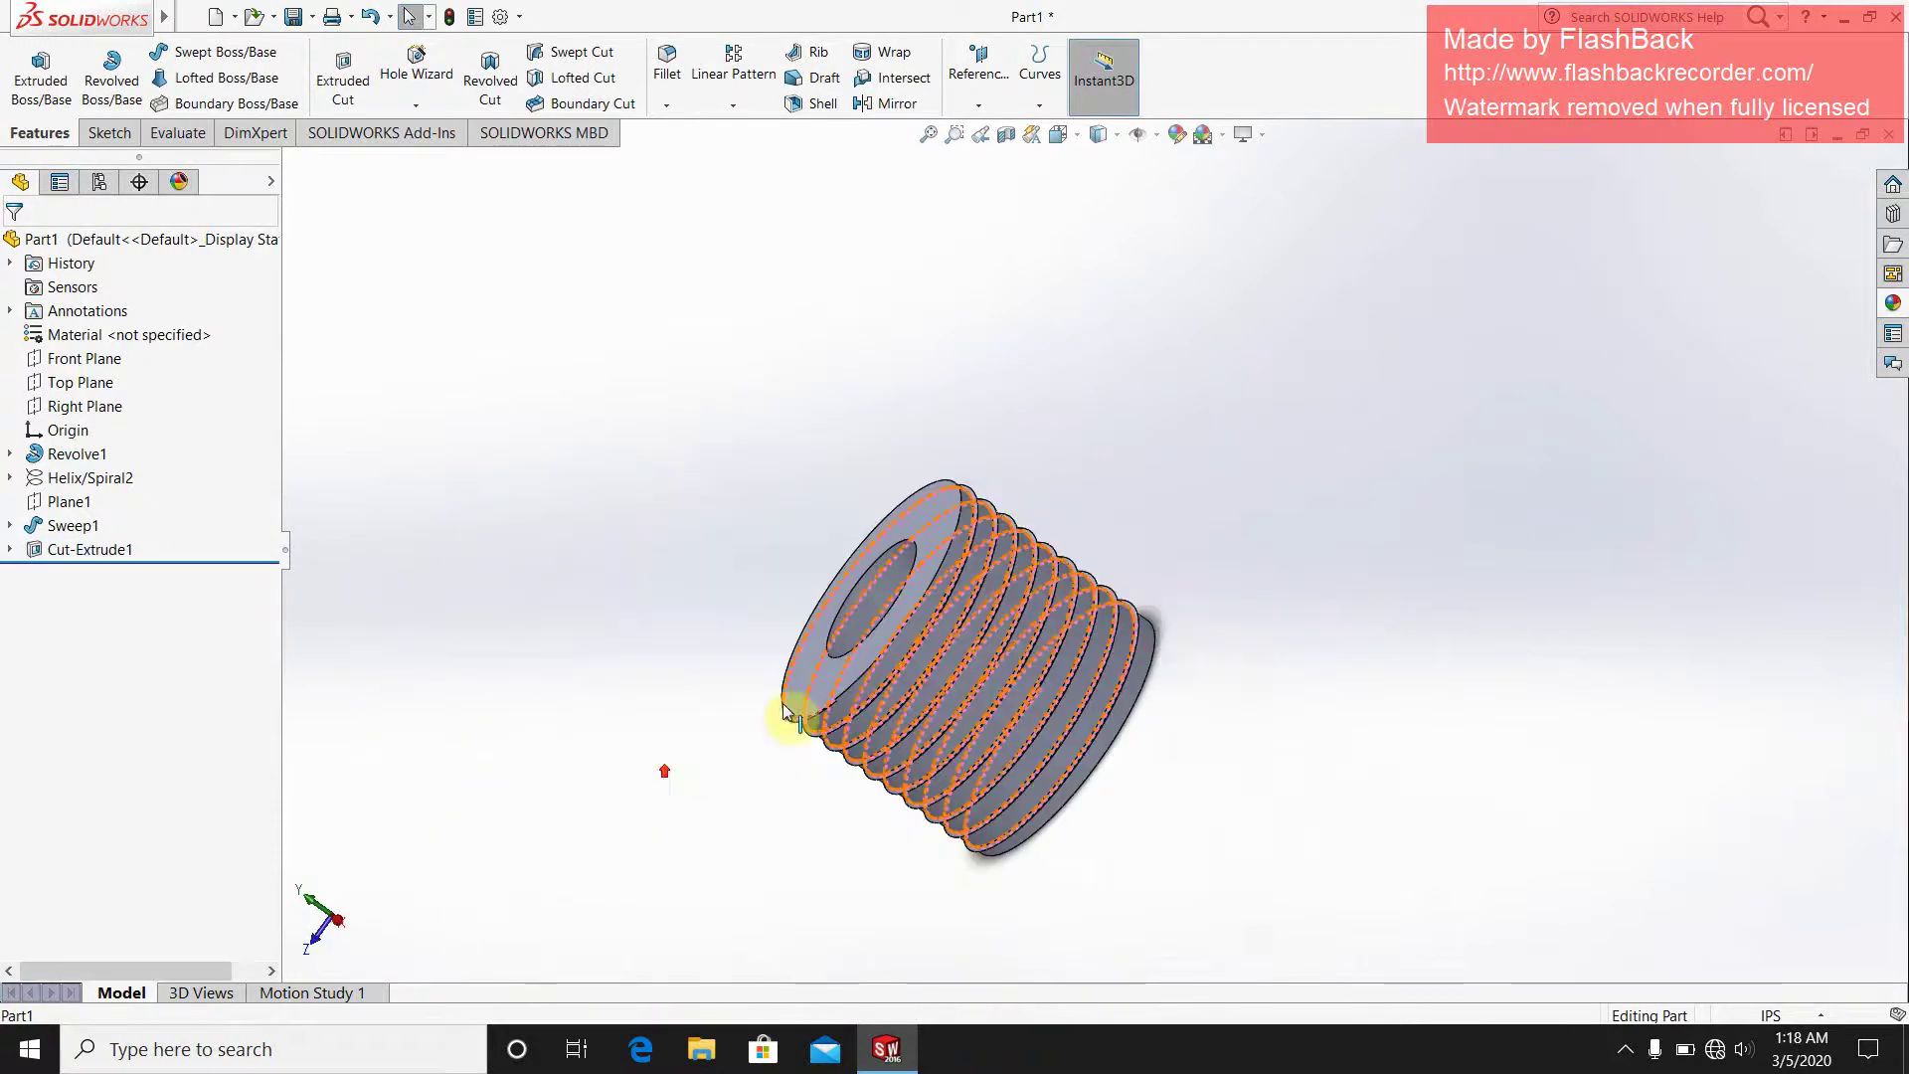
{"action": "scroll", "coordinate": [865, 670], "scroll_direction": "down", "scroll_amount": 6}
{"action": "middle_click_drag", "start_coordinate": [866, 669], "coordinate": [835, 492]}
{"action": "scroll", "coordinate": [776, 860], "scroll_direction": "down", "scroll_amount": 3}
{"action": "scroll", "coordinate": [774, 861], "scroll_direction": "up", "scroll_amount": 8}
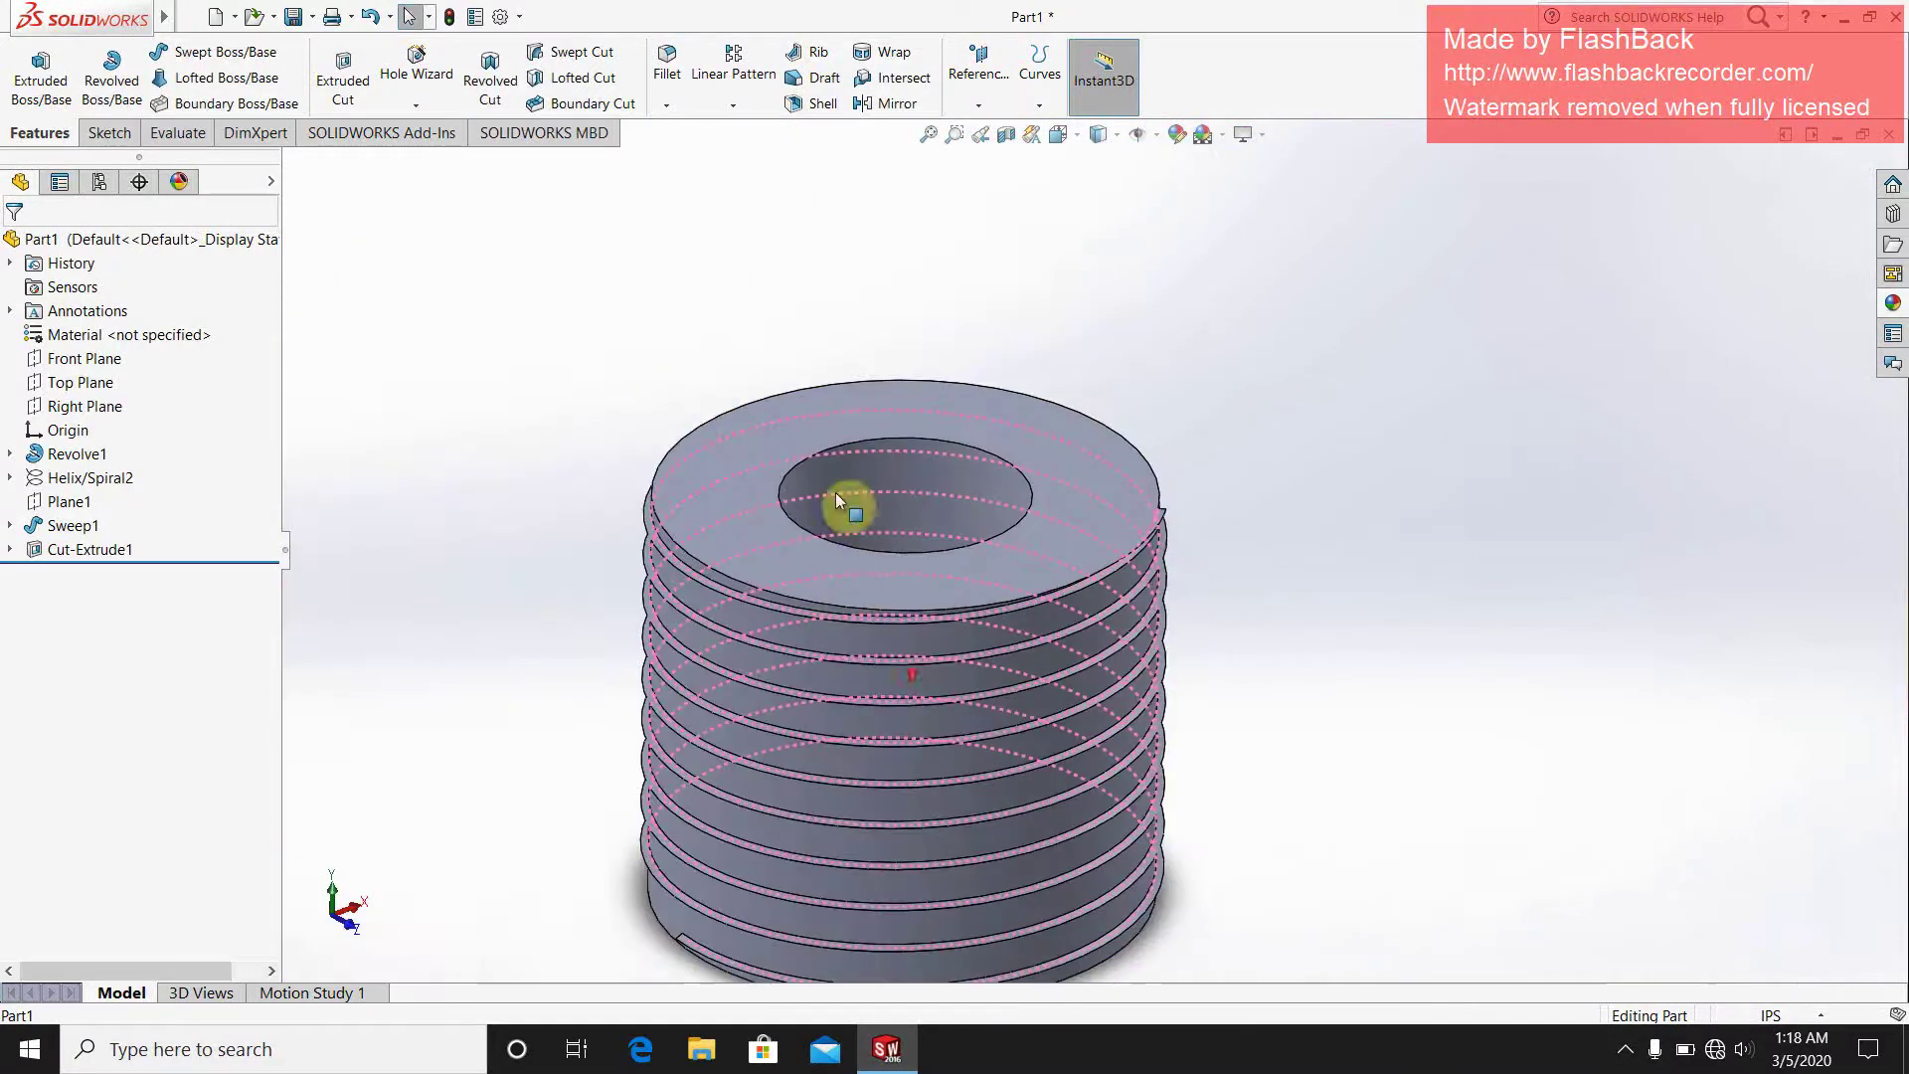
{"action": "left_click", "coordinate": [1005, 134]}
{"action": "mouse_move", "coordinate": [967, 734]}
{"action": "left_mouse_down"}
{"action": "mouse_move", "coordinate": [885, 562]}
{"action": "mouse_move", "coordinate": [840, 581]}
{"action": "mouse_move", "coordinate": [972, 698]}
{"action": "mouse_move", "coordinate": [1014, 774]}
{"action": "mouse_move", "coordinate": [1003, 738]}
{"action": "mouse_move", "coordinate": [970, 731]}
{"action": "left_mouse_up"}
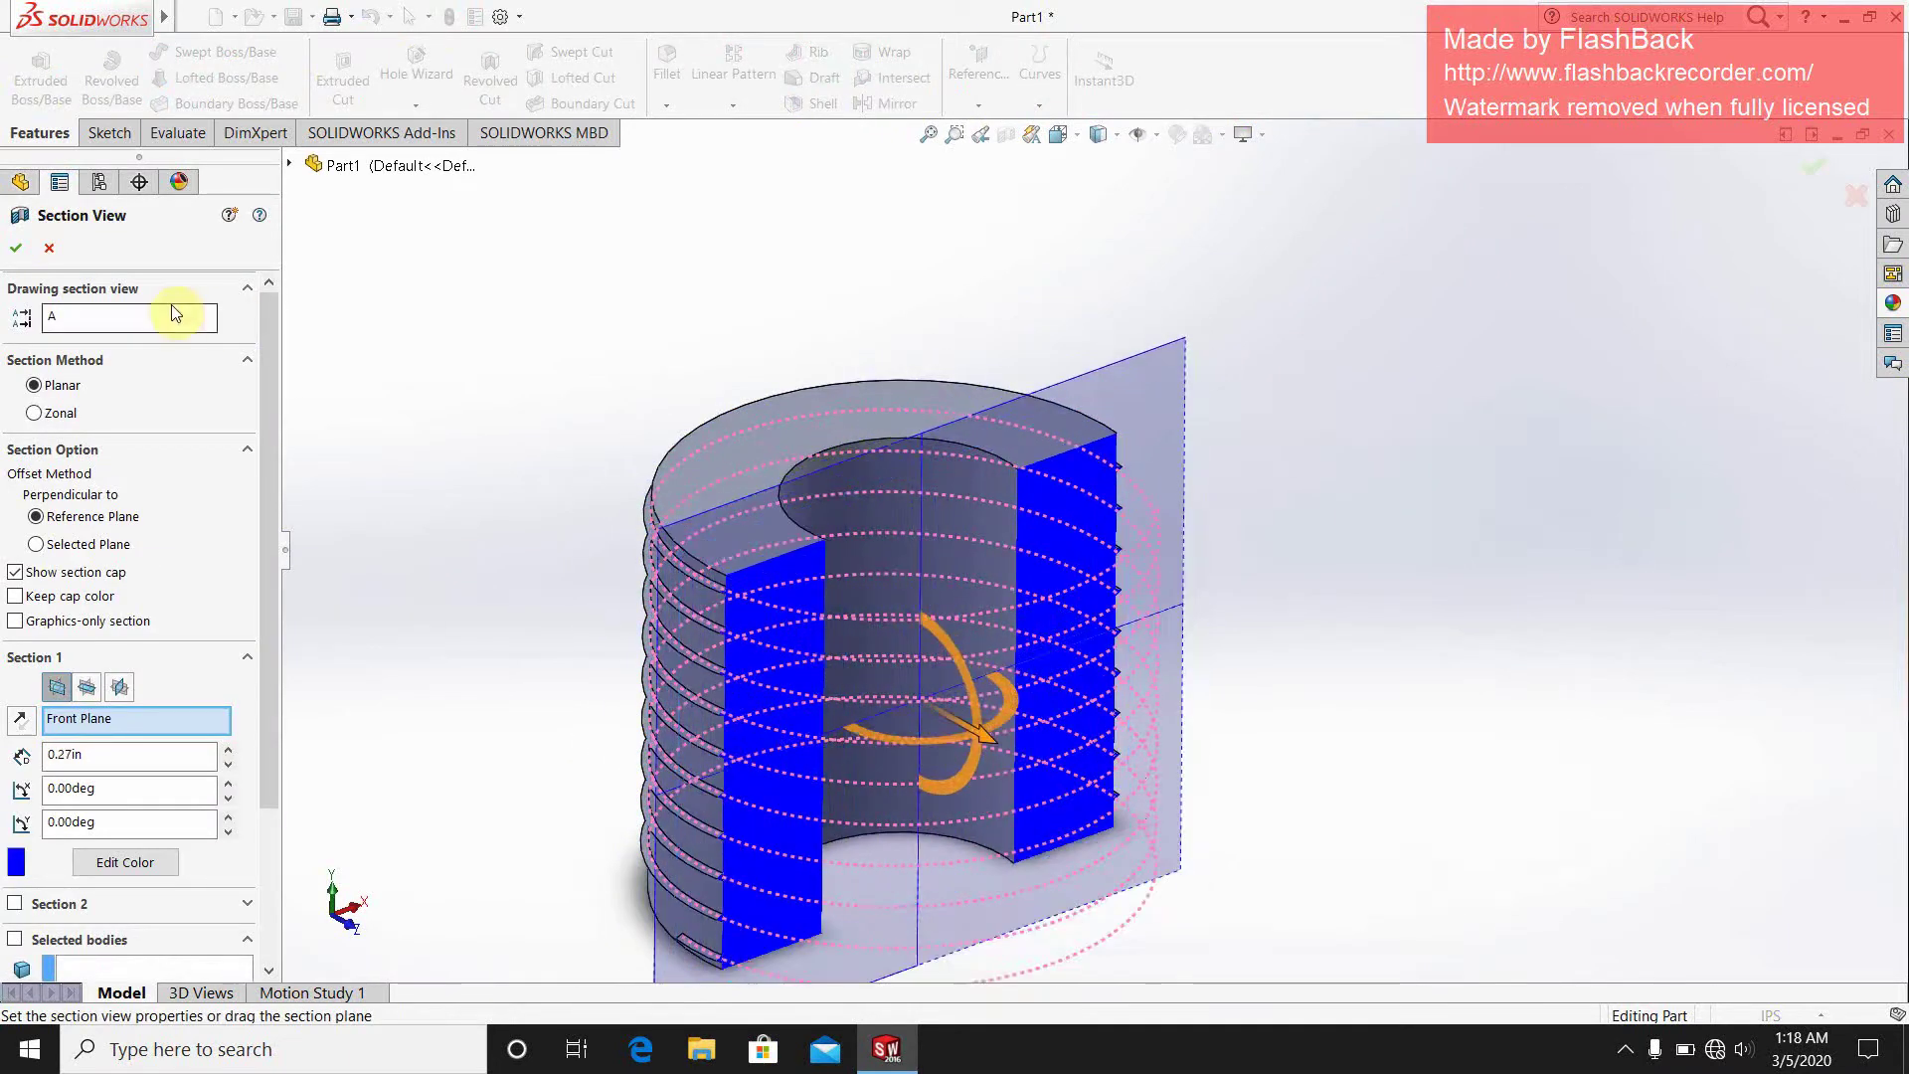
{"action": "left_click", "coordinate": [16, 247]}
{"action": "middle_click_drag", "start_coordinate": [915, 706], "coordinate": [1011, 789]}
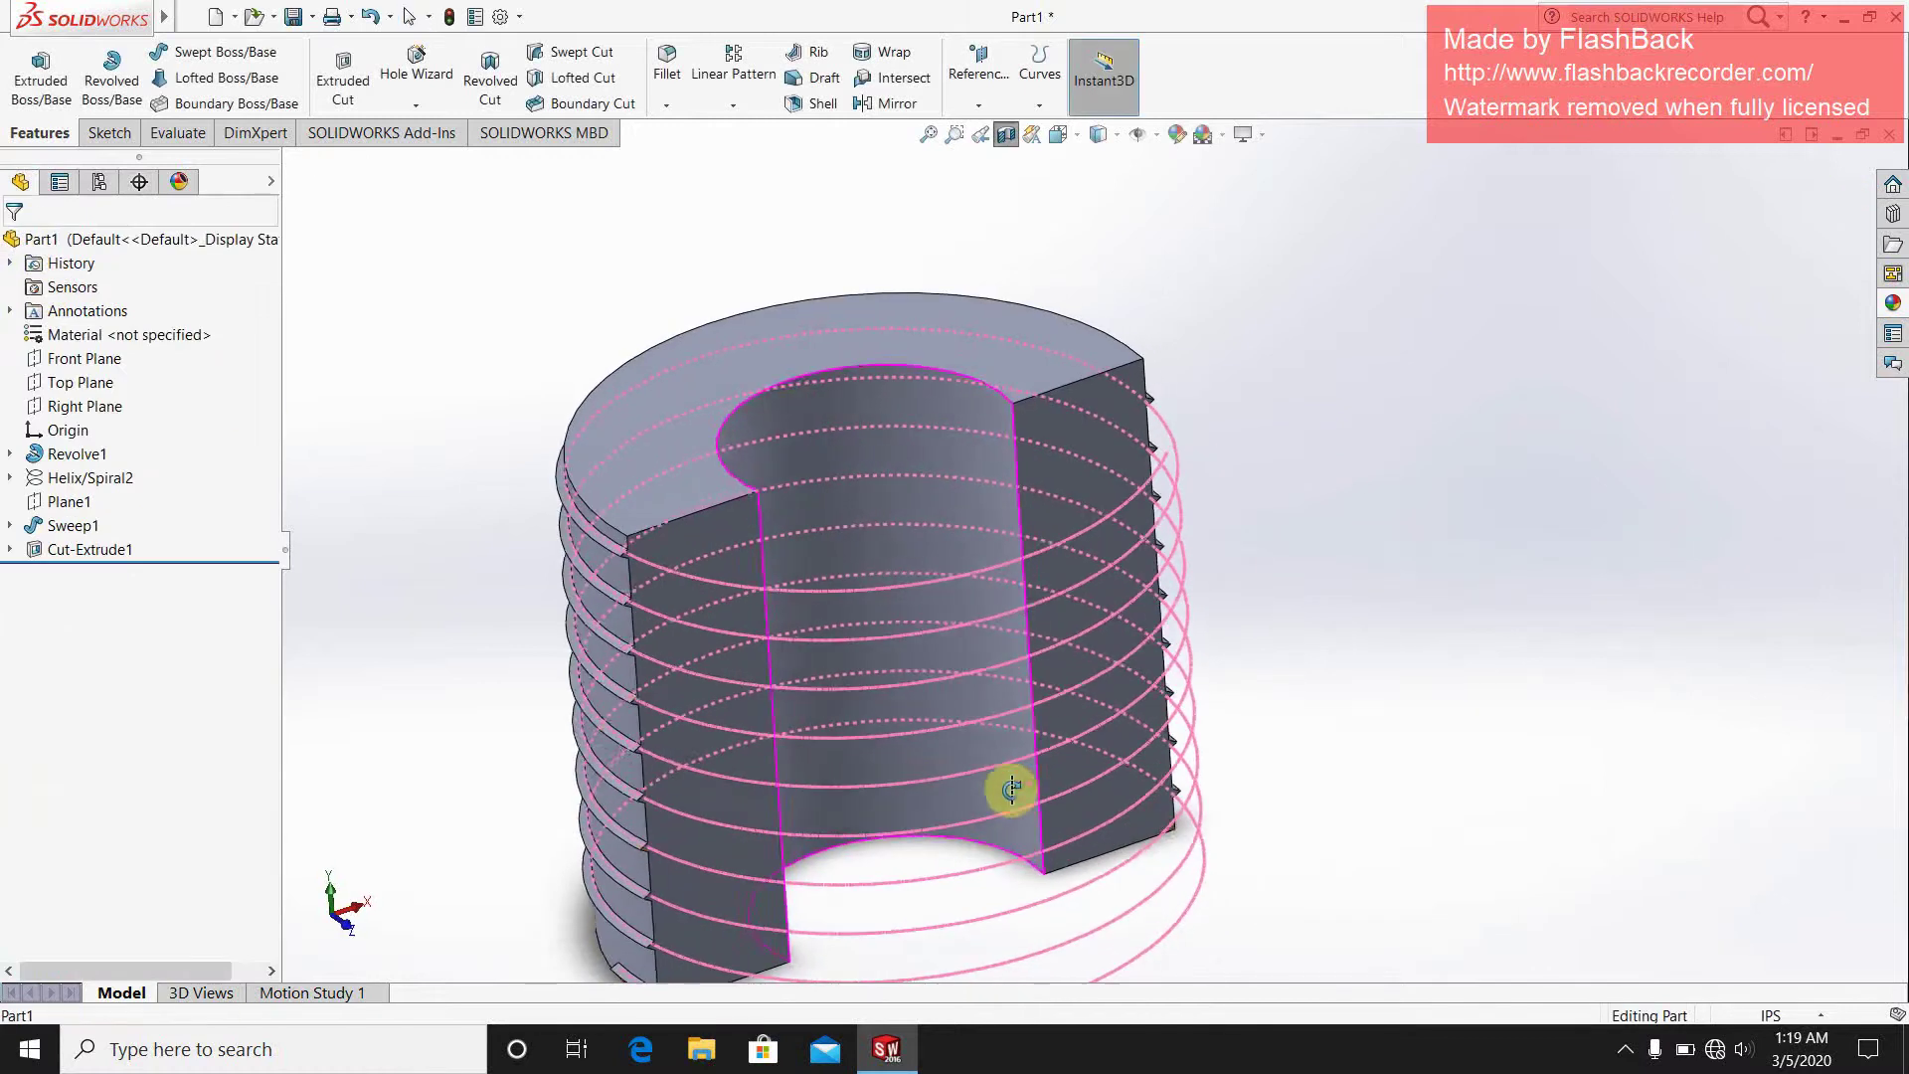
- Try to hide the helix curve by picking its turns across the section face and below the cut body
{"action": "right_click", "coordinate": [1044, 547]}
{"action": "left_click", "coordinate": [1083, 521]}
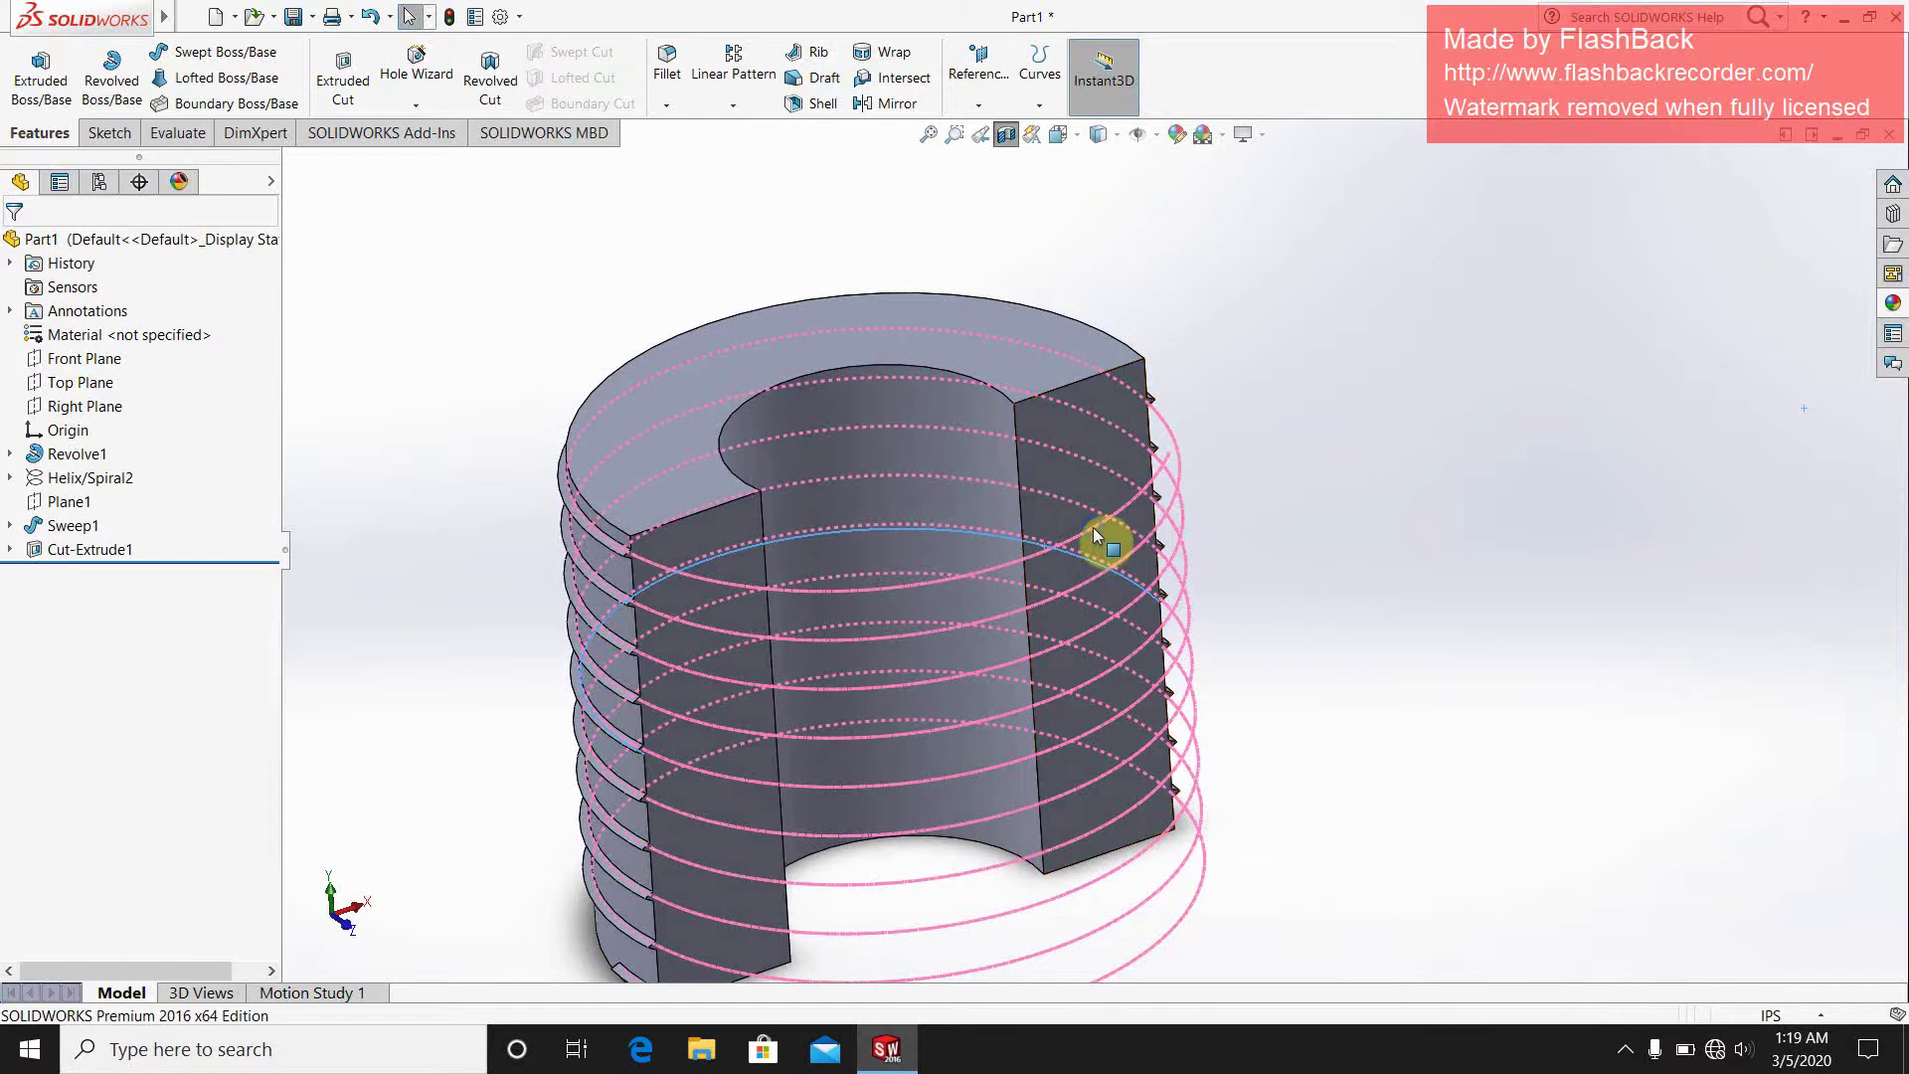
{"action": "right_click", "coordinate": [1093, 528]}
{"action": "left_click", "coordinate": [1321, 537]}
{"action": "scroll", "coordinate": [1145, 781], "scroll_direction": "up", "scroll_amount": 3}
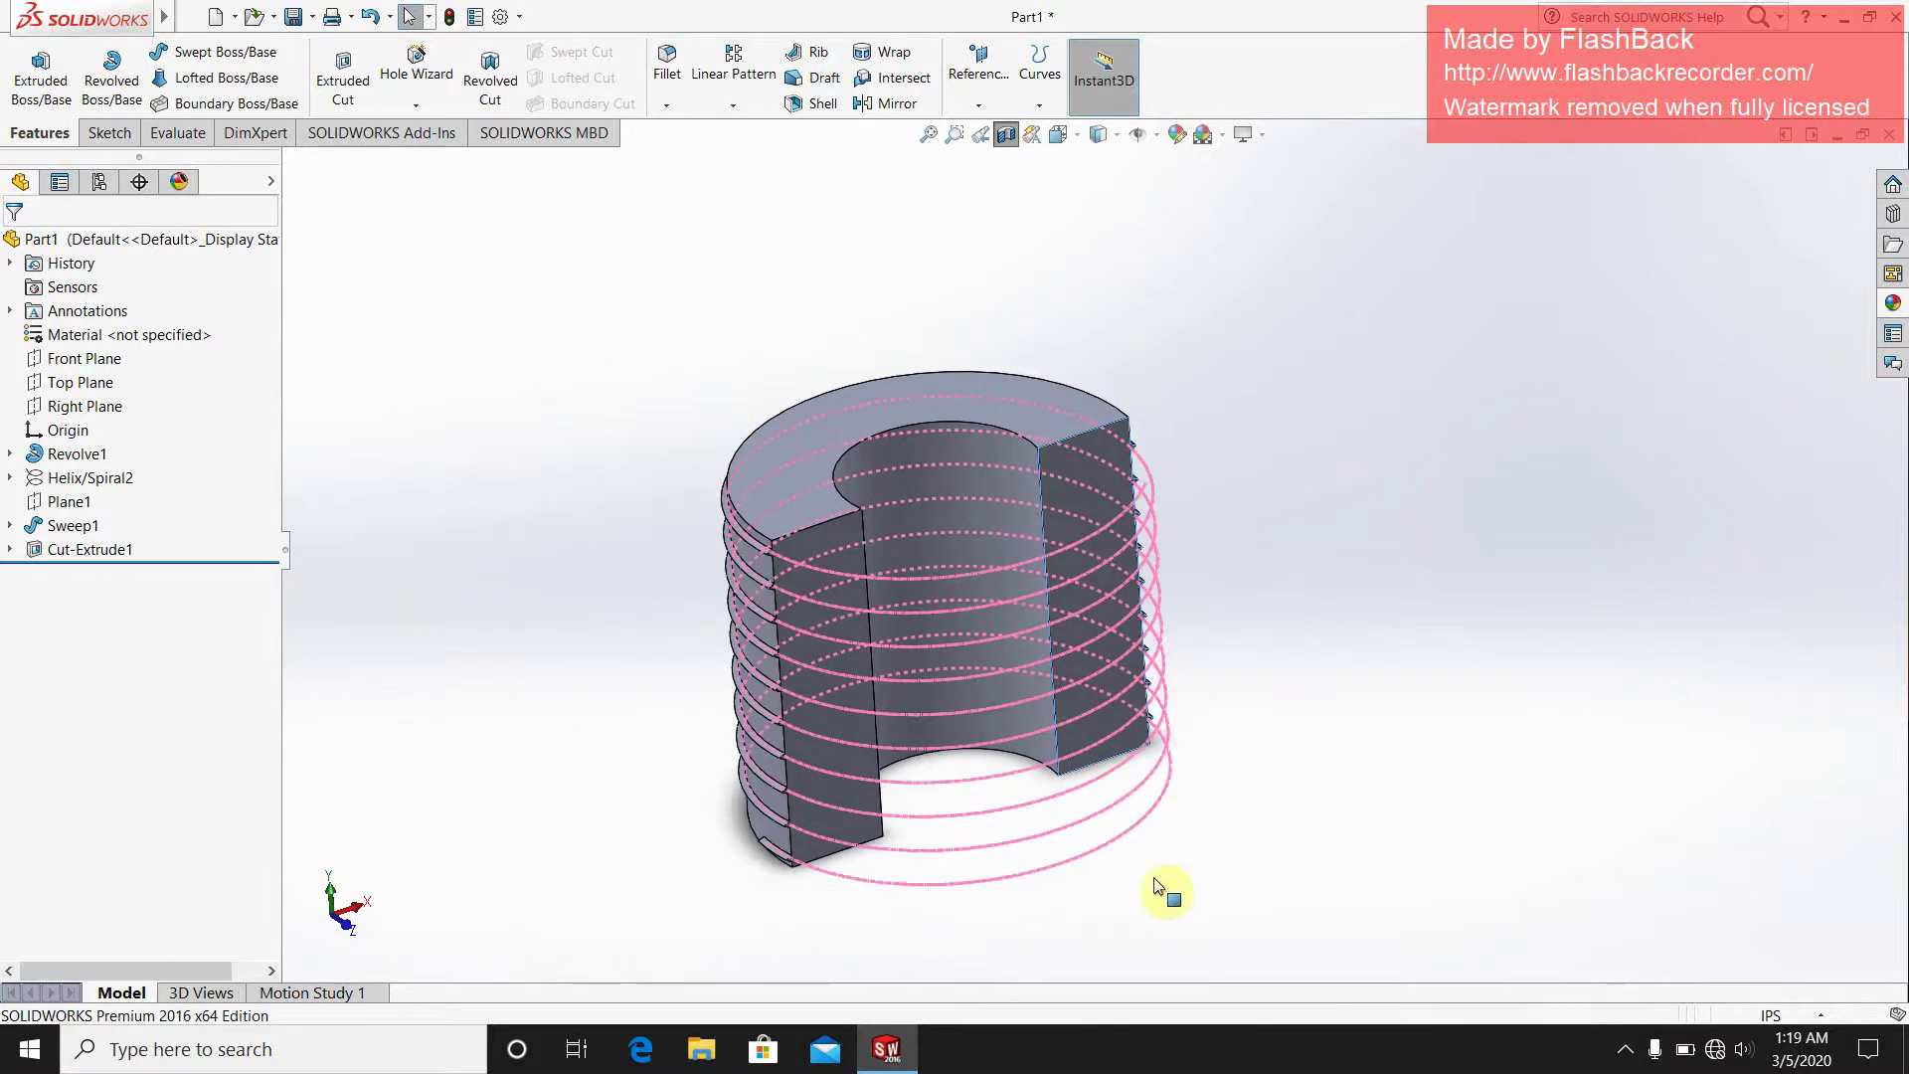
{"action": "right_click", "coordinate": [1086, 856]}
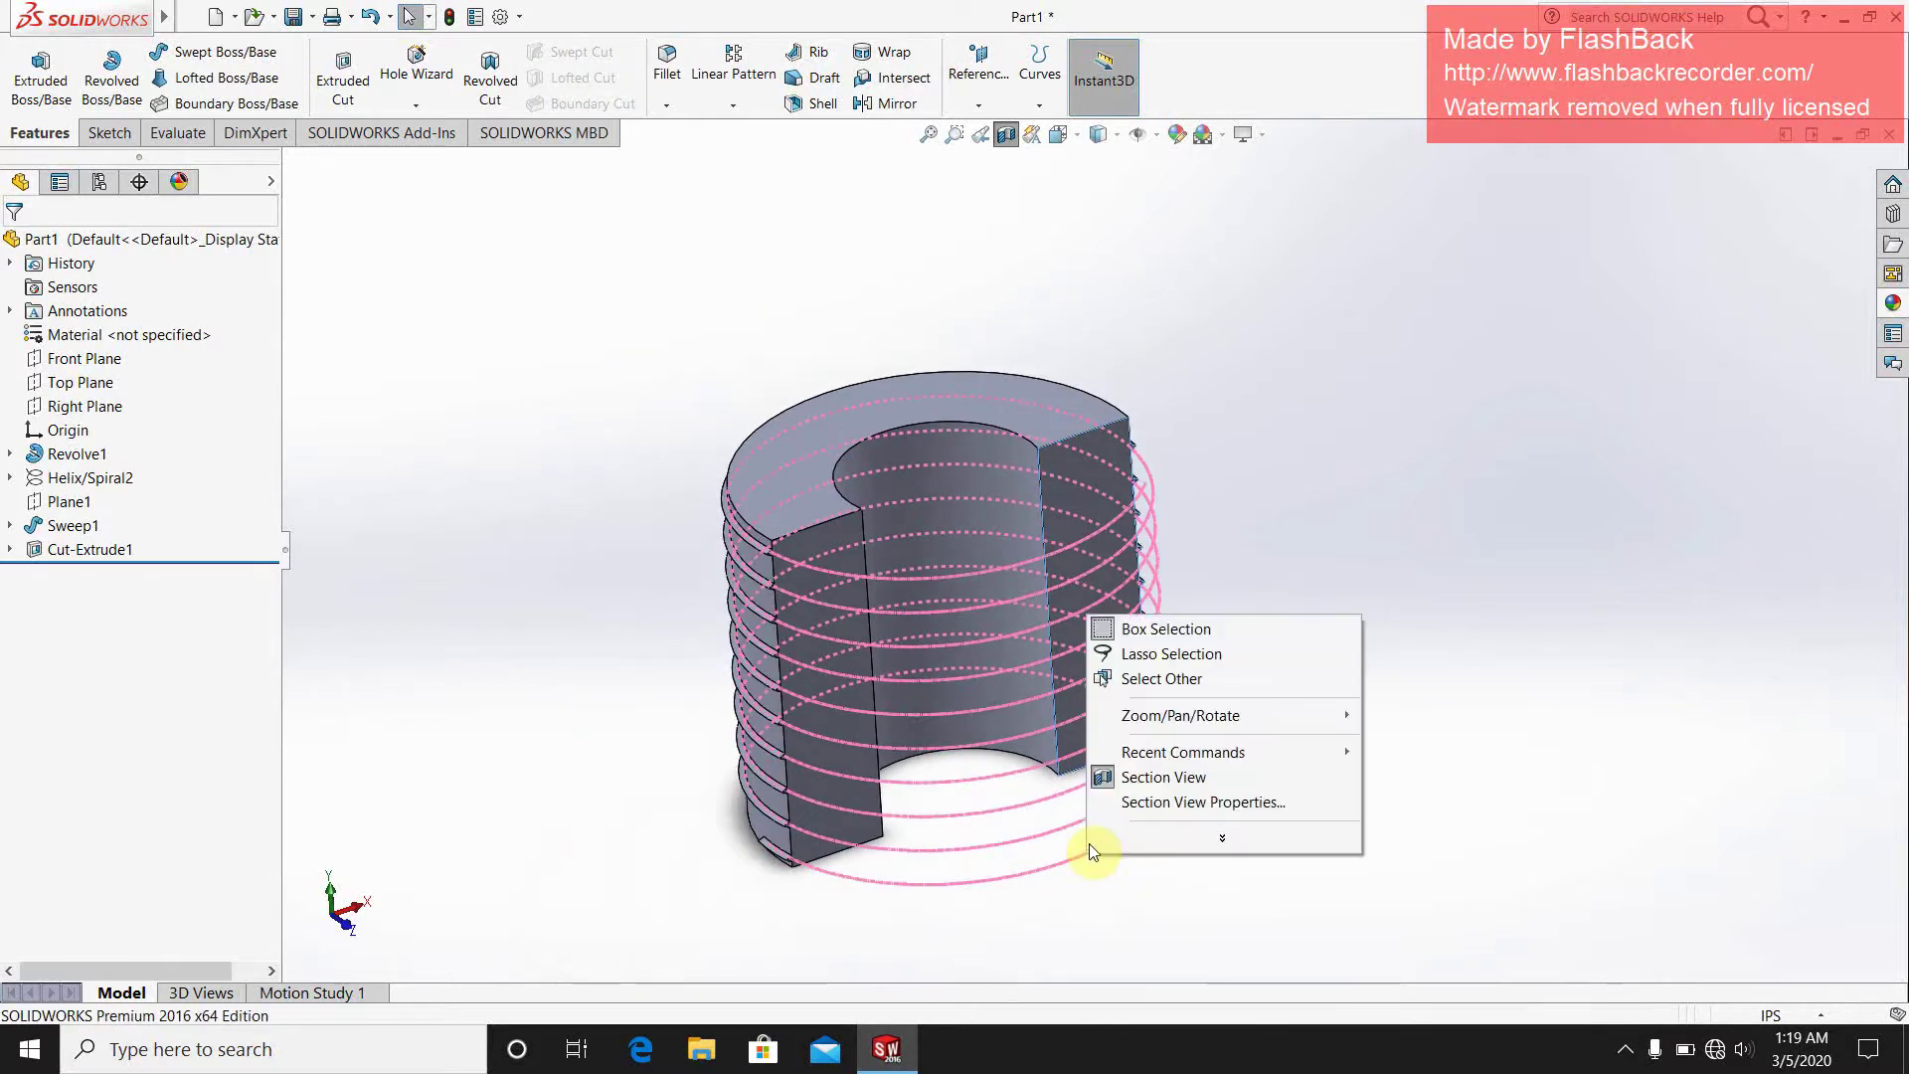
{"action": "left_click", "coordinate": [1104, 681]}
{"action": "left_click", "coordinate": [1081, 911]}
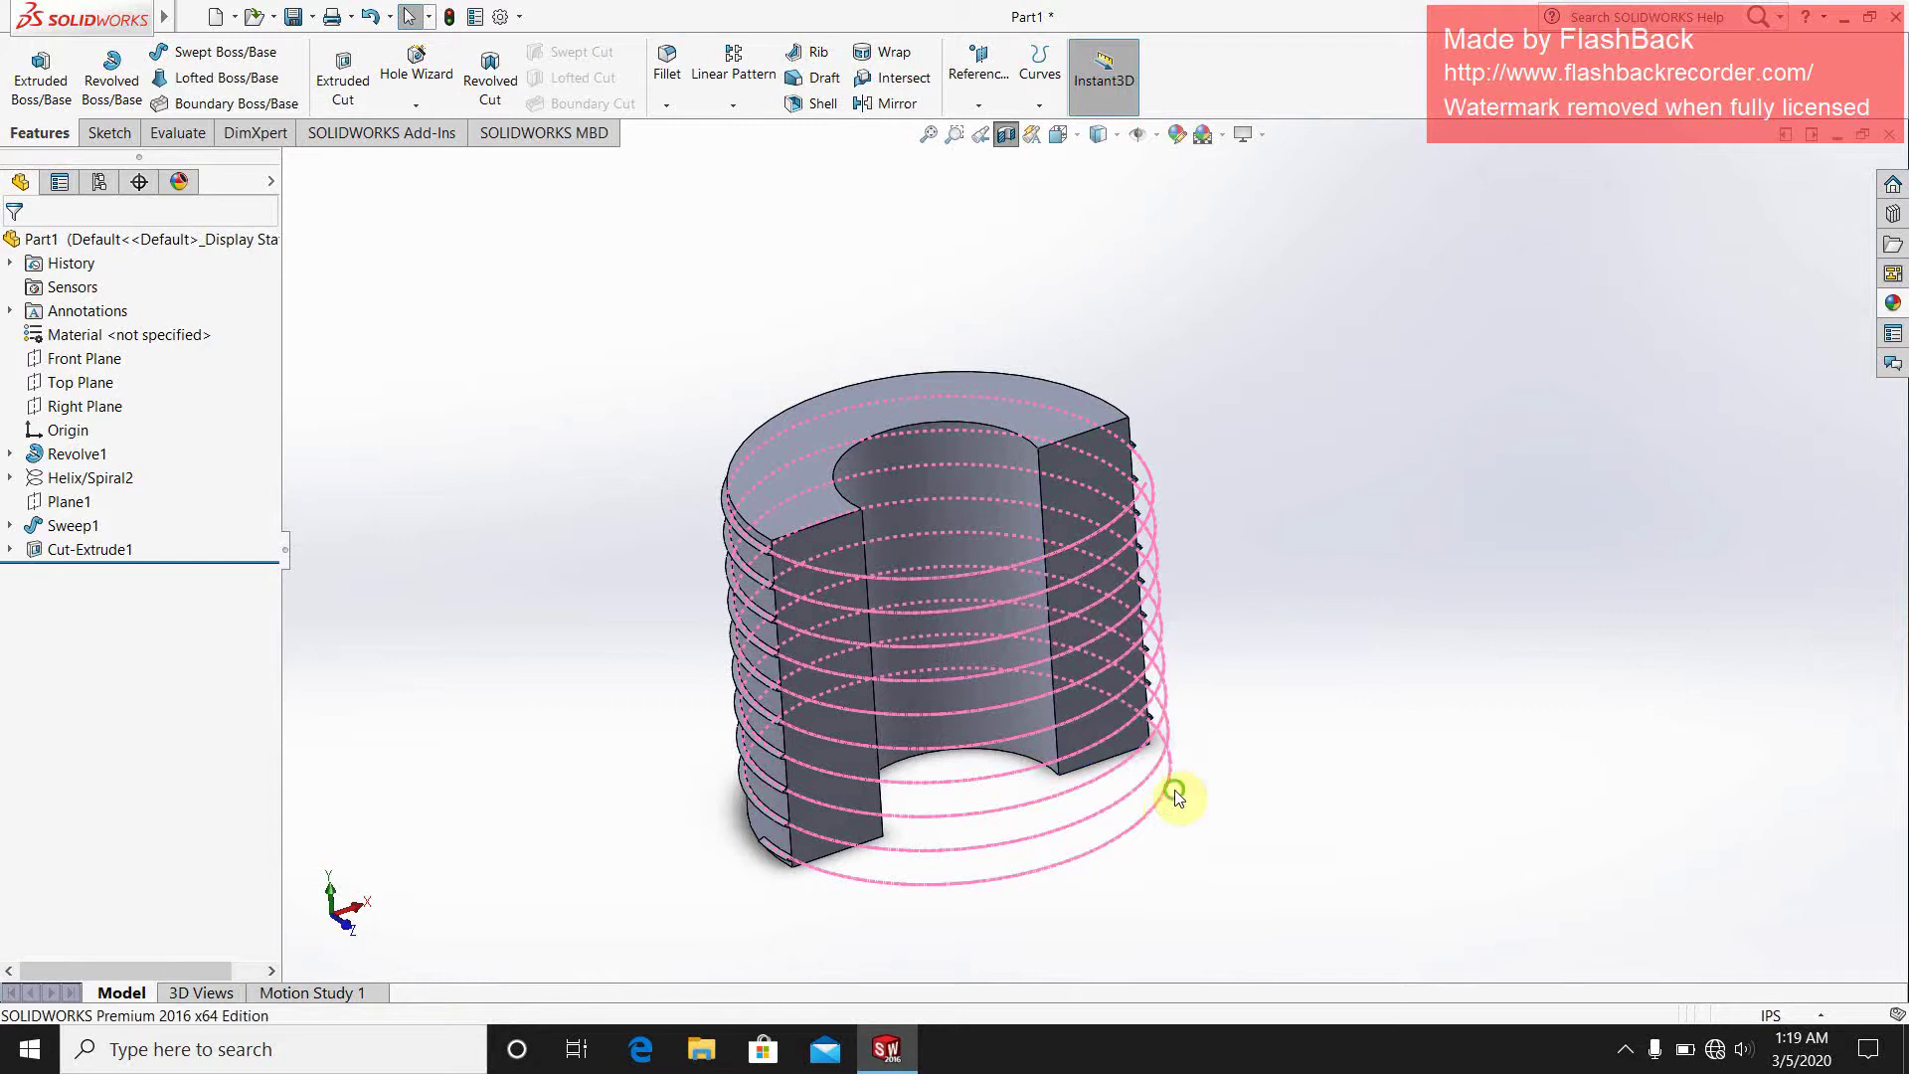
- Try to hide the helix curve by picking its exposed lower turns beside the sectioned cylinder
{"action": "middle_click_drag", "start_coordinate": [1193, 857], "coordinate": [1173, 756]}
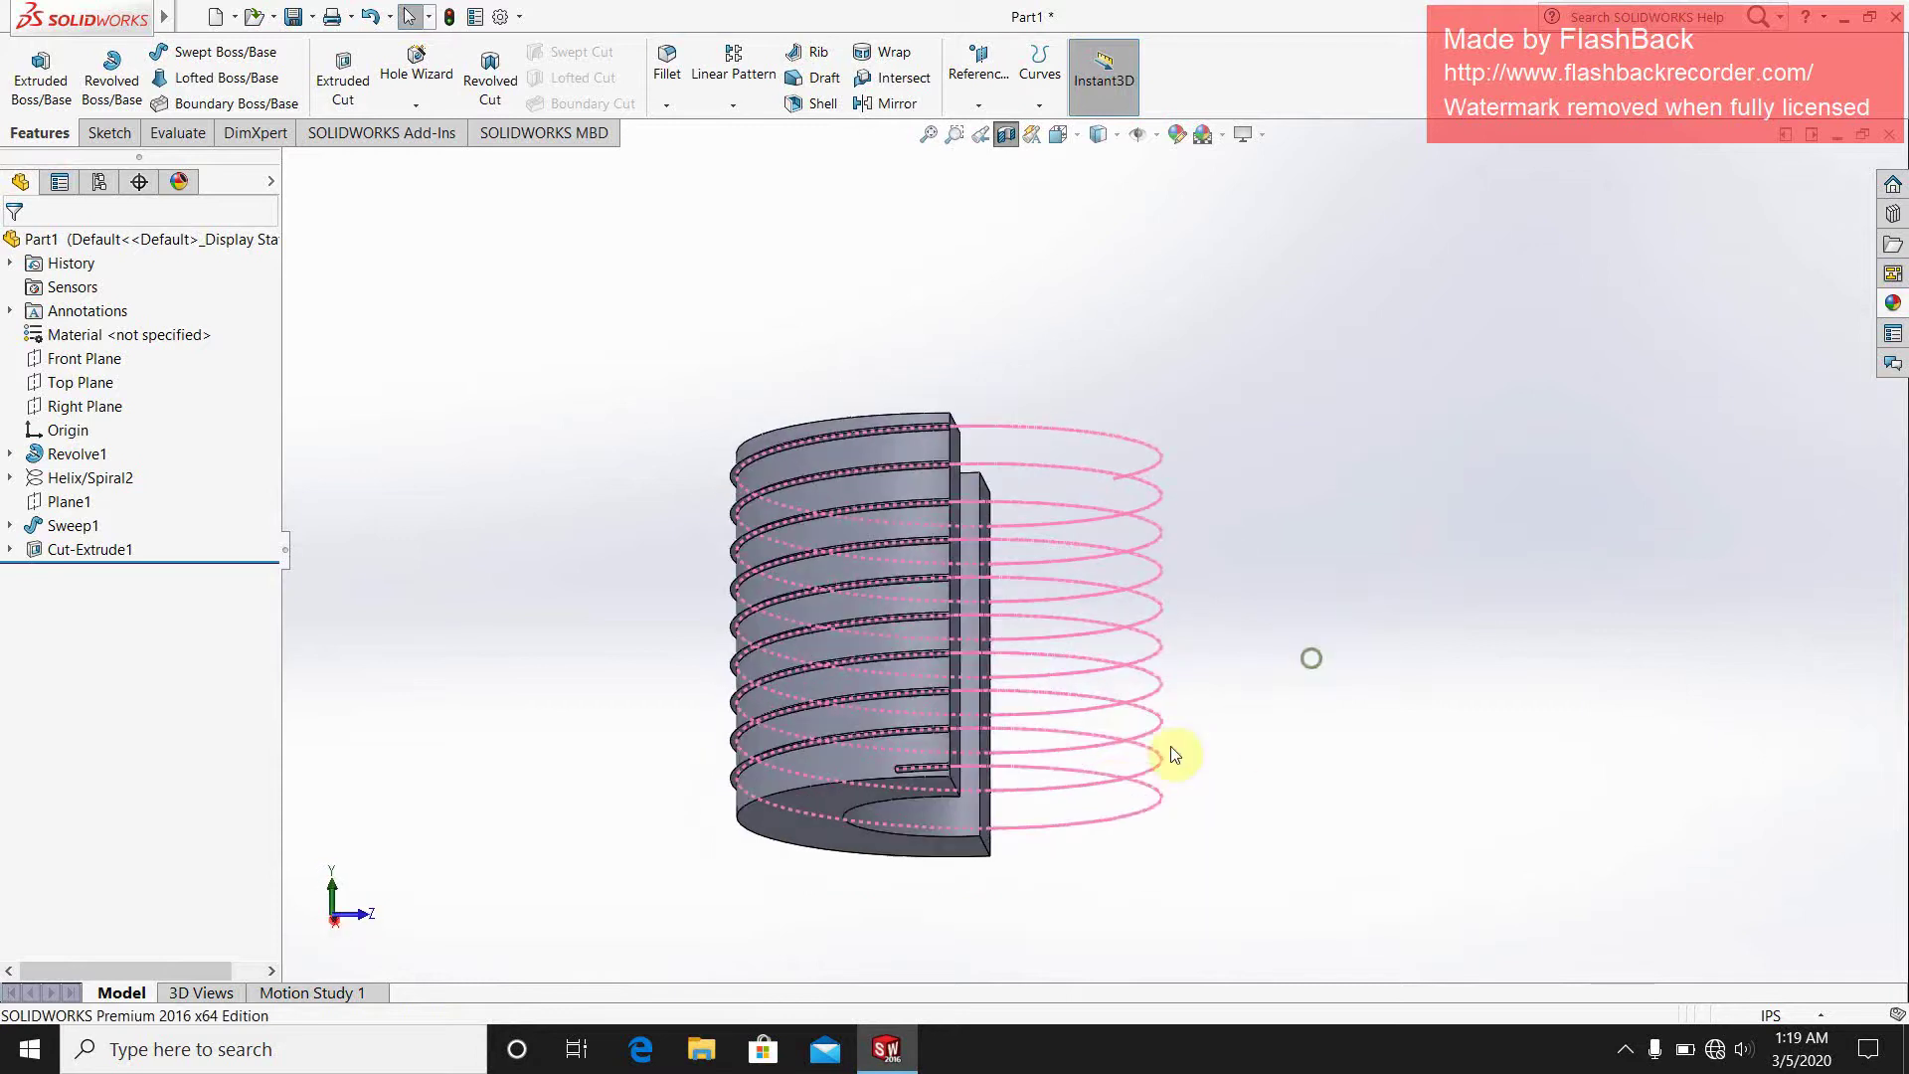
{"action": "right_click", "coordinate": [1107, 776]}
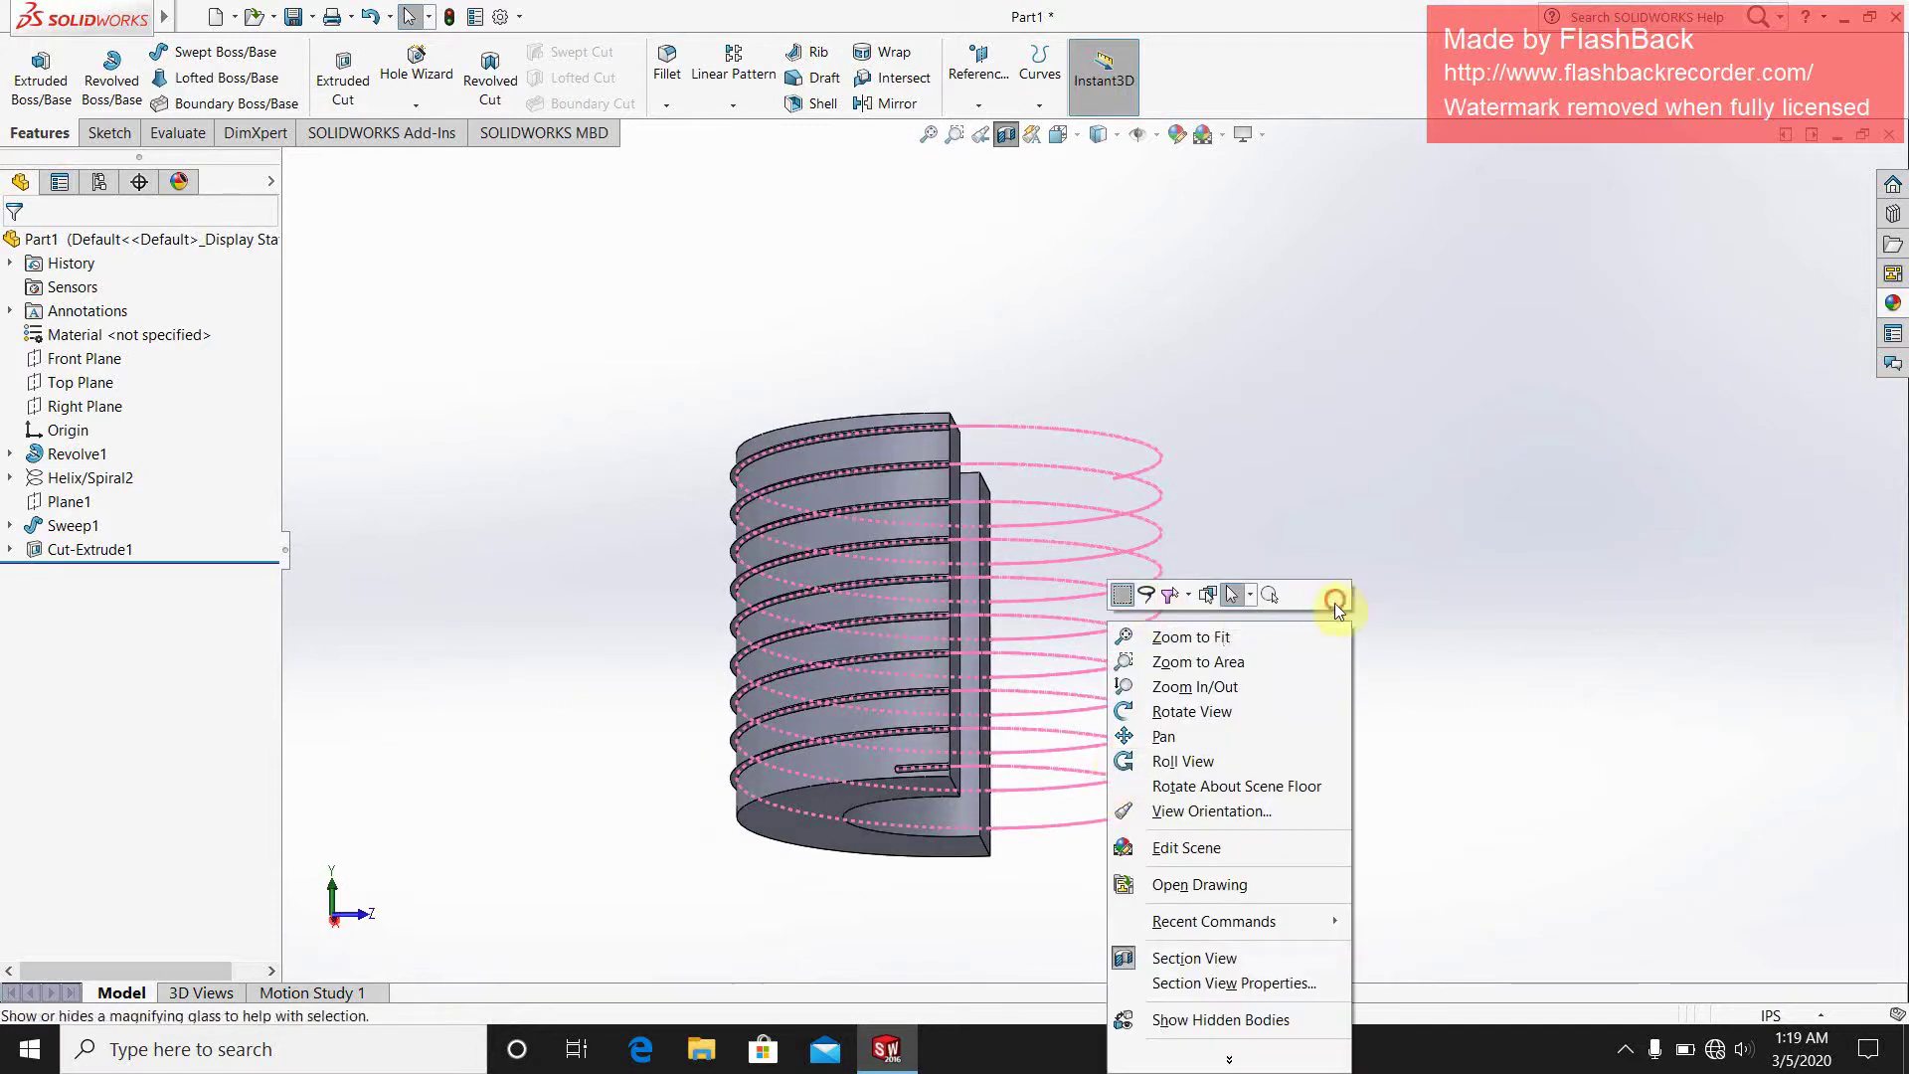
{"action": "left_click", "coordinate": [1334, 603]}
{"action": "scroll", "coordinate": [1151, 786], "scroll_direction": "down", "scroll_amount": 3}
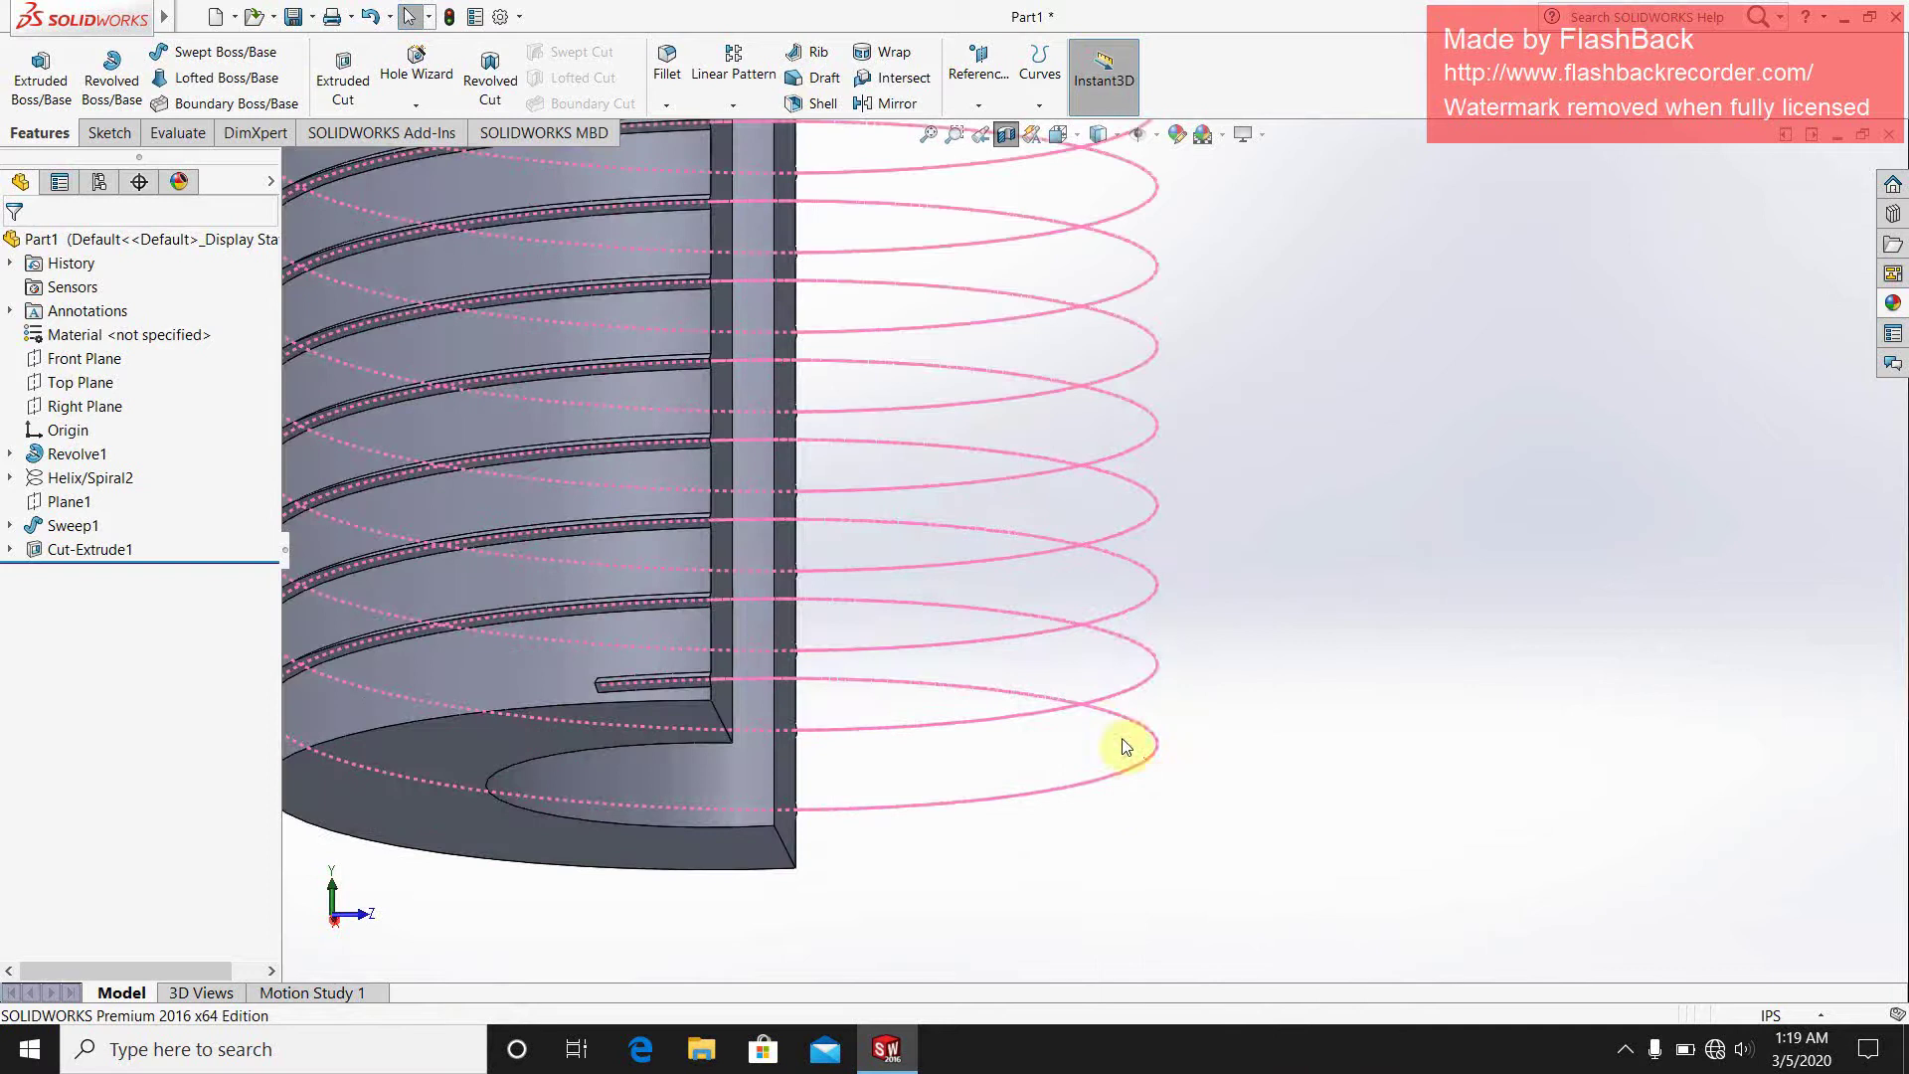
{"action": "right_click", "coordinate": [1122, 723]}
{"action": "left_click", "coordinate": [1028, 694]}
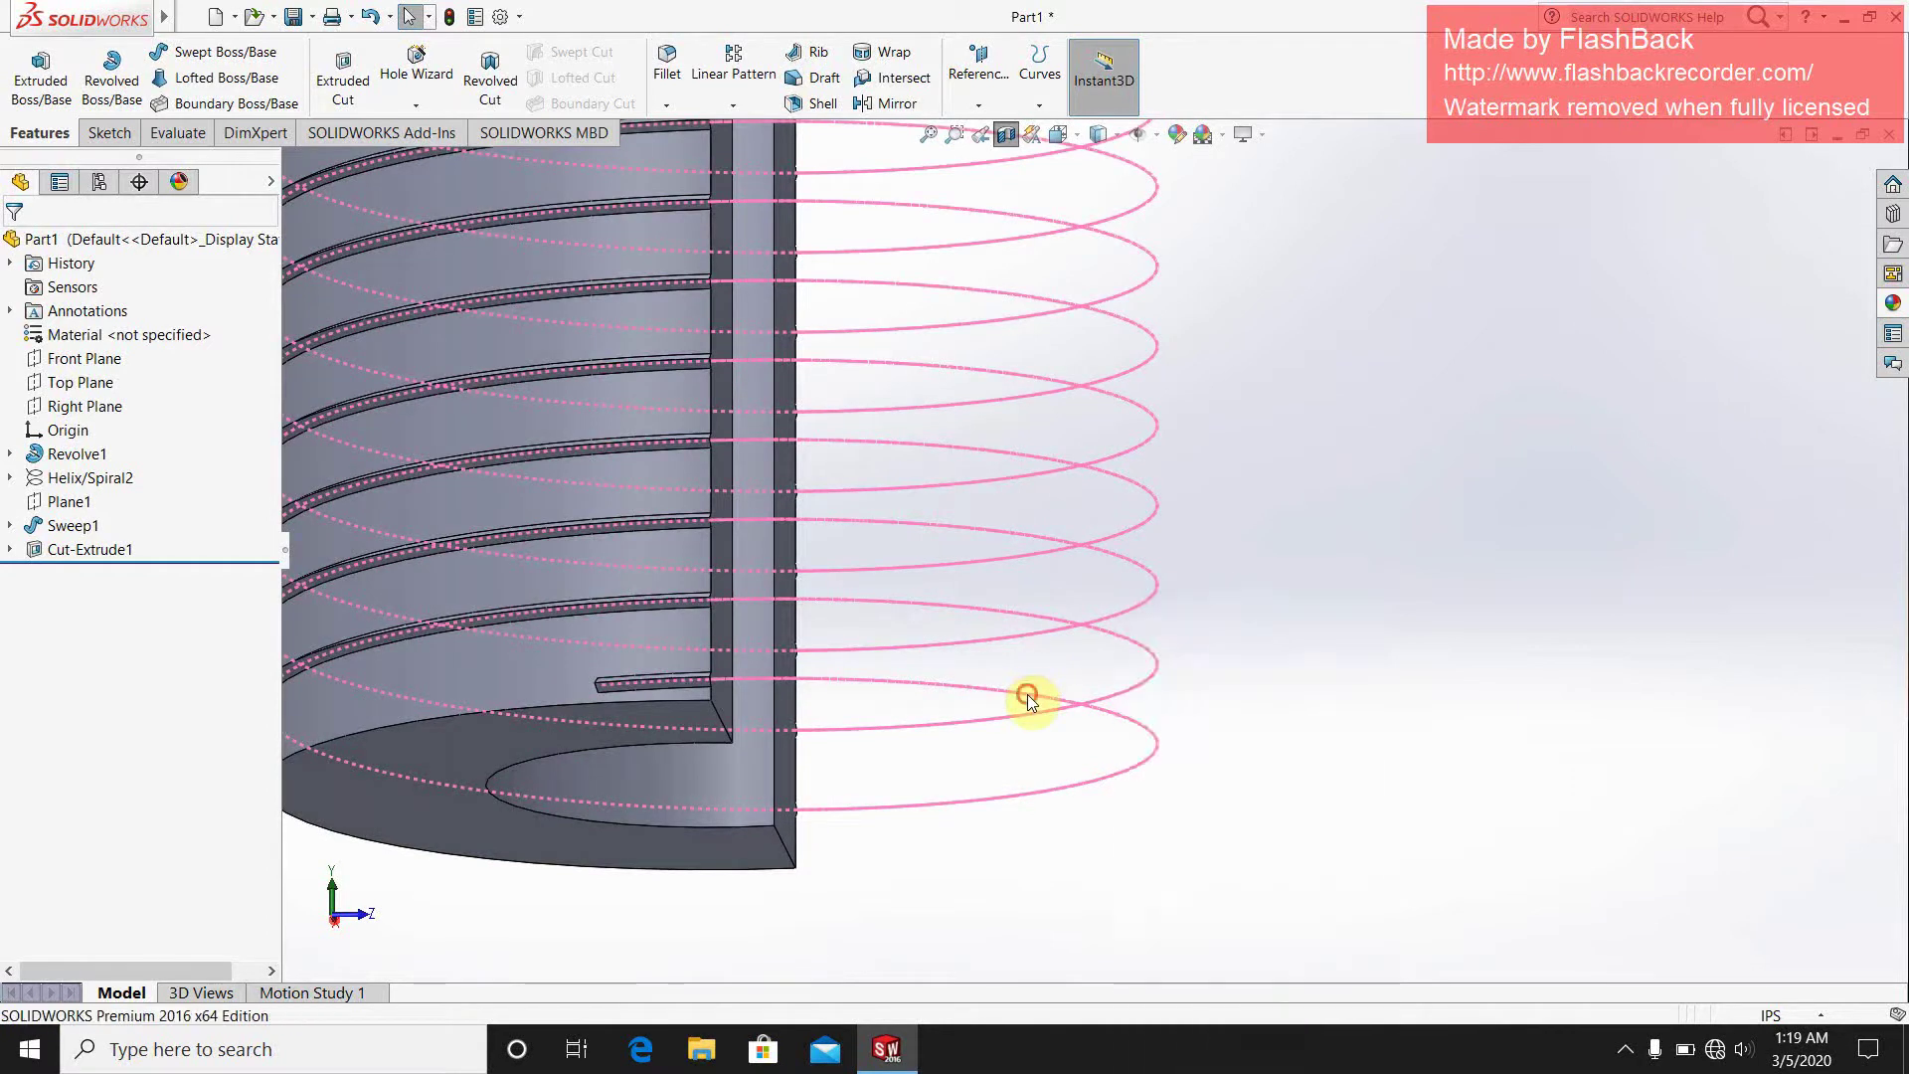
{"action": "right_click", "coordinate": [1029, 695]}
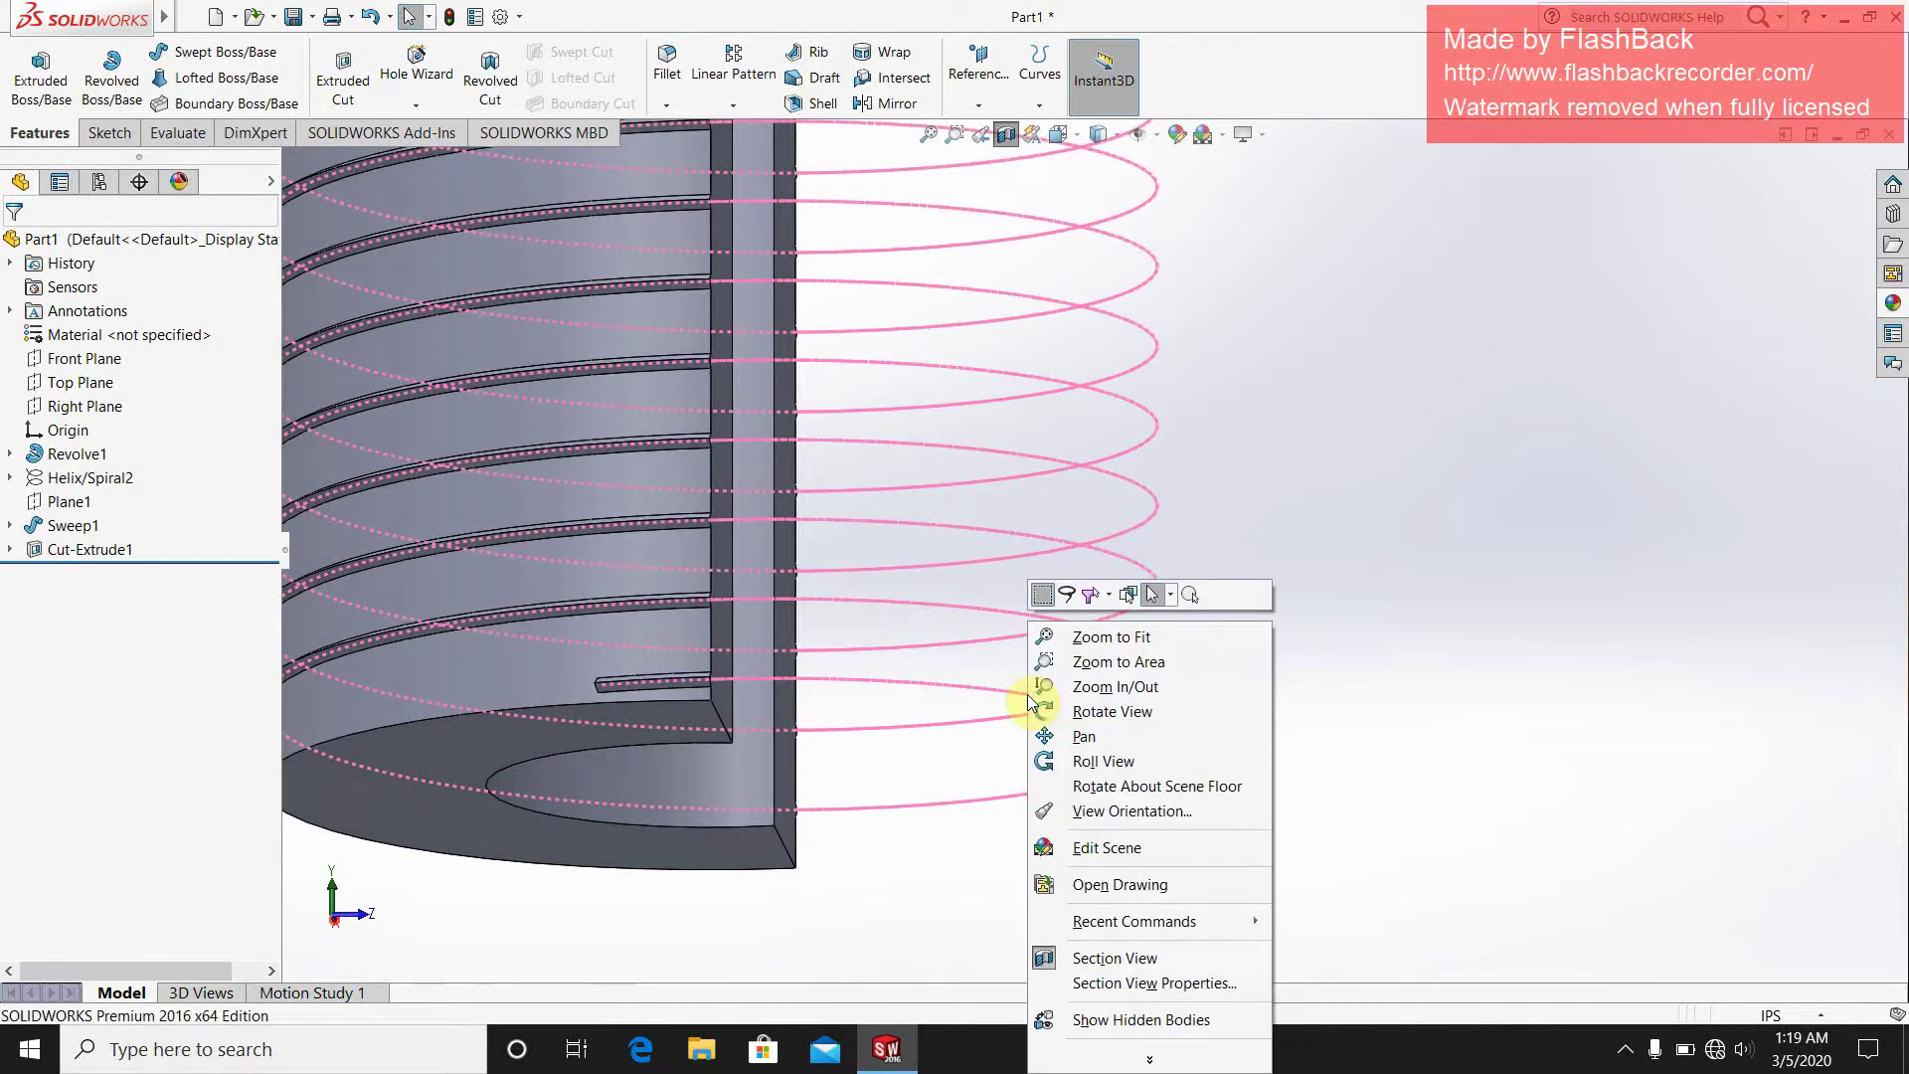
{"action": "left_click", "coordinate": [1323, 511]}
- Examine the thread profile along the sectioned outer wall and turn off the section view
{"action": "scroll", "coordinate": [1068, 462], "scroll_direction": "up", "scroll_amount": 5}
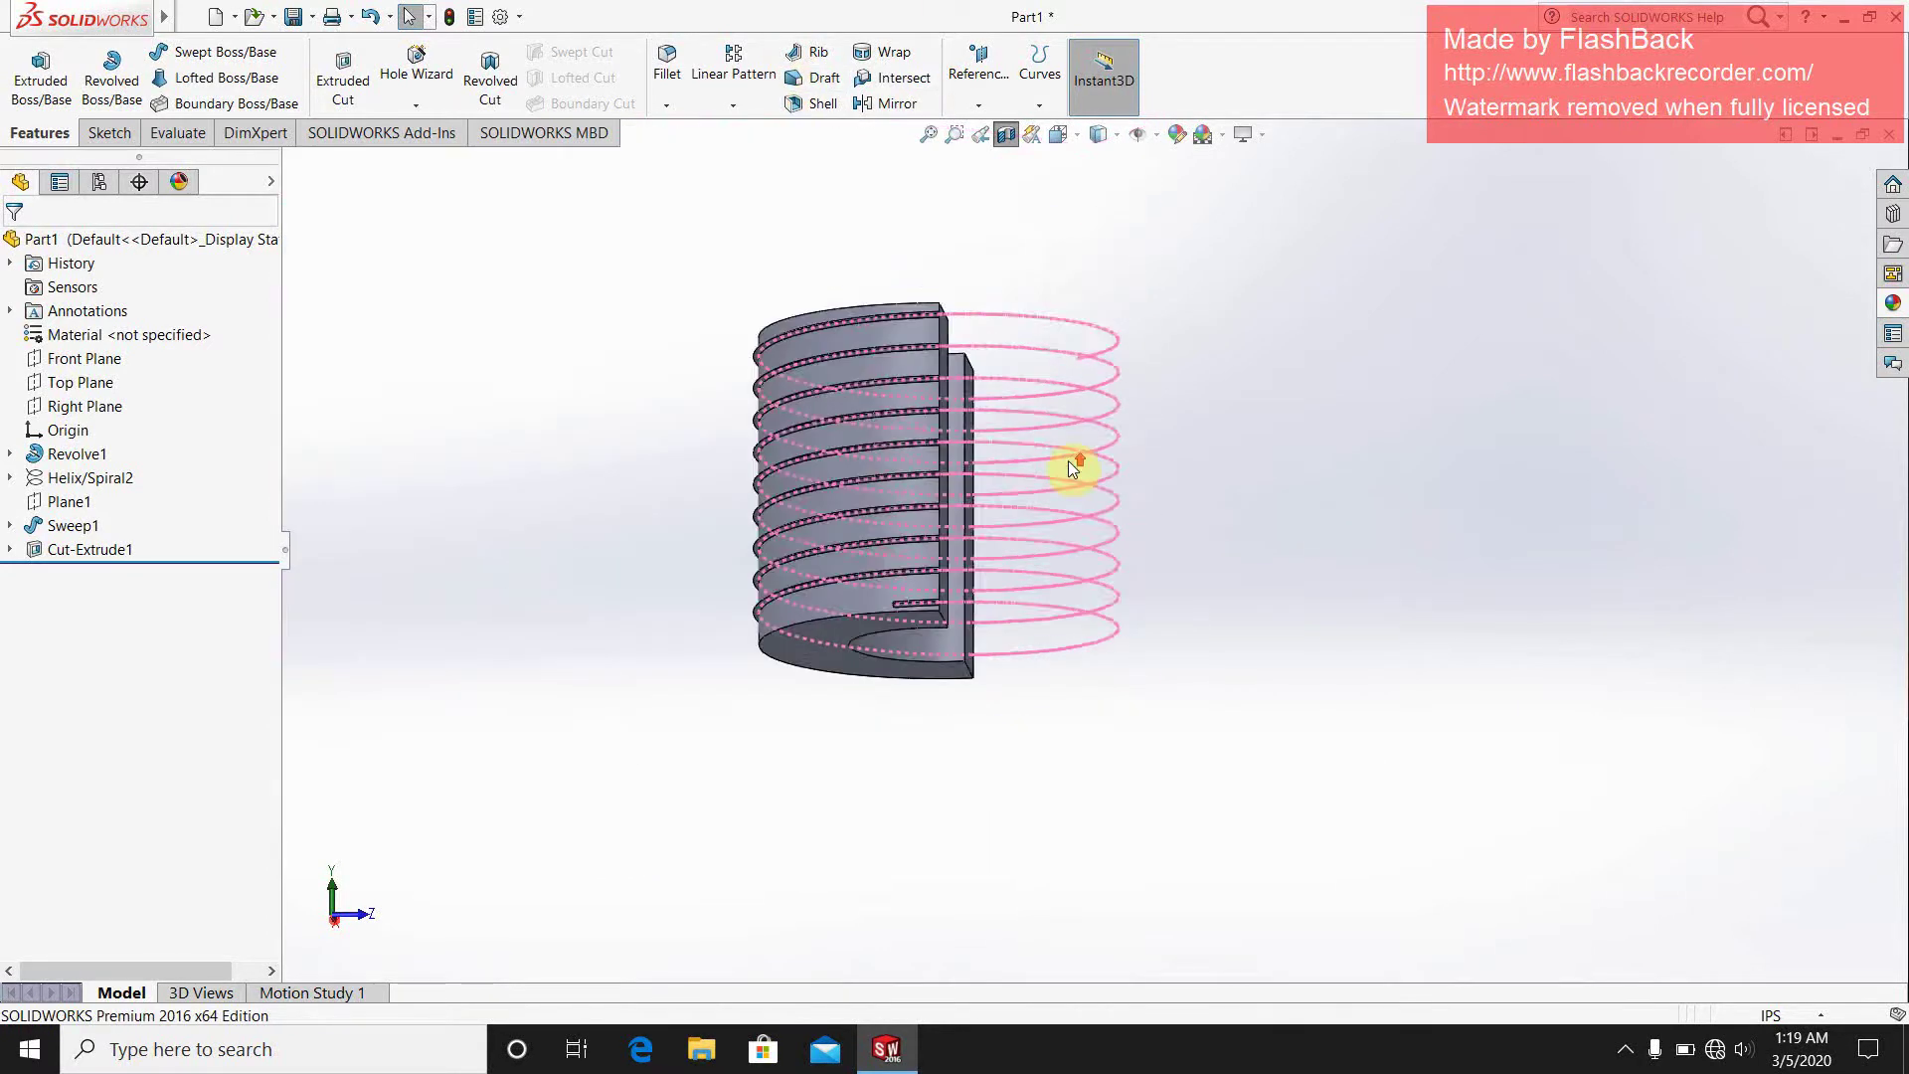
{"action": "middle_click_drag", "start_coordinate": [1068, 479], "coordinate": [984, 528]}
{"action": "scroll", "coordinate": [1022, 481], "scroll_direction": "down", "scroll_amount": 8}
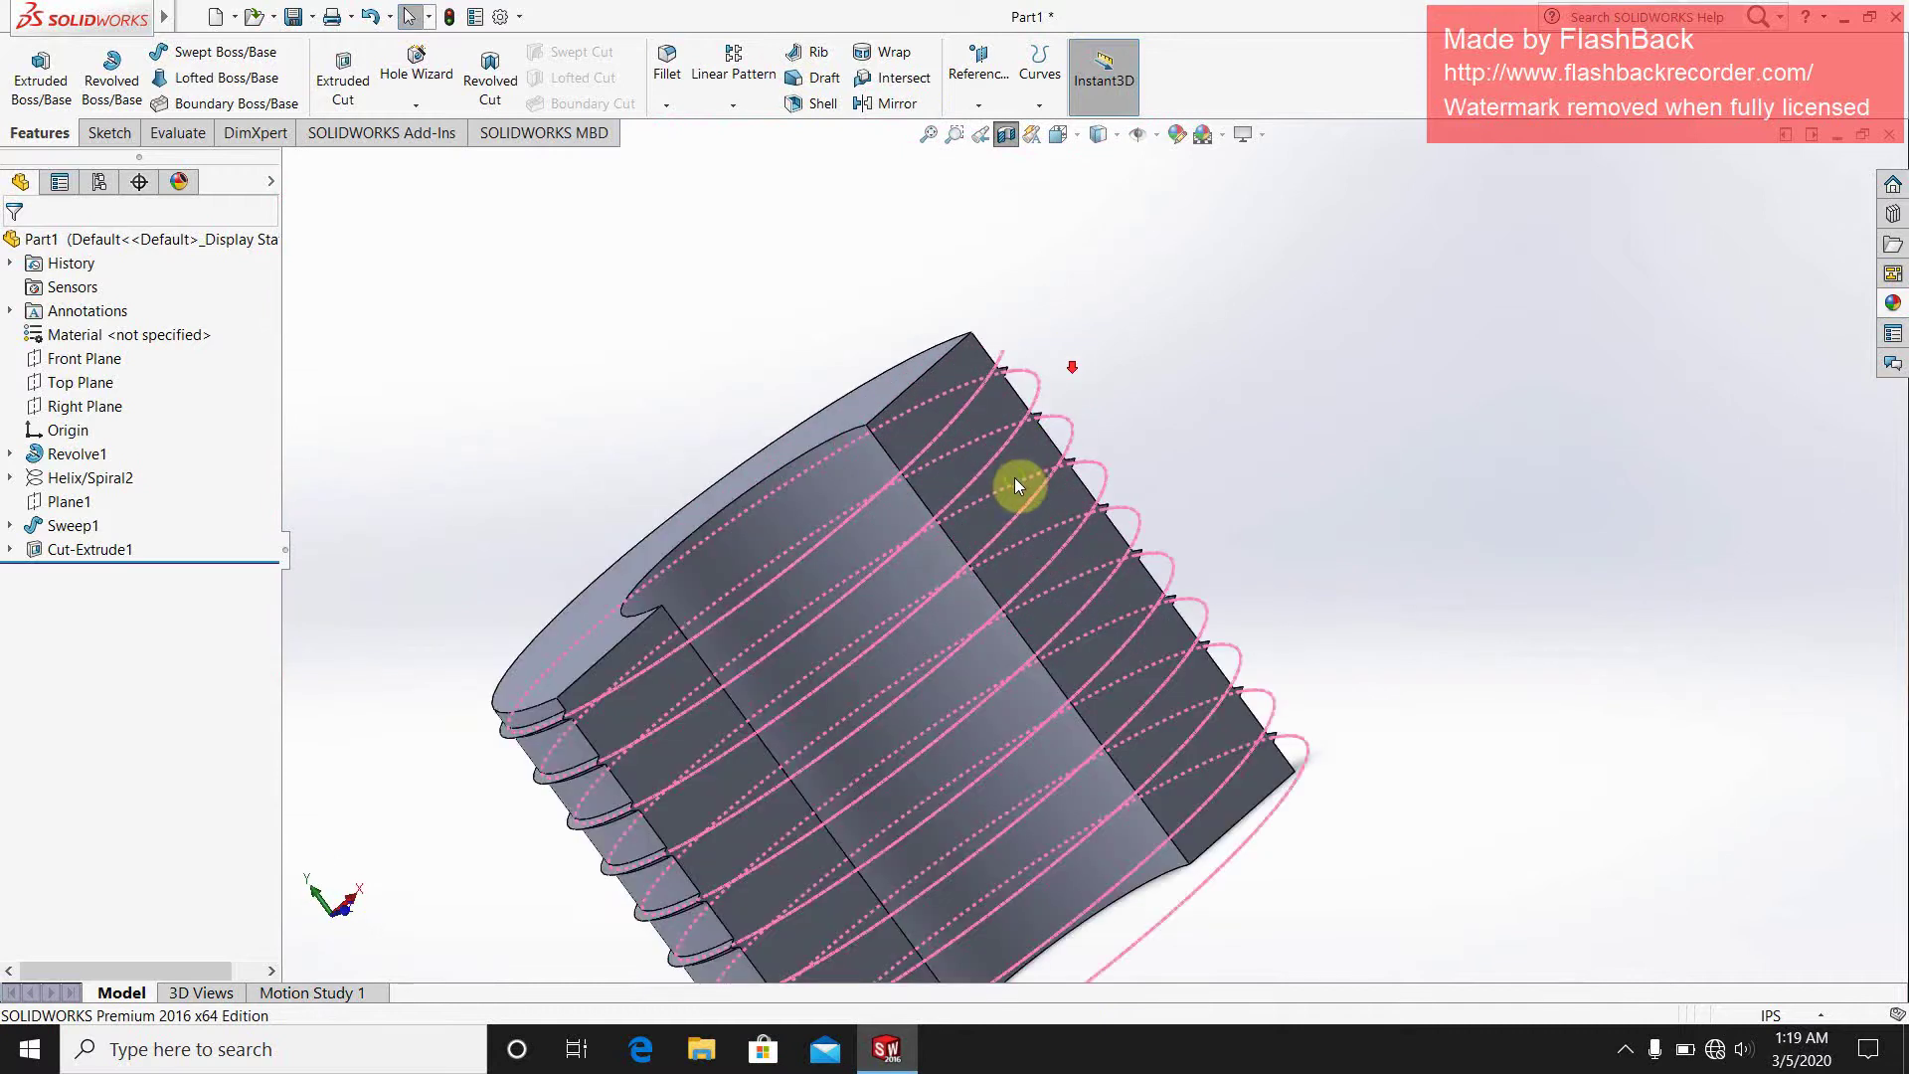
{"action": "middle_click_drag", "start_coordinate": [1120, 568], "coordinate": [1084, 357]}
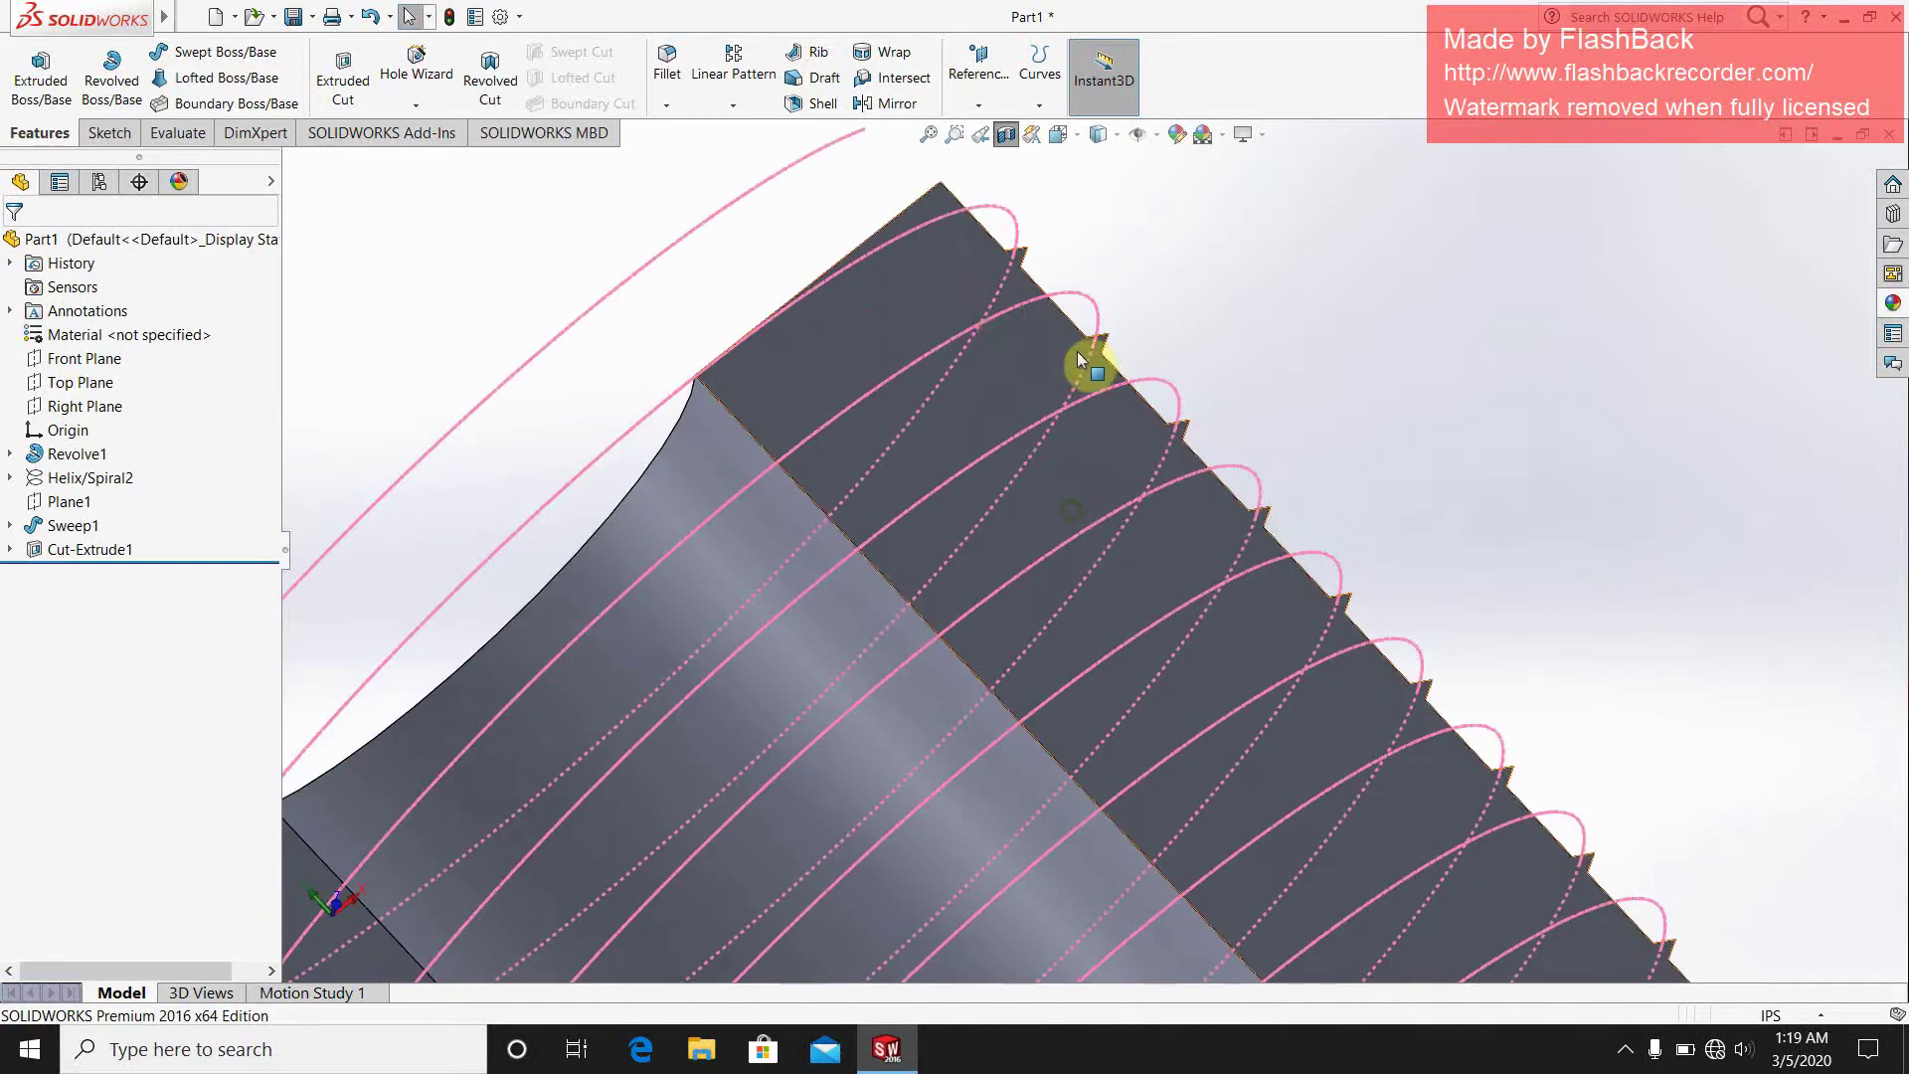
{"action": "scroll", "coordinate": [1103, 545], "scroll_direction": "up", "scroll_amount": 5}
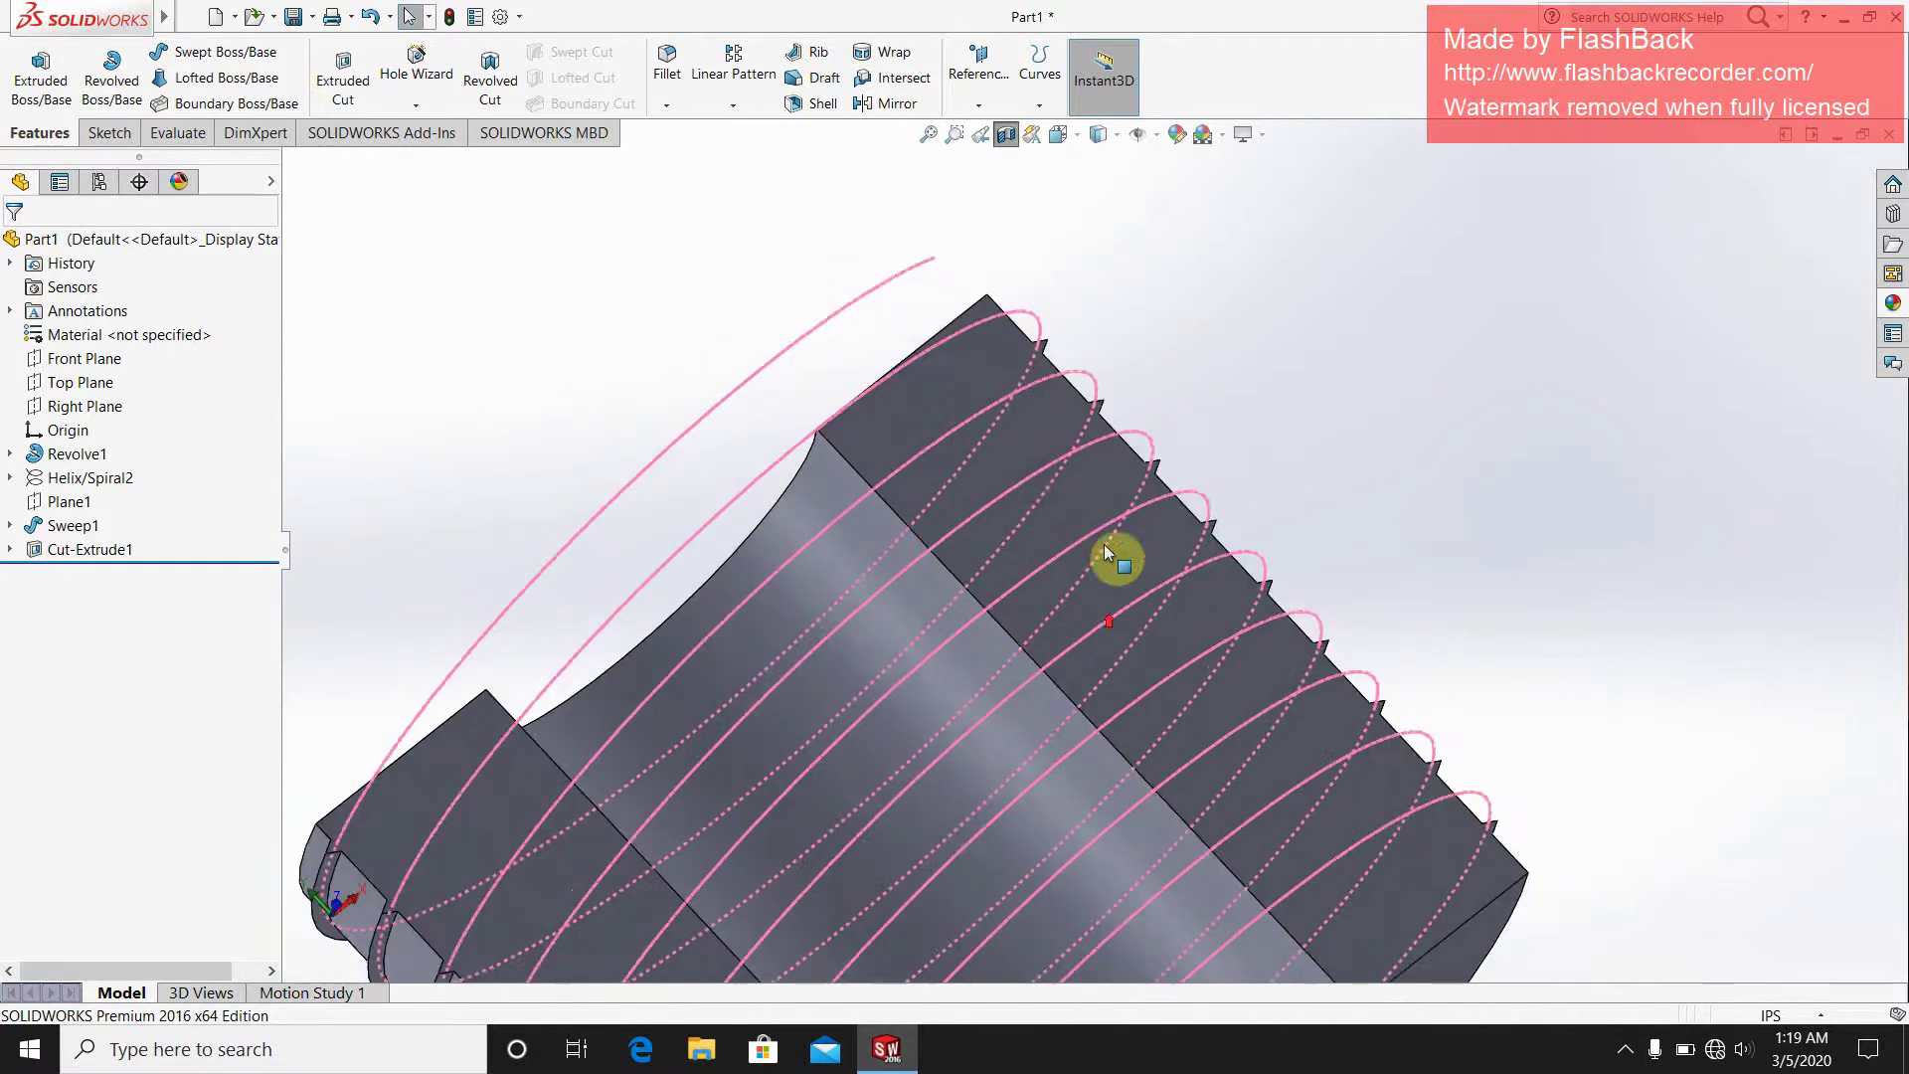
{"action": "left_click", "coordinate": [1006, 135]}
{"action": "scroll", "coordinate": [1016, 593], "scroll_direction": "up", "scroll_amount": 3}
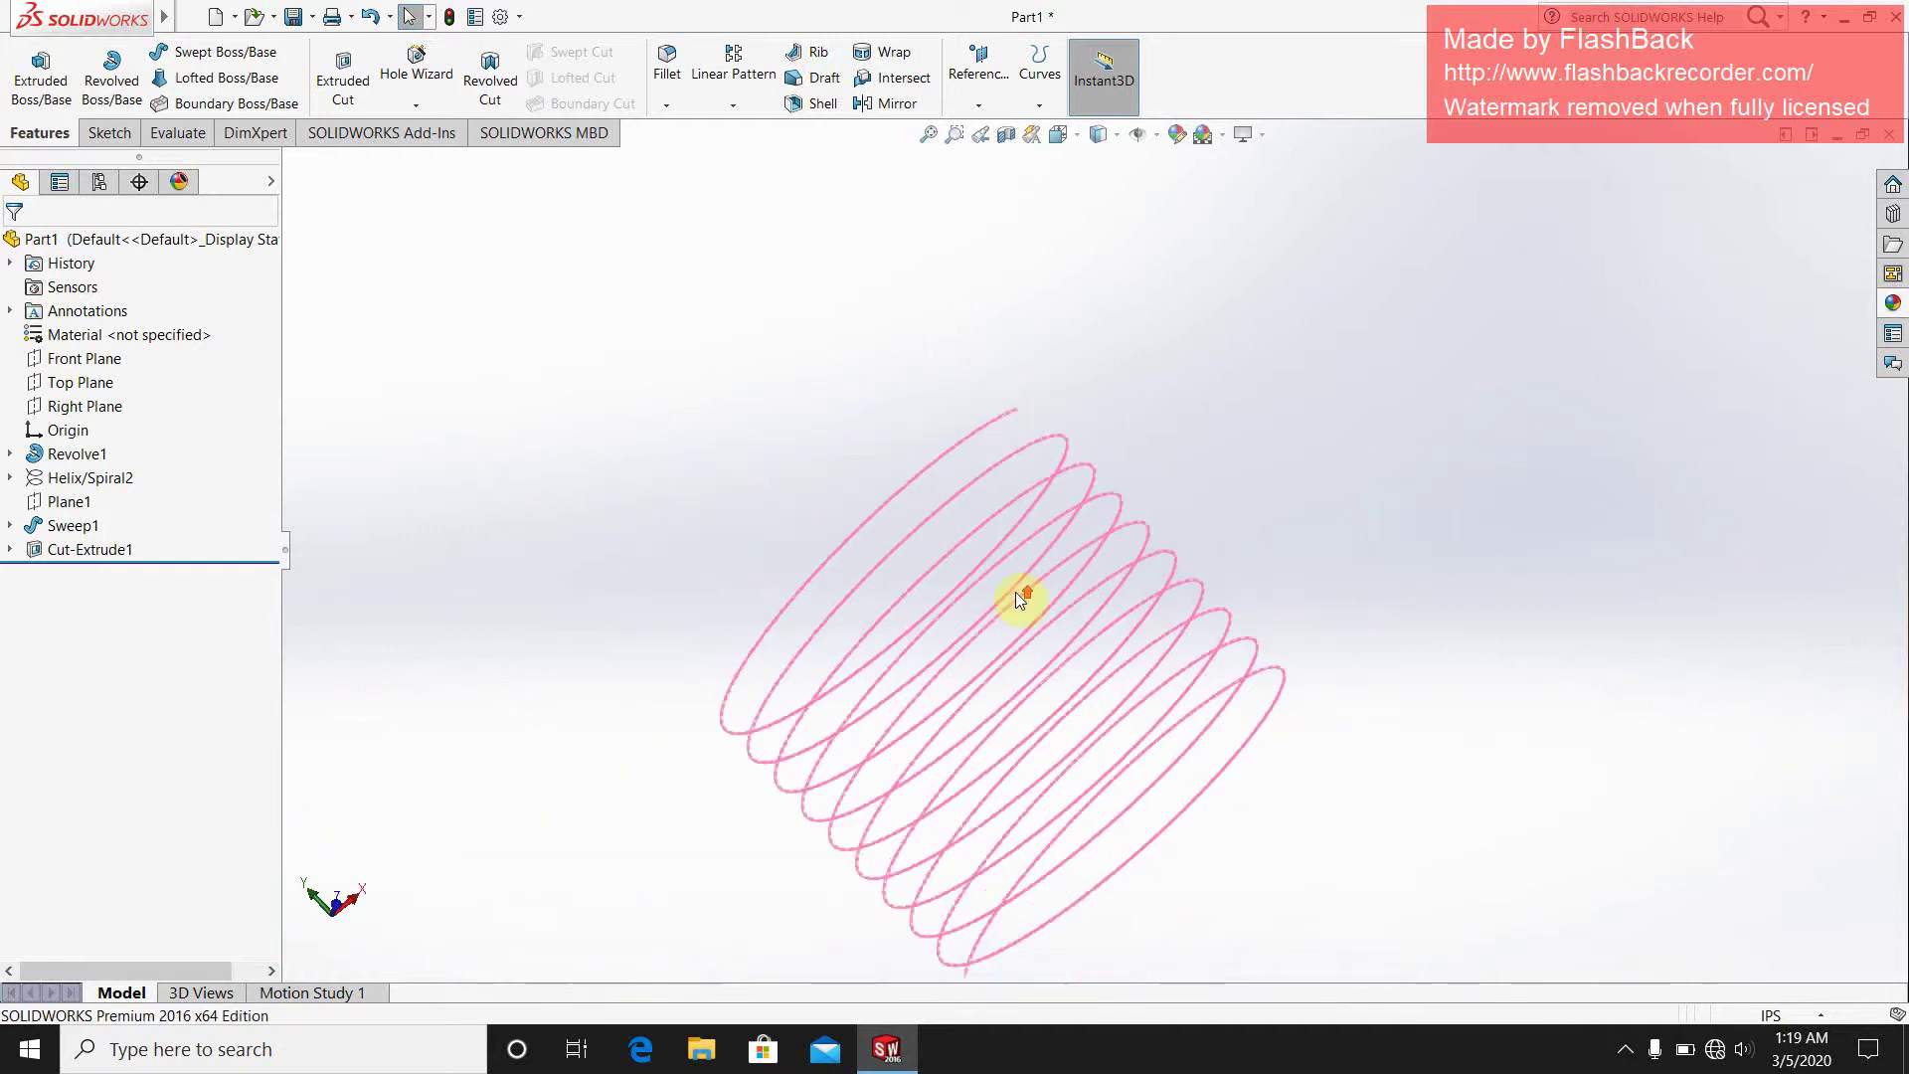
- Cancel a second section view and undo both the hiding of the solid body and the mid-plane cut
{"action": "left_click", "coordinate": [1007, 136]}
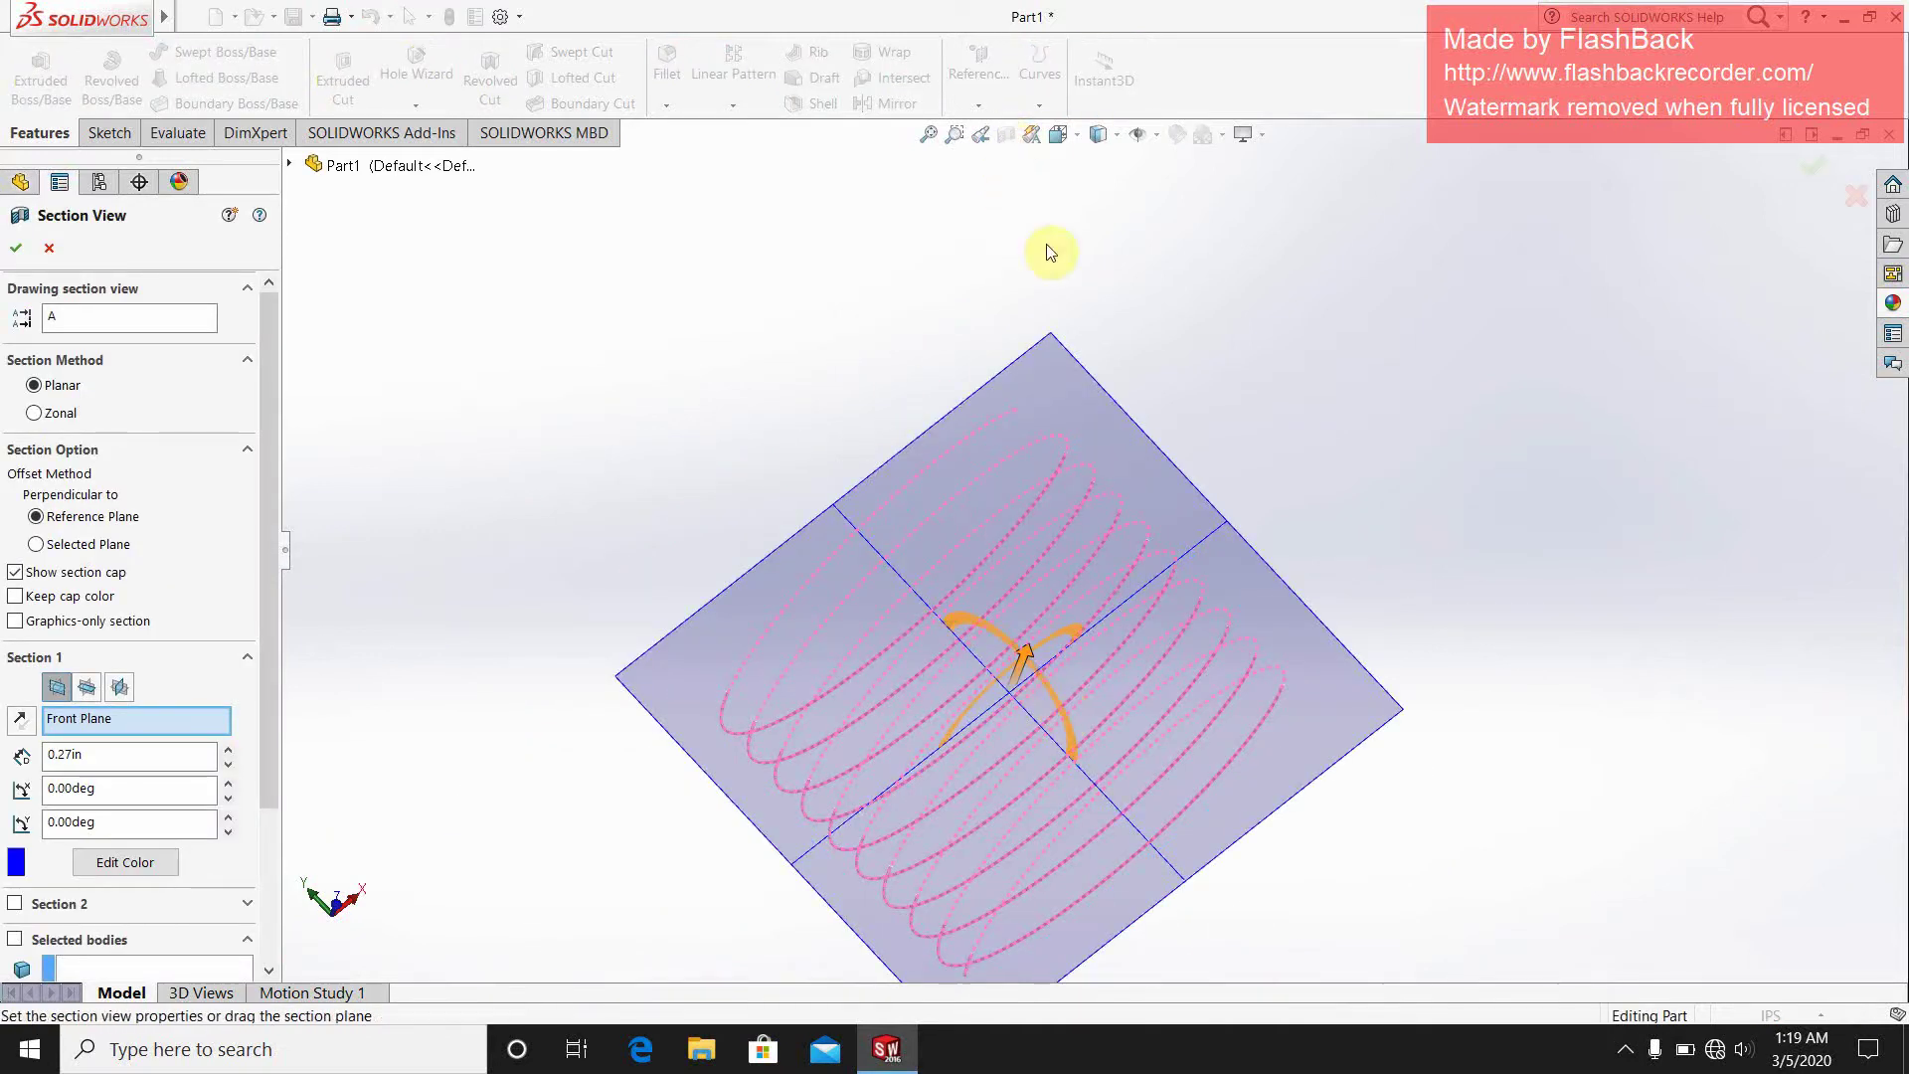
{"action": "left_click", "coordinate": [50, 250]}
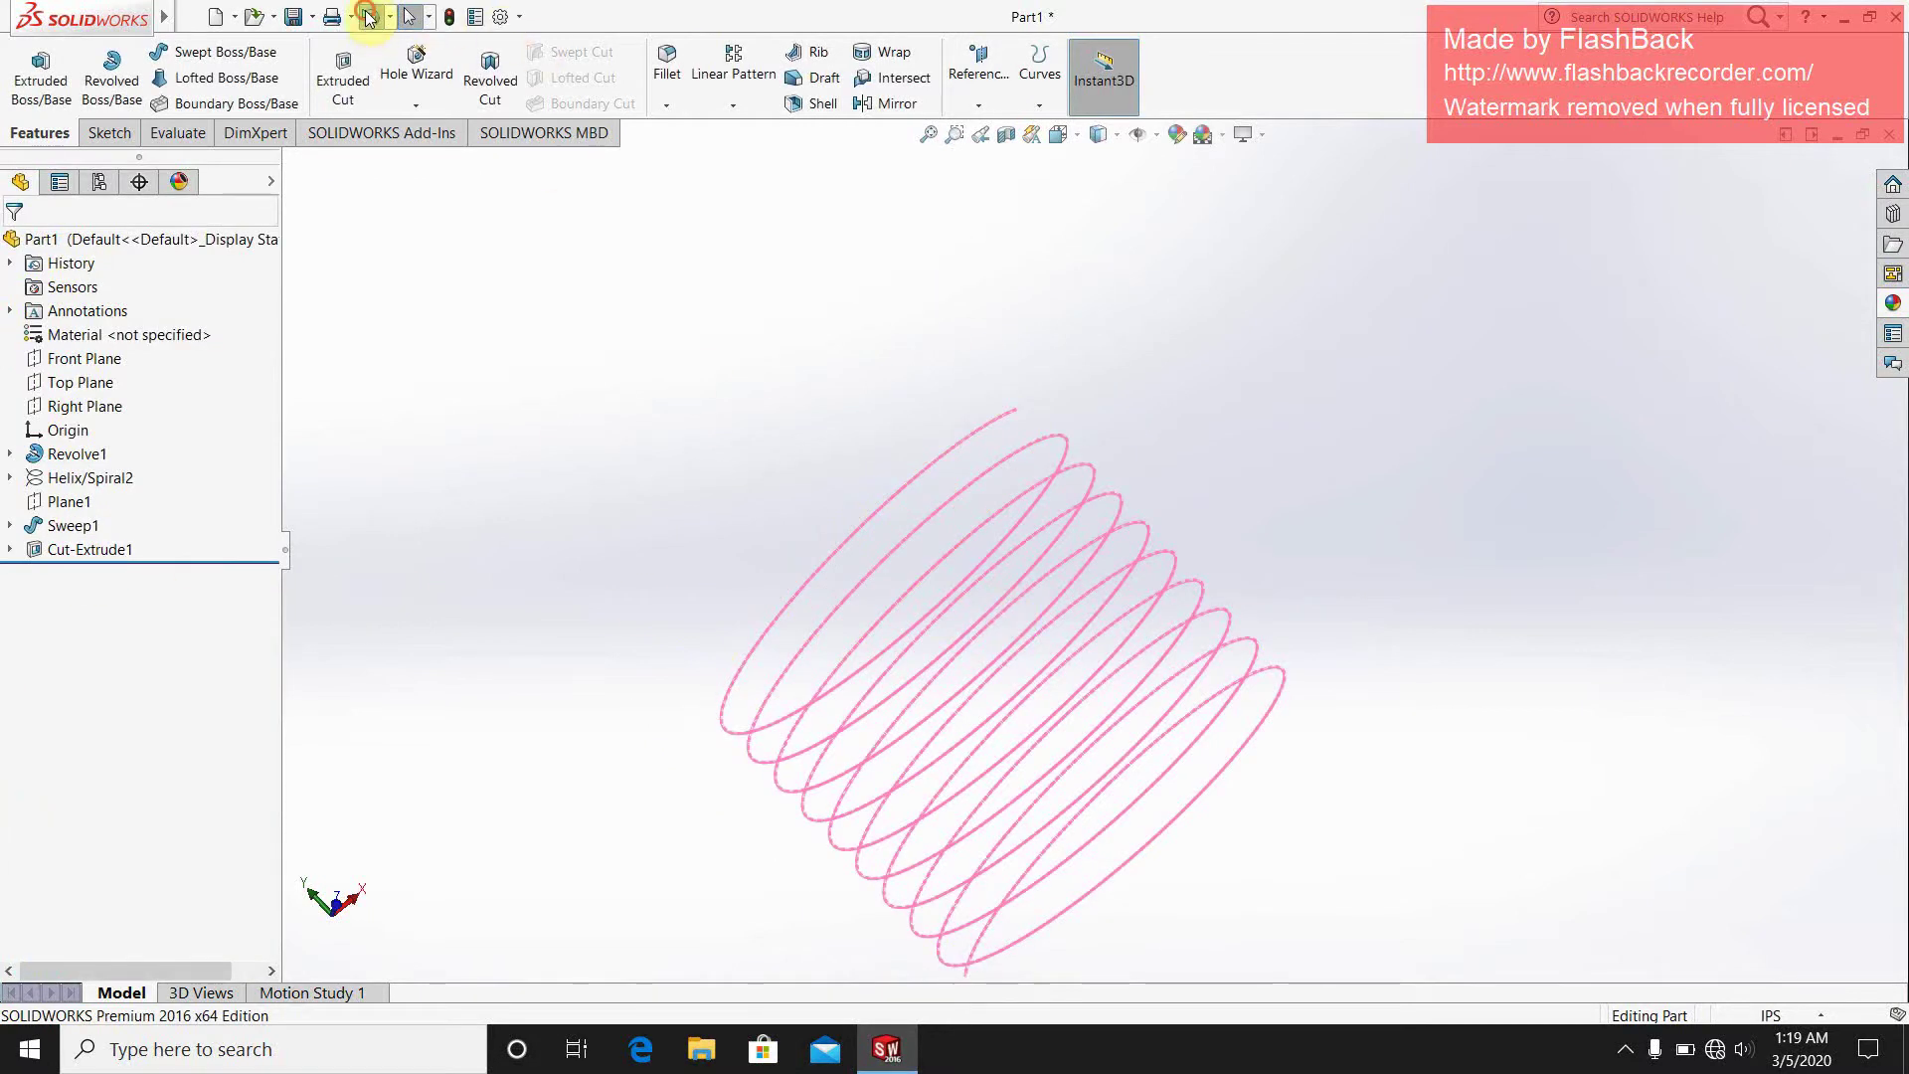
{"action": "left_click", "coordinate": [369, 16]}
{"action": "left_click", "coordinate": [369, 16]}
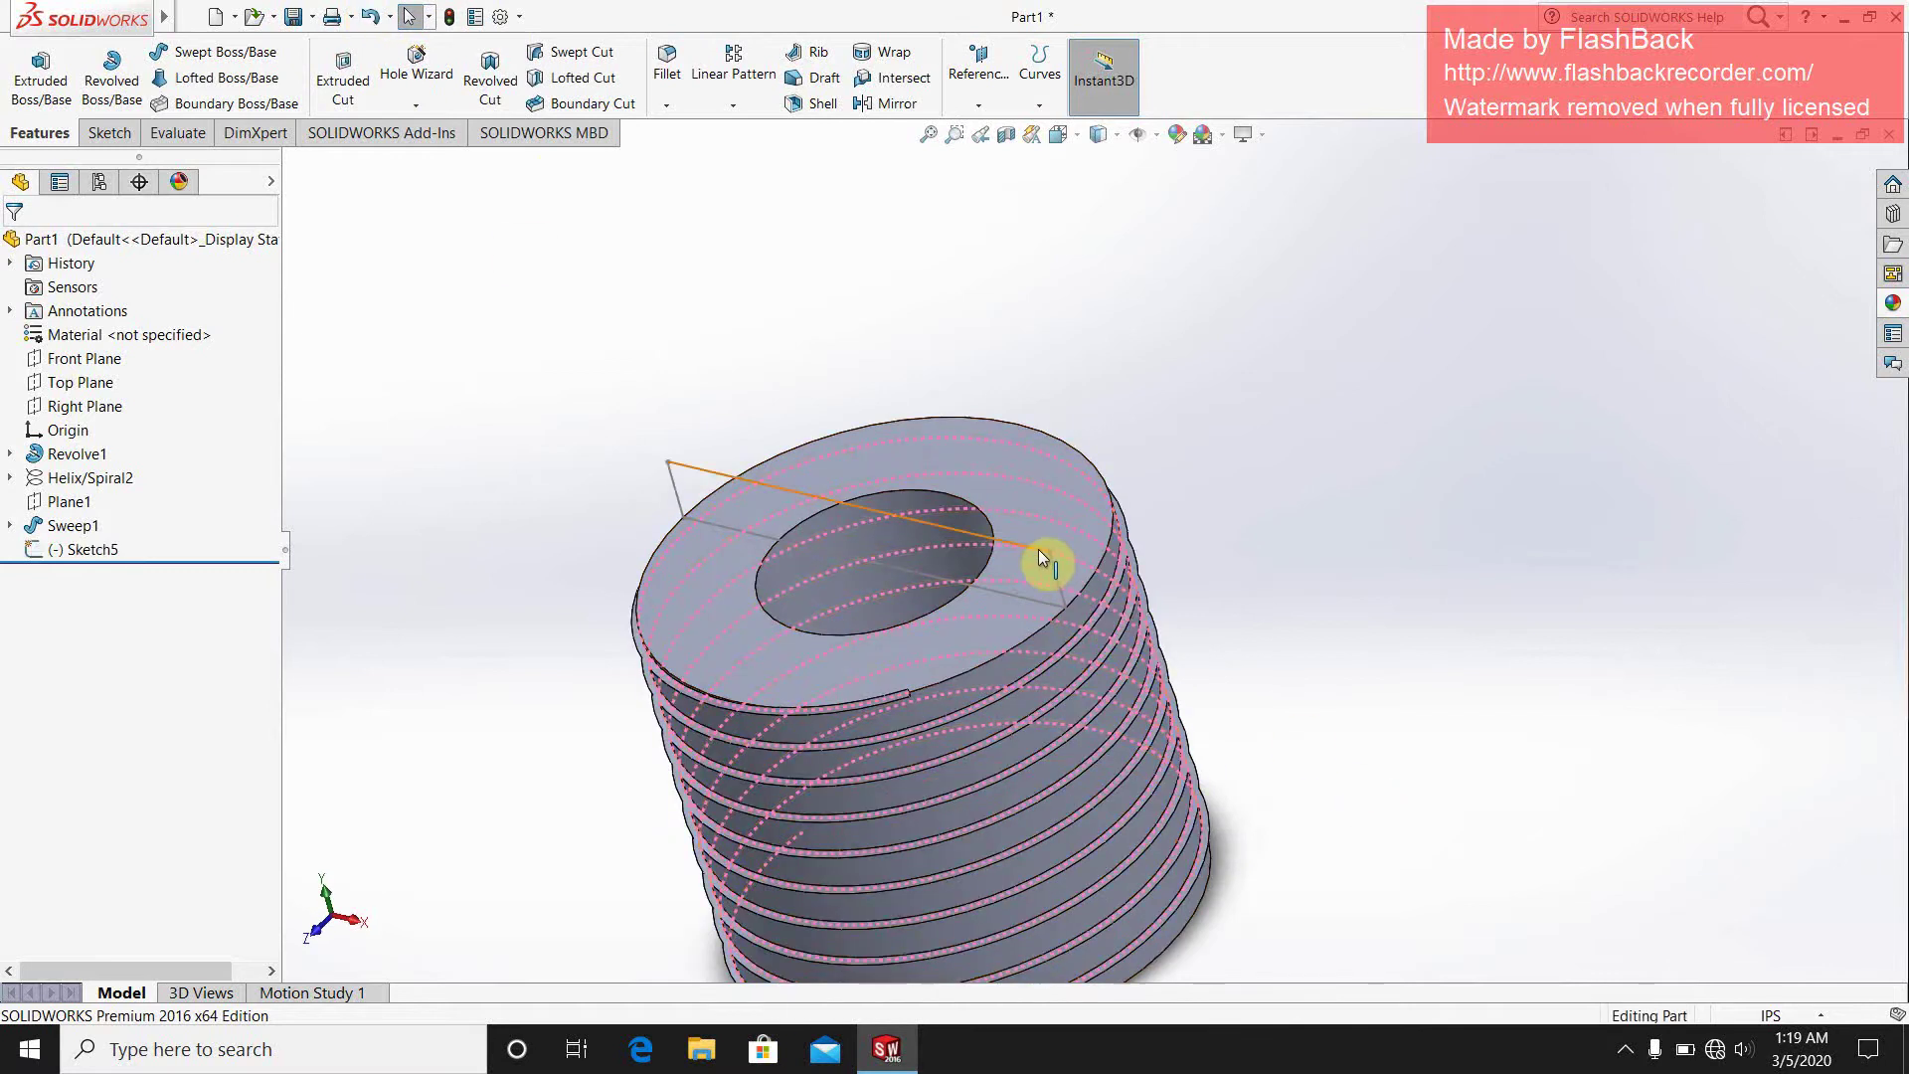
{"action": "scroll", "coordinate": [912, 613], "scroll_direction": "down", "scroll_amount": 1}
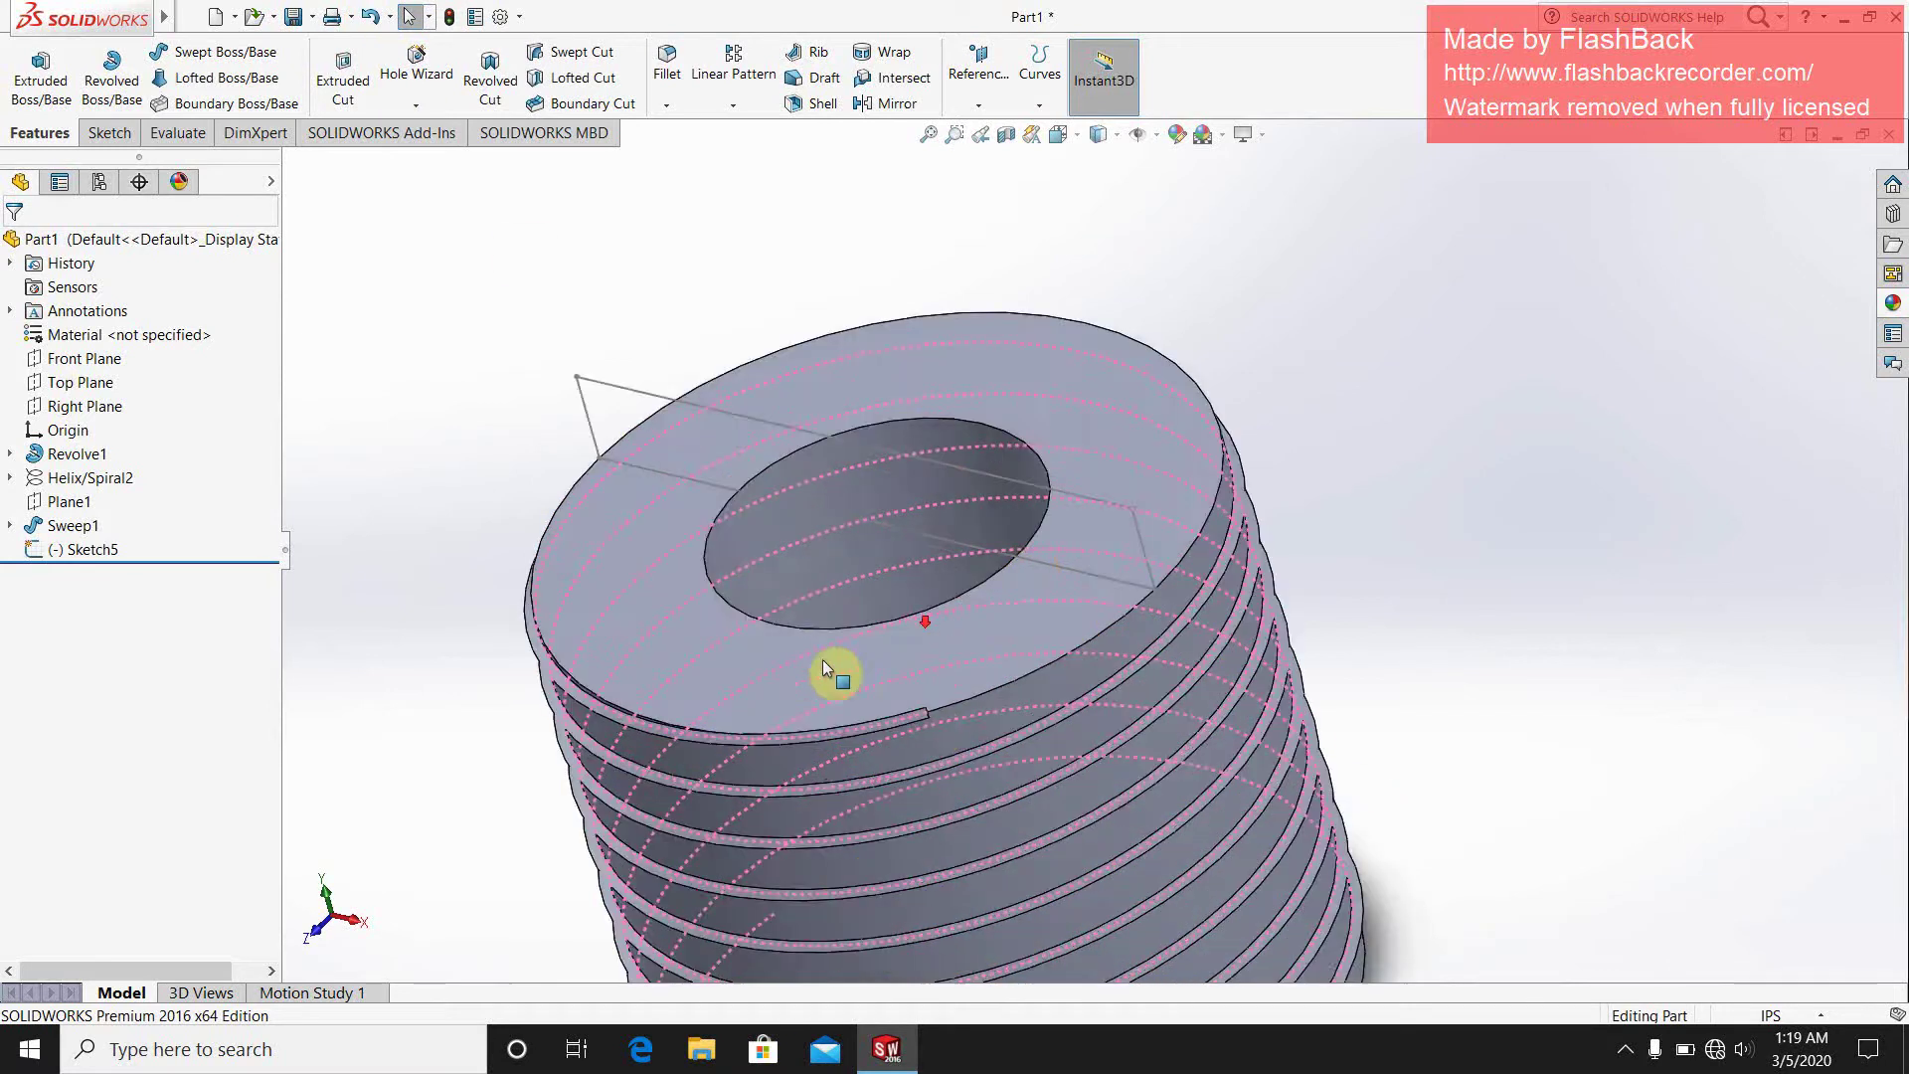
{"action": "scroll", "coordinate": [835, 669], "scroll_direction": "up", "scroll_amount": 3}
{"action": "scroll", "coordinate": [1134, 648], "scroll_direction": "down", "scroll_amount": 5}
{"action": "mouse_move", "coordinate": [1040, 651]}
{"action": "middle_mouse_down"}
{"action": "mouse_move", "coordinate": [1134, 554]}
{"action": "mouse_move", "coordinate": [1142, 601]}
{"action": "mouse_move", "coordinate": [839, 673]}
{"action": "mouse_move", "coordinate": [967, 648]}
{"action": "middle_mouse_up"}
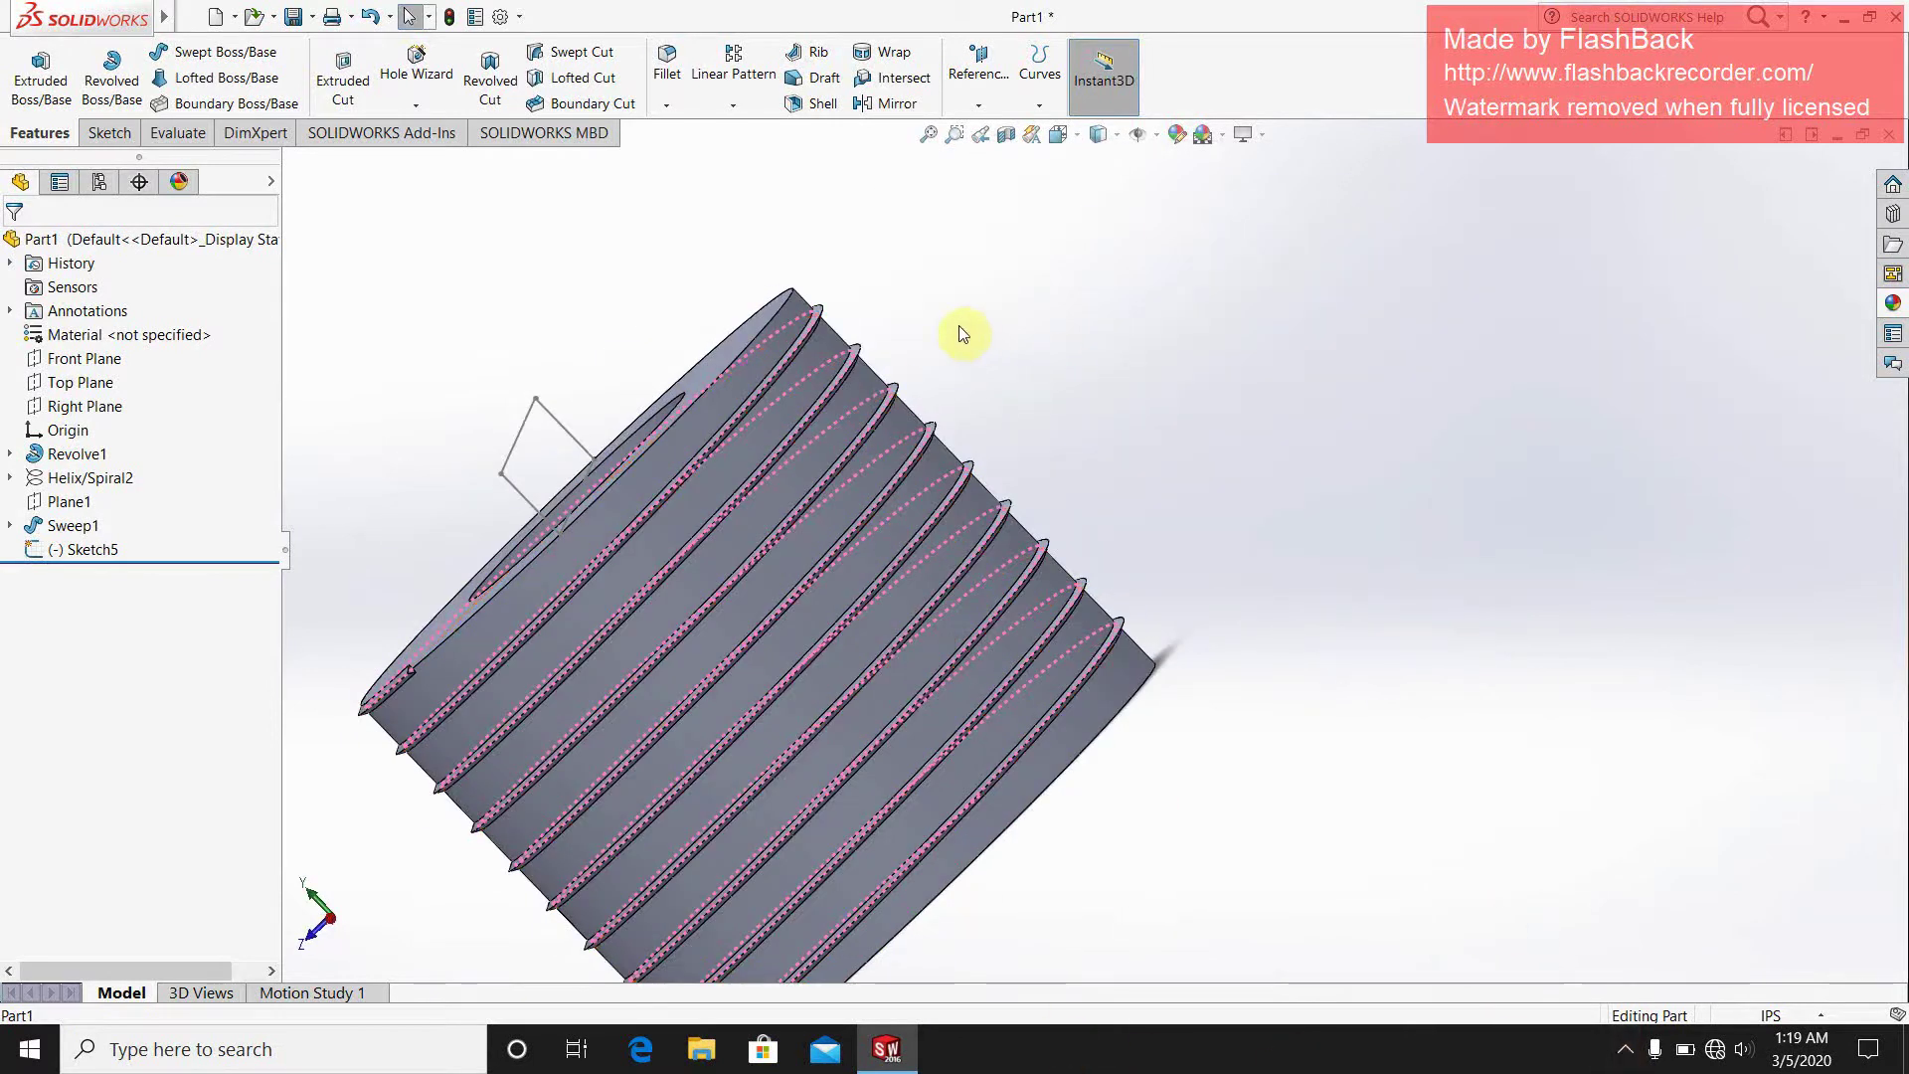
{"action": "left_click", "coordinate": [1625, 1051]}
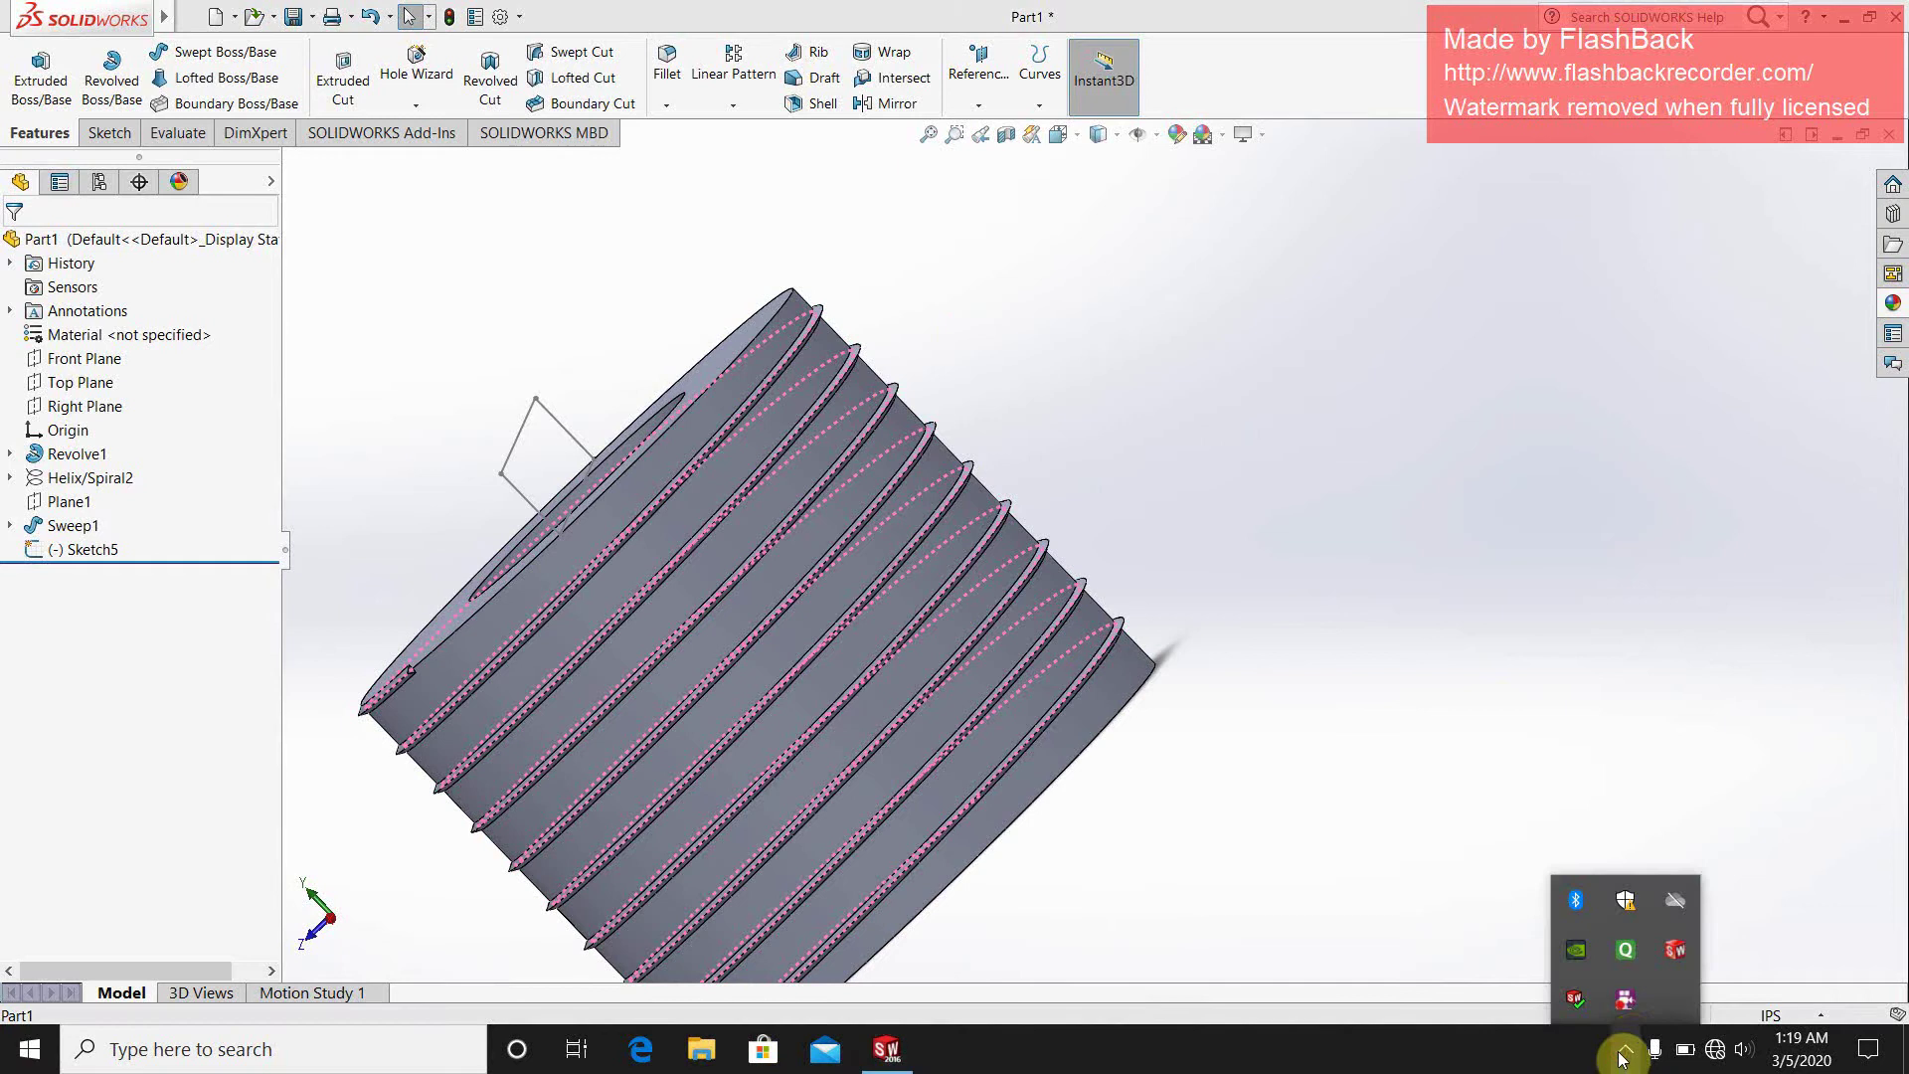
{"action": "right_click", "coordinate": [1628, 997]}
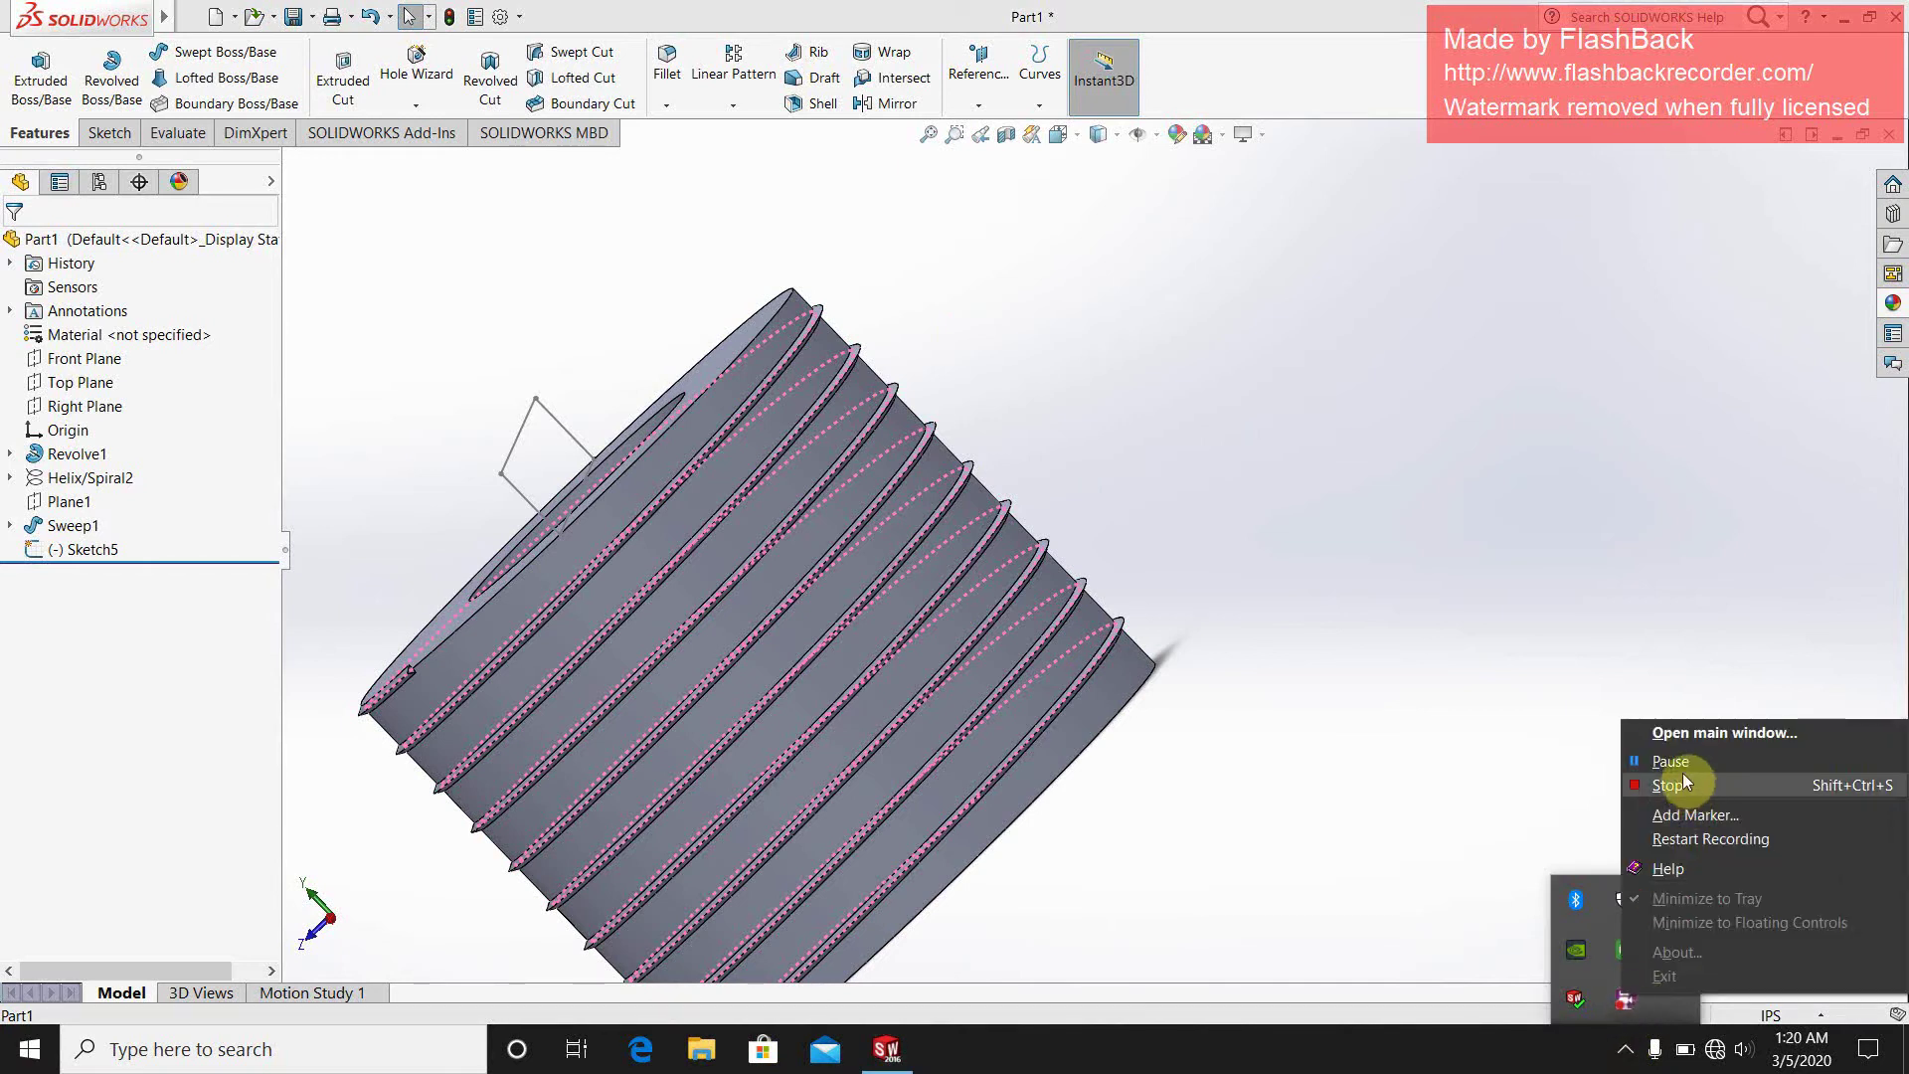